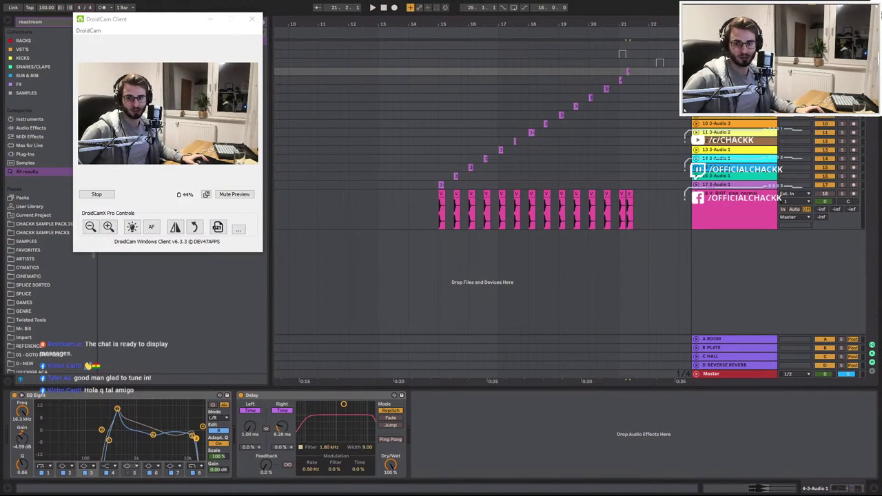
Move the DroidCam client window off the screen and clear the search text in the sample browser
drag(197, 20, 881, 62)
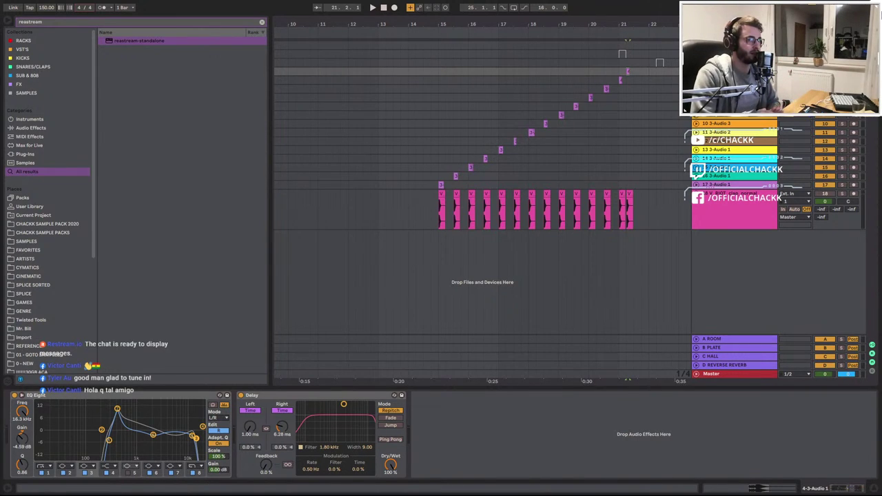
click(262, 22)
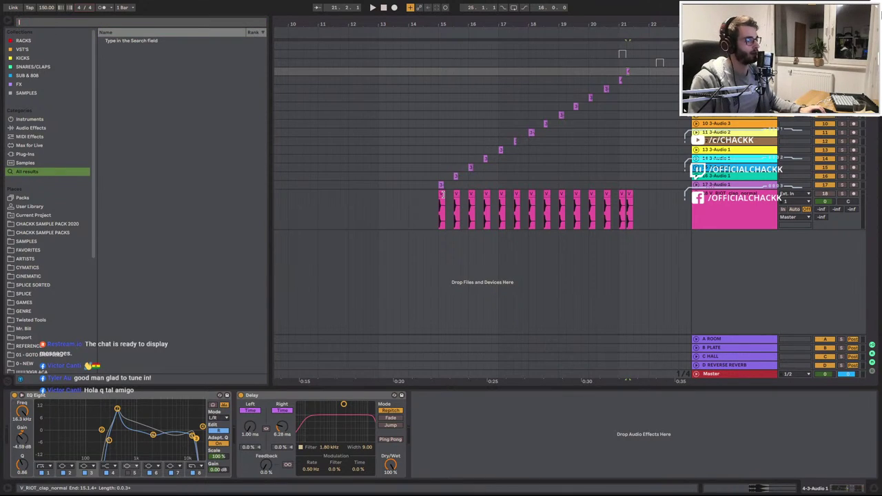
click(442, 195)
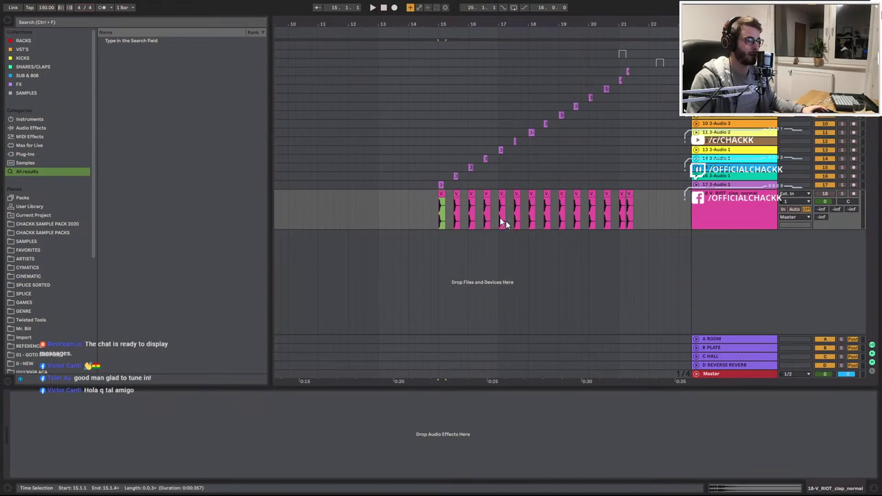
click(84, 21)
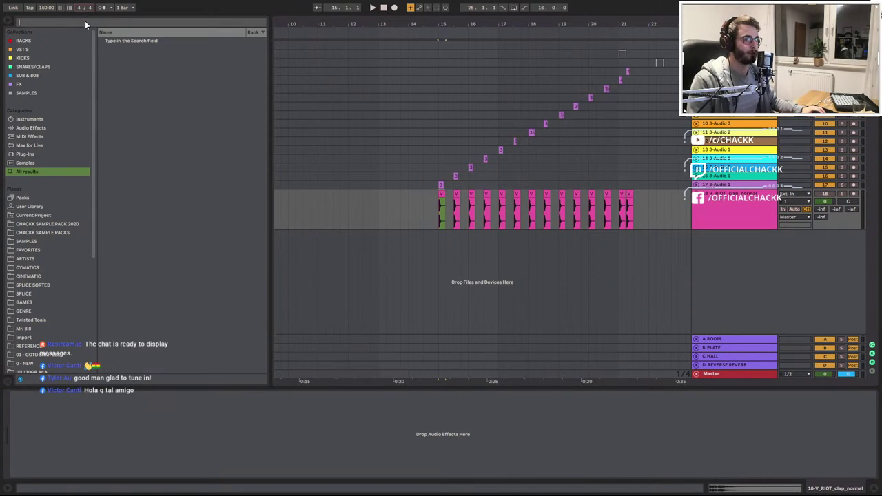
Browse the CHACKK SAMPLE PACKS place, collapse 1 - KICKS and expand 3 - CLAPS inside CHACKK Sample Pack Full
click(60, 231)
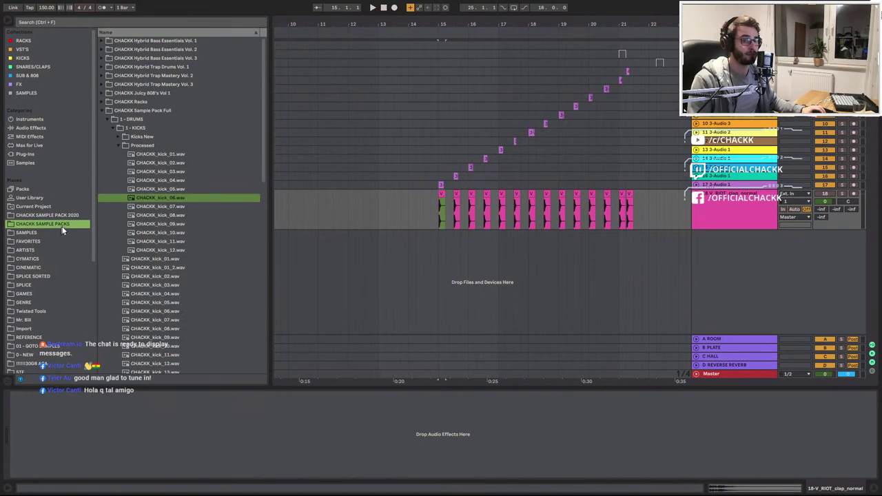
click(116, 130)
click(149, 146)
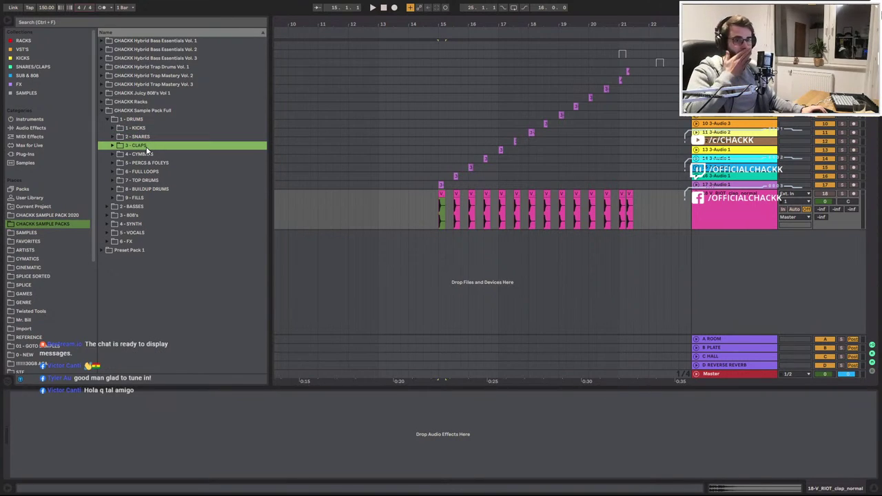
click(146, 146)
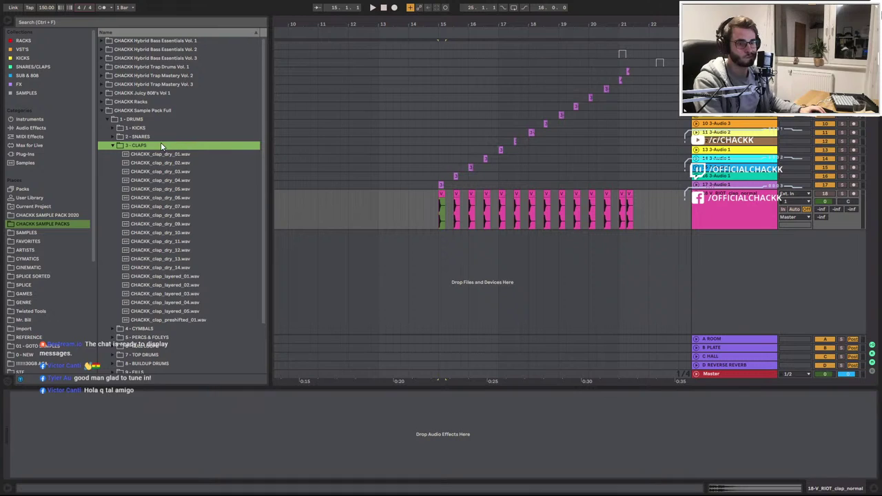
Show the 3 - CLAPS folder in File Explorer, open its DRY OLD subfolder and widen the Name column
right_click(137, 147)
click(127, 148)
right_click(136, 148)
click(158, 174)
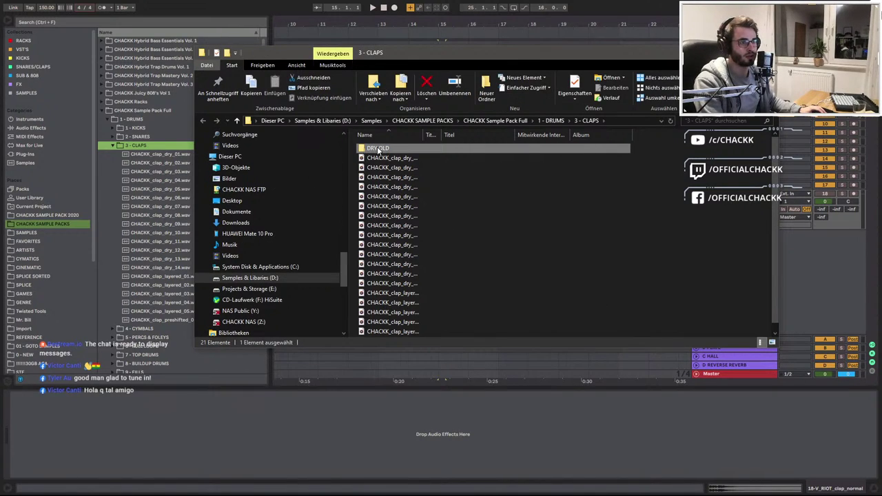
double_click(377, 150)
drag(423, 135, 573, 143)
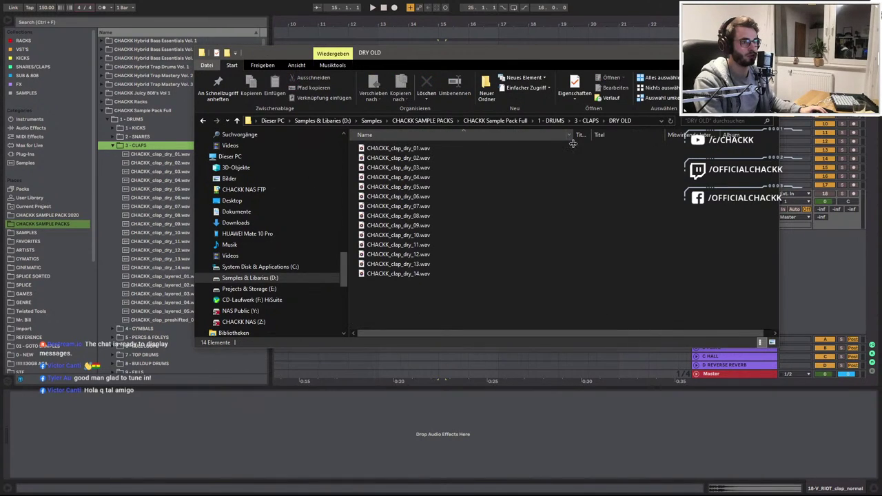
click(136, 143)
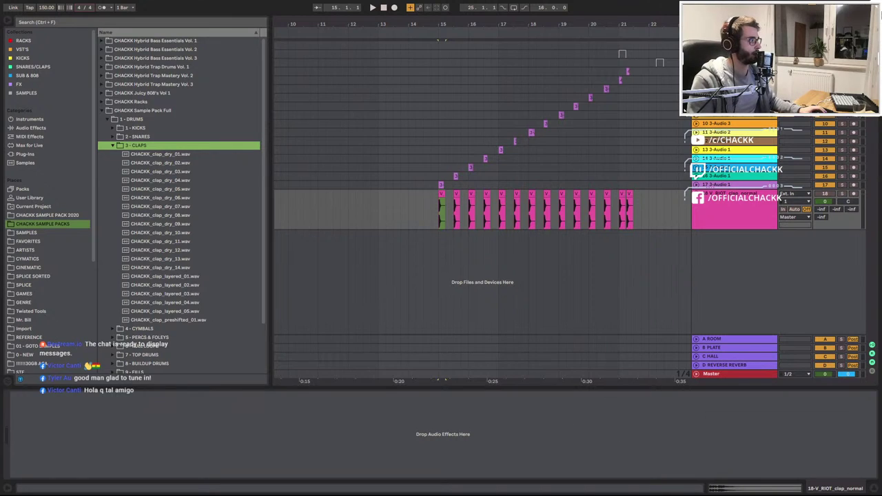
Examine the effect chains on the audio tracks just above the pink clap track, including tracks 16 and 17
click(761, 207)
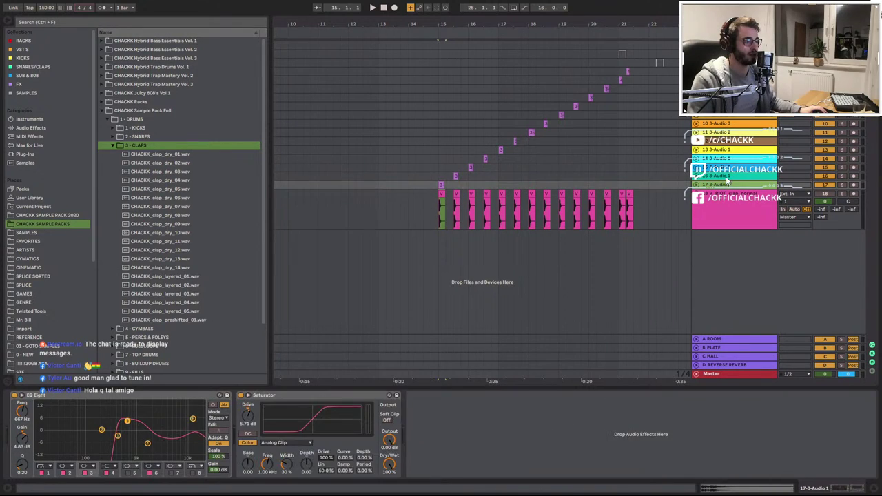
key(Up)
key(Up)
key(Up)
key(Down)
key(Down)
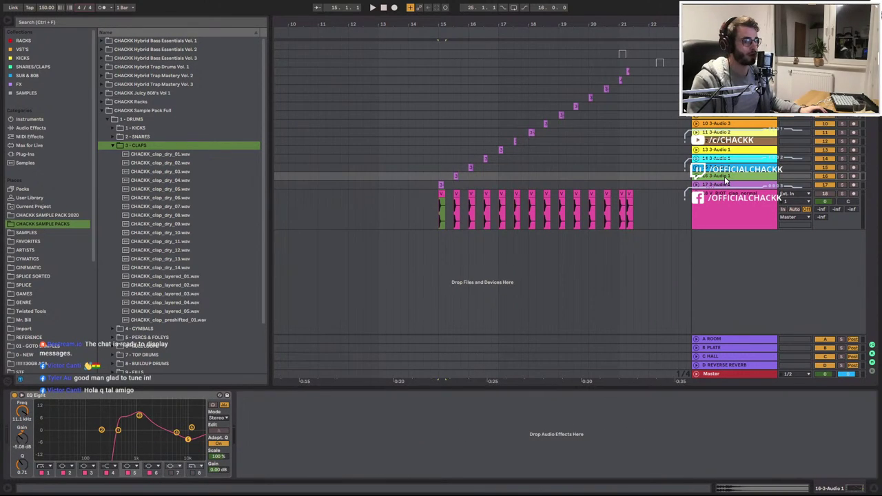
key(Down)
key(Up)
key(Down)
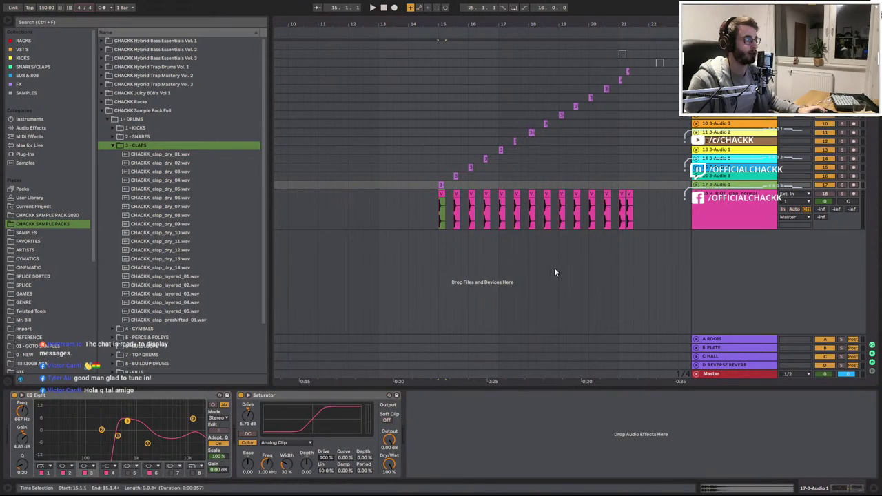
drag(632, 23, 557, 22)
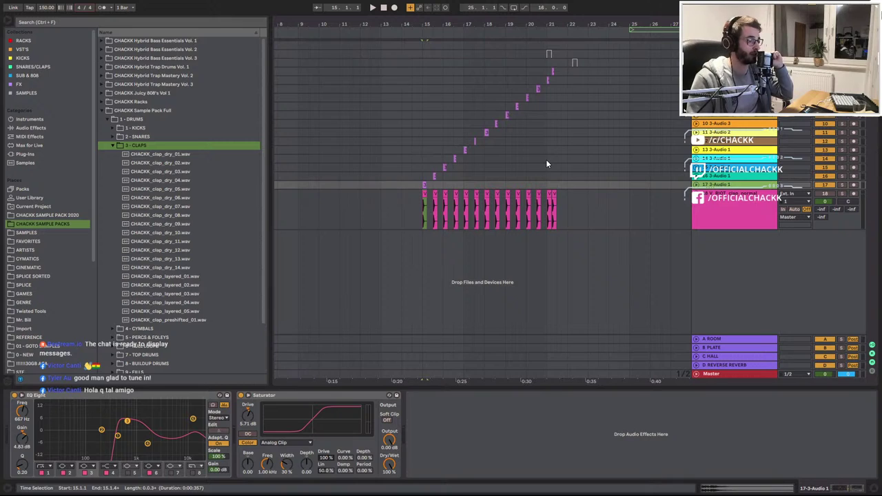
scroll(423, 179, up, 3)
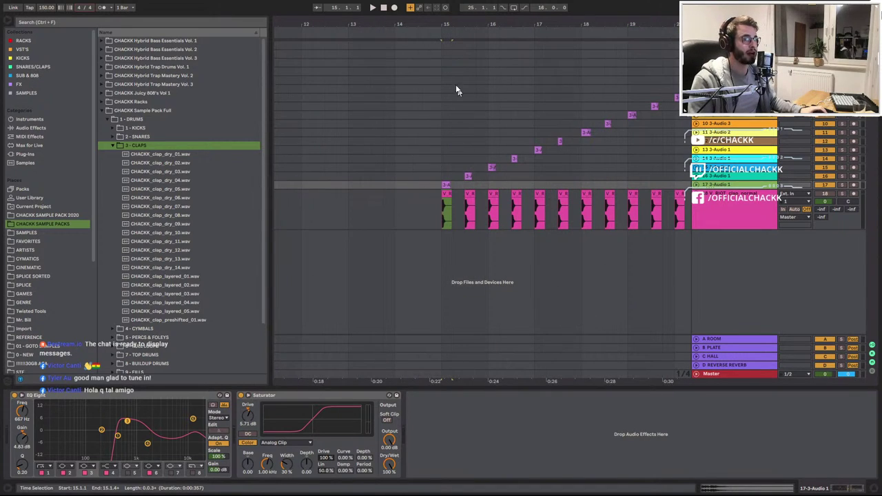
drag(455, 20, 409, 21)
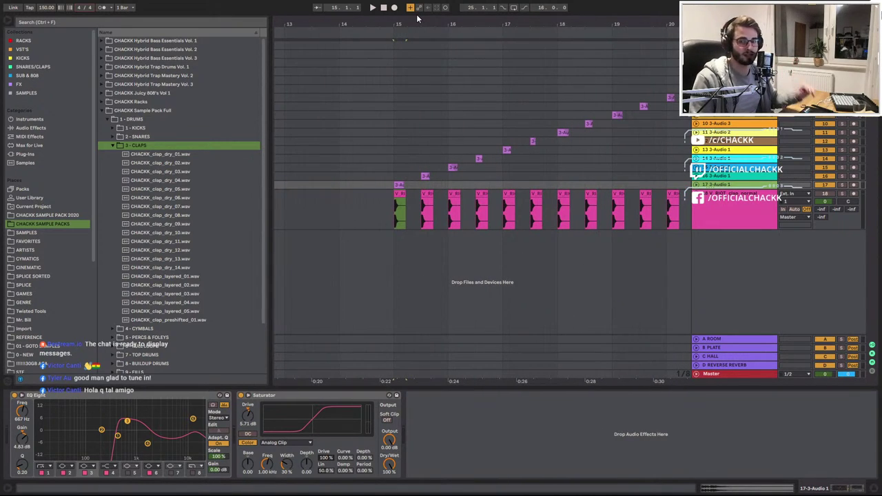
Preview the dry clap samples one after another, from CHACKK_clap_dry_01.wav to CHACKK_clap_dry_14.wav
click(169, 154)
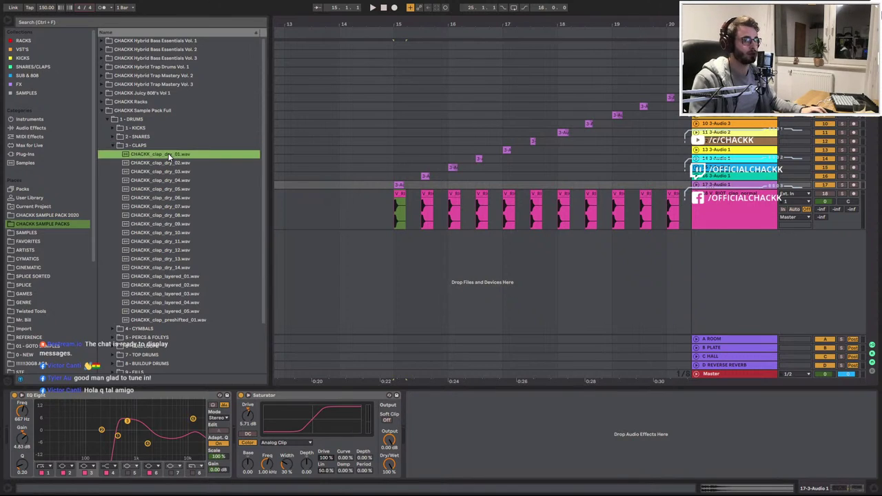
key(Down)
key(Down)
key(Down)
key(Down)
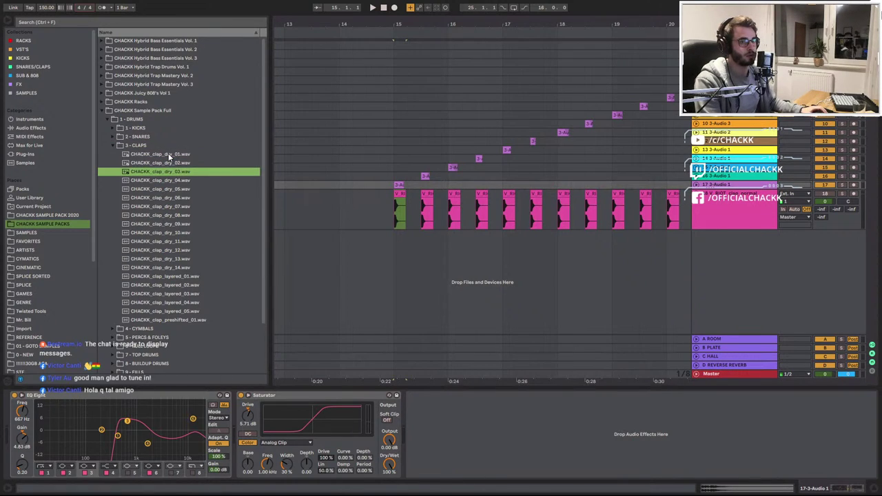
key(Down)
key(Down)
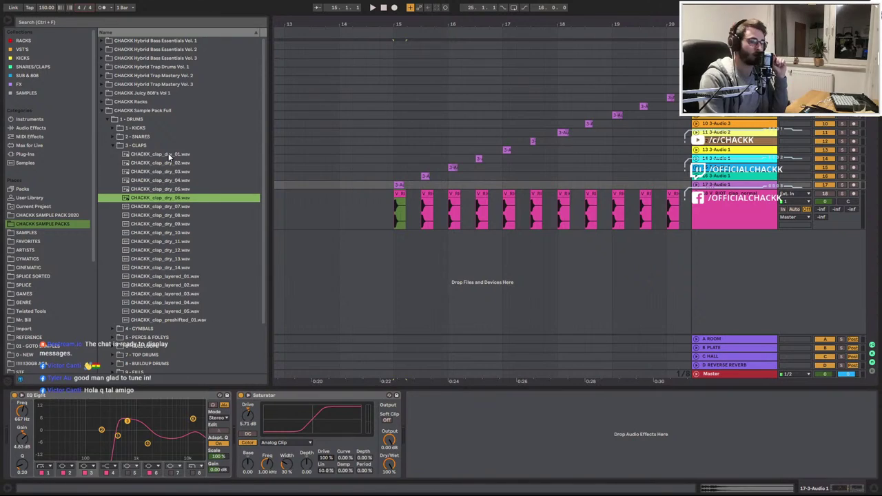
key(Down)
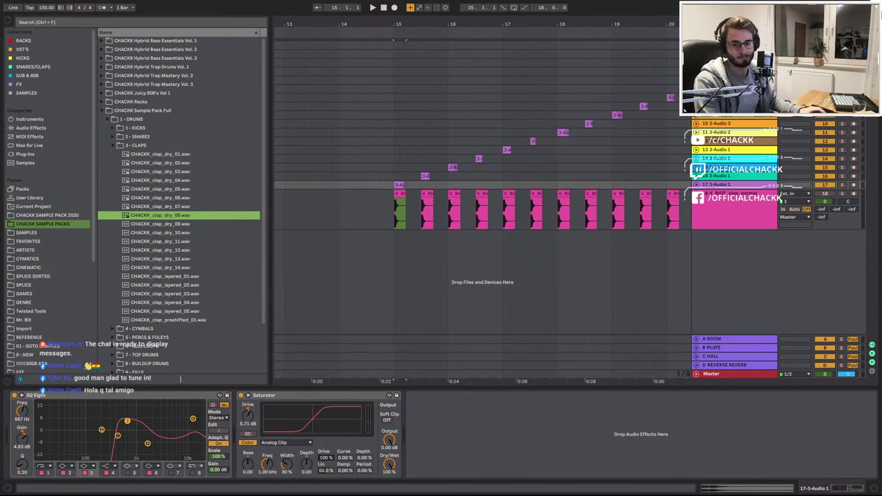
key(Down)
key(Down)
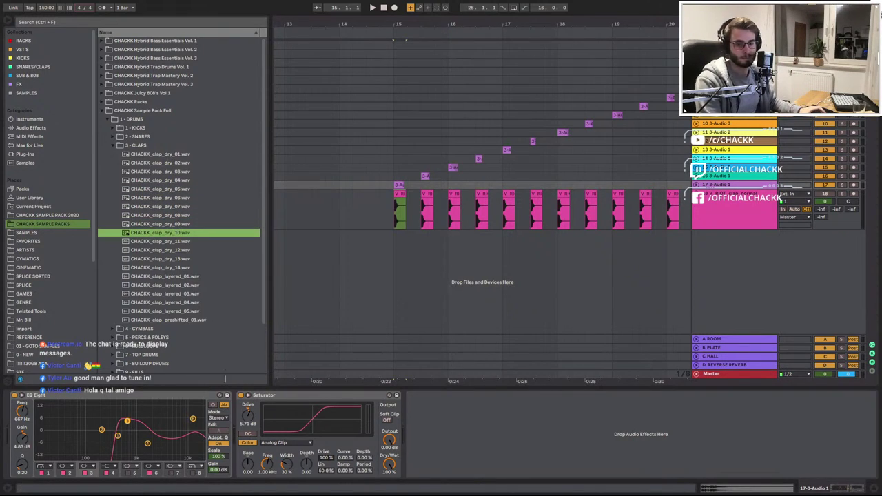
key(Down)
key(Down)
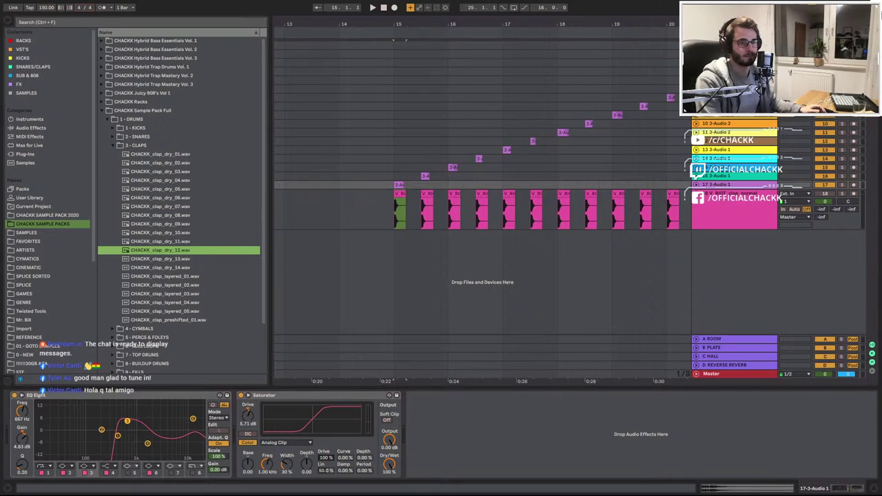
key(Down)
key(Down)
key(Up)
key(Down)
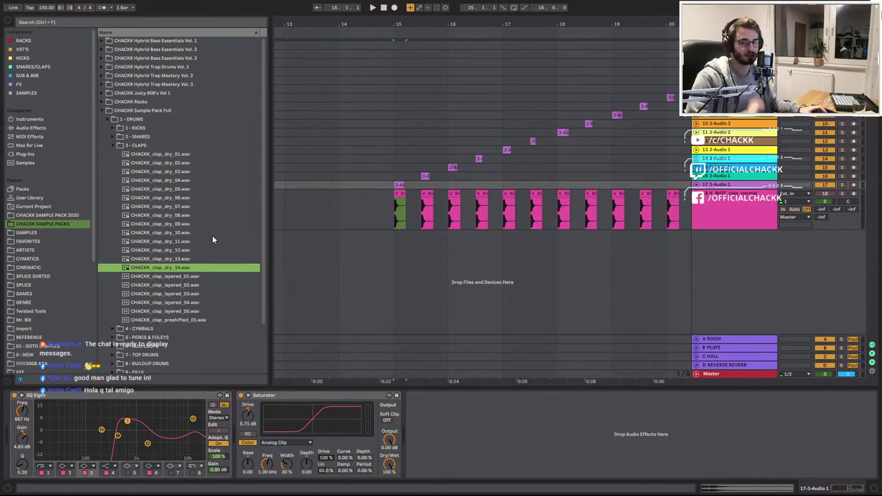
Listen to the short purple clips at bar 21 on tracks 5 and 4, one after the other
drag(646, 25, 503, 23)
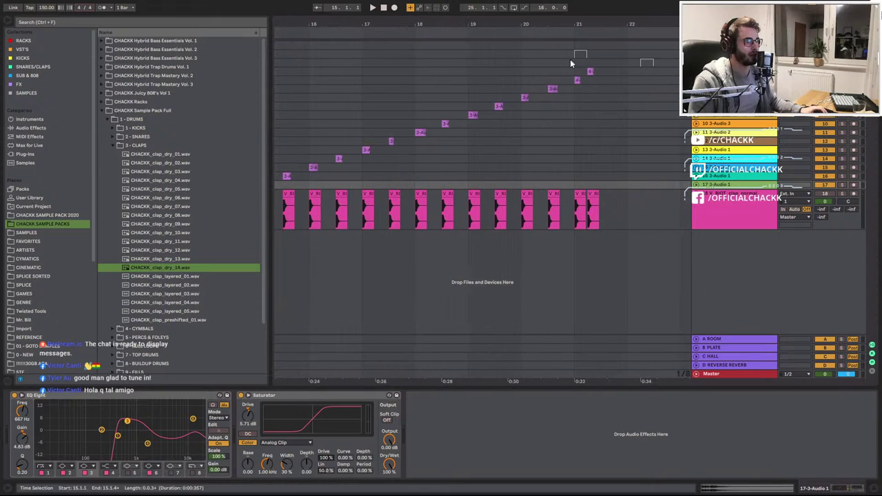
click(578, 80)
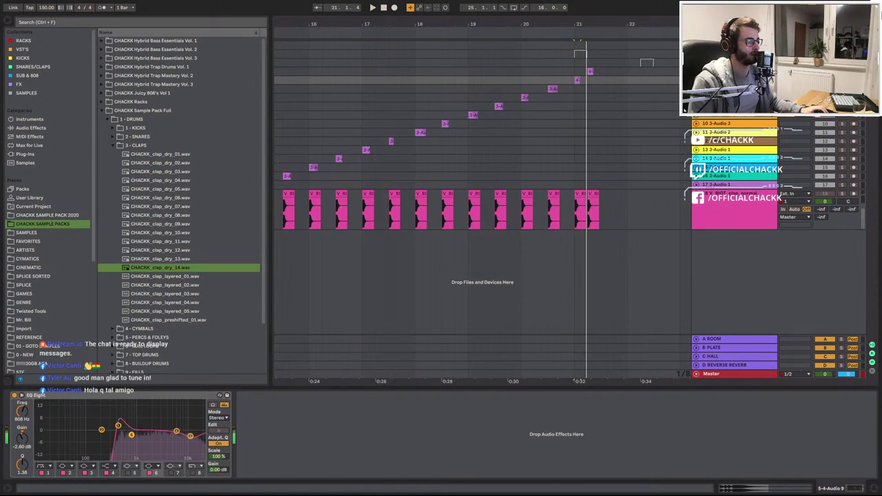
click(590, 70)
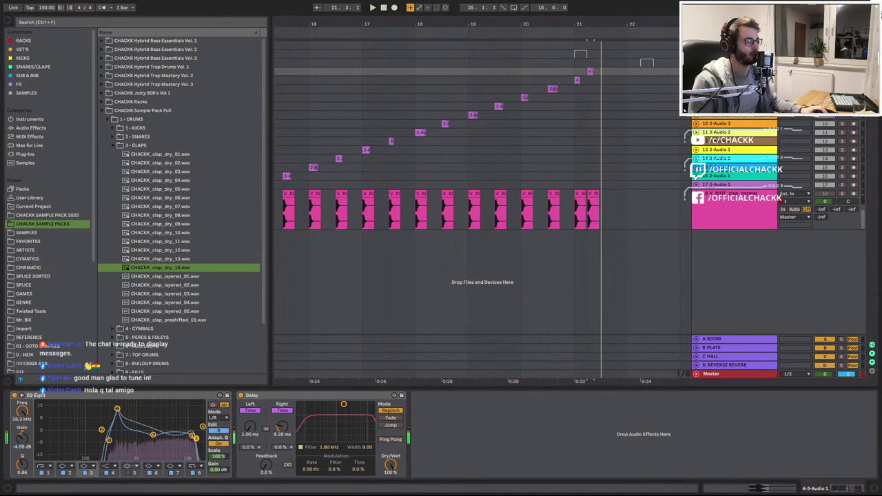
Compare the clap clips near bar 15 by playing them with track 18 soloed and with track 16 soloed
drag(512, 25, 534, 7)
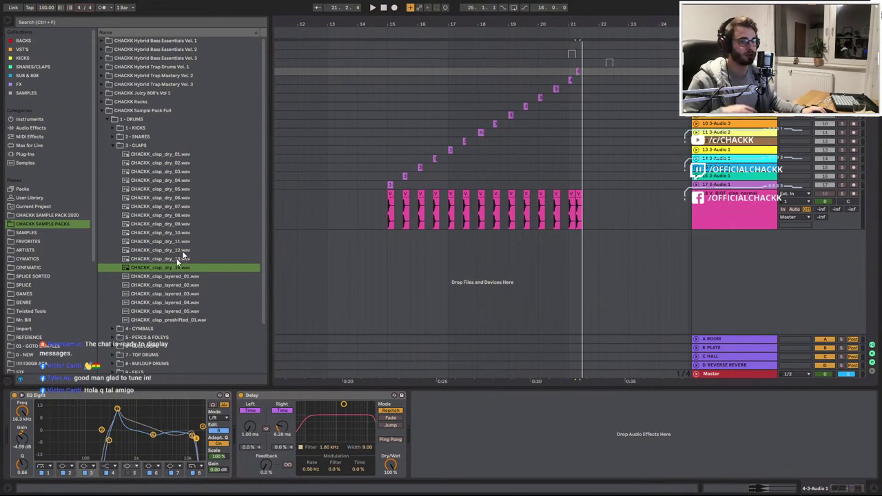
scroll(394, 206, up, 3)
click(382, 195)
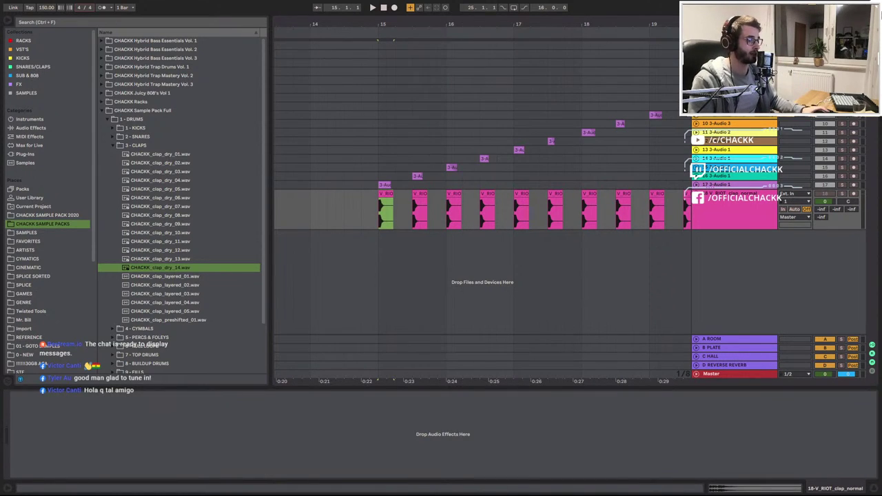
click(841, 193)
key(space)
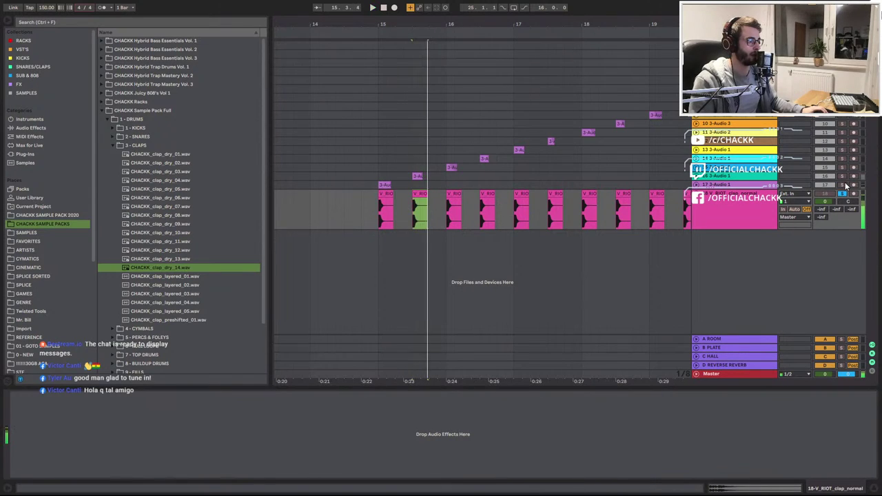
click(842, 176)
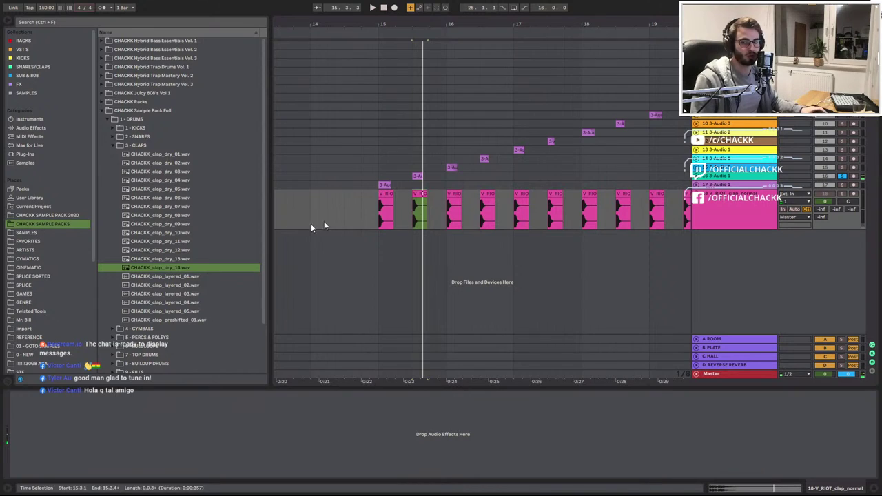
click(138, 146)
key(alt+Tab)
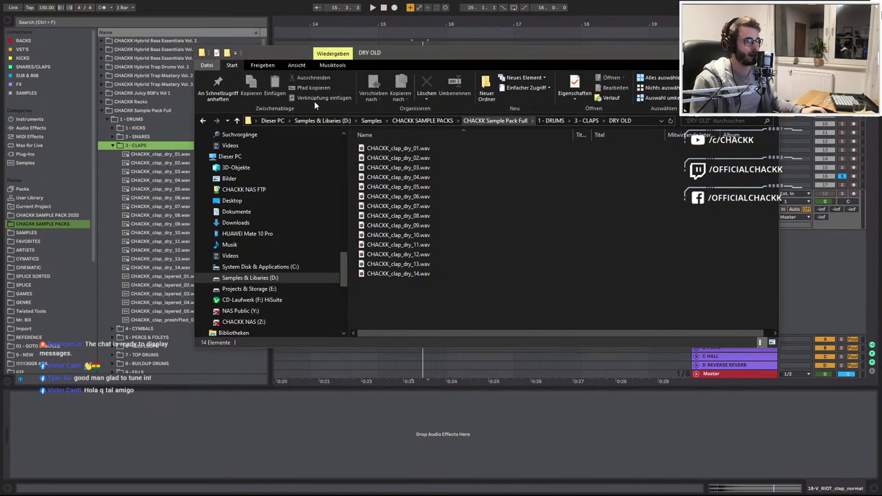
drag(400, 301, 381, 239)
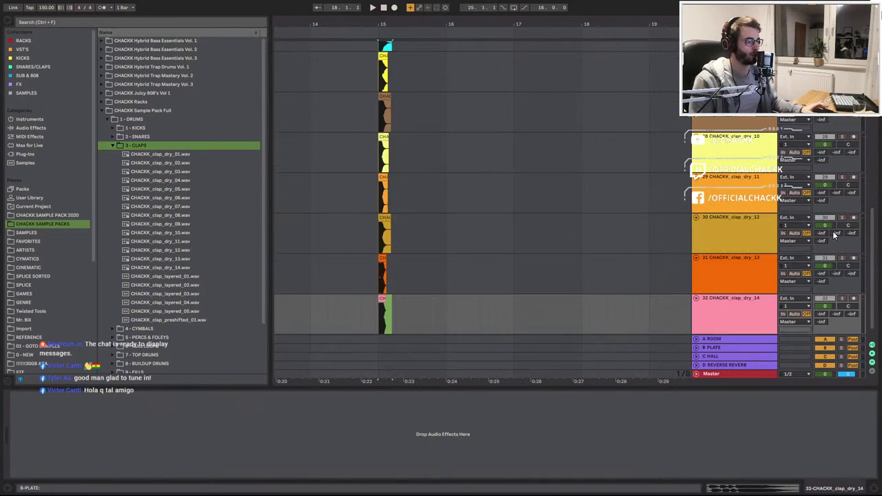
scroll(587, 158, up, 3)
scroll(613, 172, down, 2)
key(ctrl+z)
Import all 14 dry clap samples from the DRY OLD folder in sequence onto one new audio track, starting at bar 15
key(alt+Tab)
scroll(545, 216, up, 3)
drag(423, 148, 376, 258)
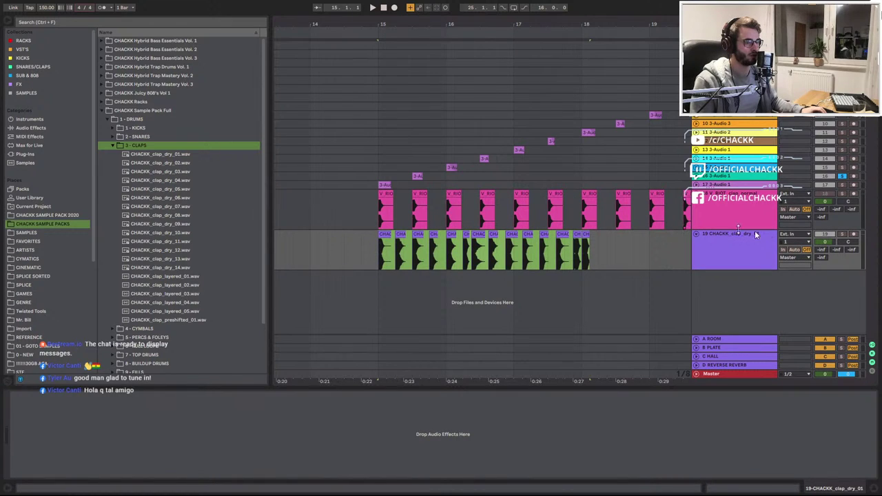
Solo the new CHACKK_clap_dry_01 track and play its clips from bar 15
click(843, 236)
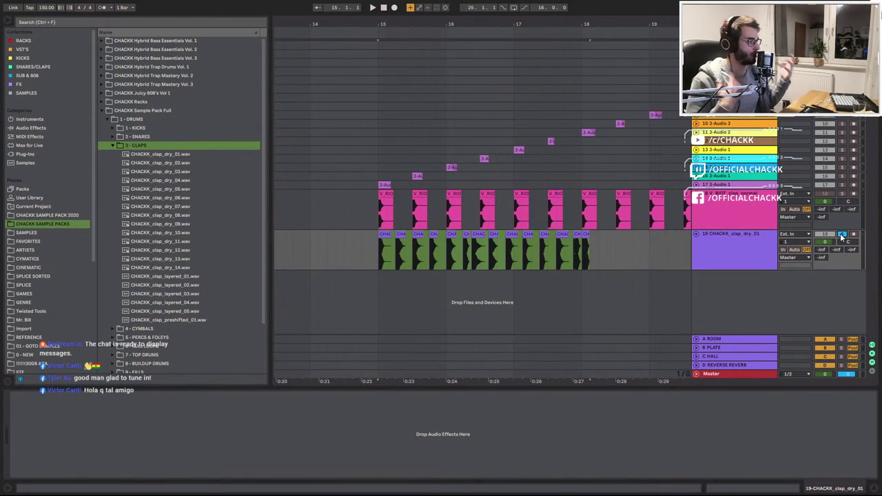
key(space)
key(space)
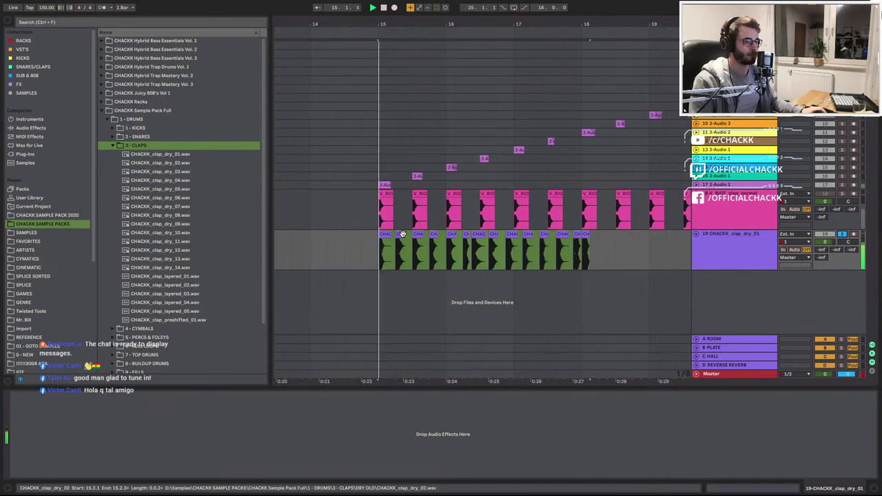
Audition the second through seventh dry clap clips one after another on the soloed track 19
click(402, 234)
key(space)
key(space)
click(418, 234)
key(space)
click(434, 234)
key(space)
key(space)
click(452, 235)
key(space)
key(space)
click(467, 234)
key(space)
key(space)
key(space)
click(477, 235)
key(space)
key(space)
key(space)
key(space)
key(space)
key(space)
Compare the first clap at bar 15 by playing it with track 17 soloed and with track 19 soloed
click(385, 235)
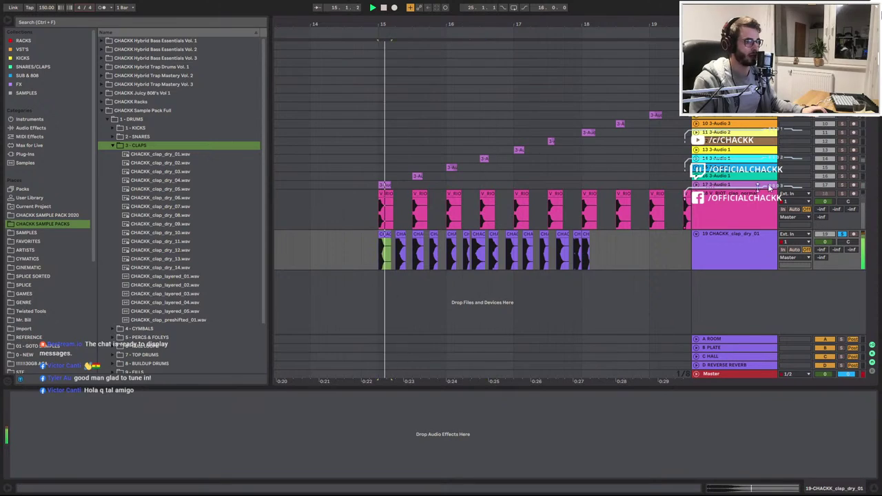
click(842, 186)
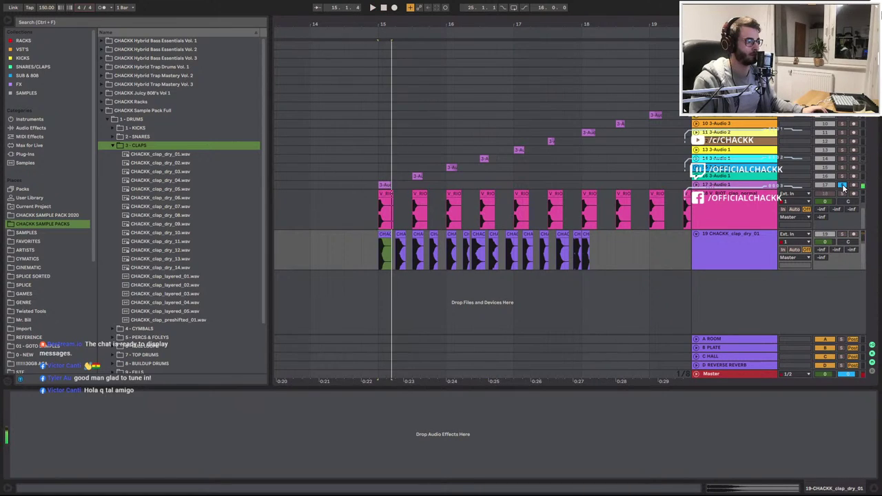
click(843, 234)
key(space)
key(space)
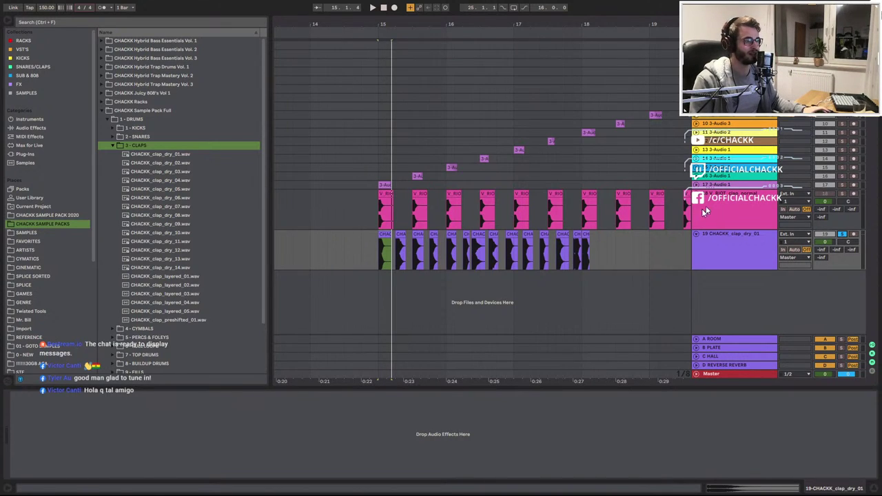
Delete the CHACKK_clap_dry_01 audio track
shift+click(655, 247)
click(718, 234)
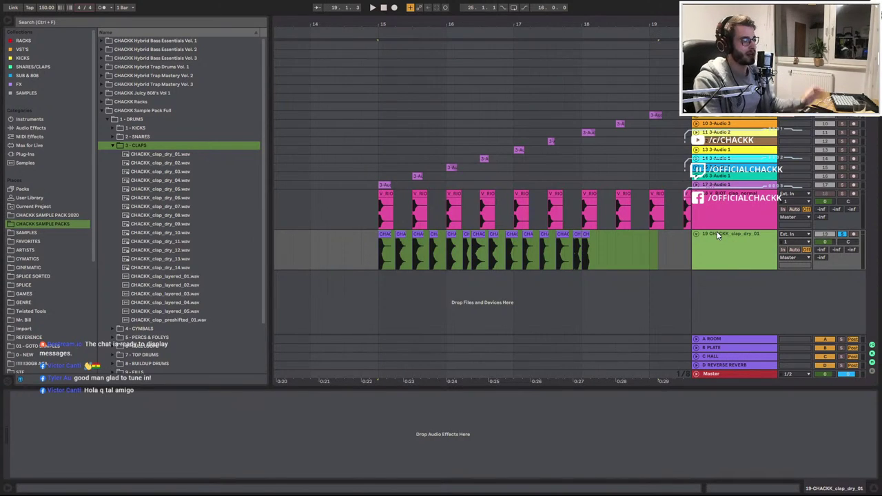
key(Delete)
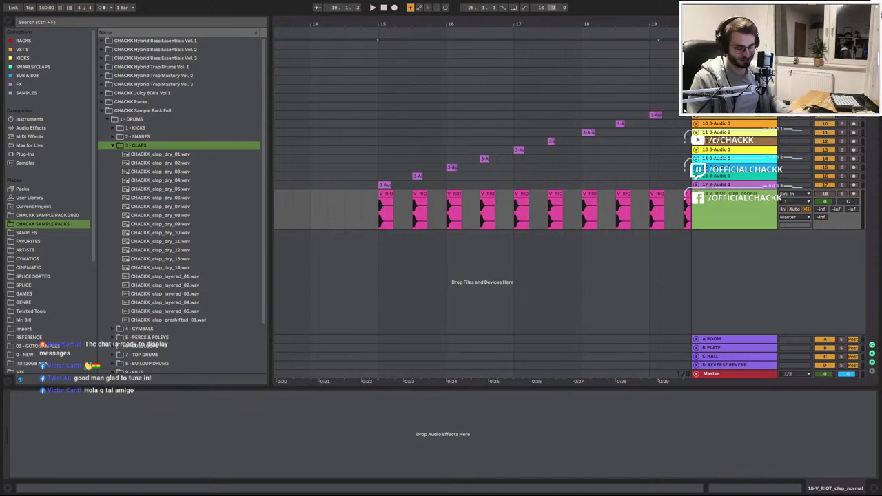
key(alt+Tab)
key(alt+Tab)
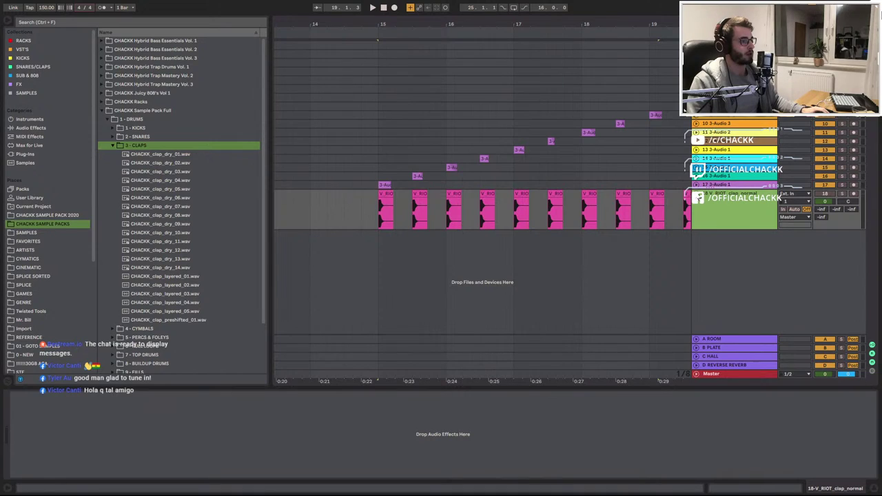
Insert a new audio track below track 18 and review its available audio input sources
key(ctrl+t)
click(794, 203)
click(794, 203)
click(794, 204)
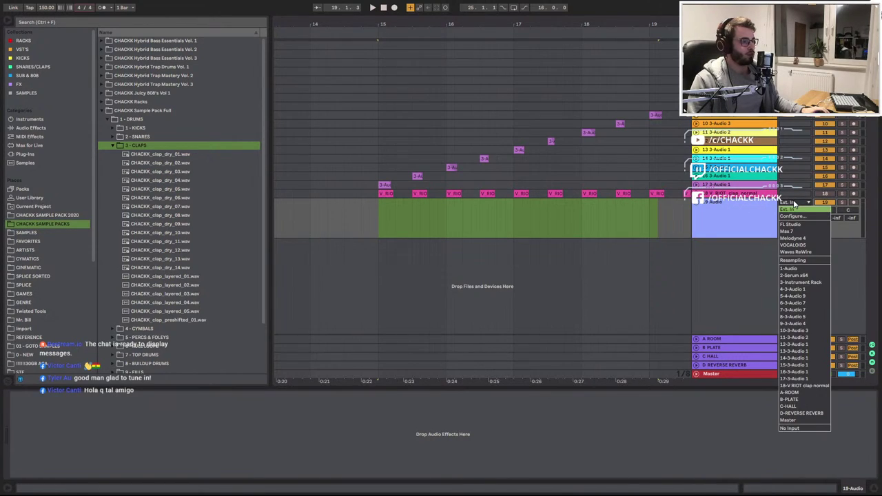
click(794, 203)
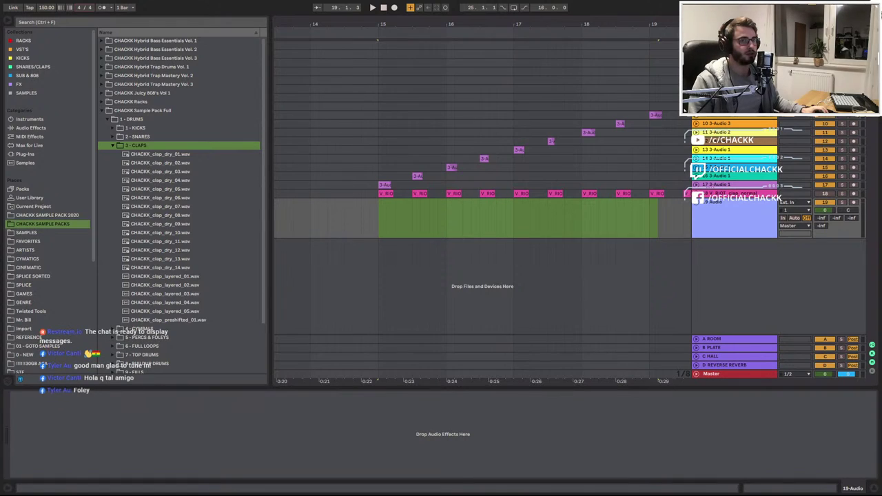
Review the available ASIO audio devices in the audio preferences
click(86, 2)
click(217, 231)
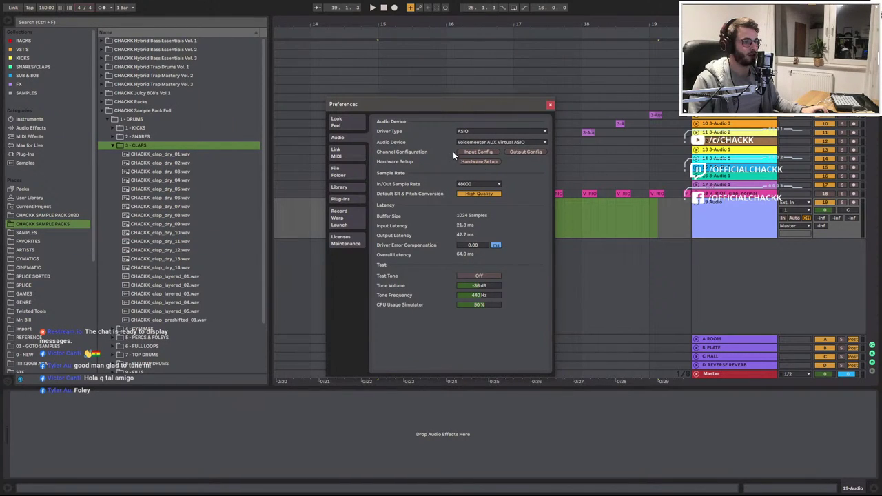
click(471, 143)
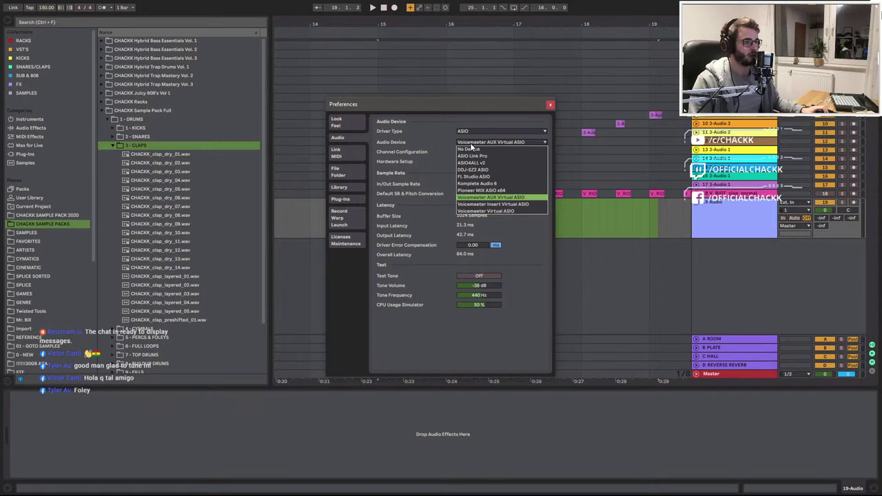
click(495, 185)
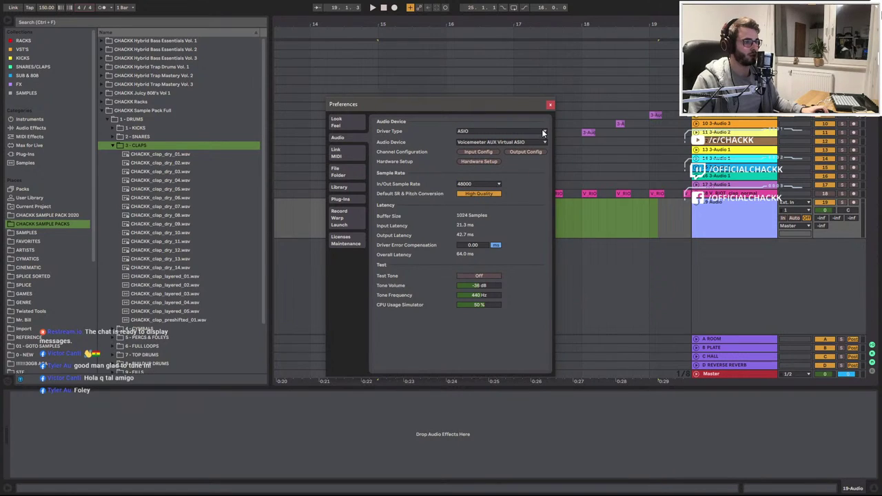
click(551, 105)
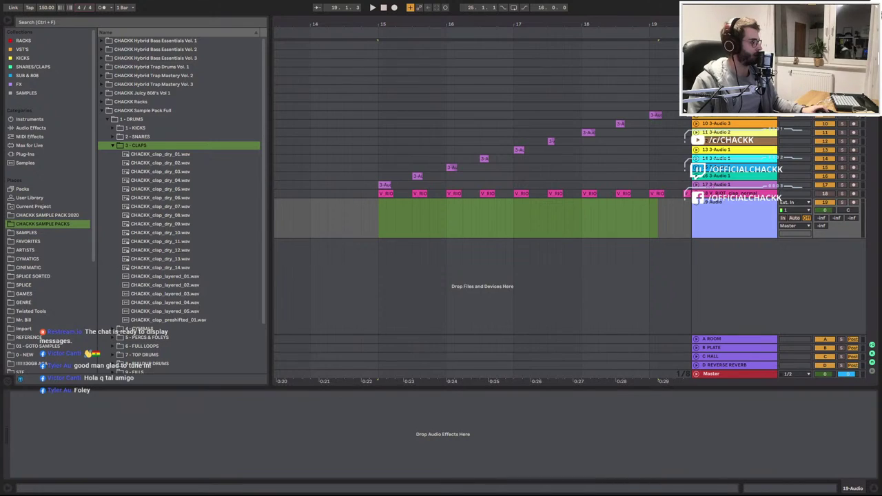
Play the first clap with track 17 soloed and the second clap with track 16 soloed
click(387, 194)
click(843, 185)
key(space)
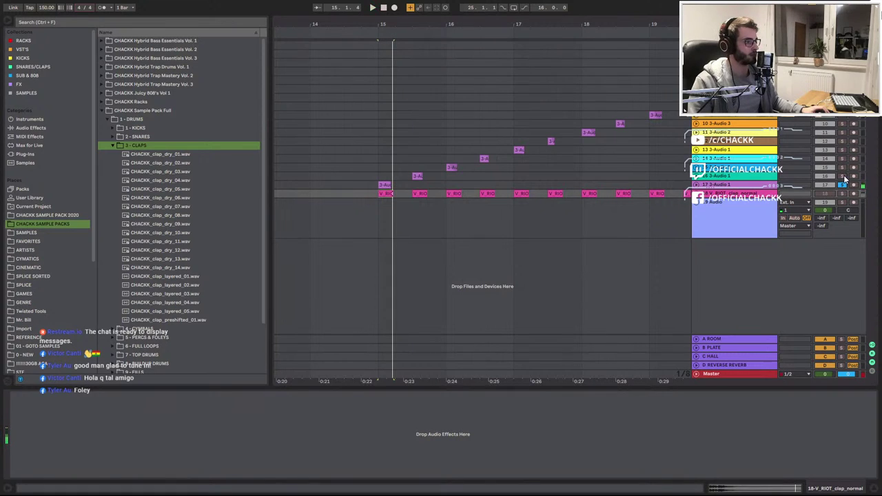
click(843, 177)
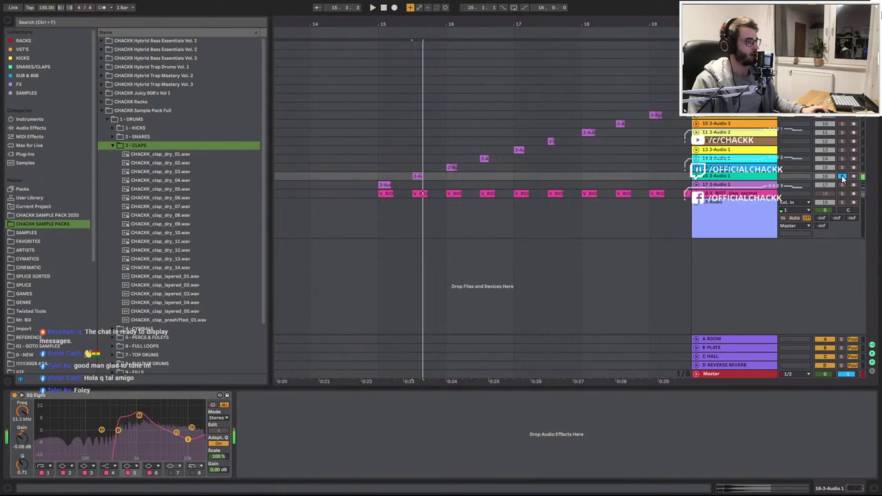
click(842, 177)
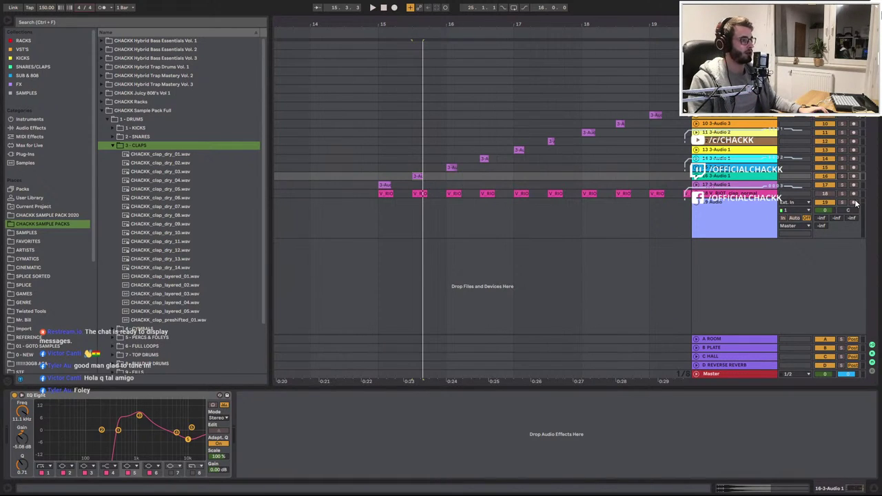
Arm the new audio track 19 for recording and place the insert marker at bar 1
click(730, 218)
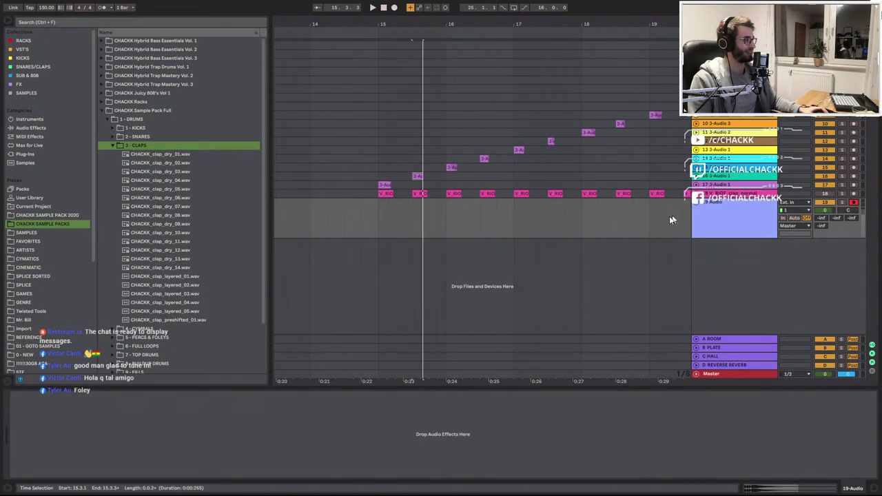
click(737, 209)
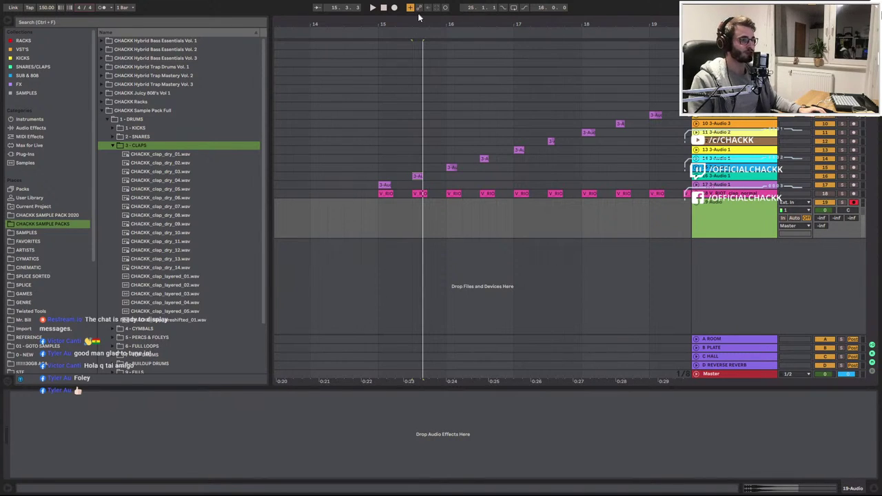
drag(420, 21, 414, 6)
scroll(414, 40, down, 3)
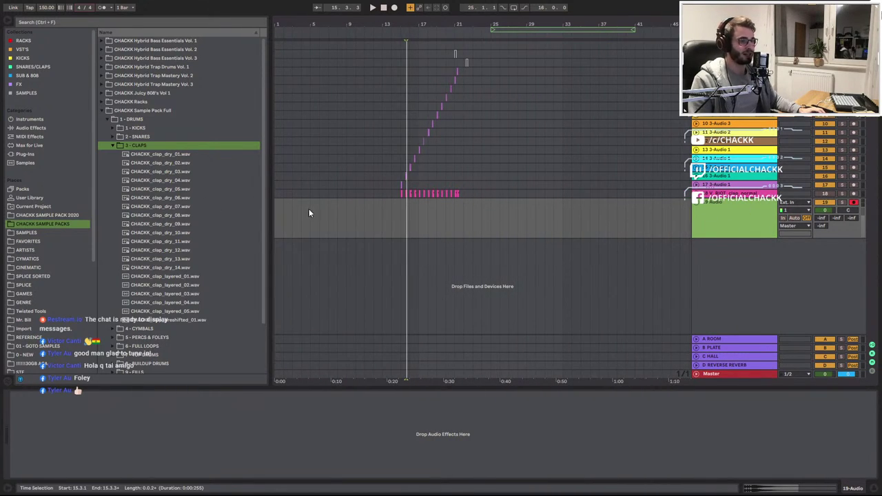
click(278, 217)
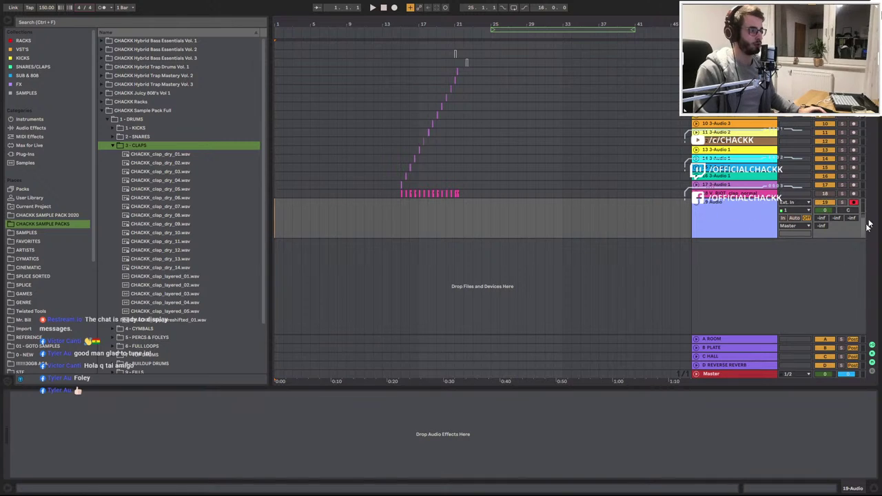
Record a short test take of hand claps on track 19, starting at bar 3
scroll(313, 21, up, 5)
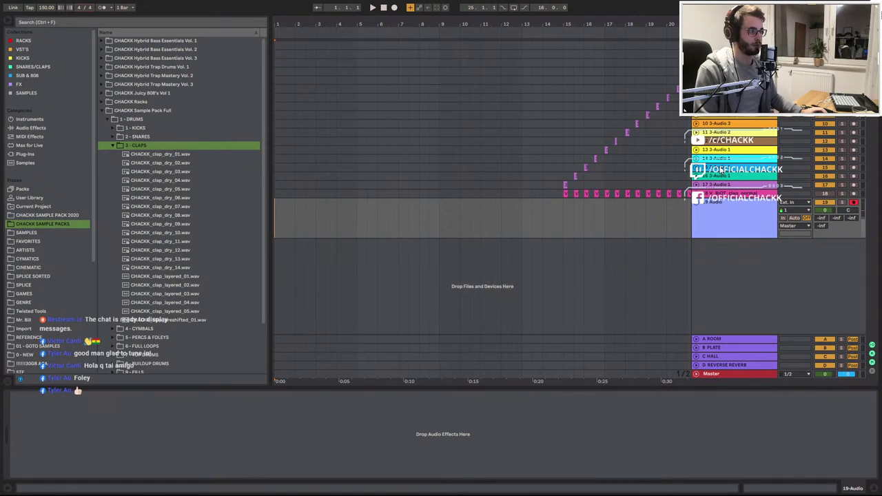
scroll(336, 43, up, 3)
click(363, 218)
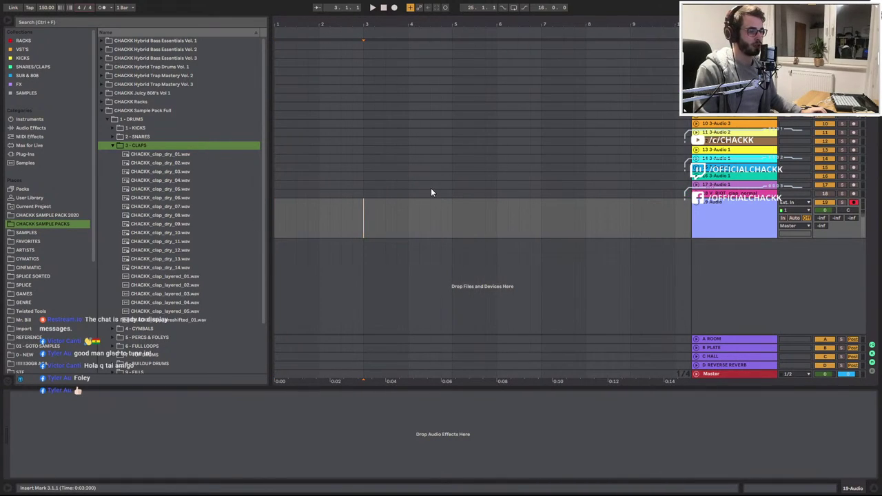
key(F9)
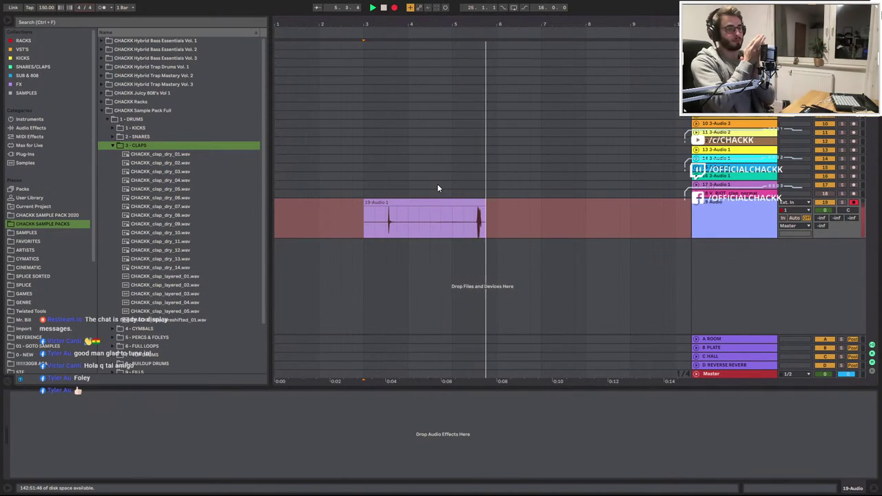
key(space)
Open the recorded clip and examine the loud second clap's waveform for clipping
scroll(495, 230, up, 3)
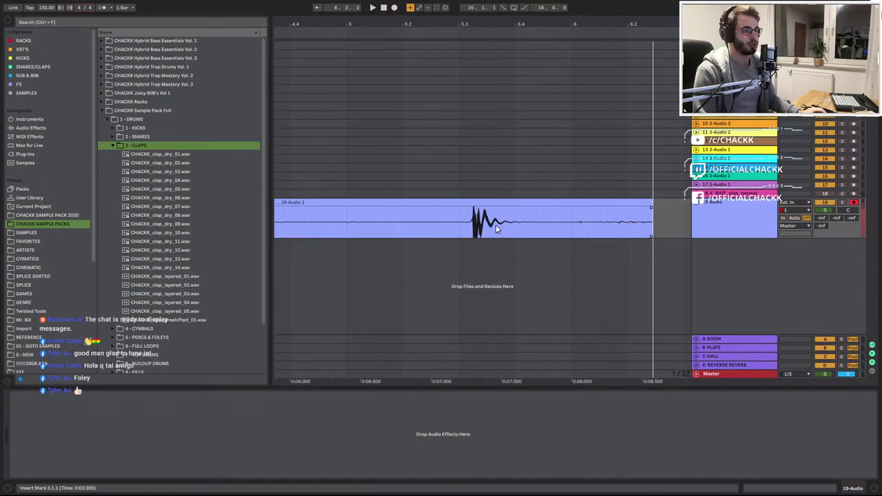
scroll(495, 230, up, 10)
click(282, 217)
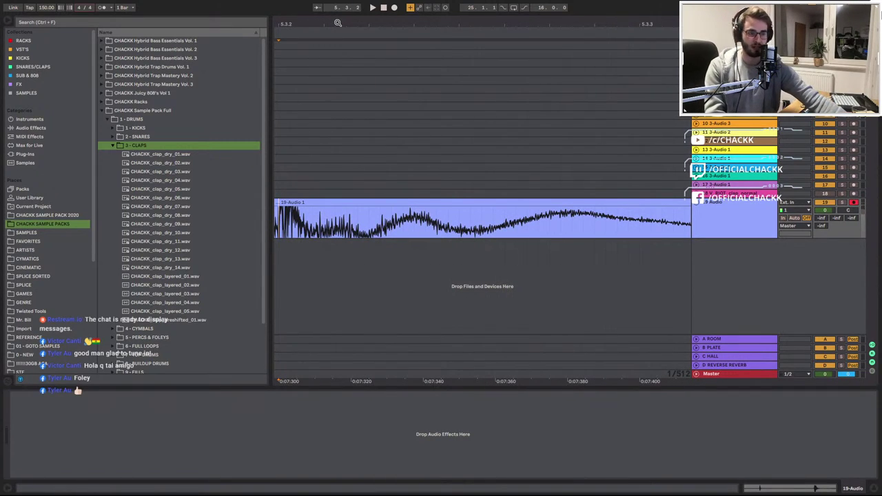
double_click(325, 207)
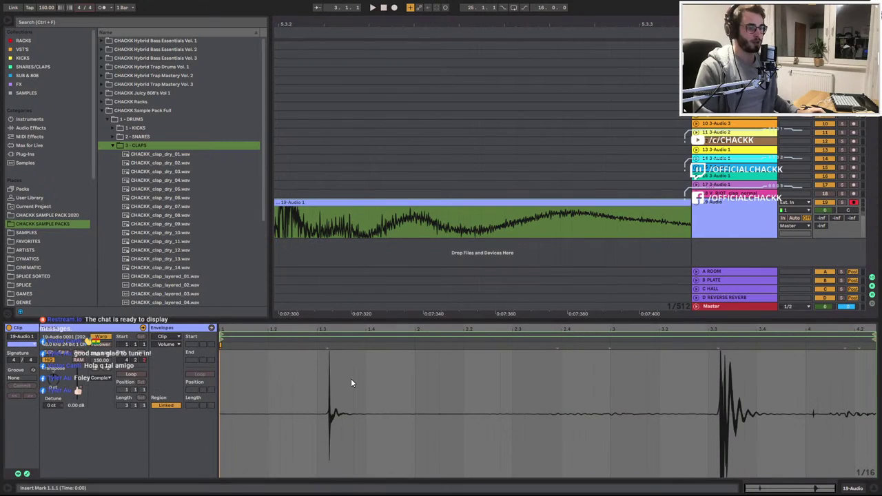
scroll(466, 354, up, 10)
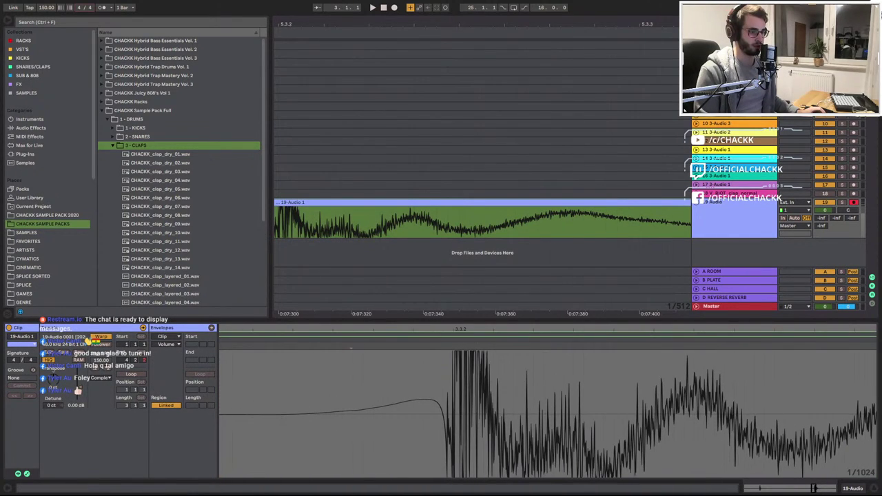
scroll(455, 328, up, 6)
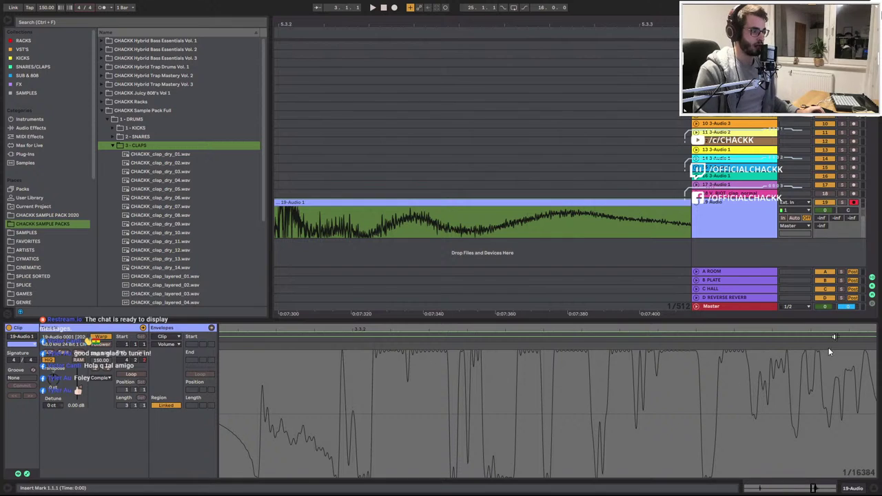
Delete the test recording at bar 3 and record another take on track 19 from bar 1
scroll(473, 27, down, 15)
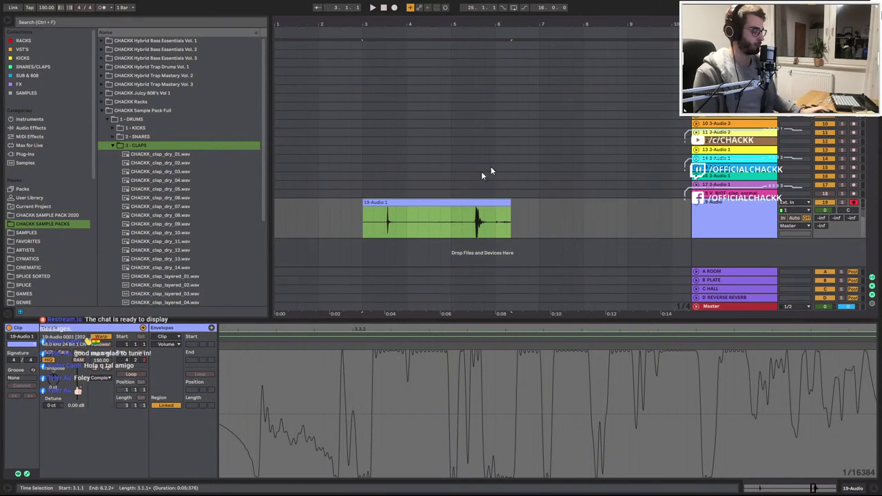
key(Delete)
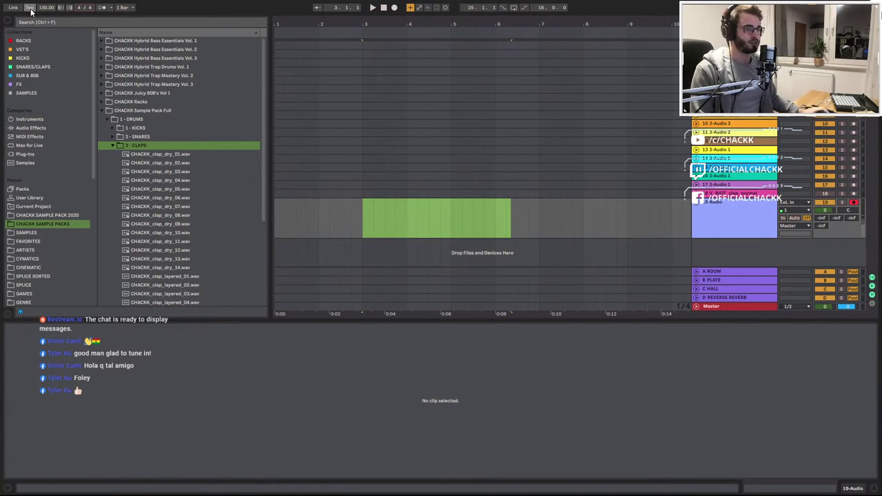
drag(312, 20, 311, 0)
click(279, 217)
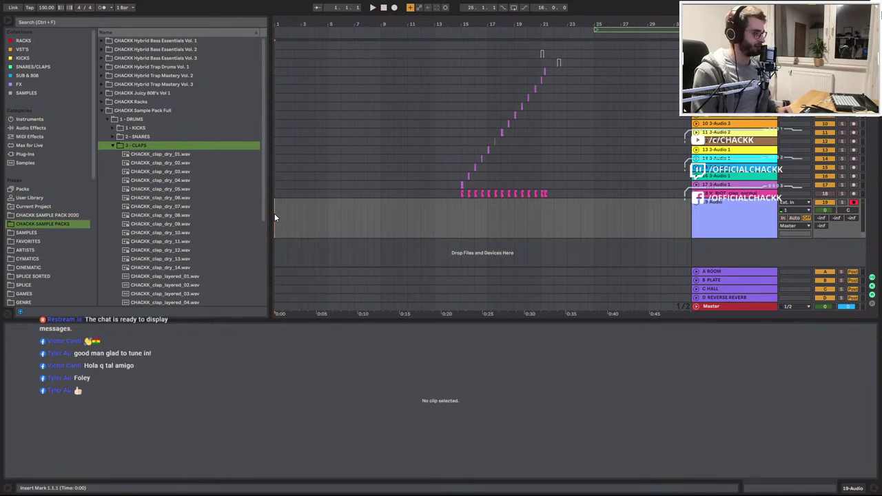
key(F9)
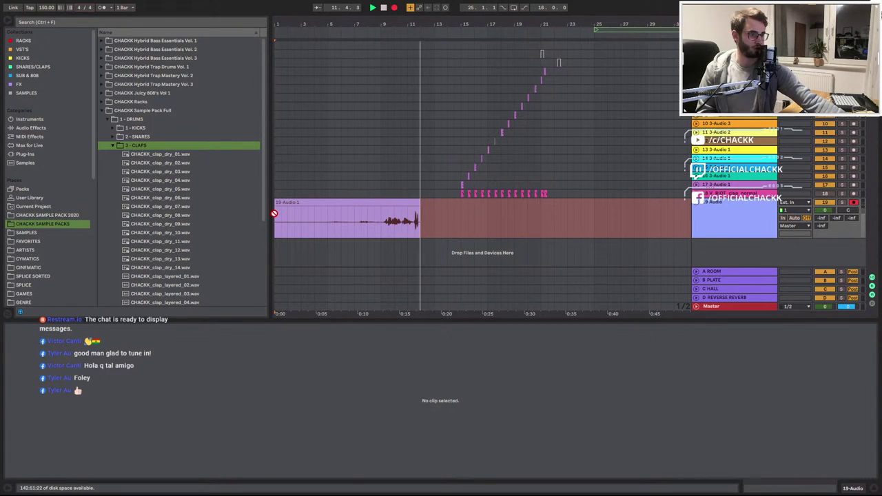
key(space)
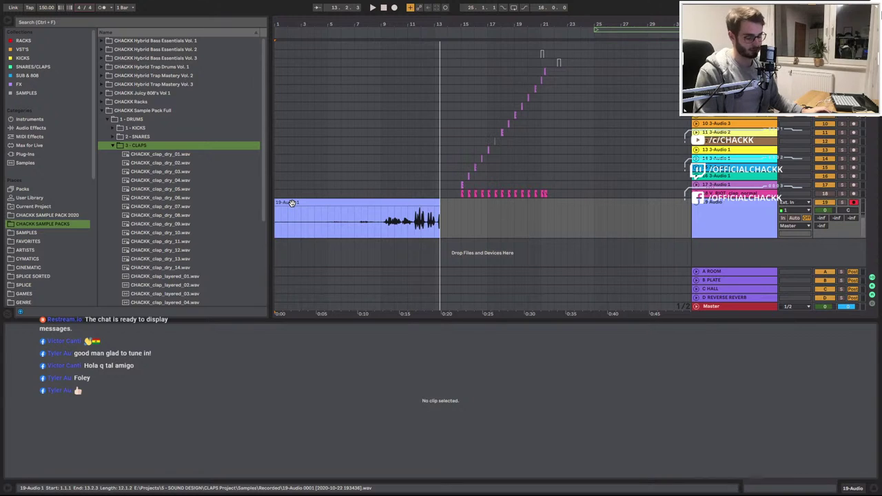
Record a new take over the existing one on track 19 from bar 1 to about bar 17
key(F9)
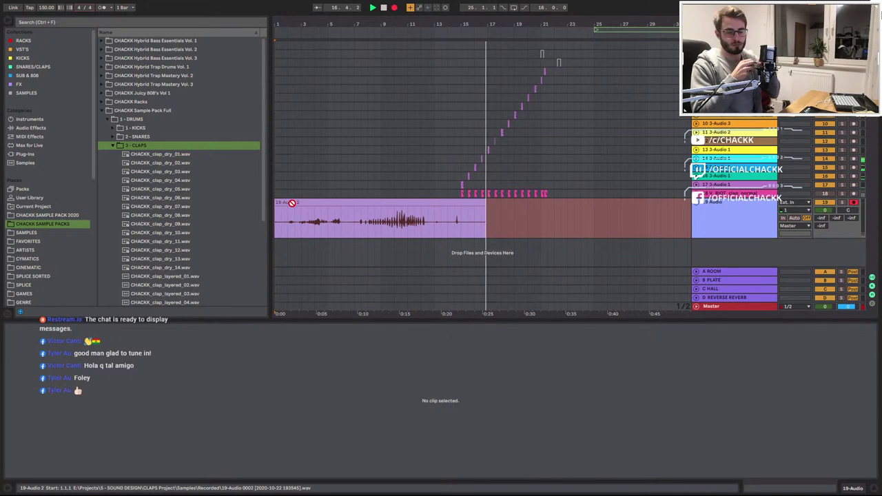
key(space)
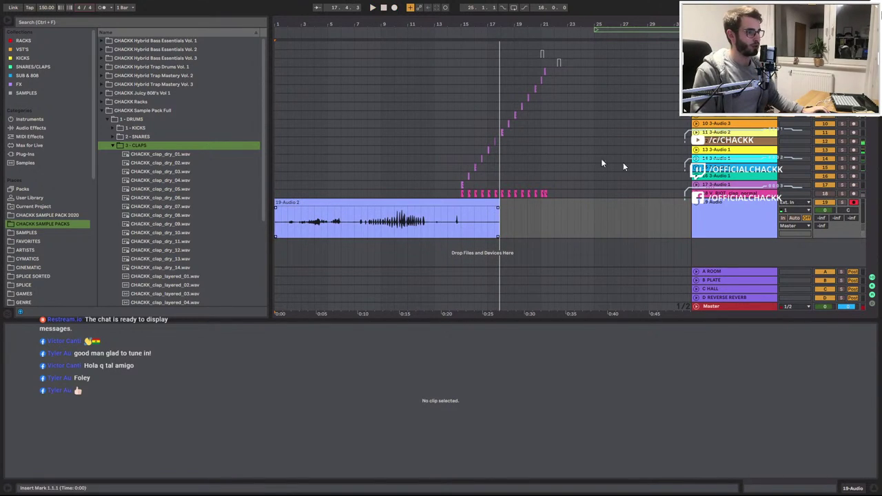
click(755, 186)
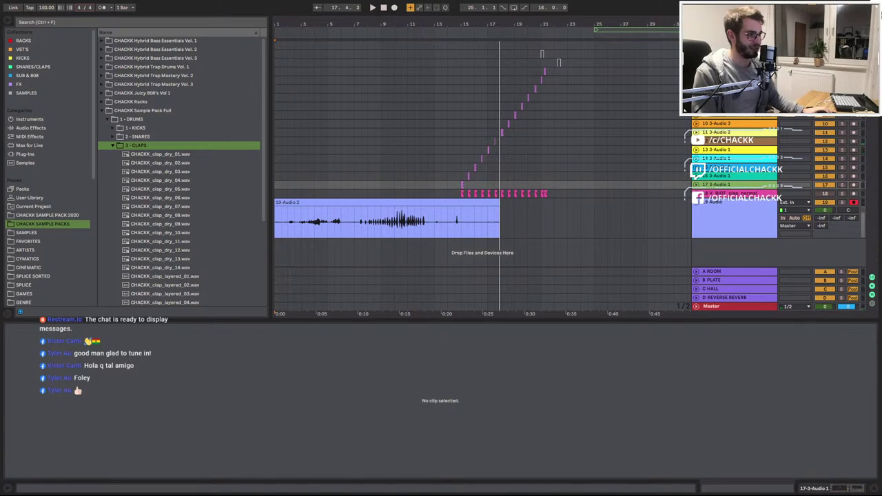
Group tracks 4 to 17 into one track group and fold it
shift+click(745, 71)
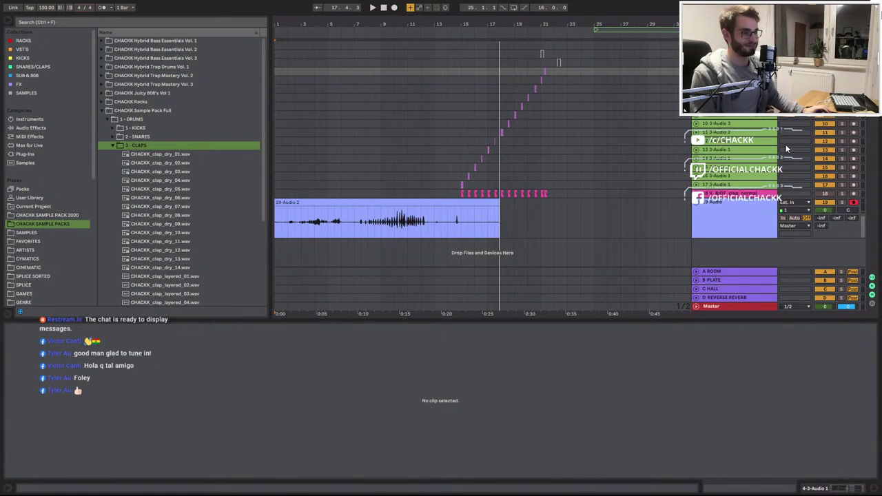
key(ctrl+g)
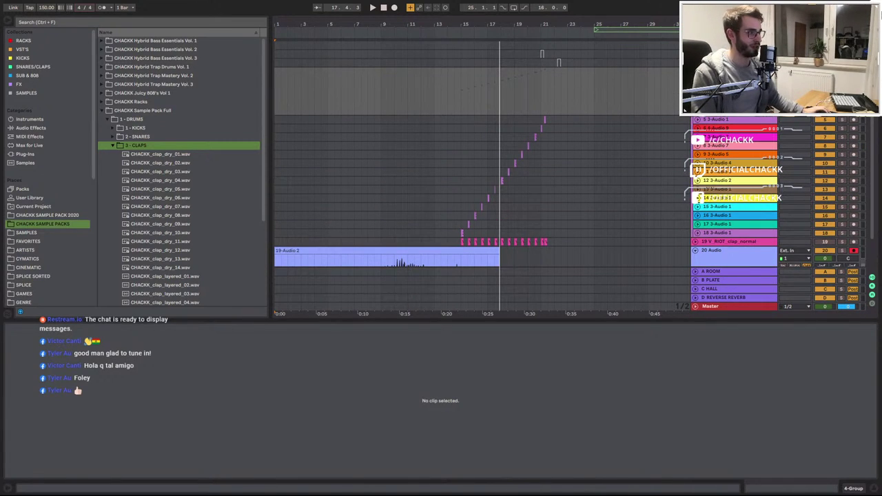
scroll(510, 154, down, 5)
Start recording a new take on the microphone track from bar 13
click(435, 125)
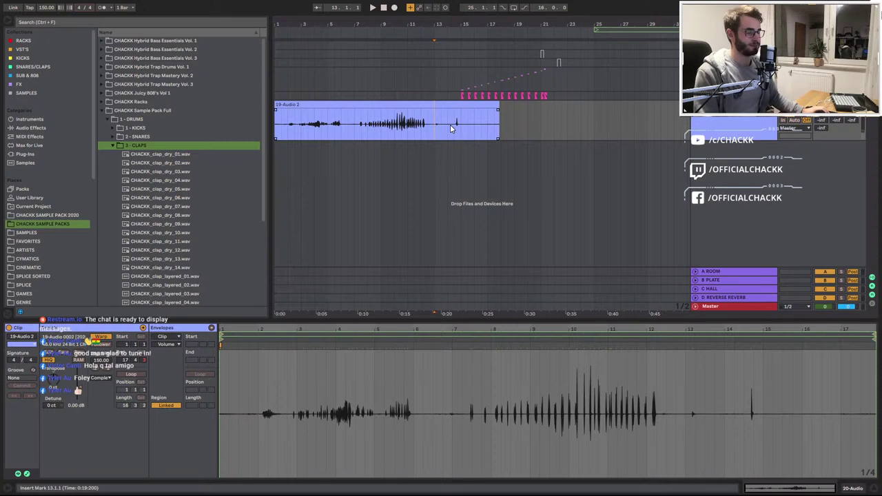
key(F9)
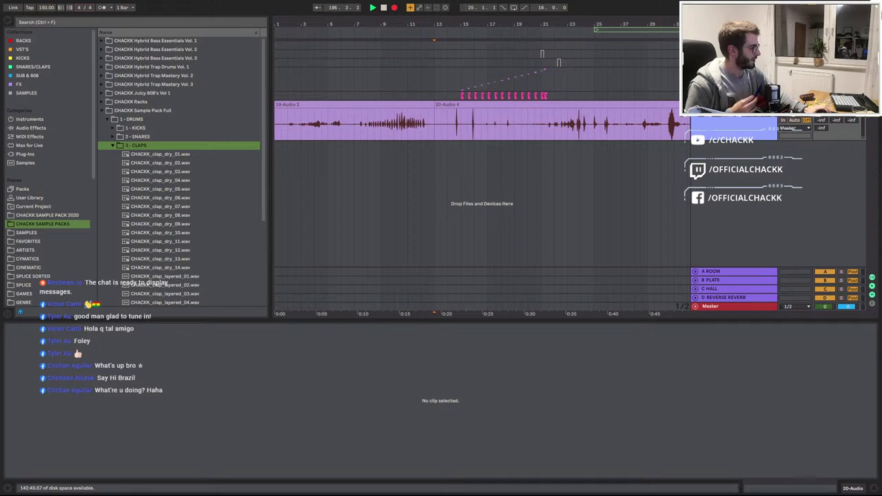
Switch the computer's fan mode first to Silent Mode and after that to EC Automatic
right_click(793, 429)
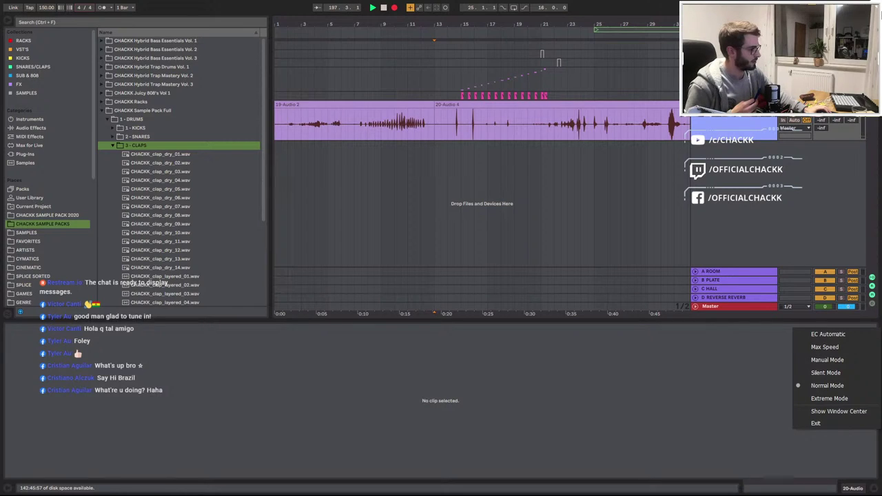
click(839, 376)
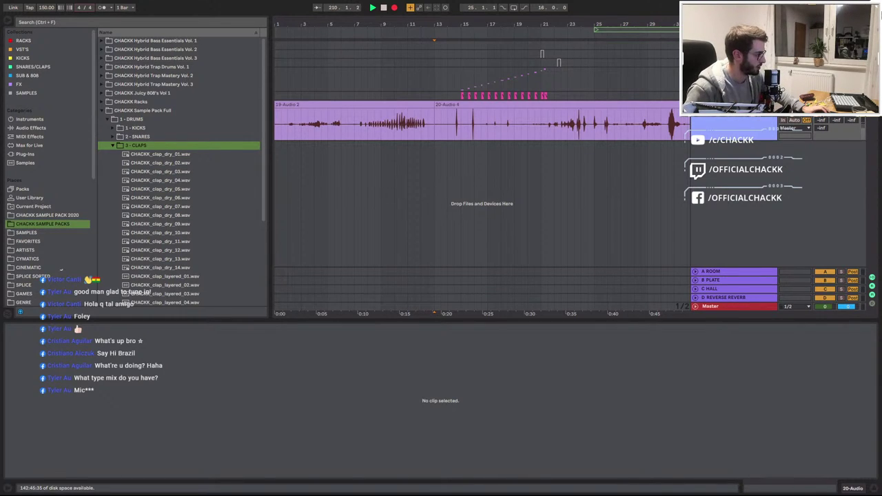
right_click(793, 428)
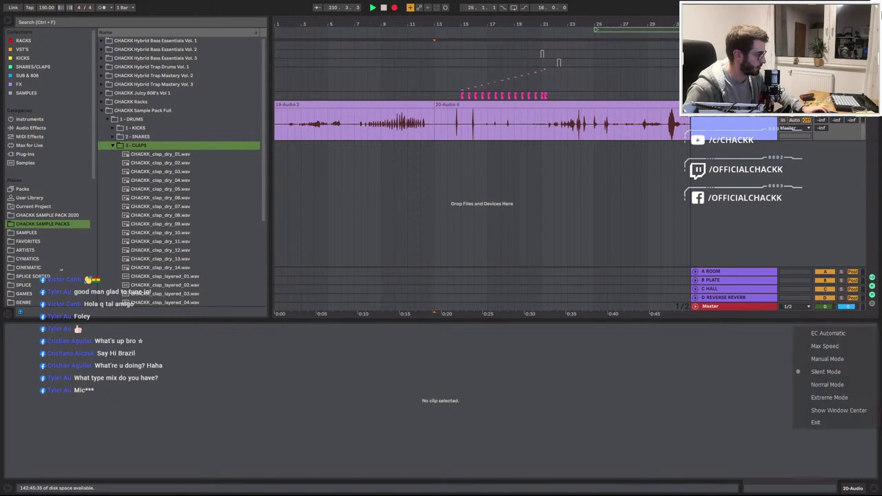
click(839, 335)
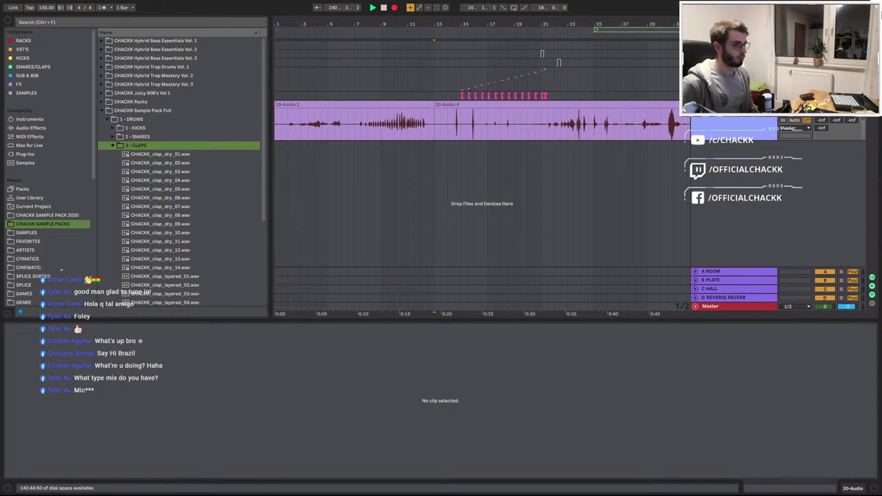
Enable arrangement follow and stop the recording at about bar 470
click(317, 8)
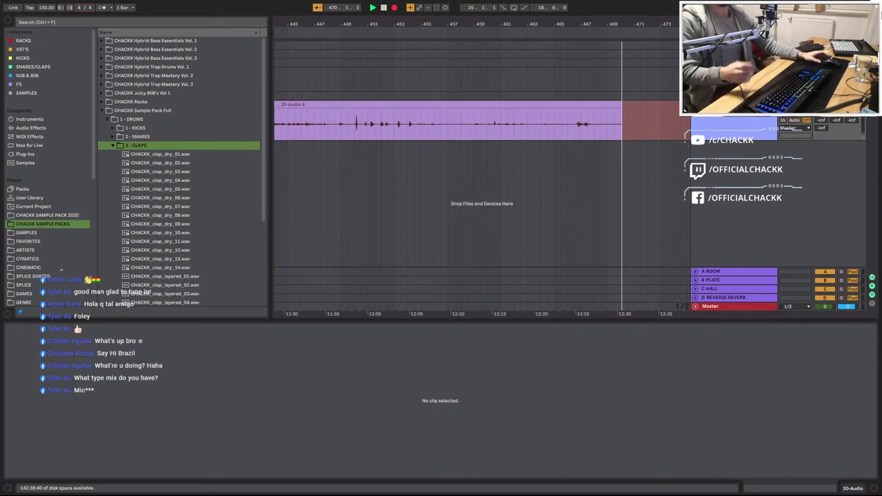
key(space)
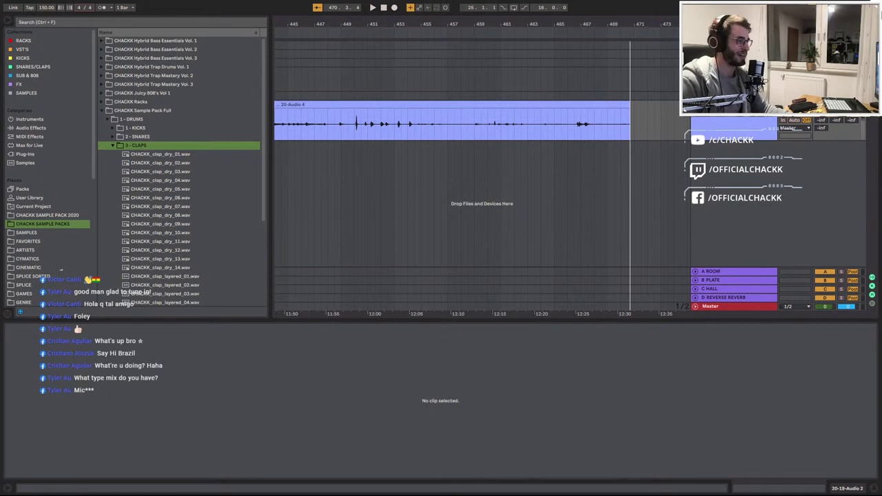
Audition the first recorded clip from its beginning and split it in the quiet gap at about bar 6.2.4
drag(356, 24, 667, 22)
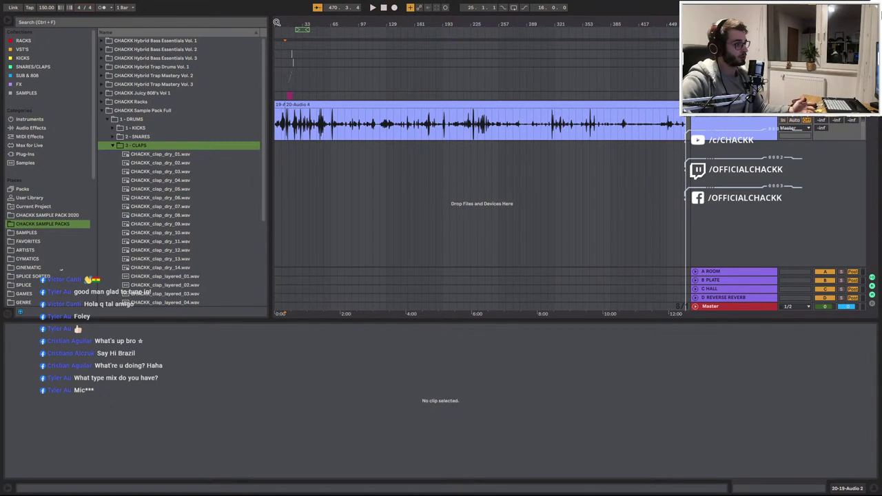
drag(280, 22, 411, 159)
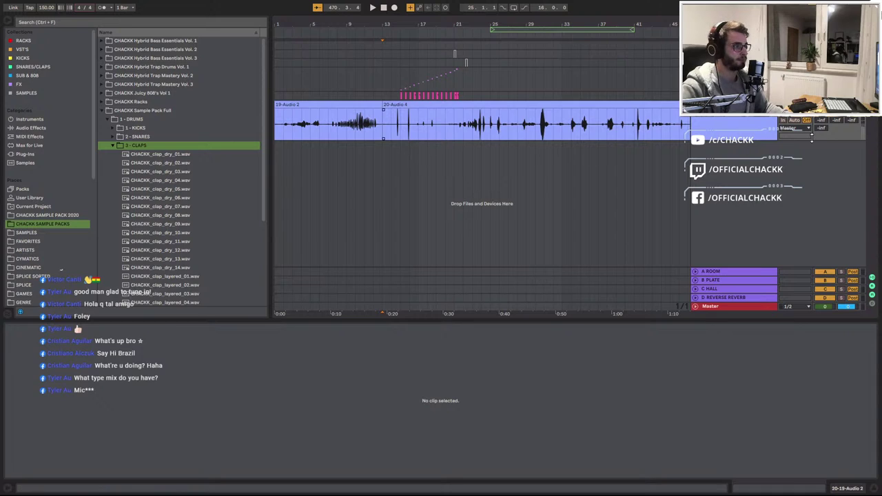
click(283, 129)
key(space)
key(space)
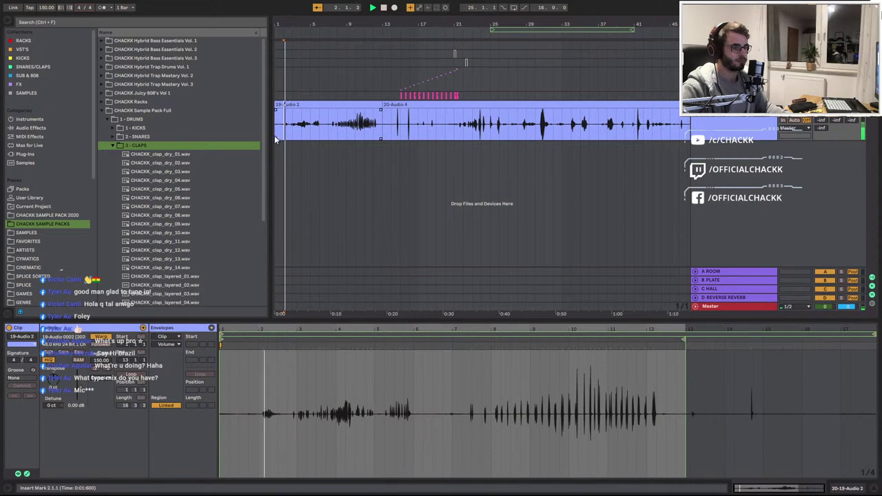
key(space)
key(space)
click(254, 350)
click(326, 139)
key(ctrl+e)
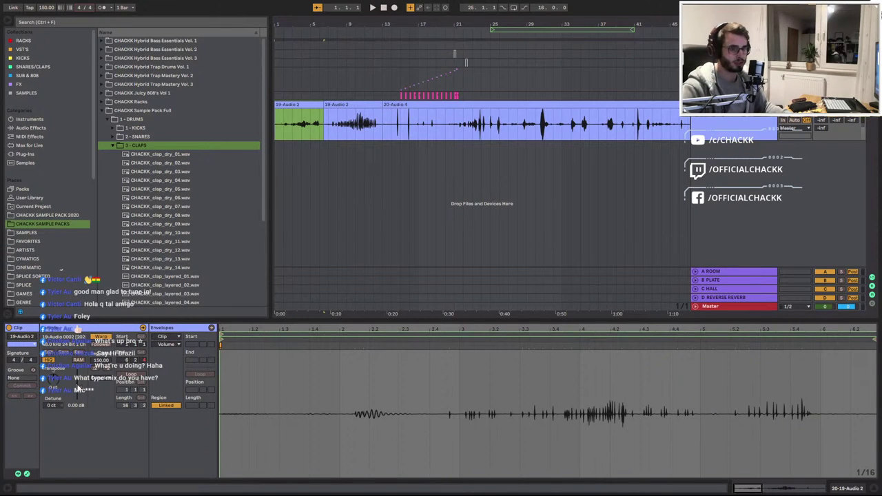
Raise the first segment's gain to 11.7 dB and split it at about bars 2.4.2 and 5.1.1
drag(79, 389, 78, 366)
key(space)
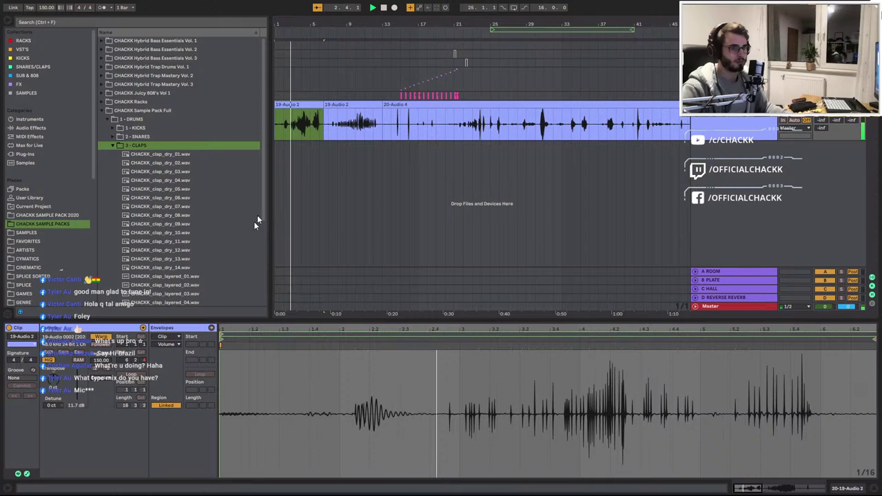
scroll(296, 129, up, 3)
click(312, 130)
alt+click(312, 130)
key(ctrl+e)
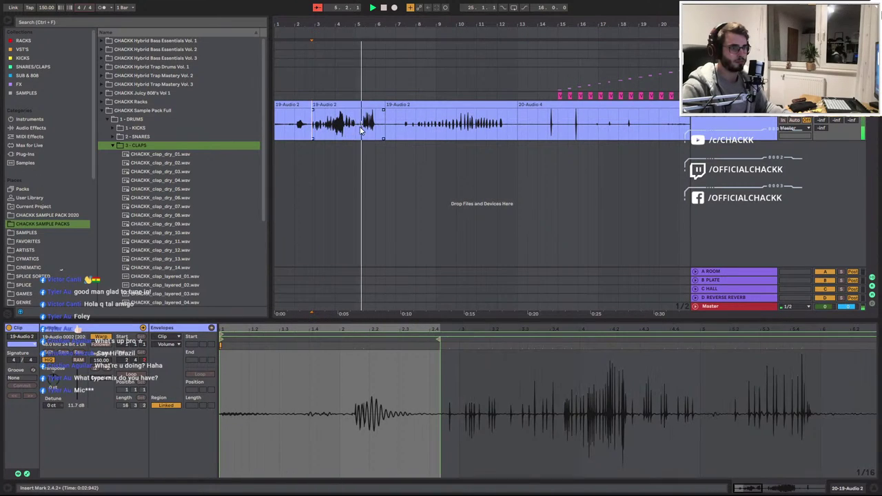
click(355, 129)
key(ctrl+e)
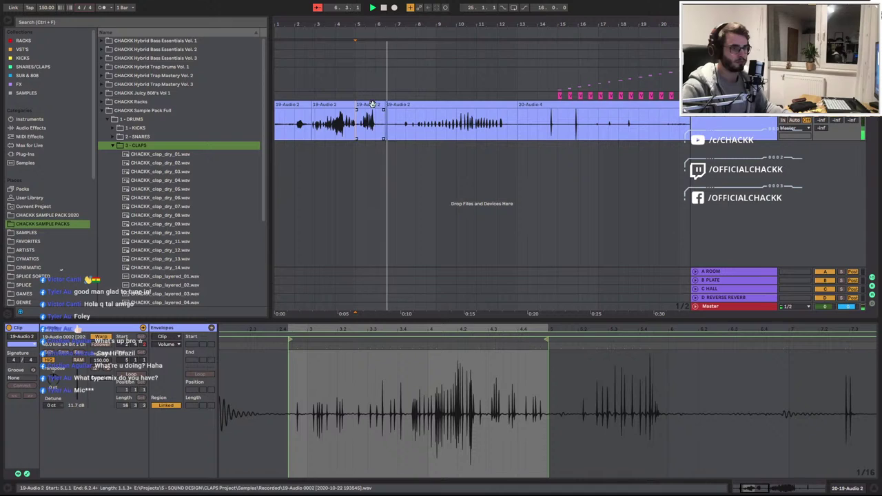
Delete the opening segment between bar 1 and about bar 2.4.2
click(391, 106)
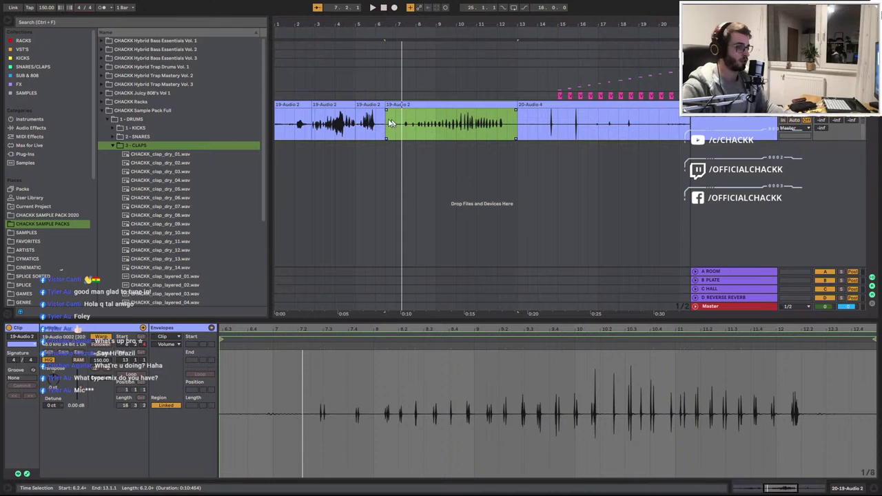
click(308, 106)
key(Delete)
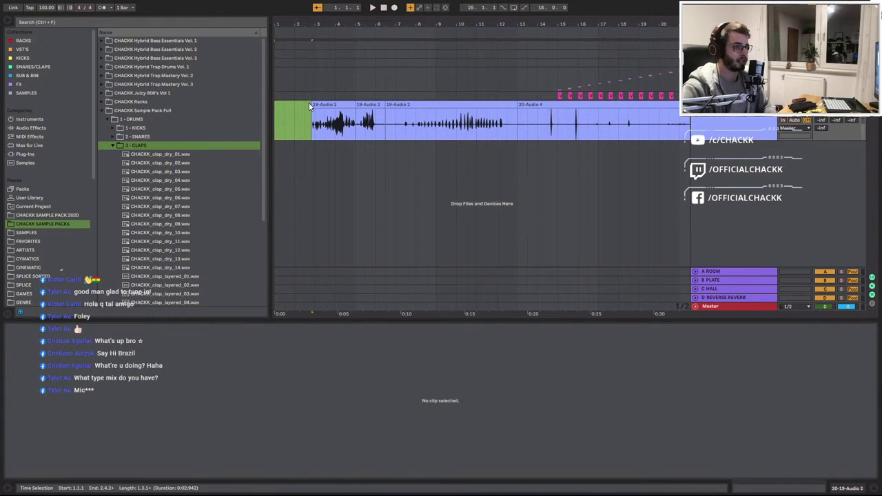
Audition the segment starting at about bar 6.2.4 and set its gain to 2.31 dB
click(389, 107)
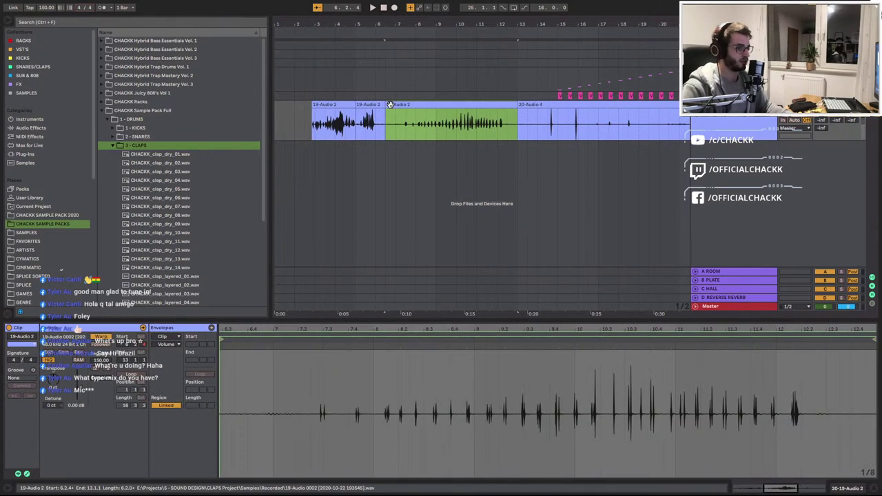
key(space)
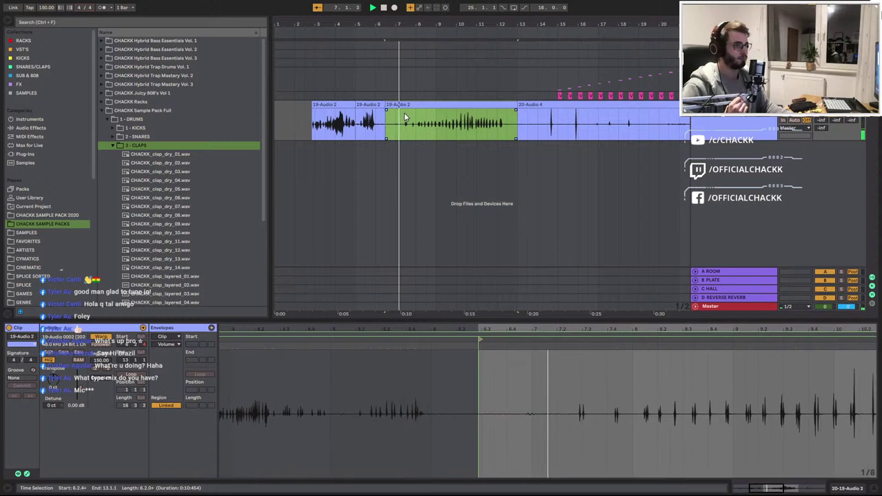
drag(79, 388, 80, 386)
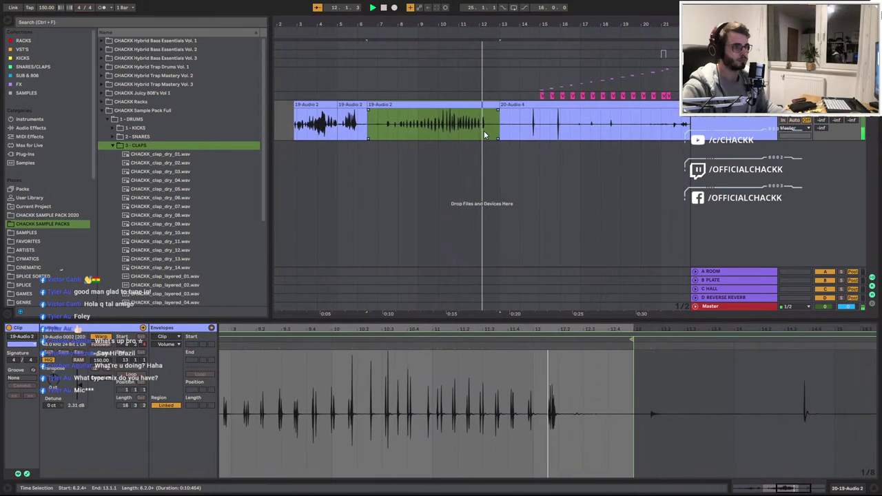
key(space)
Split that segment at bars 10 and 11 and delete the part from about bar 6.2.4 to bar 10
scroll(449, 131, up, 4)
scroll(376, 130, down, 2)
key(space)
click(366, 129)
key(ctrl+e)
click(405, 134)
key(ctrl+e)
click(334, 104)
key(Delete)
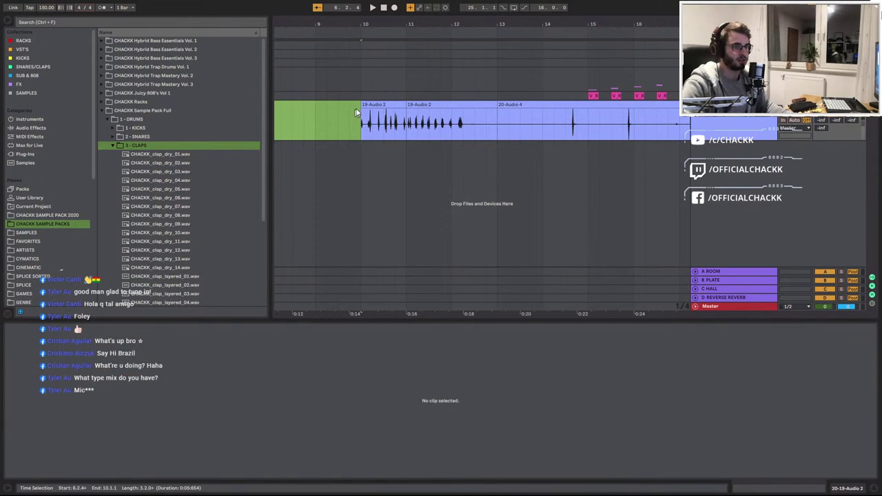
Audition the clip at bar 10 and trim its start slightly
click(367, 116)
key(space)
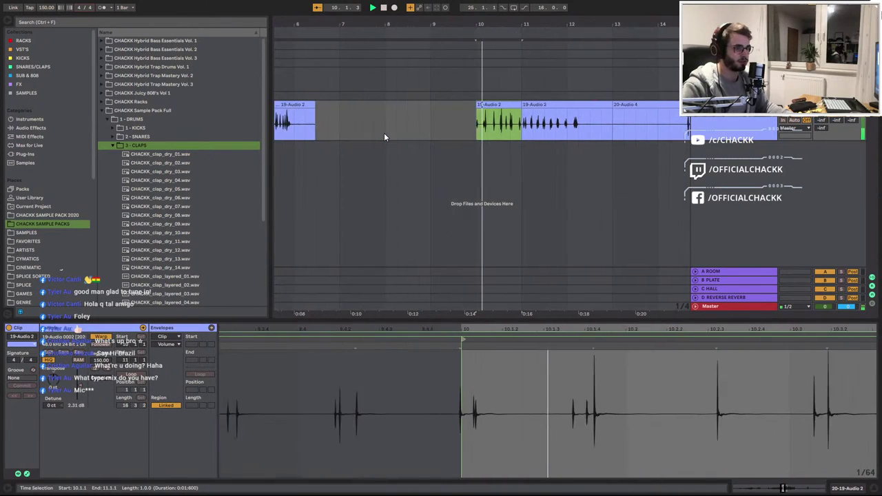
click(443, 107)
drag(446, 107, 452, 109)
key(space)
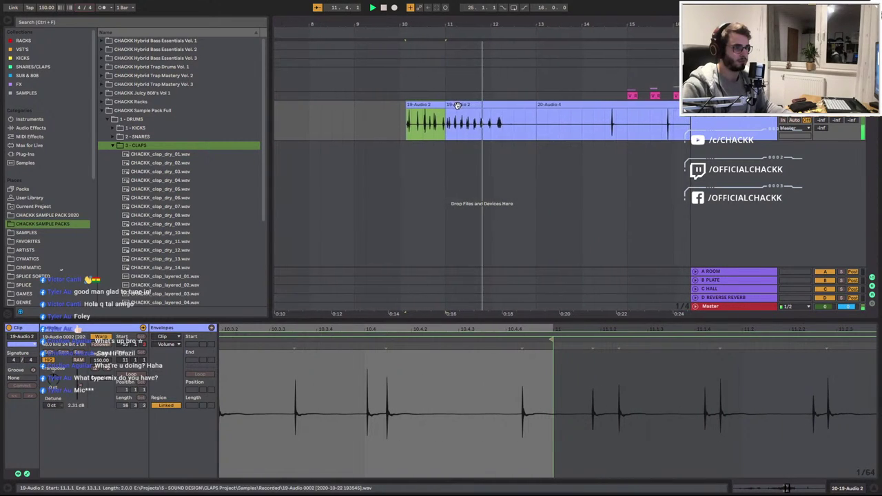
Split the clip starting at bar 11 at about 12.2.2 and 12.3.1, and delete the remainder up to bar 13
click(477, 130)
key(space)
click(455, 130)
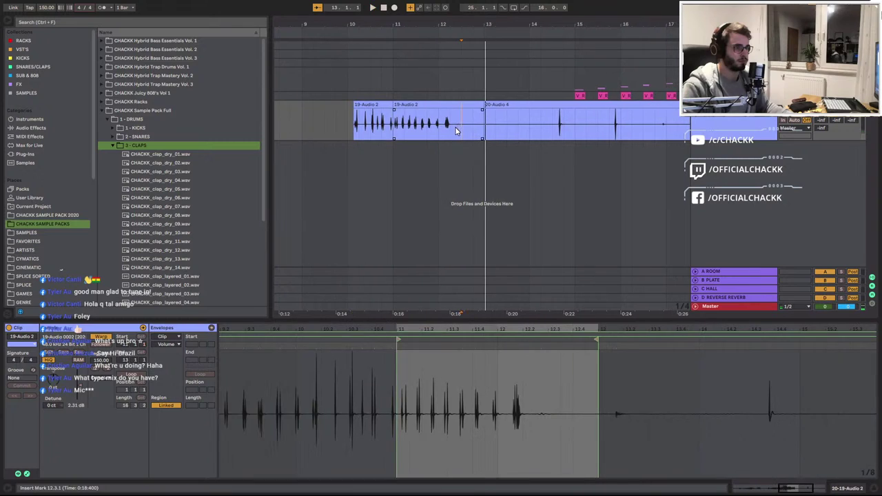
key(ctrl+e)
click(464, 131)
key(ctrl+e)
click(468, 105)
key(Delete)
Raise the gain of the short segment at about bar 12.2.2 to 24 dB and audition it
click(457, 106)
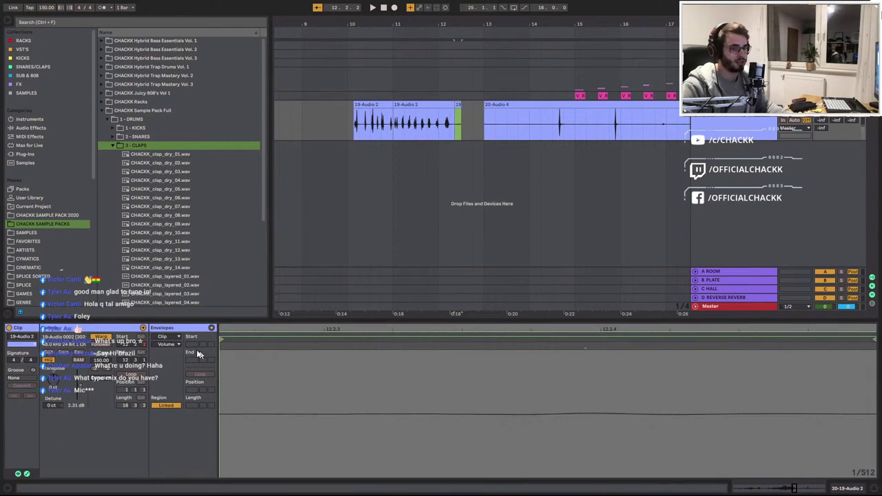
drag(79, 381, 78, 368)
key(space)
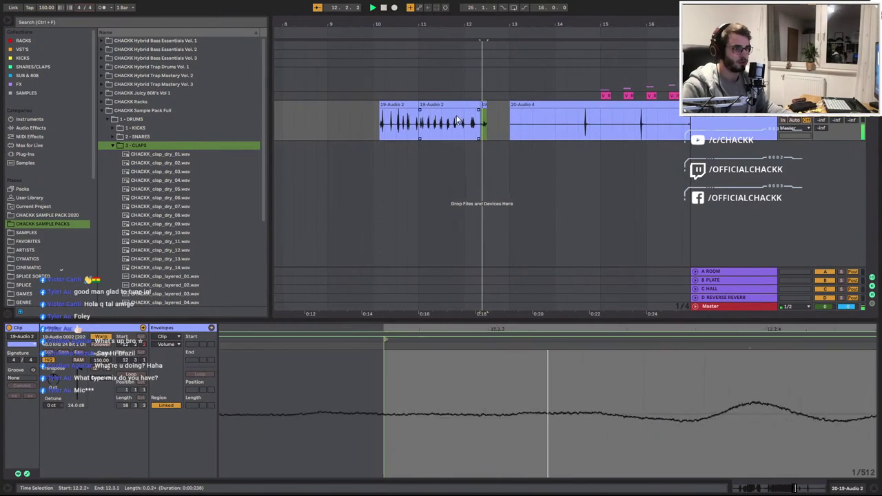
key(space)
Move and resize the boosted short segment to span about bar 12.3.2 to 12.4.3, auditioning the result
click(486, 107)
drag(483, 108, 497, 106)
drag(484, 106, 479, 106)
key(space)
key(space)
key(space)
key(space)
click(472, 109)
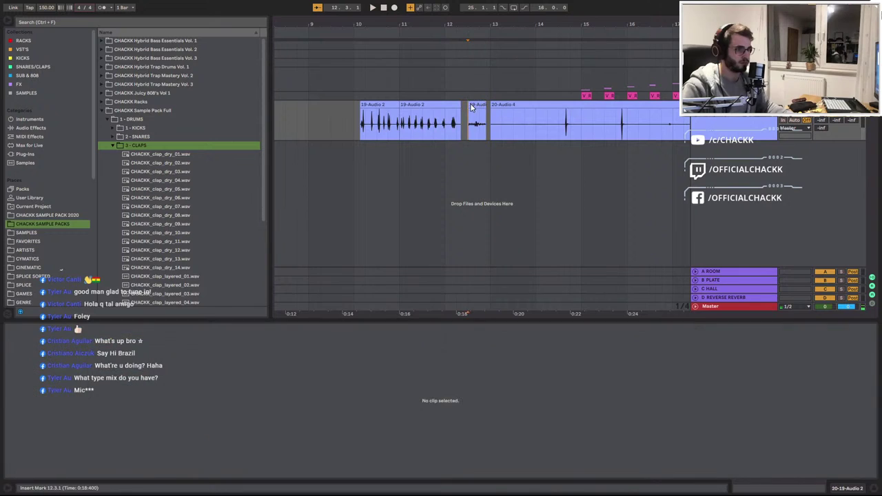
click(471, 107)
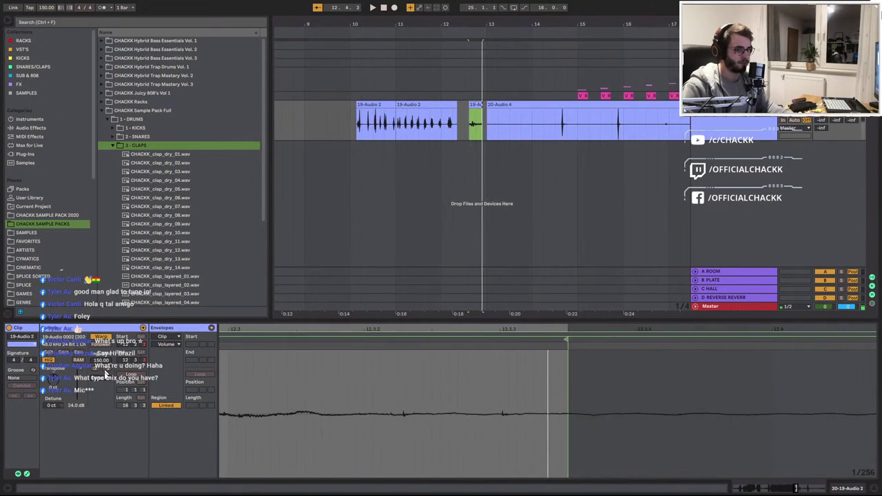
Consolidate the short boosted segment into a new clip and set its gain to -1.95 dB while auditioning it
click(477, 109)
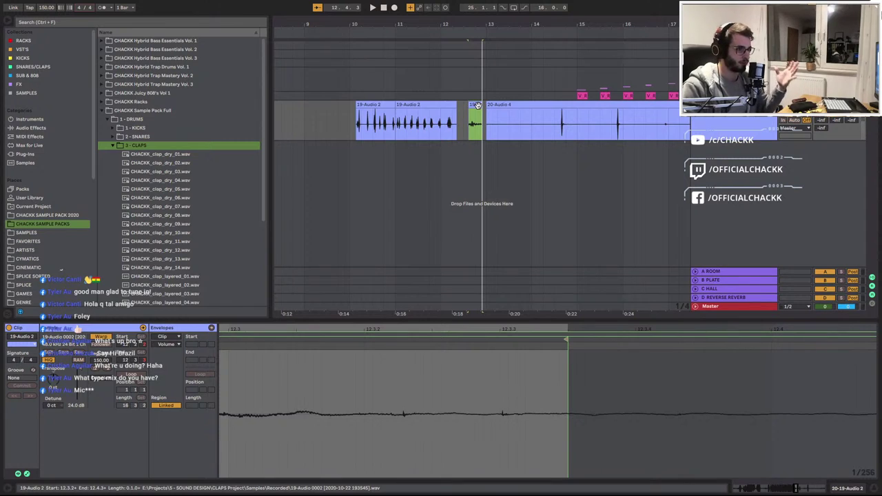
key(ctrl+j)
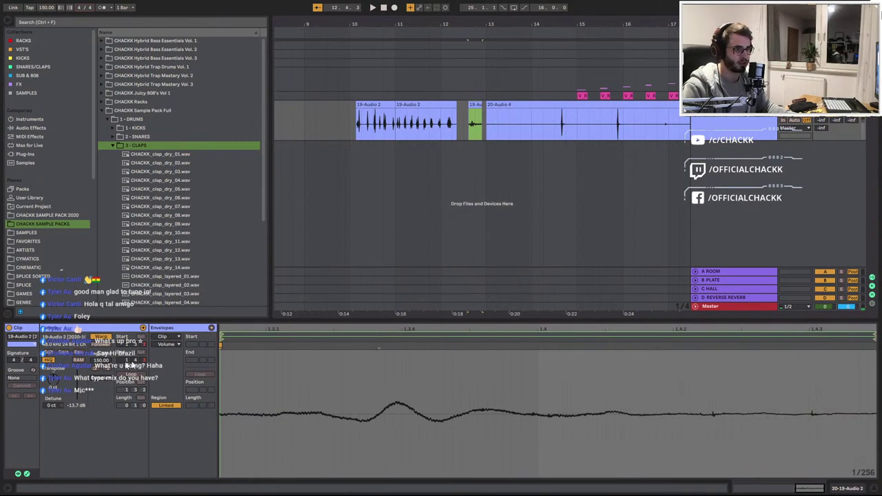
drag(78, 395, 78, 384)
key(space)
key(space)
key(space)
key(space)
key(space)
key(space)
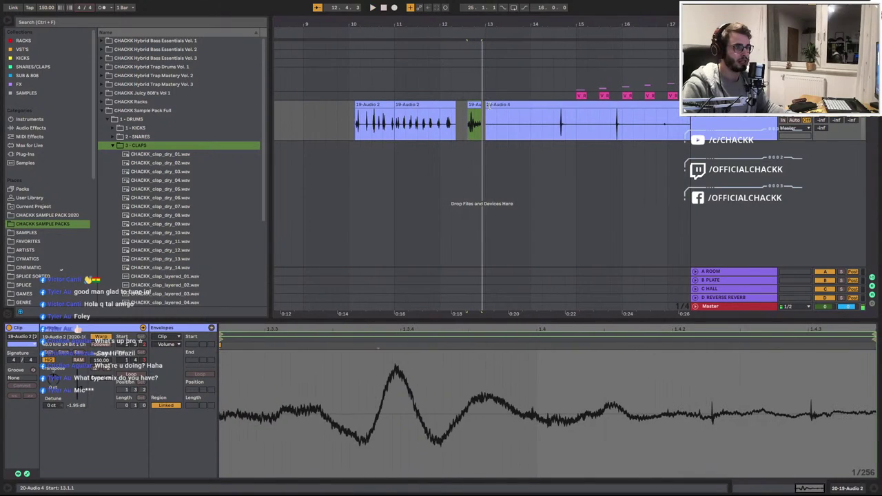
Isolate the faint section of the long take from bar 13.3.1 to about 13.4.3 and set its gain to 24 dB
click(555, 107)
key(space)
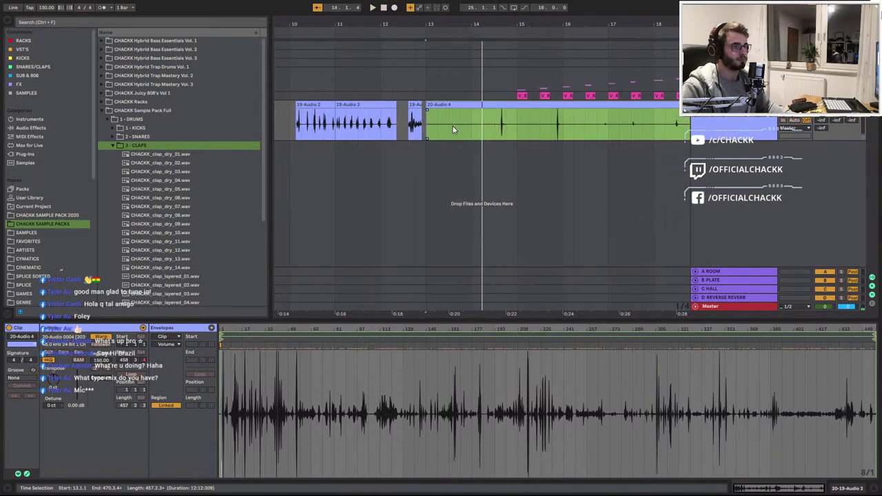
key(space)
click(454, 131)
scroll(454, 132, up, 3)
key(ctrl+e)
click(459, 105)
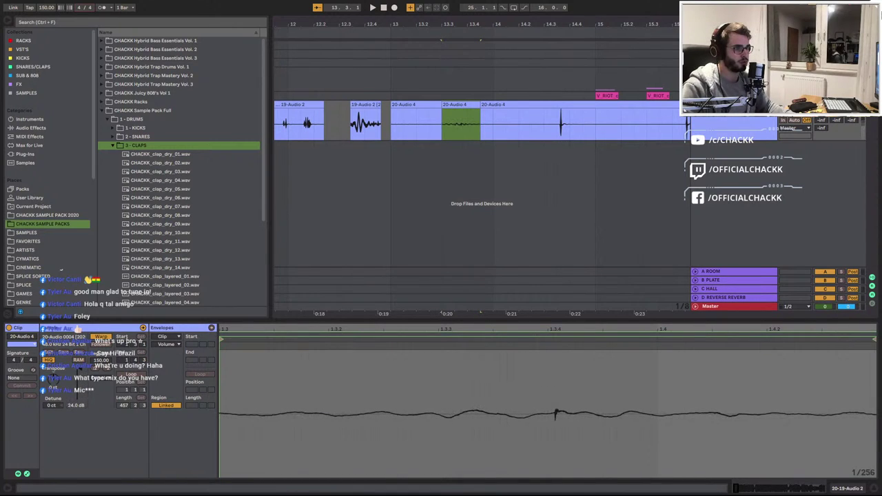
Trim the end of the boosted segment to about bar 13.4.2 and audition it
key(space)
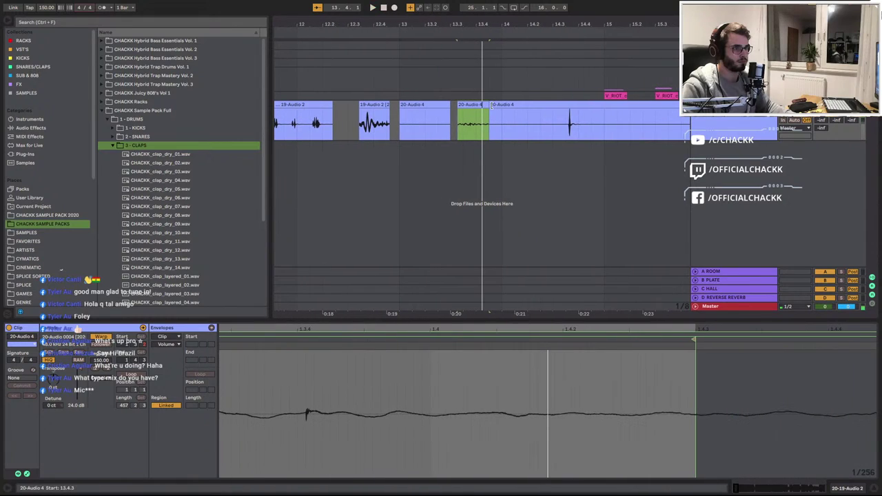
drag(489, 105, 477, 105)
key(space)
key(space)
Consolidate the trimmed segment into a new clip and set its gain to 0 dB while auditioning it
key(ctrl+j)
double_click(79, 398)
key(space)
key(space)
key(space)
key(space)
key(space)
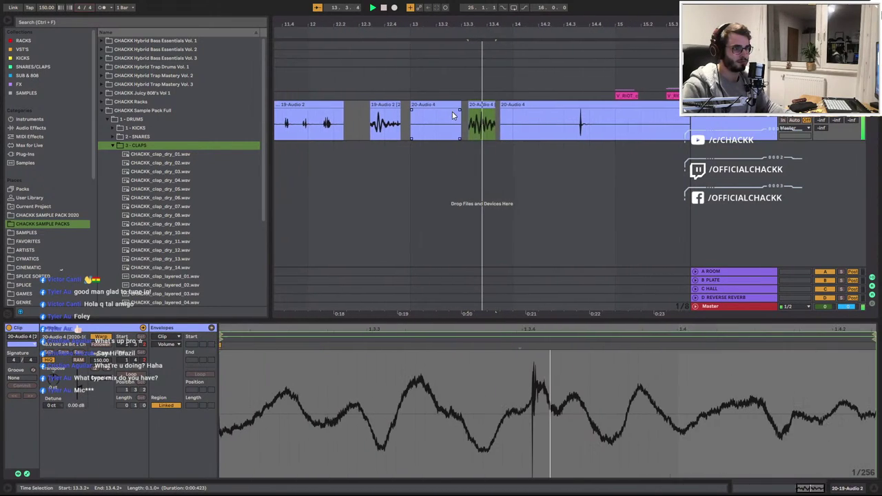
key(space)
key(space)
Trim the start of the consolidated clip to about bar 13.3.3 and audition the shorter sound
drag(451, 111, 460, 107)
key(space)
key(space)
key(space)
key(space)
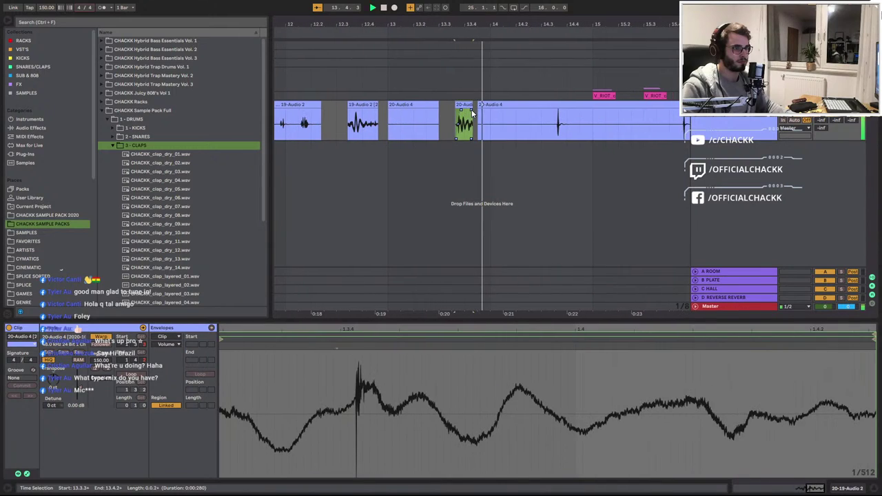
Adjust the fades on the short clip at about bar 13.3.3, audition it and delete the clip
click(472, 114)
click(480, 113)
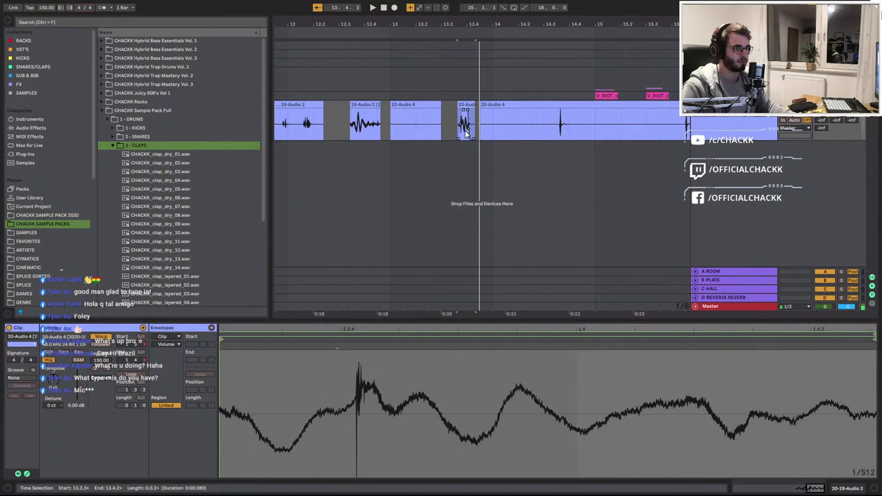
key(space)
key(space)
Split the long take at bars 14.3.3 and 14.4.1 around the hit and delete the part before it
click(551, 124)
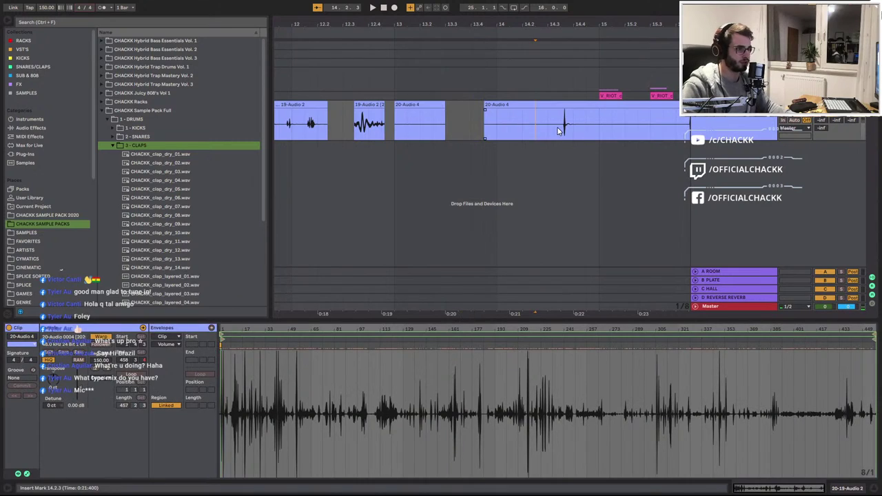
click(451, 122)
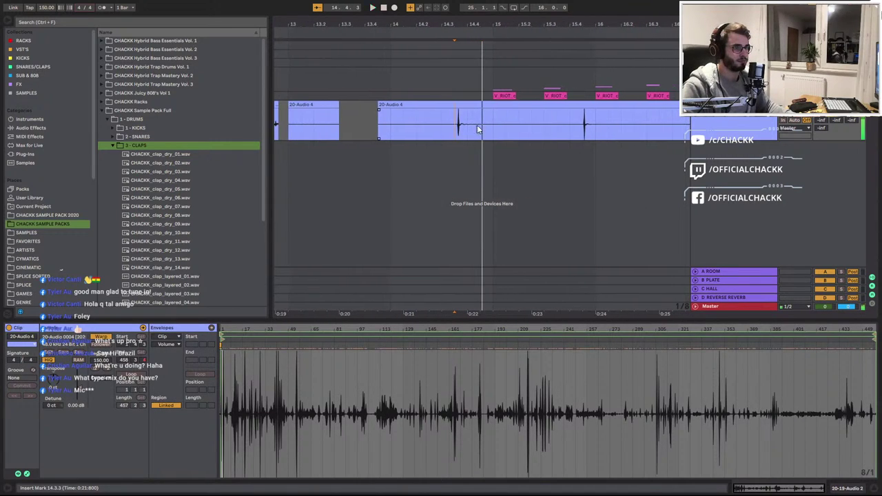
key(ctrl+e)
click(465, 127)
key(ctrl+e)
click(425, 104)
key(Delete)
Isolate the next hit from about bar 15.4.2 to 16.1.1 and move the short segment to about bar 14.4.4
click(470, 106)
drag(461, 123, 559, 123)
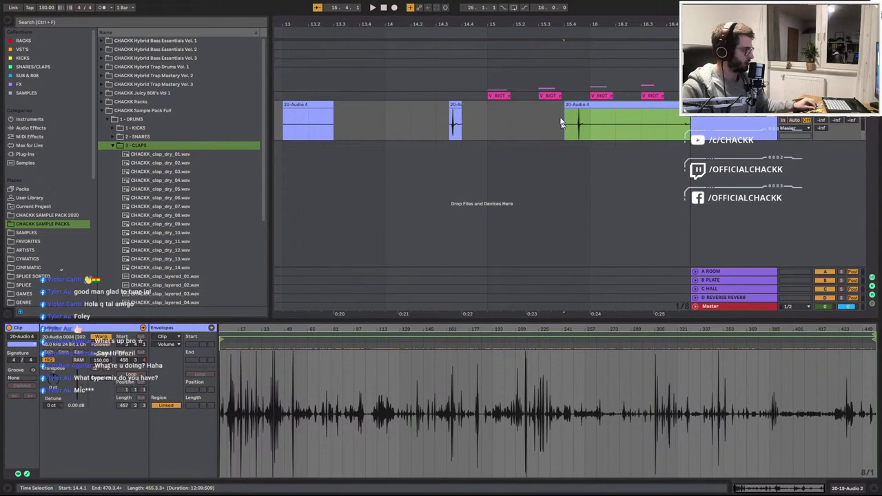
drag(662, 72, 553, 105)
mouse_move(460, 116)
mouse_down()
mouse_move(479, 118)
mouse_move(456, 124)
mouse_move(460, 108)
mouse_up()
click(469, 128)
key(ctrl+e)
click(468, 107)
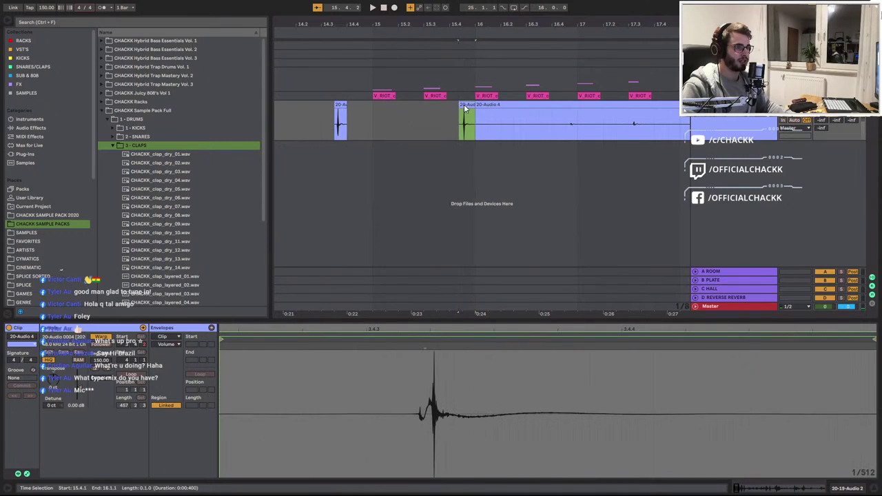
drag(389, 112, 378, 107)
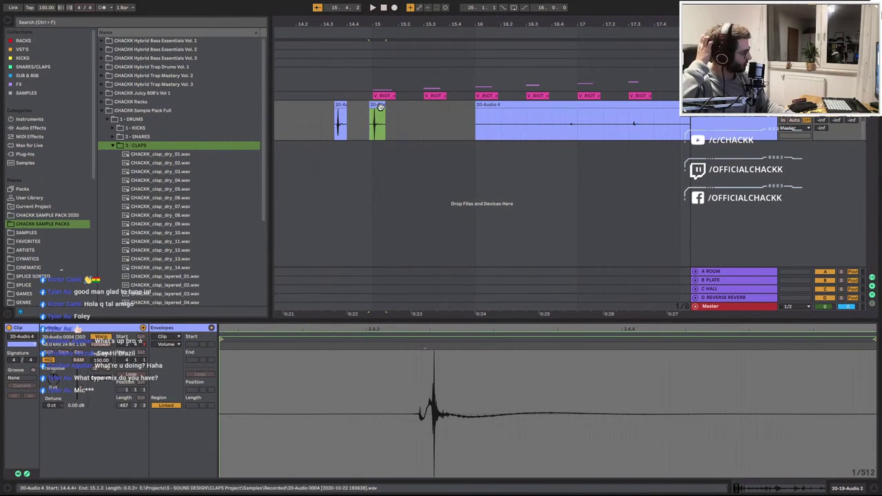
Isolate the faint hit from bar 16.4.3 to 17.1.1, raise its gain to about 19 dB and audition it
click(561, 130)
scroll(549, 134, right, 3)
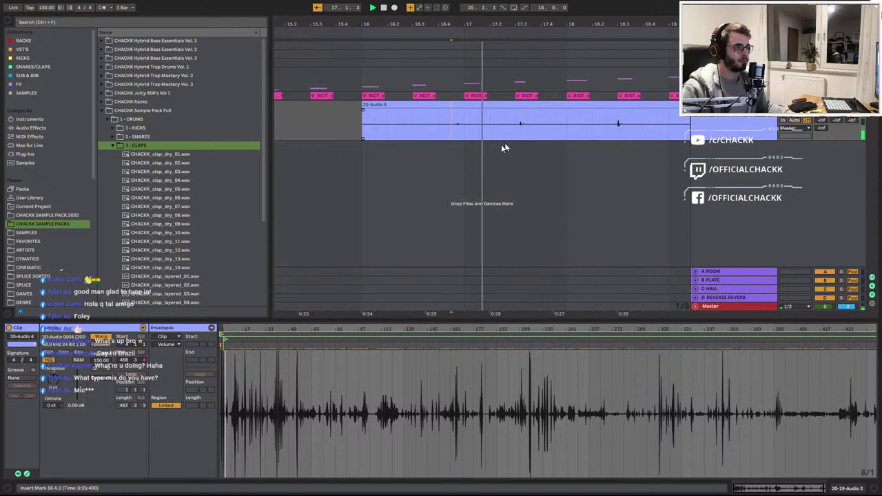
shift+click(469, 130)
drag(83, 390, 80, 372)
key(space)
key(space)
key(space)
key(space)
key(space)
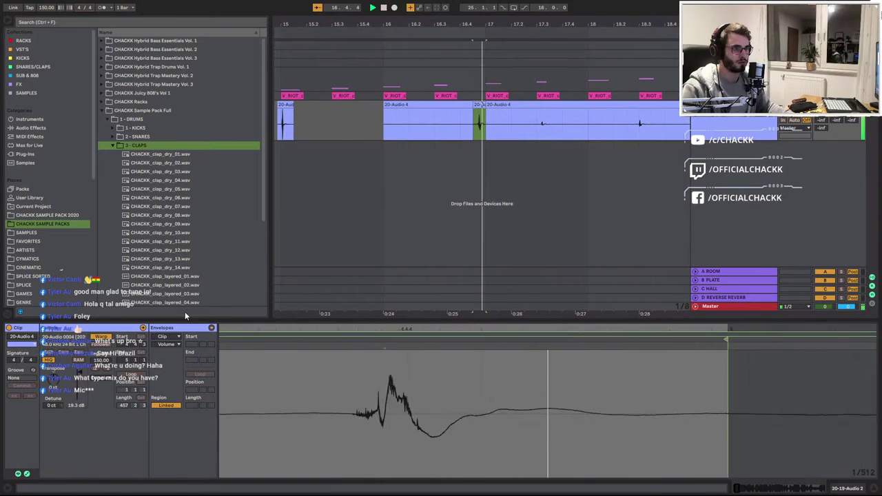
key(space)
Delete the leftover audio before the boosted hit and move the tightened hit to about bar 15.2.1
click(377, 138)
key(Delete)
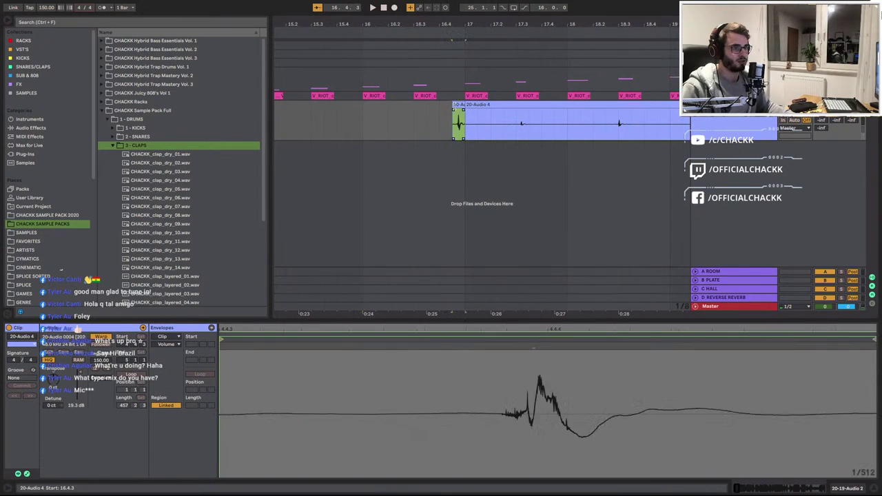
drag(458, 105, 459, 105)
key(space)
key(space)
key(space)
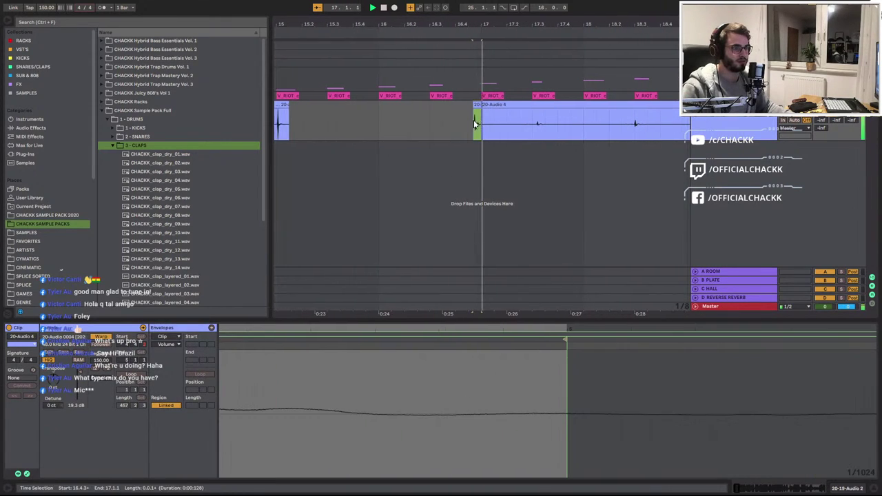
key(space)
click(300, 116)
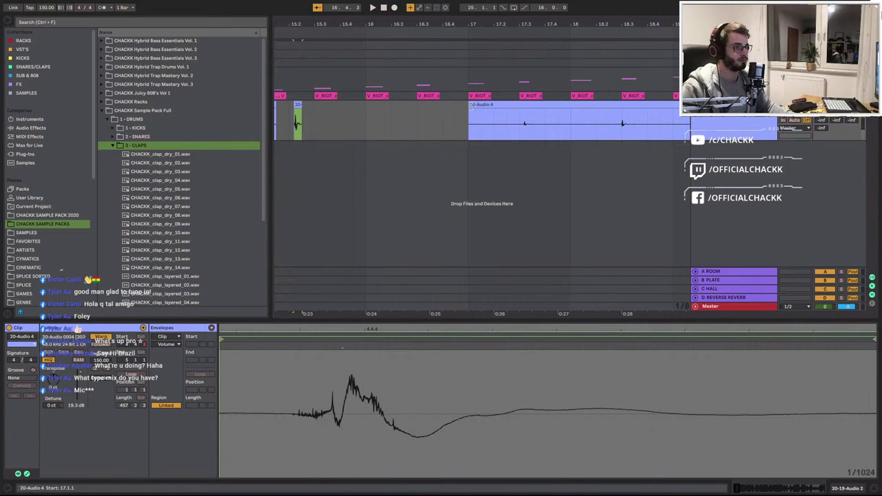
Isolate the next hit from about bar 17.3.1 to 17.3.3 and set its gain to 12.5 dB
drag(471, 105, 518, 111)
key(space)
key(space)
key(space)
key(space)
click(473, 130)
key(ctrl+e)
drag(78, 390, 77, 375)
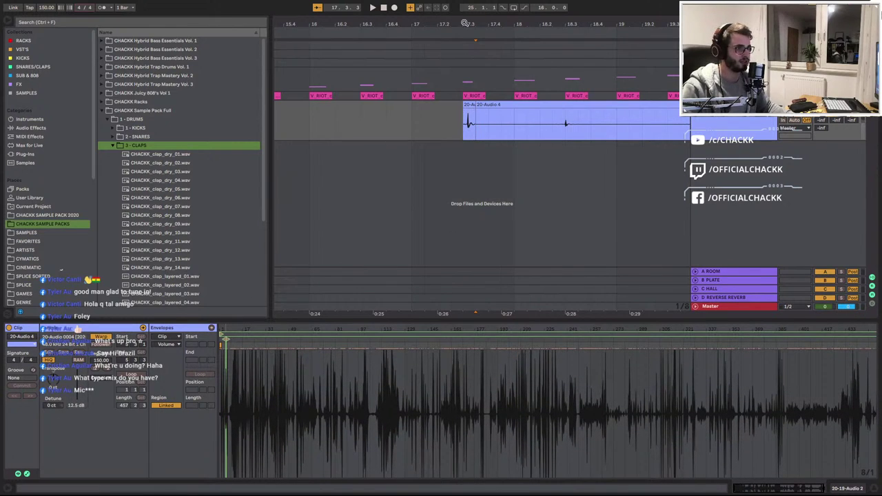
Move the boosted hit next to the earlier segments at about bar 15.3 and audition it
drag(465, 23, 597, 24)
drag(597, 105, 399, 105)
mouse_move(224, 338)
mouse_down()
mouse_move(424, 340)
mouse_move(282, 339)
mouse_move(416, 339)
mouse_move(405, 331)
mouse_up()
key(space)
drag(557, 24, 289, 14)
Trim the start of the long take to bar 18.1.3 and audition the audio that follows
drag(361, 107, 388, 110)
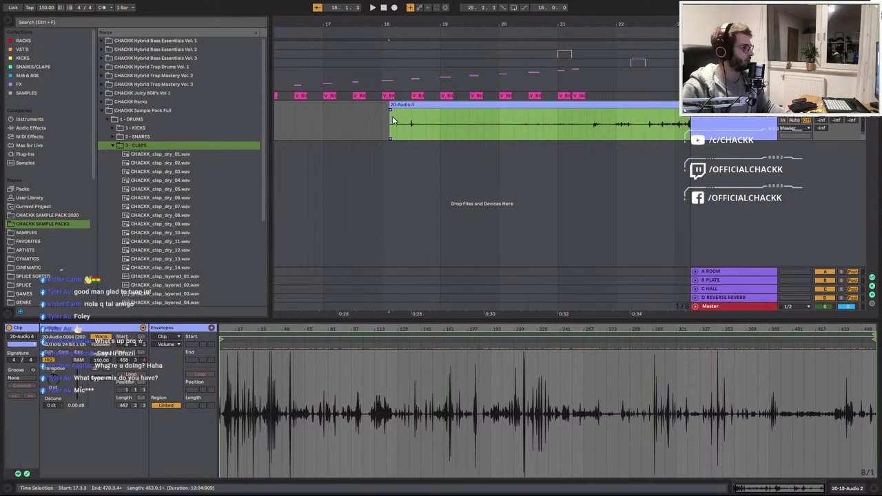
scroll(390, 121, up, 4)
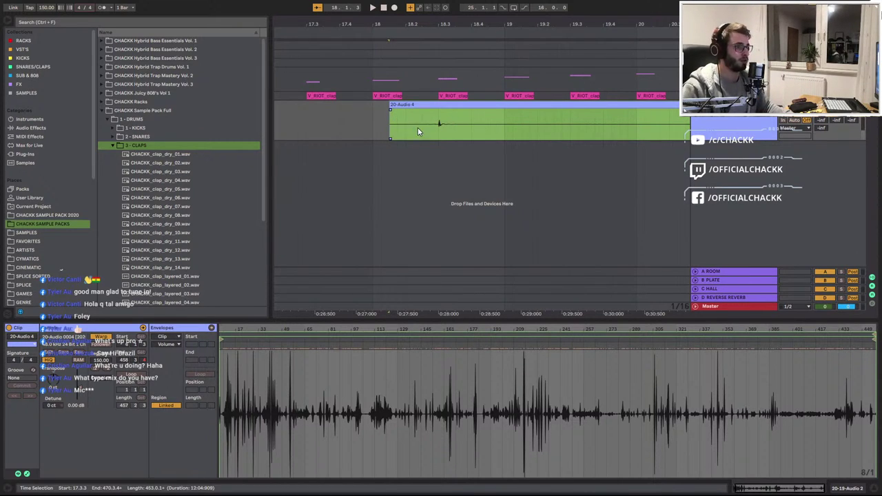
key(space)
key(space)
key(space)
key(space)
key(space)
key(space)
key(space)
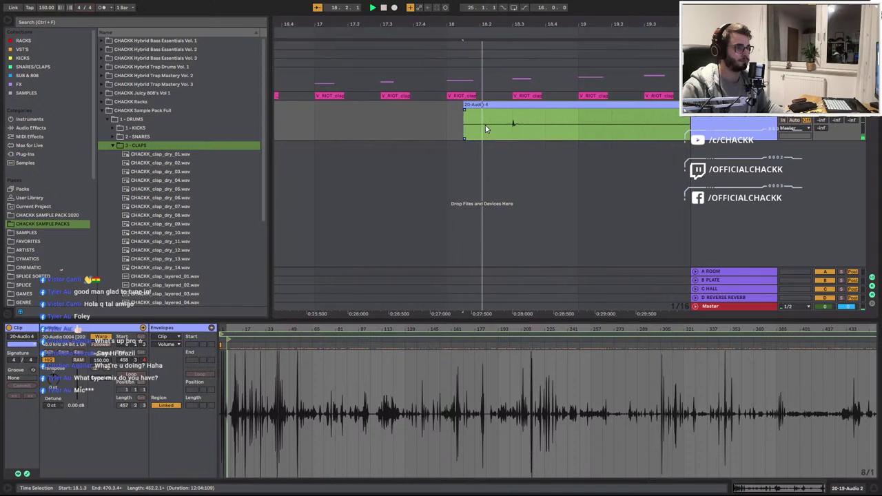
key(space)
key(space)
key(space)
Split the long take at bars 18.3.1 and 18.3.3 around the hit and delete the part before it
click(508, 132)
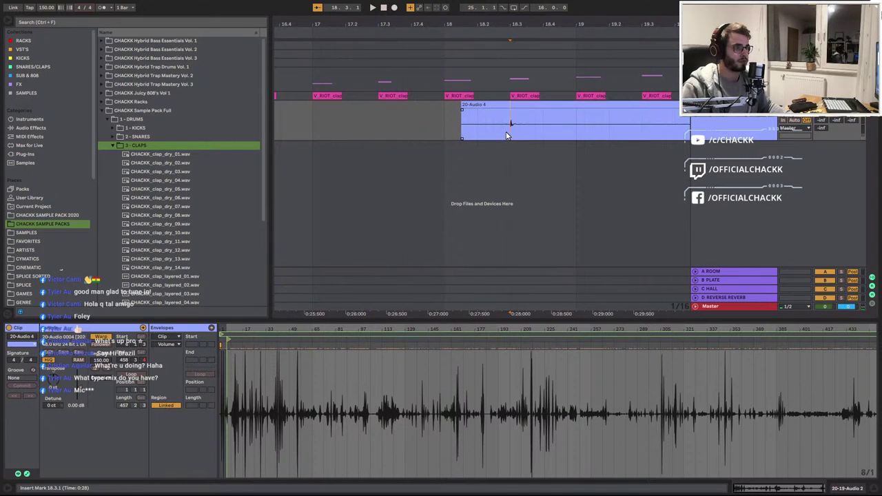
key(ctrl+e)
click(528, 132)
key(ctrl+e)
click(519, 104)
click(486, 104)
key(Delete)
Set the isolated hit's gain to 11.4 dB while auditioning it and place it at about bar 15.4
drag(514, 104, 303, 112)
drag(308, 25, 448, 8)
key(space)
drag(85, 395, 81, 379)
key(space)
key(space)
key(space)
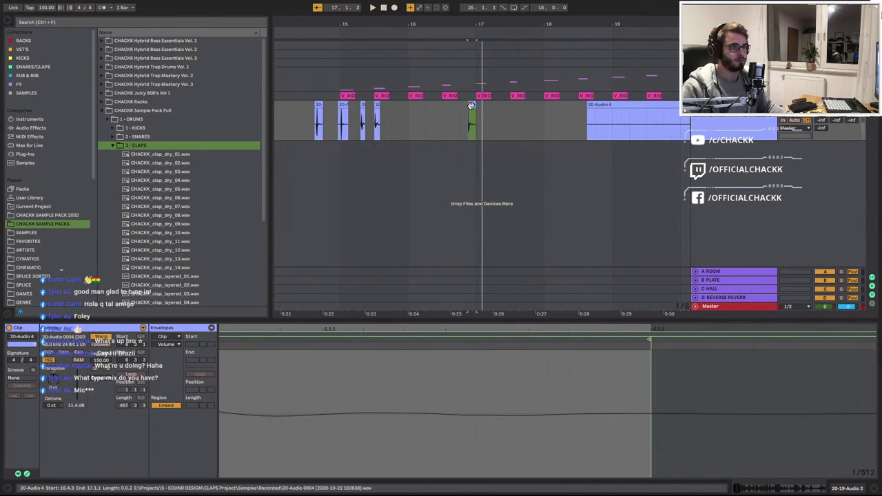
drag(395, 121, 396, 122)
Audition the long take from bar 18.3.3, split it at bar 20.2.3 and delete the part before the split
click(594, 105)
key(space)
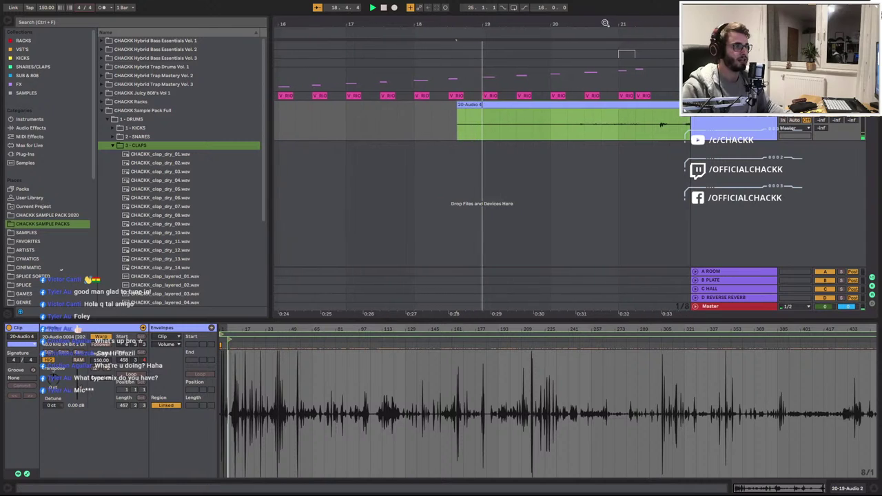
drag(607, 24, 497, 21)
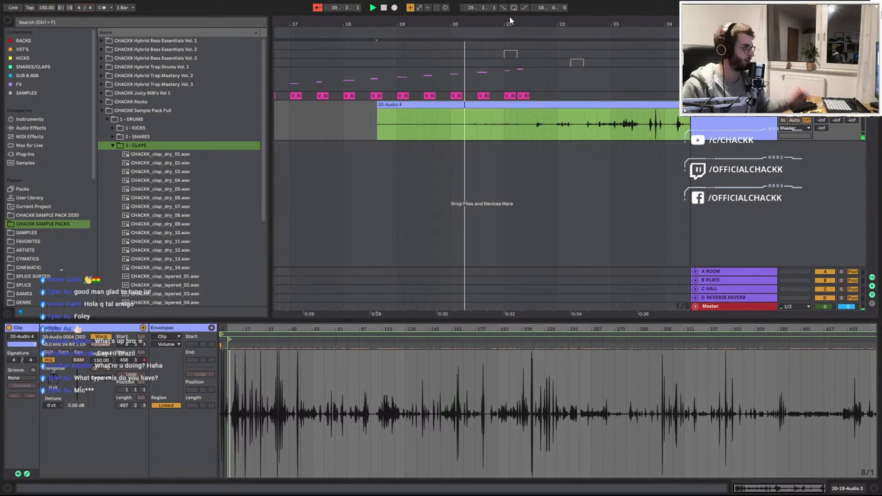
click(470, 133)
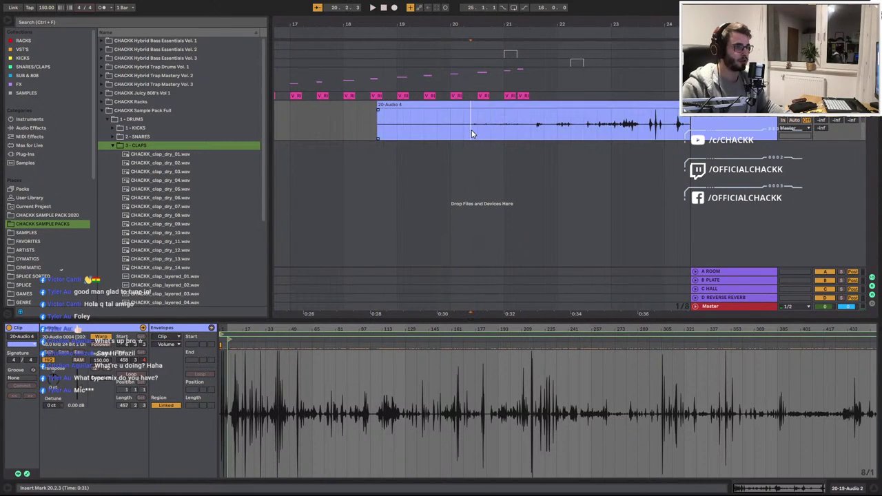
key(ctrl+e)
key(Delete)
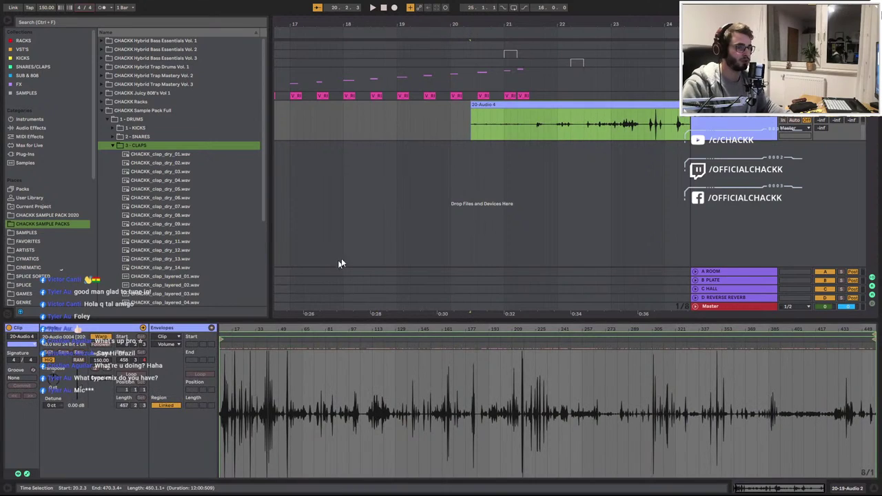
Split the long take at bar 21.3.1 and move the separated quiet section to bar 19.1.1
click(532, 124)
key(ctrl+e)
click(513, 105)
drag(503, 105, 429, 106)
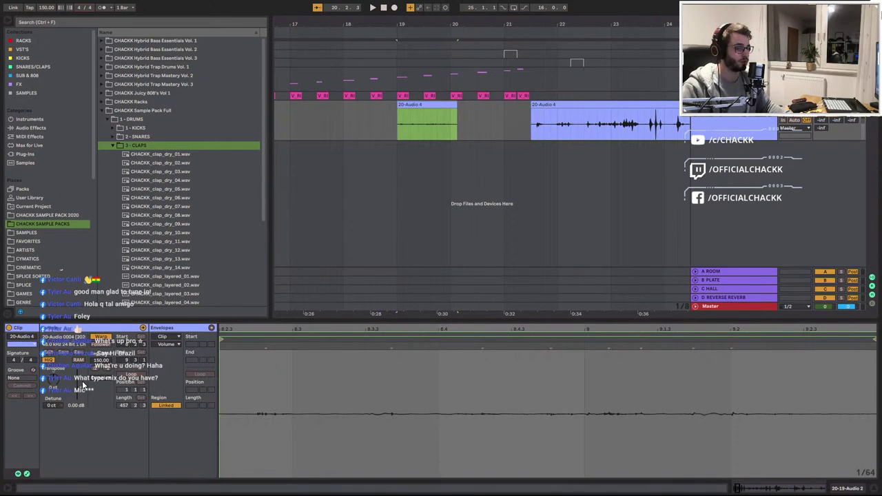
Raise the gain of the quiet section at bar 19.1.1 to 21.1 dB while auditioning it
key(space)
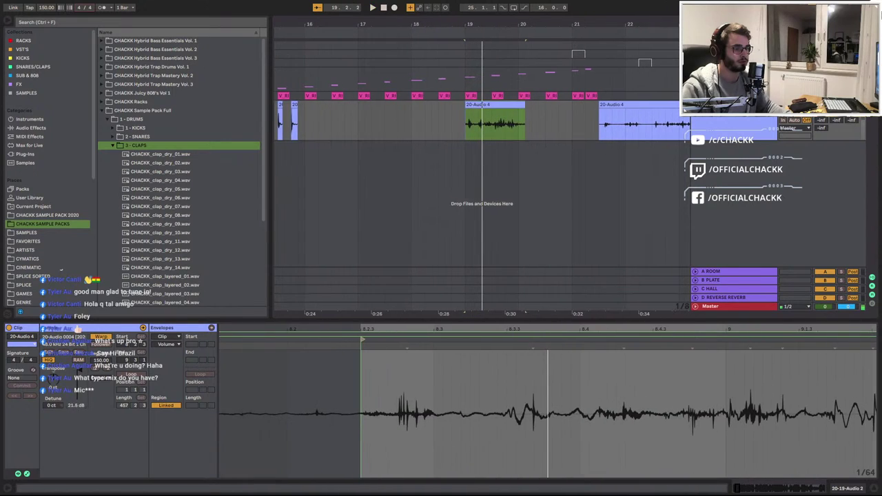
drag(79, 368, 79, 372)
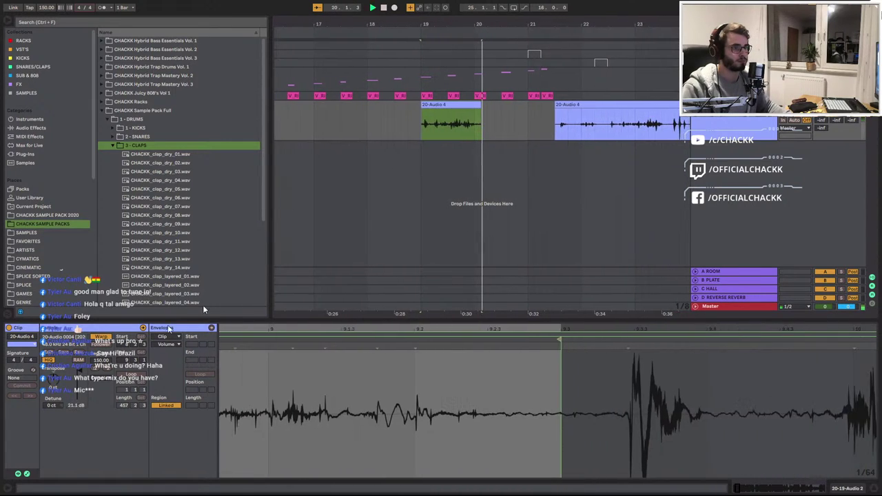
key(space)
key(space)
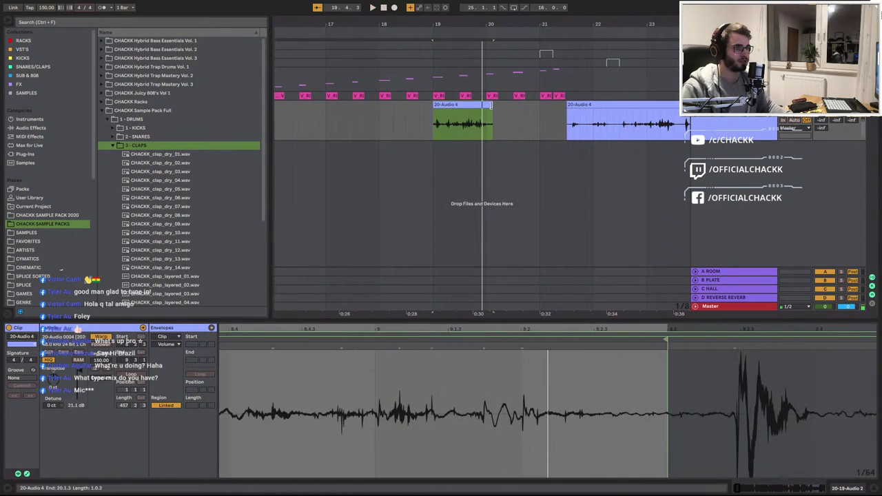
Trim the boosted section's end to about bar 20.1.1, consolidate it and set the new clip's gain to -0.78 dB
drag(487, 106, 489, 105)
key(space)
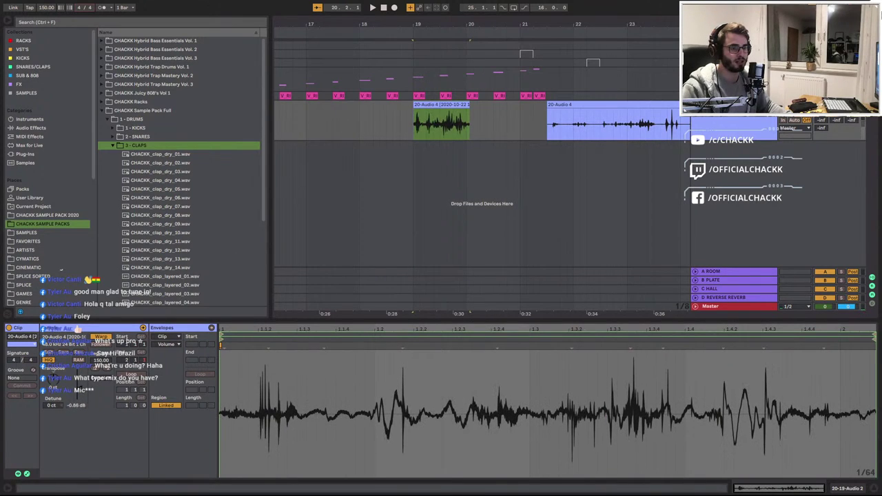
key(space)
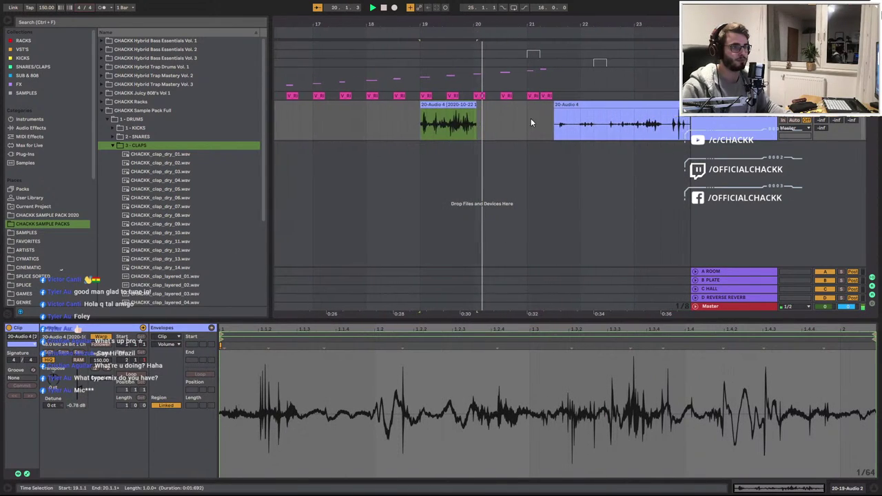
Split the long take around the hit from about bar 21.3.2 to 21.4.1 and delete the part before it
click(556, 119)
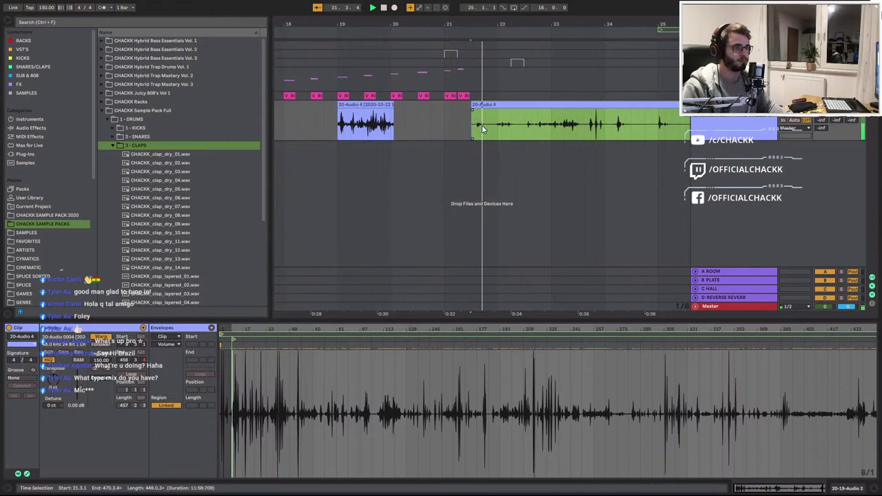
click(468, 136)
key(space)
scroll(467, 139, up, 3)
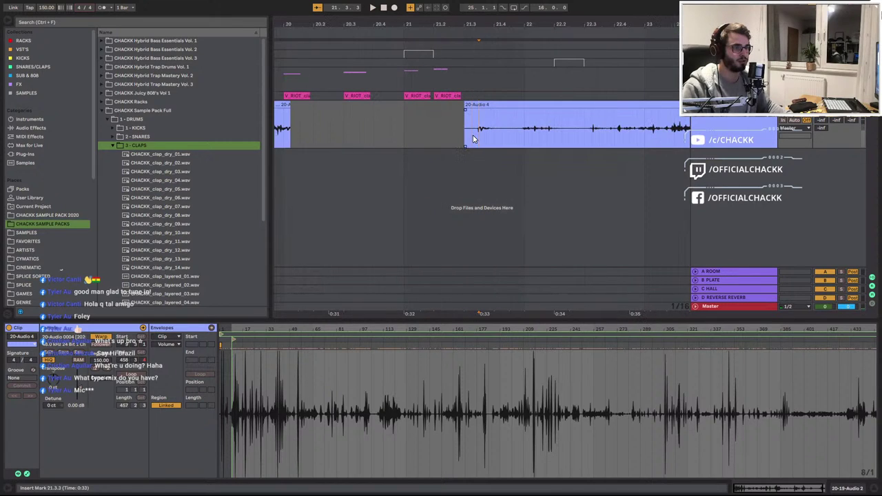
key(ctrl+e)
click(494, 131)
key(ctrl+e)
click(485, 105)
click(470, 105)
key(Delete)
Move the isolated hit to bar 20.4.2 and set its gain to 12.9 dB while auditioning it
click(484, 105)
drag(484, 104, 390, 108)
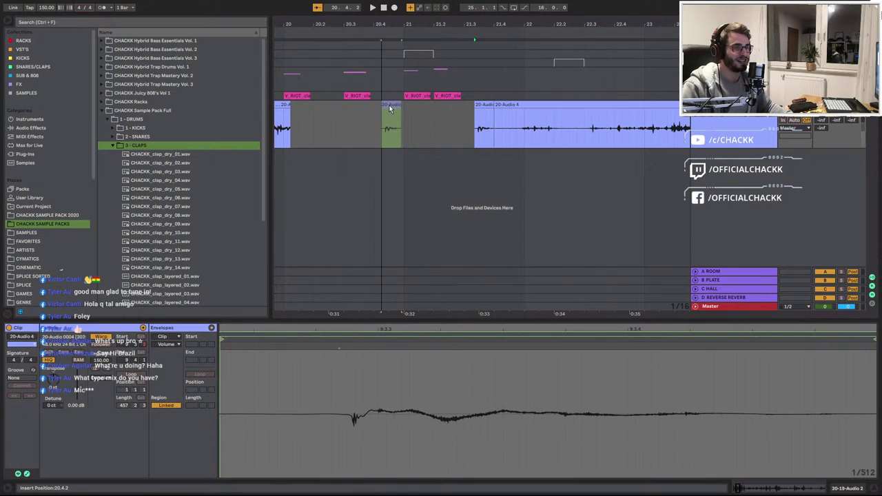
drag(83, 391, 83, 367)
key(space)
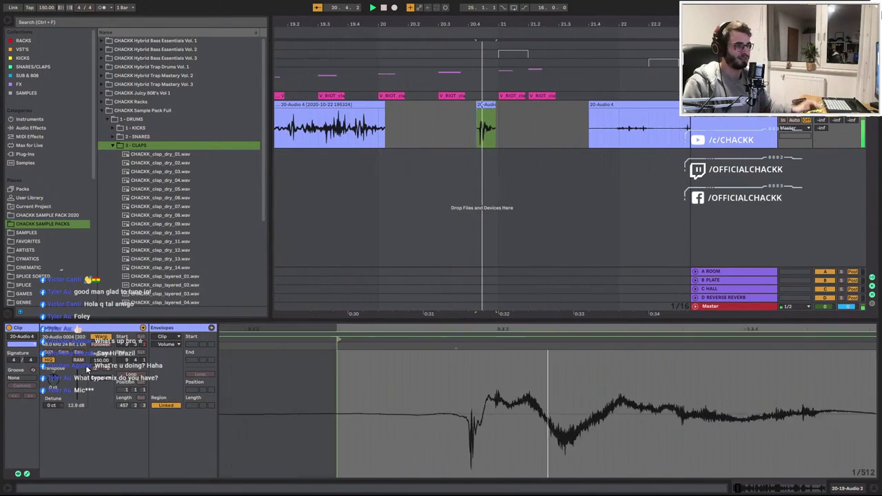
key(space)
key(space)
key(space)
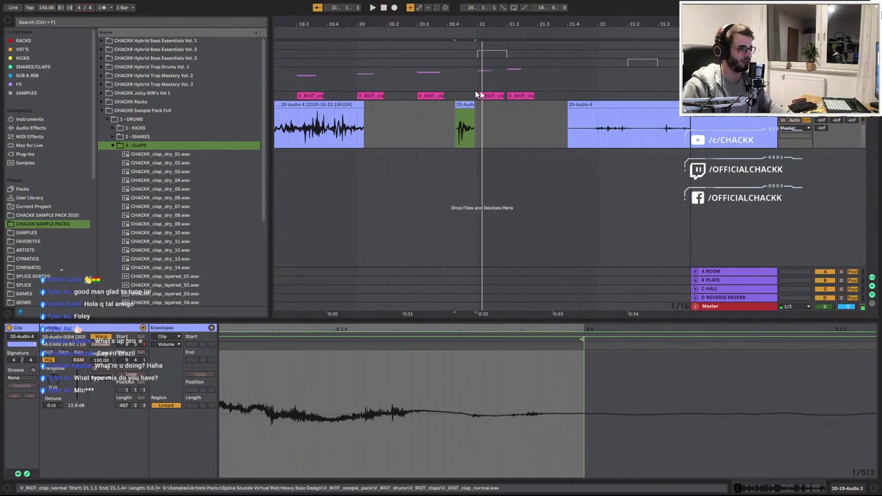
Split the long take at bars 21.4.4 and 22.2.2 and delete the part before the first split
click(588, 107)
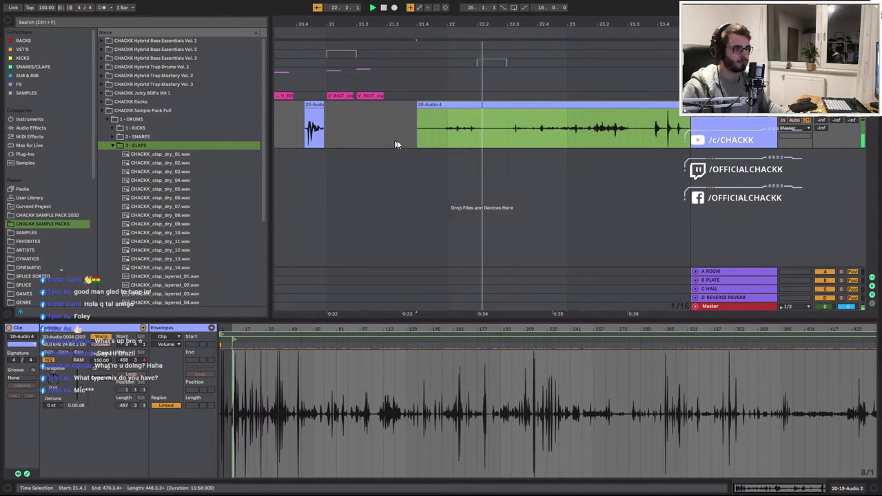
key(space)
click(421, 132)
key(ctrl+e)
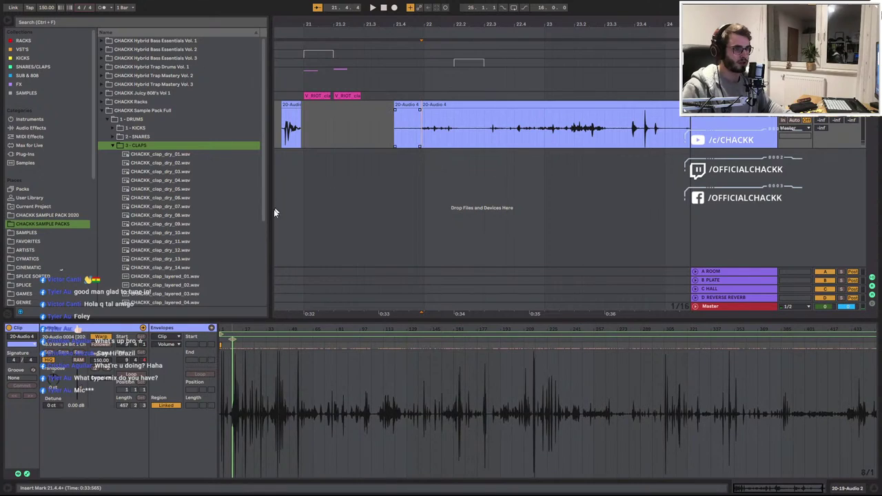
click(413, 106)
key(Delete)
click(462, 133)
key(ctrl+e)
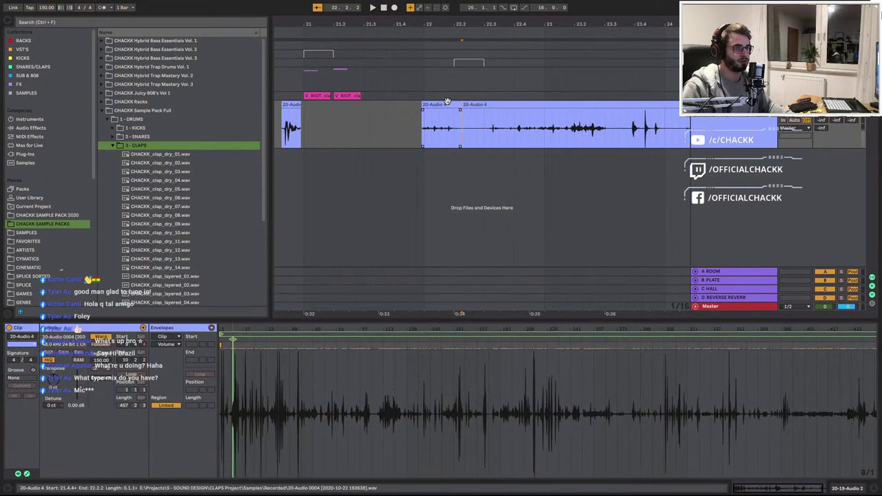
Move the section between the splits to bar 21.2.1 and raise its gain to 15.5 dB while auditioning it
click(443, 105)
drag(443, 103, 356, 114)
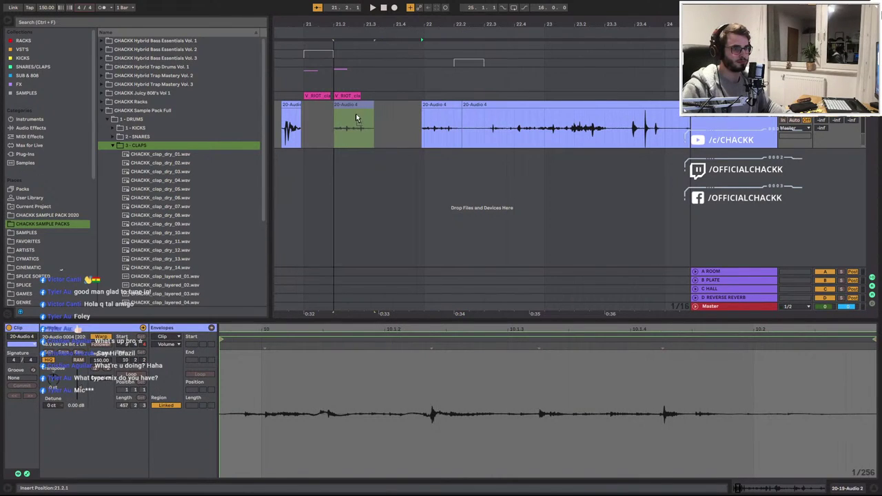
key(space)
drag(79, 386, 79, 375)
key(space)
key(space)
key(space)
key(space)
key(space)
key(space)
key(space)
key(space)
key(space)
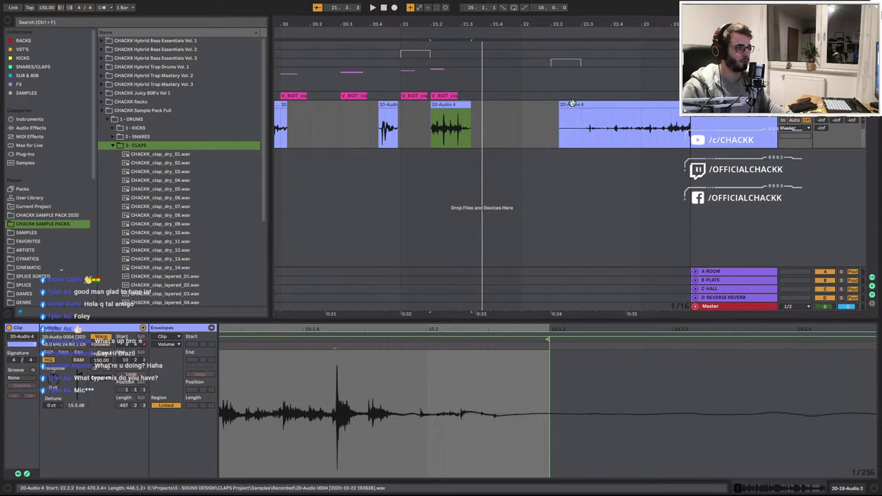
Split the long take at about bar 23.3.2 and move the separated section to bar 21.4.3
click(572, 103)
key(space)
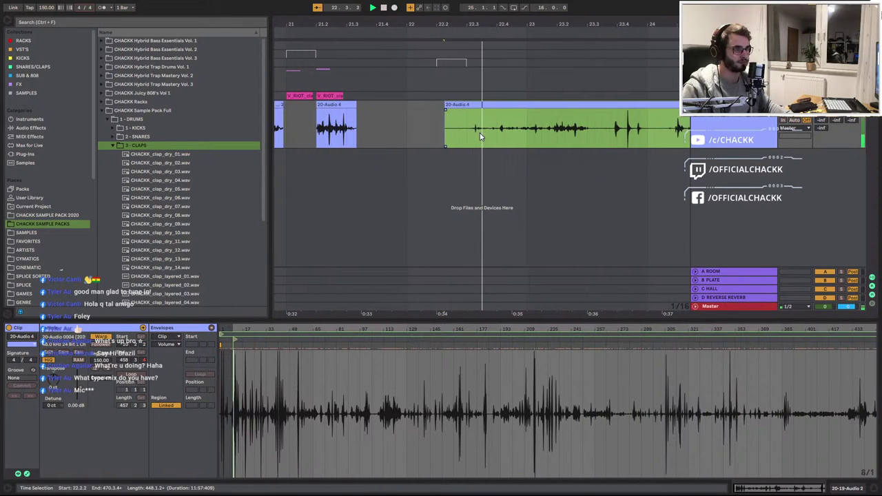
click(441, 133)
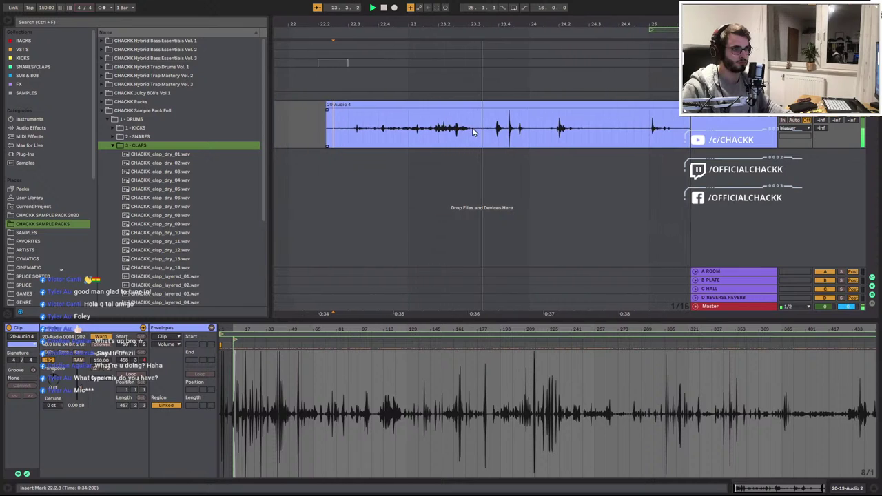
key(ctrl+e)
drag(450, 104, 399, 111)
Set the moved section's gain to 6.25 dB while auditioning it
key(space)
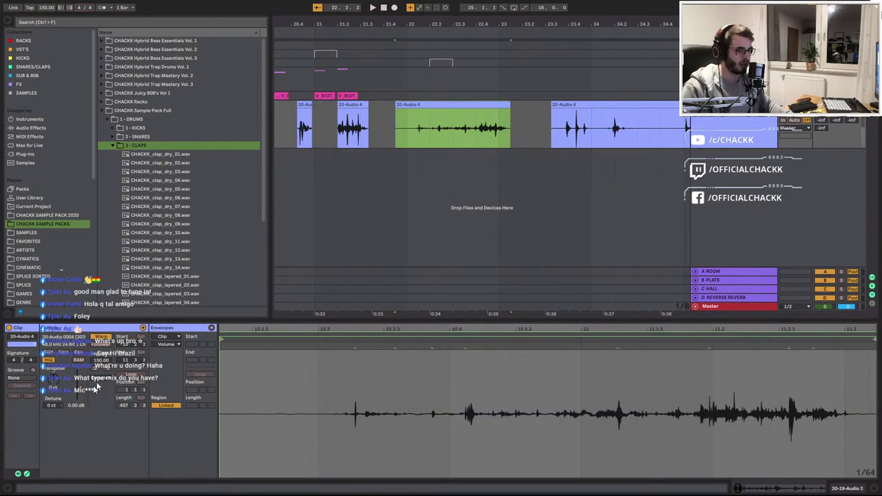
drag(80, 390, 80, 381)
key(space)
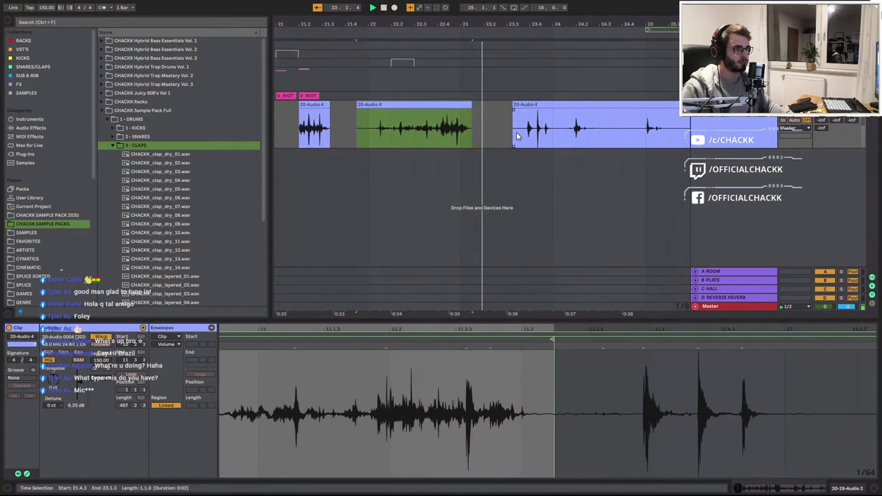
drag(516, 133, 512, 134)
key(space)
Audition the take's next hits, split it after them at bar 24.1.1 and move them to bar 23.2.2
click(506, 136)
key(space)
key(space)
key(space)
key(space)
key(space)
key(space)
key(space)
key(space)
click(458, 133)
key(ctrl+e)
drag(448, 105, 425, 112)
key(space)
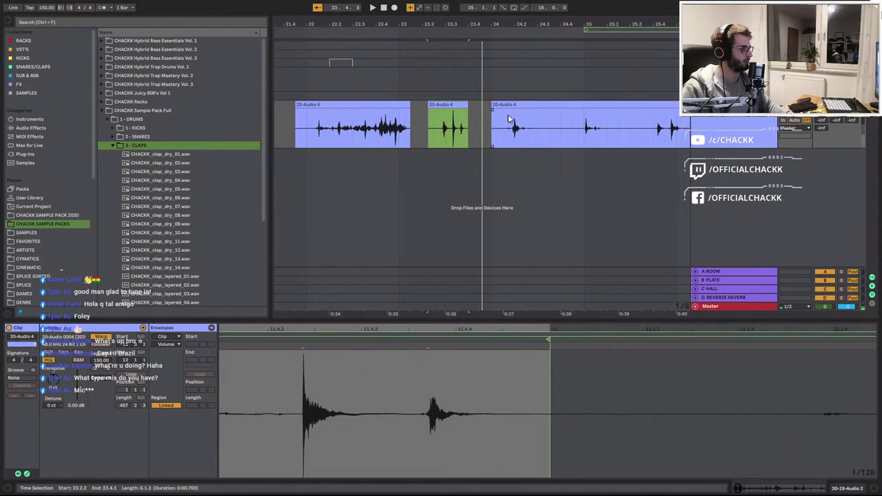
Isolate the long take's next hit between bars 24.1.3 and 24.3.1 and move it to bar 24.1.1
click(513, 107)
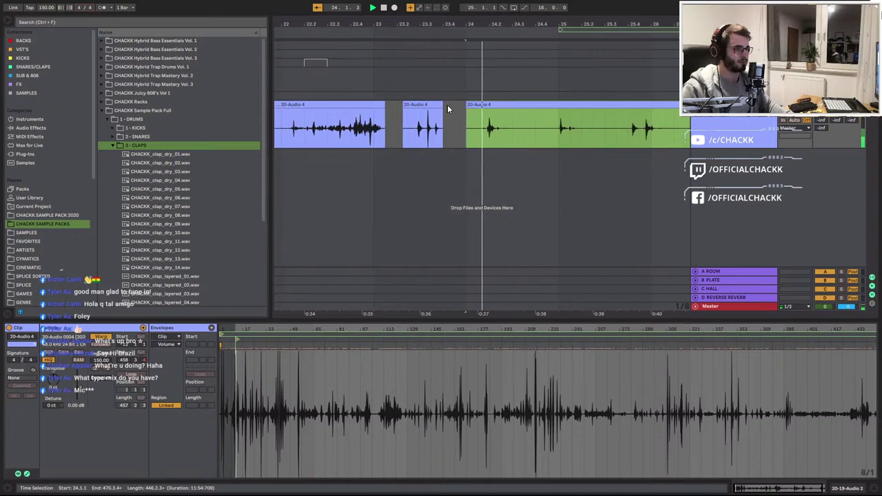
drag(450, 106, 457, 105)
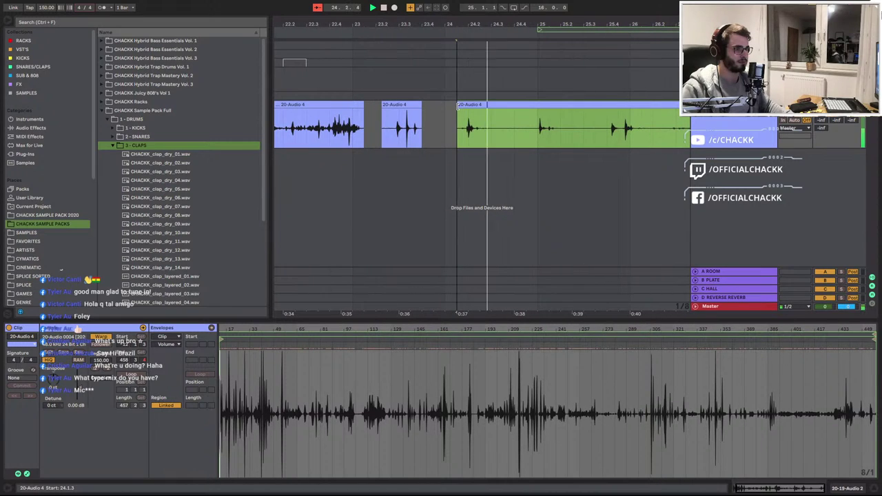
click(482, 133)
key(space)
key(ctrl+e)
drag(468, 105, 457, 105)
Audition the remaining take and trim its start to bar 25.1.1
click(506, 105)
key(space)
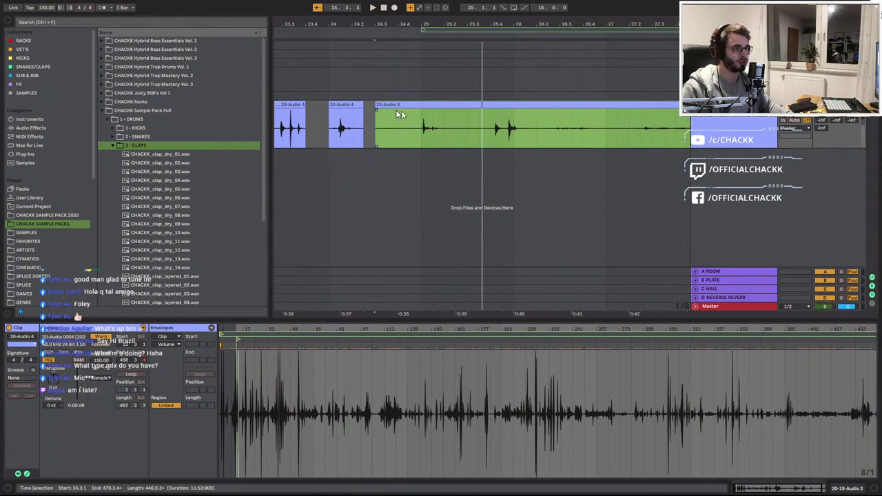
drag(379, 108, 424, 110)
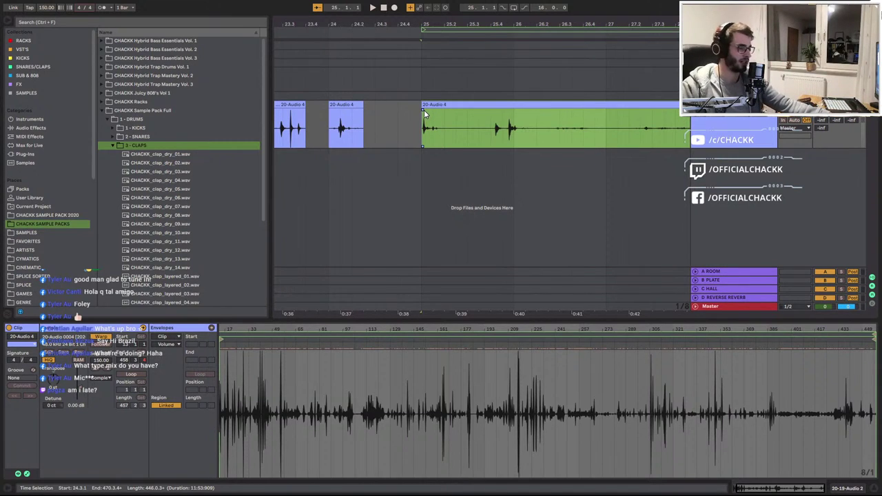
mouse_move(423, 25)
mouse_down()
mouse_move(423, 6)
mouse_move(423, 21)
mouse_up()
key(plus)
key(plus)
key(plus)
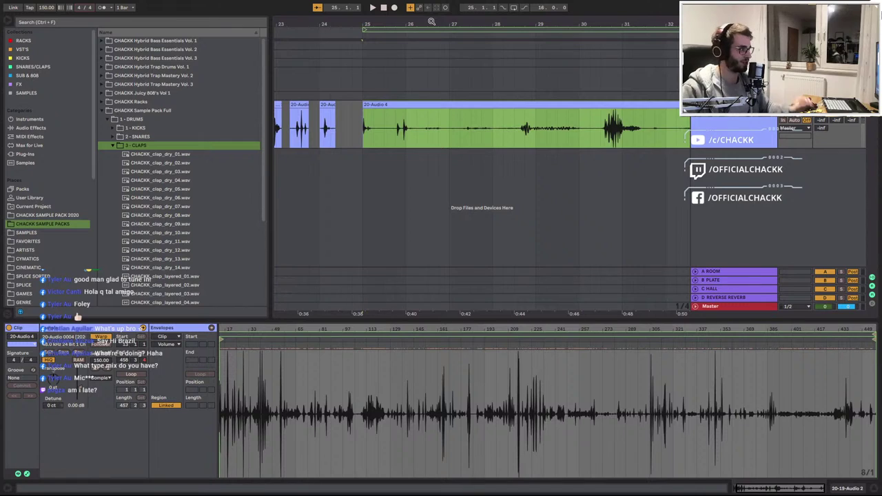
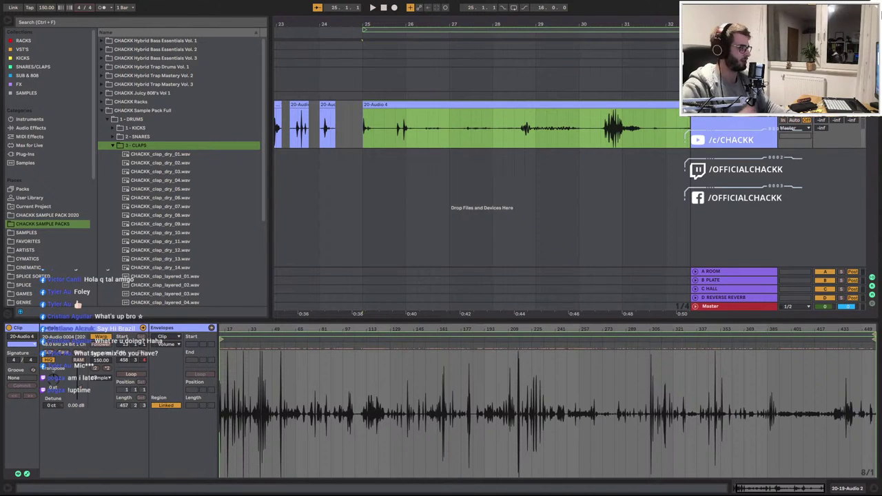
Audition the take from bar 25.1.1 and split off its first hit at bar 25.1.4
click(368, 127)
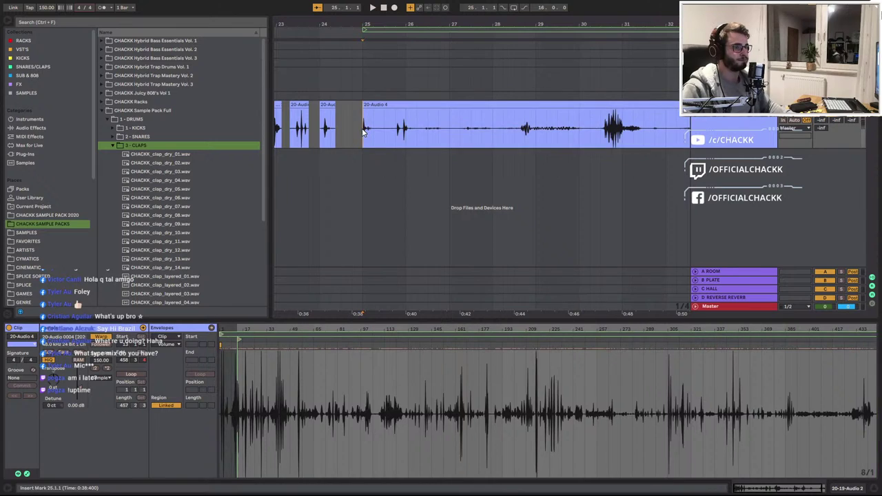
scroll(413, 142, left, 3)
scroll(472, 139, up, 4)
key(space)
scroll(496, 137, up, 3)
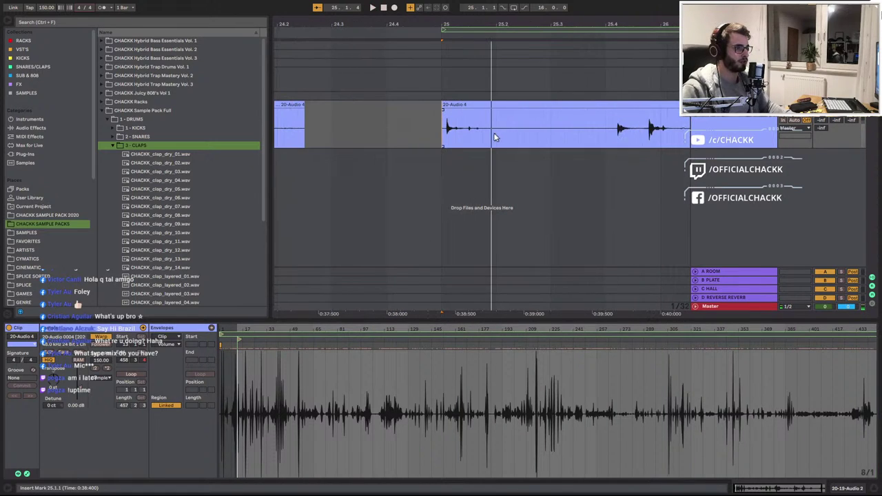
key(ctrl+e)
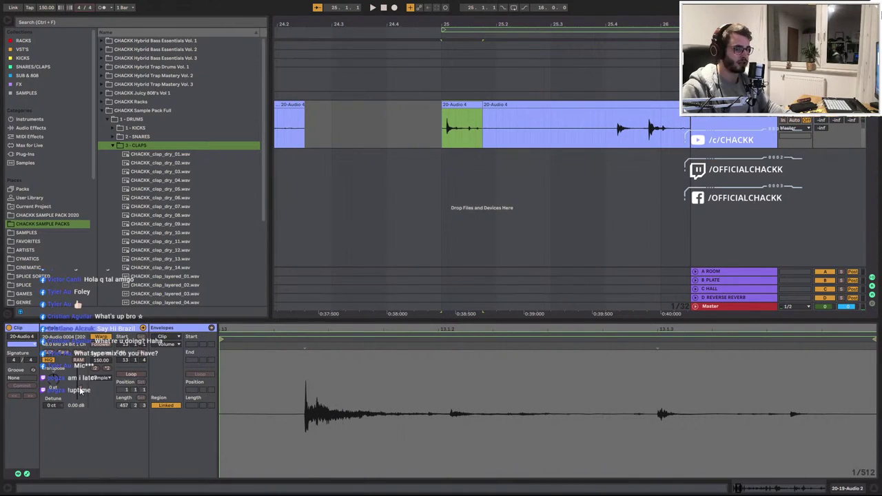
Raise the gain of the hit at bar 25.1.1 while auditioning it repeatedly
drag(80, 389, 80, 382)
key(space)
key(space)
key(space)
key(space)
key(space)
key(space)
key(space)
key(space)
key(space)
key(space)
key(space)
key(space)
Isolate the next two hits between bars 25.4.1 and 26.1.2 and move them to bar 25.3.2
click(470, 105)
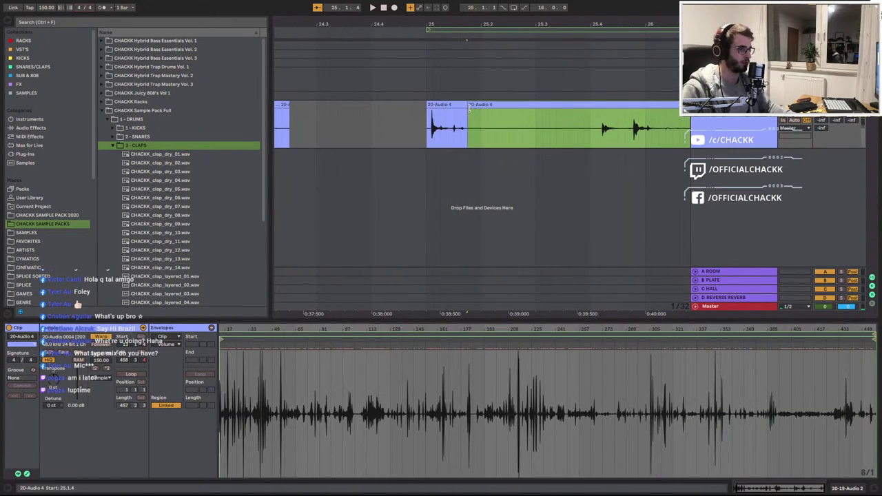
drag(469, 108, 595, 115)
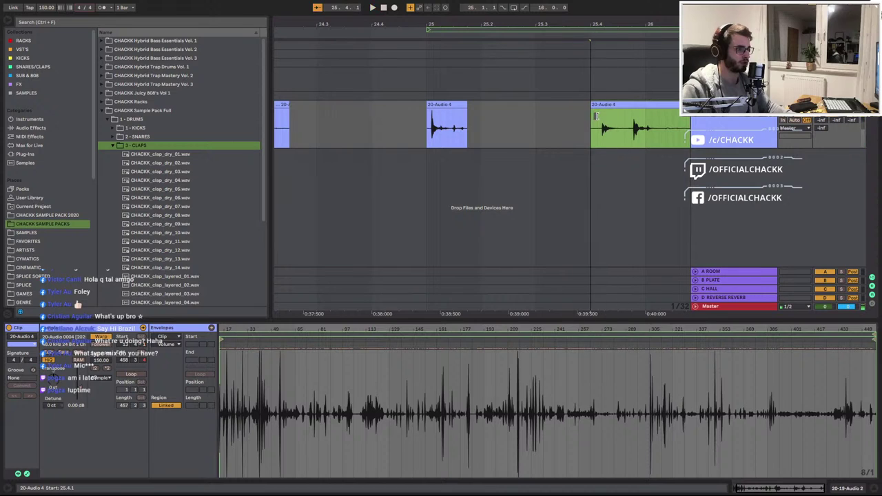
click(634, 128)
key(space)
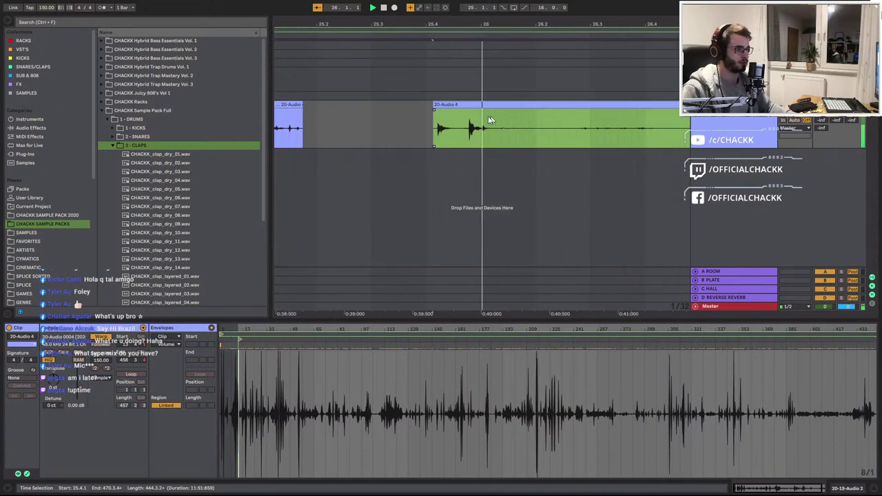
key(space)
click(469, 133)
key(ctrl+e)
drag(446, 106, 404, 109)
Set the gain of the two-hit segment at bar 25.3.2 to 5.00 dB while auditioning it
key(space)
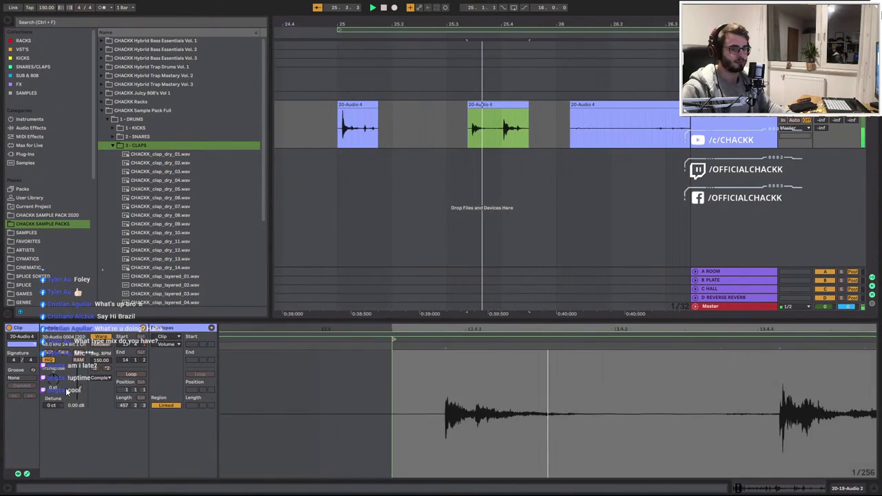
key(space)
key(space)
key(space)
key(space)
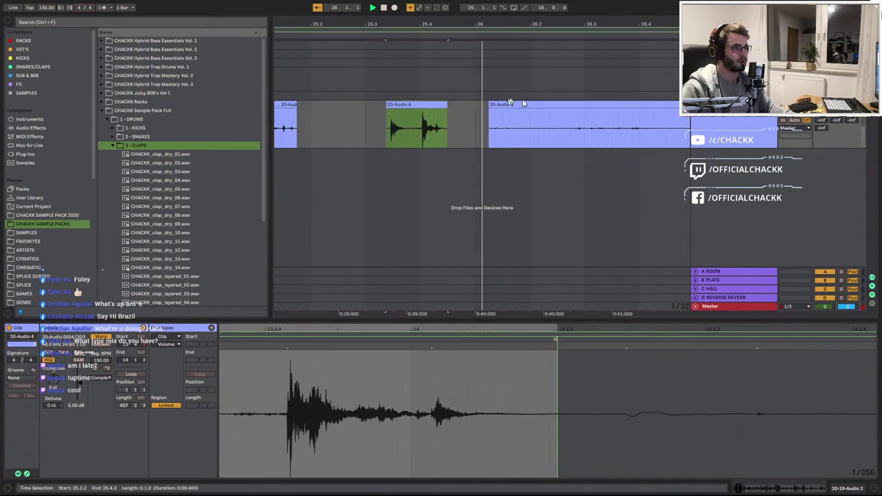
Audition the remaining take and split out its quiet section from bar 26.2.4 to 26.4.3
click(304, 126)
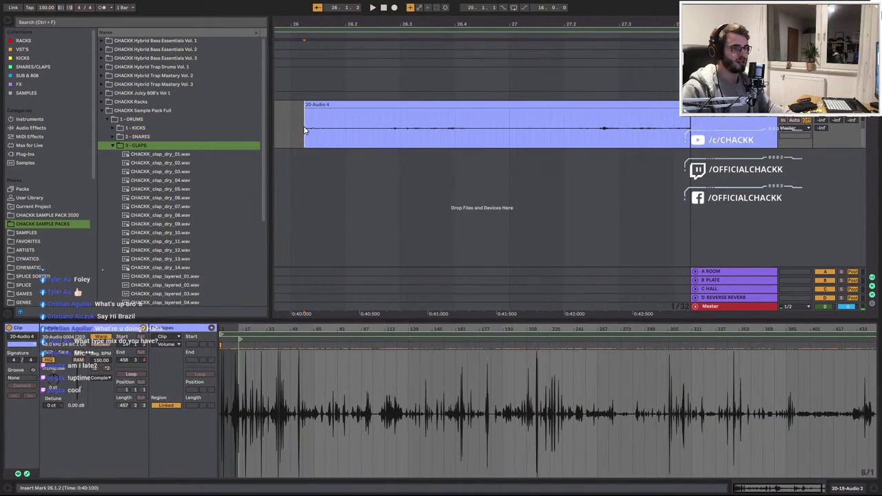
key(space)
key(space)
click(431, 133)
drag(430, 135, 526, 136)
key(ctrl+e)
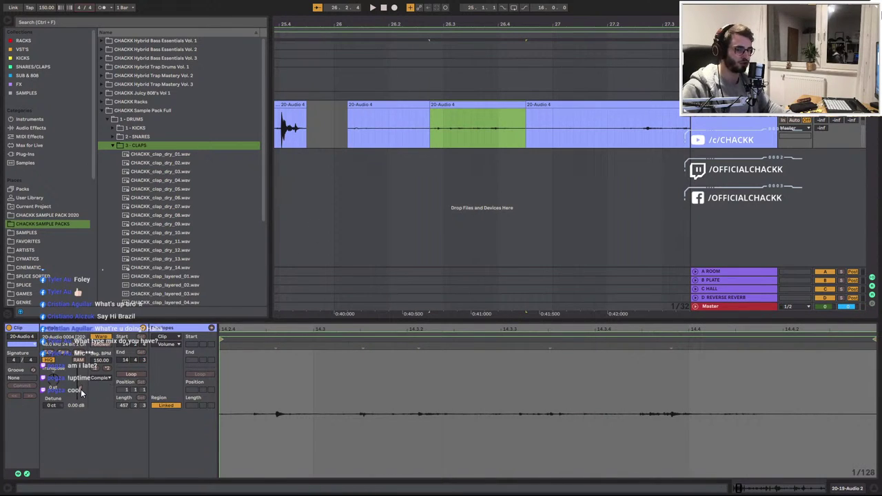
Raise the quiet section's gain while auditioning it and delete the part of the take before it
key(space)
key(space)
key(space)
key(space)
click(351, 105)
key(Delete)
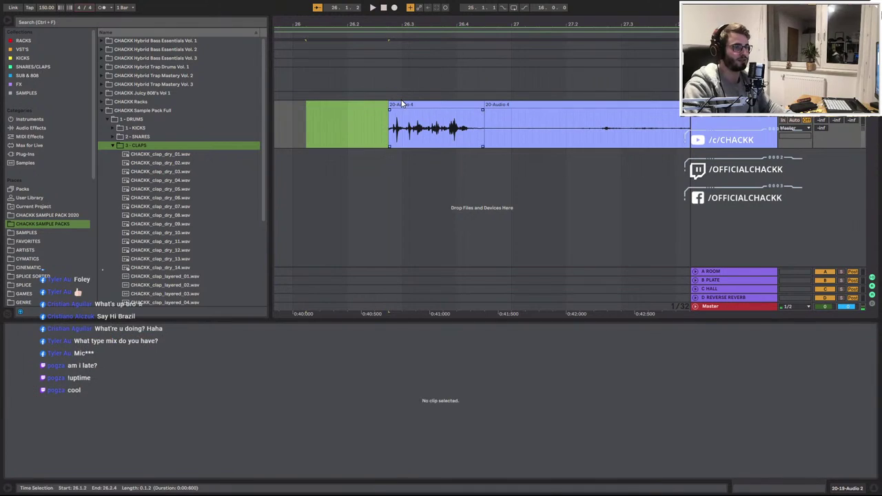
click(404, 103)
key(space)
key(space)
Trim the remaining take's start to bar 27.2.2 and split it at bar 28.1.1
click(351, 104)
key(space)
drag(332, 107, 431, 108)
key(space)
key(space)
key(space)
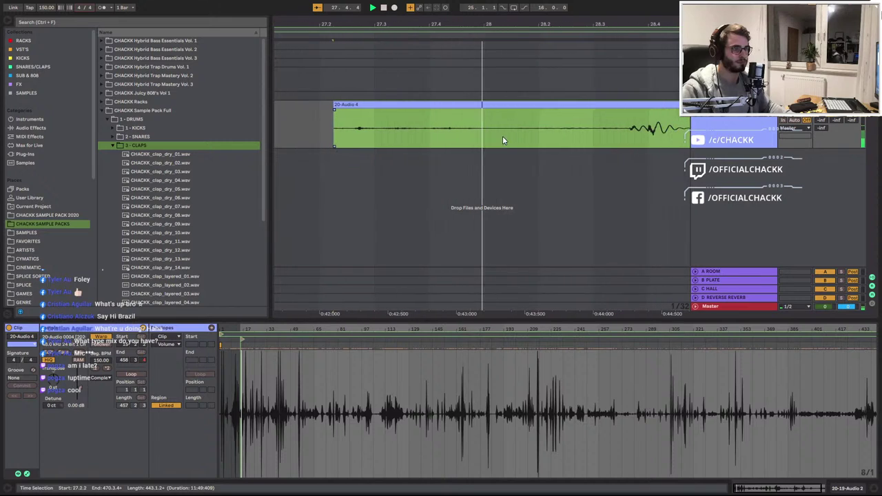
key(space)
click(463, 140)
key(ctrl+e)
Raise the gain of the section from bar 27.2.2 to 28.1.1 to 21.9 dB while auditioning it
click(435, 106)
drag(82, 389, 82, 371)
key(space)
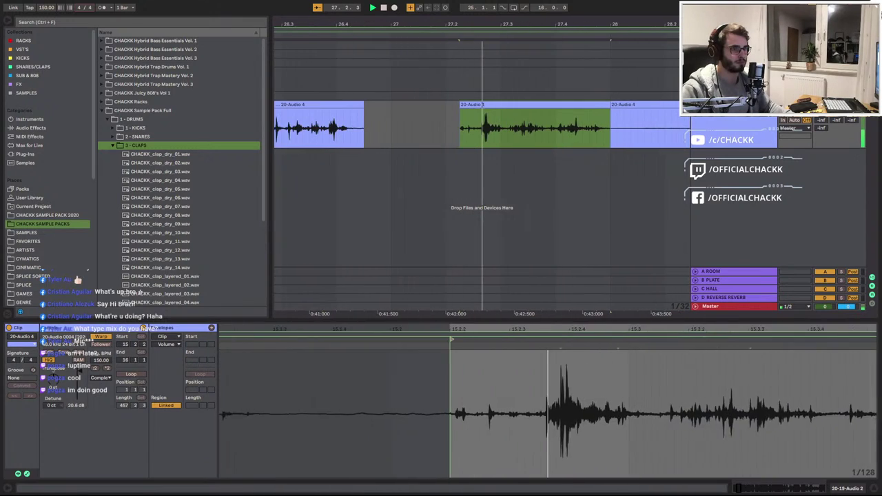
drag(82, 371, 82, 369)
key(space)
key(space)
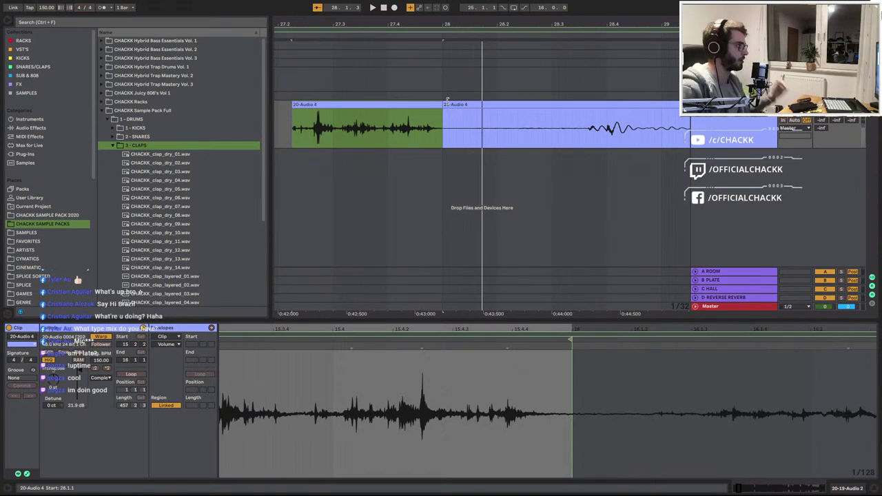
key(space)
Audition the remaining take and split it at bars 28.1.3 and 28.3.3
click(538, 104)
key(space)
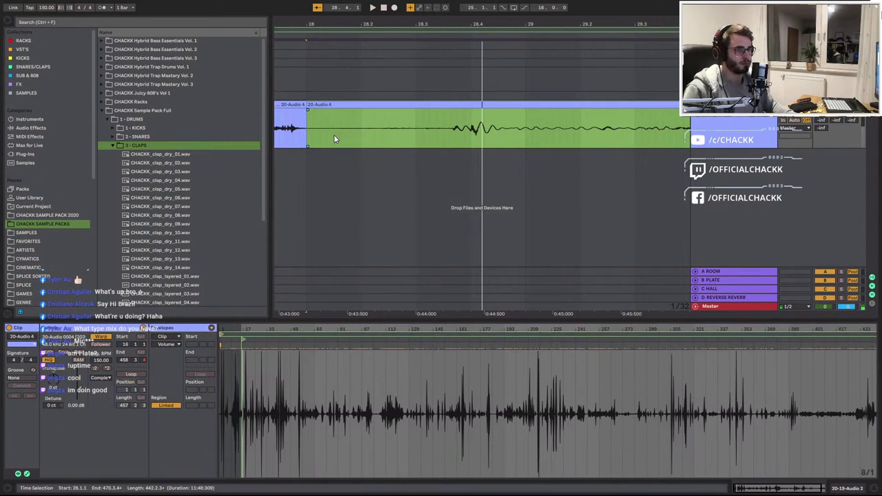
click(335, 140)
key(ctrl+e)
click(440, 135)
key(ctrl+e)
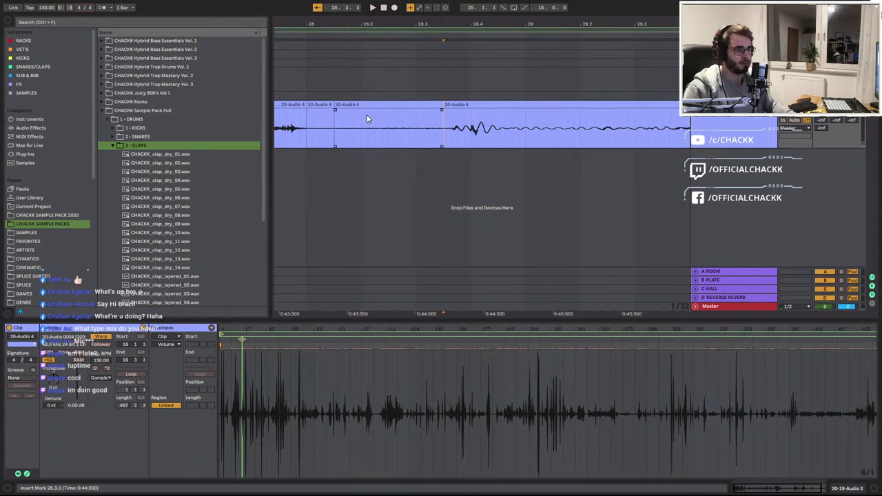
Raise the gain of the section starting at bar 28.1.3 while auditioning it and delete the short part before it
click(368, 106)
key(space)
key(space)
key(space)
drag(80, 390, 80, 366)
key(space)
key(space)
key(space)
key(space)
key(space)
click(353, 106)
key(Delete)
Split out the take's section from about bar 29.2.1 to 29.3.1 and delete the part before it
click(503, 107)
key(space)
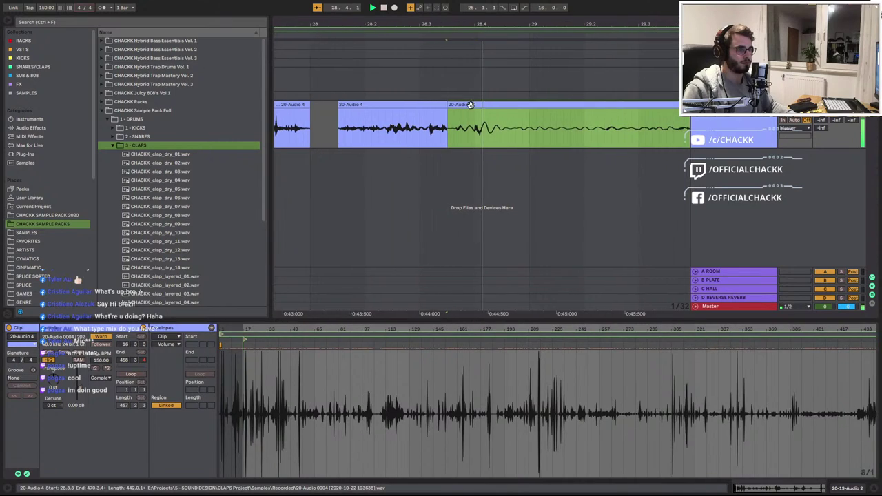
key(space)
drag(354, 24, 353, 25)
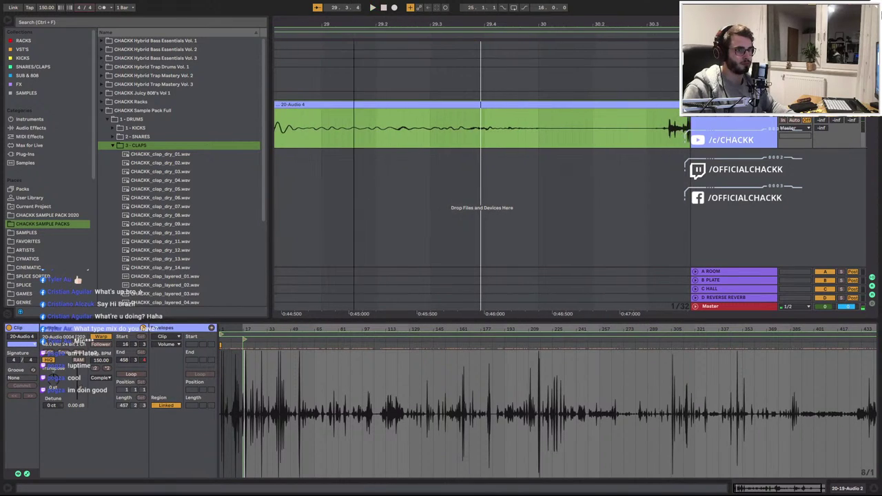
key(ctrl+e)
click(470, 131)
key(ctrl+e)
click(391, 106)
key(Delete)
Move the short split-out section back to bar 28.4.3 and raise its gain while auditioning it
click(455, 108)
drag(455, 109, 374, 108)
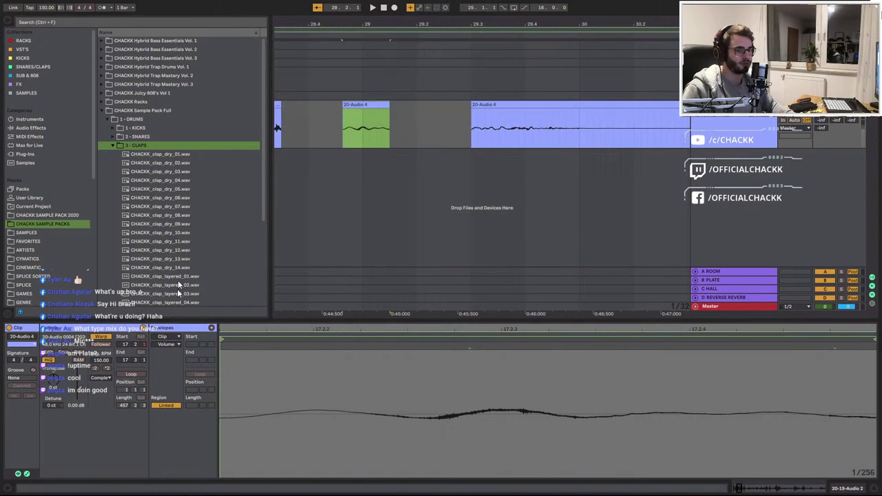
drag(77, 390, 76, 372)
key(space)
key(space)
key(space)
key(space)
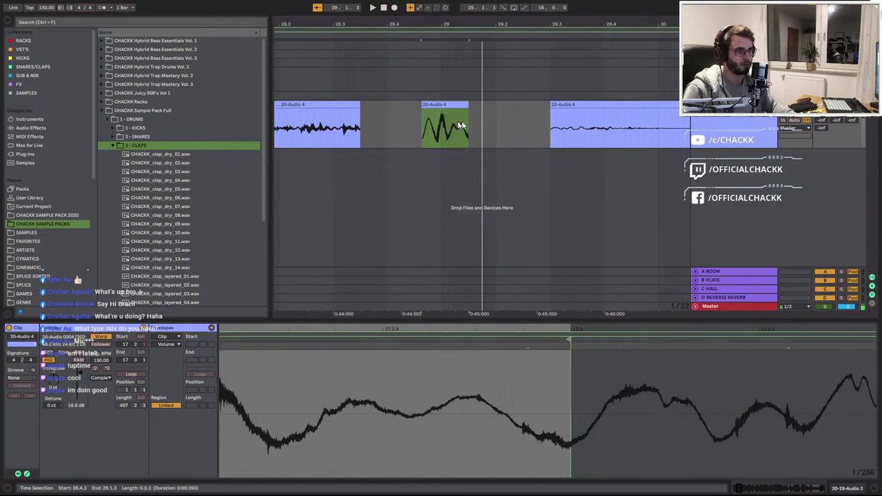
drag(424, 112, 452, 110)
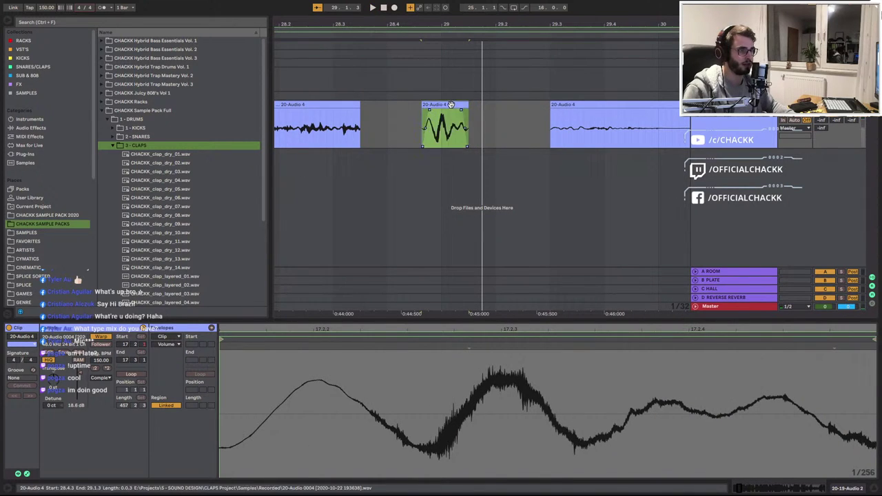
key(space)
key(space)
key(space)
key(space)
key(space)
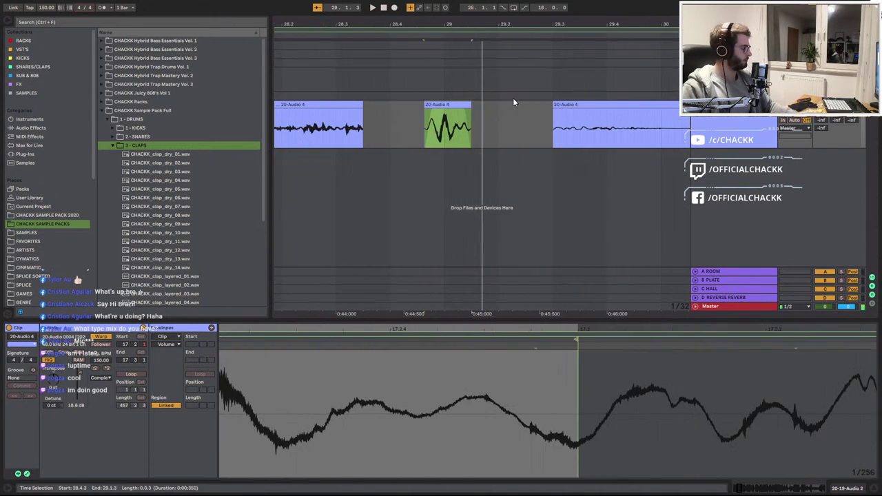
Split out the take's section from bar 30.3.2 to 31.2.4, delete the part before it and audition the section
click(556, 106)
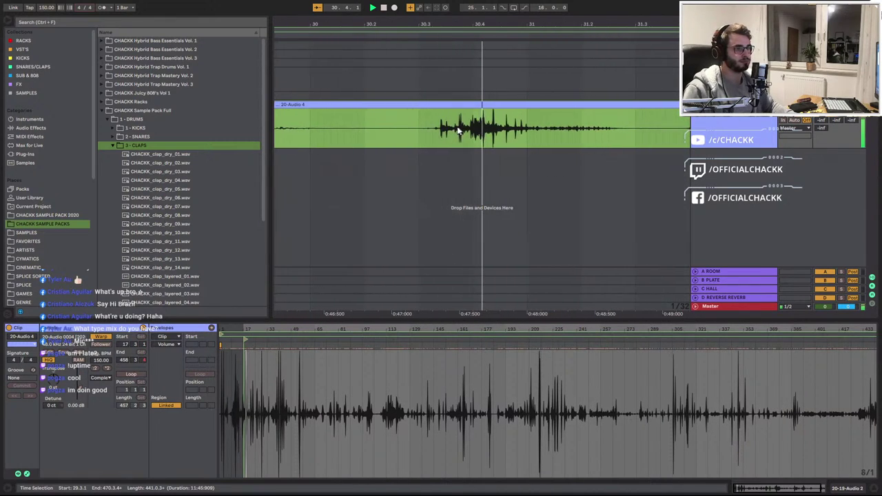
click(340, 134)
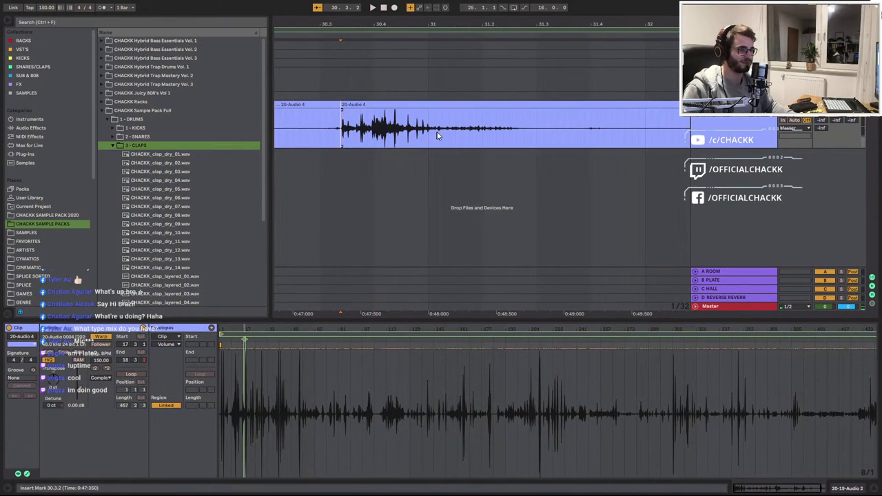
click(456, 116)
key(ctrl+e)
drag(378, 26, 279, 24)
click(432, 104)
key(space)
key(Delete)
click(404, 110)
key(z)
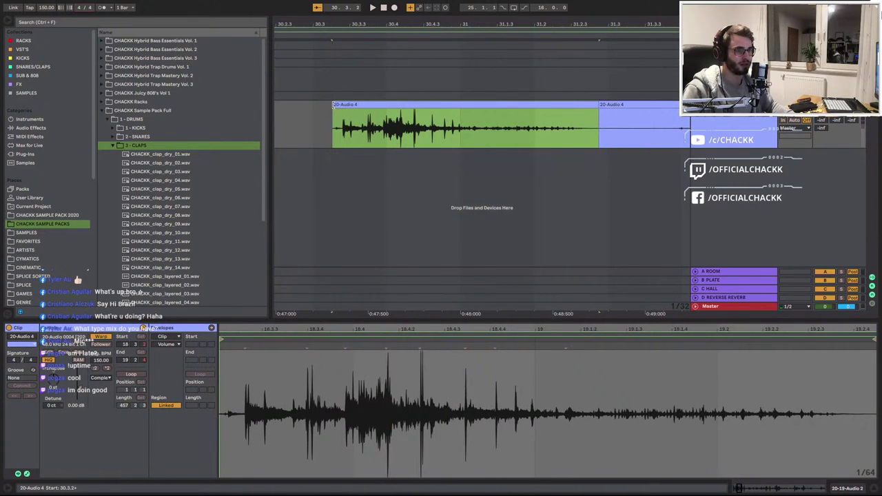
key(space)
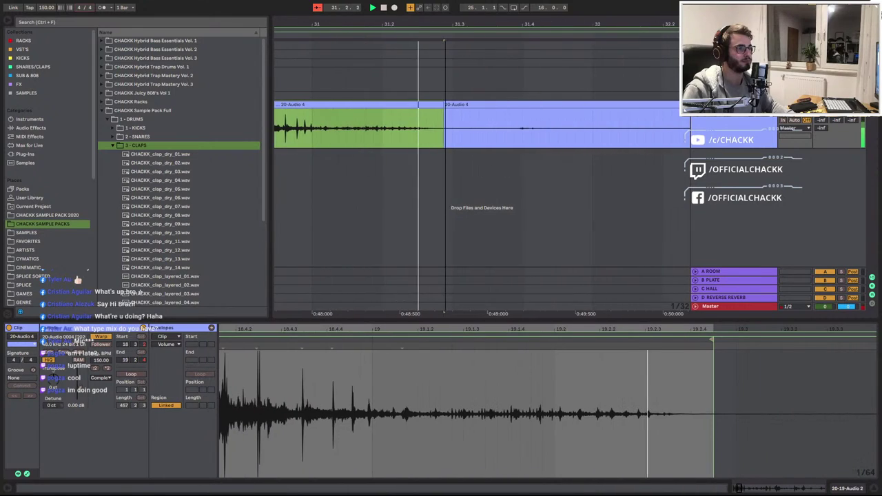
Trim the start of the remaining take to bar 34.1.1 and audition it from there
drag(445, 105, 569, 104)
drag(637, 24, 606, 6)
drag(428, 24, 413, 21)
drag(379, 114, 638, 123)
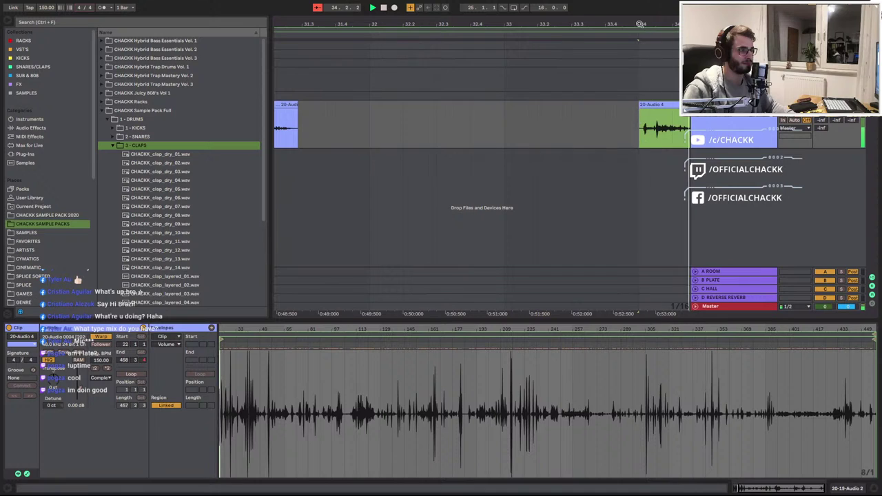
drag(640, 24, 397, 21)
key(space)
key(space)
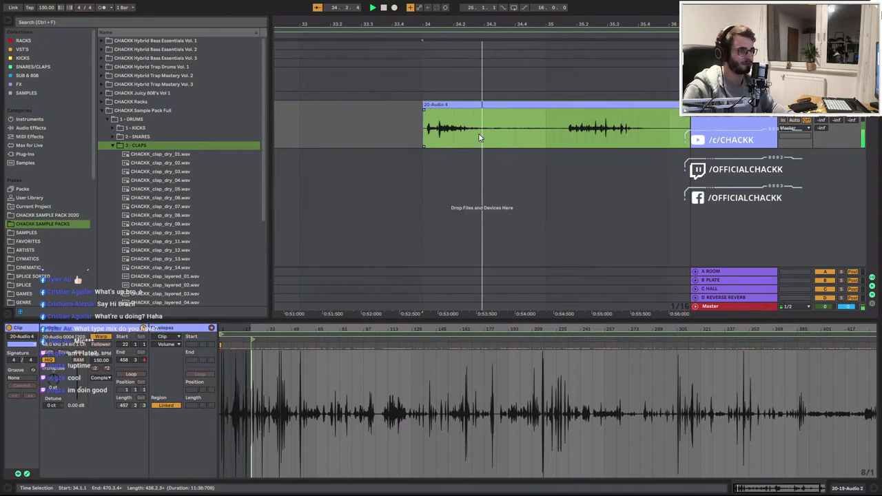
key(space)
Split the take at bar 35.1.4 and raise the gain of the section before it to 12.3 dB while auditioning
click(472, 136)
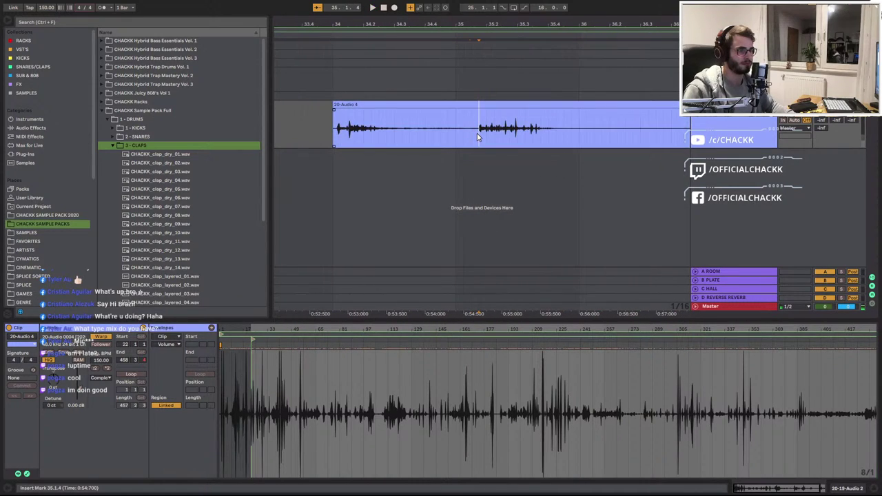
key(ctrl+e)
click(456, 104)
drag(79, 388, 79, 378)
key(space)
key(space)
key(space)
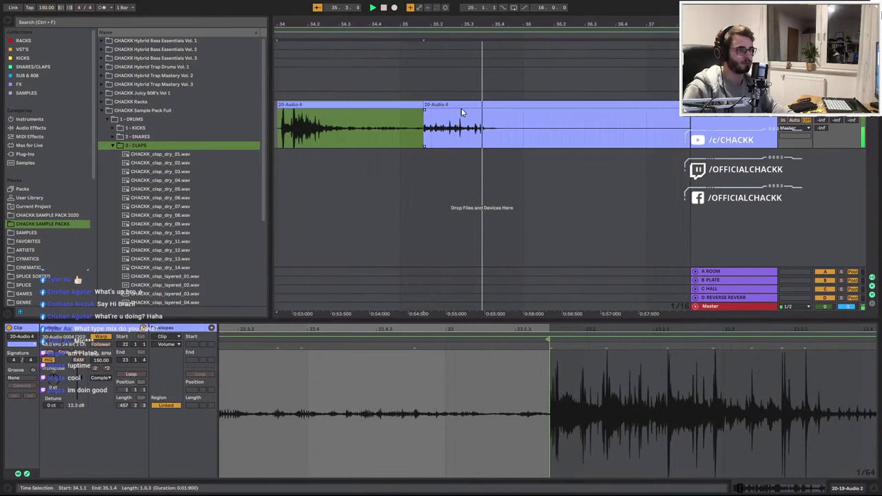
Split the take at bar 35.4.2 and raise the gain of the section starting at bar 35.1.4 to 7.88 dB
click(486, 135)
click(486, 135)
key(ctrl+e)
click(467, 105)
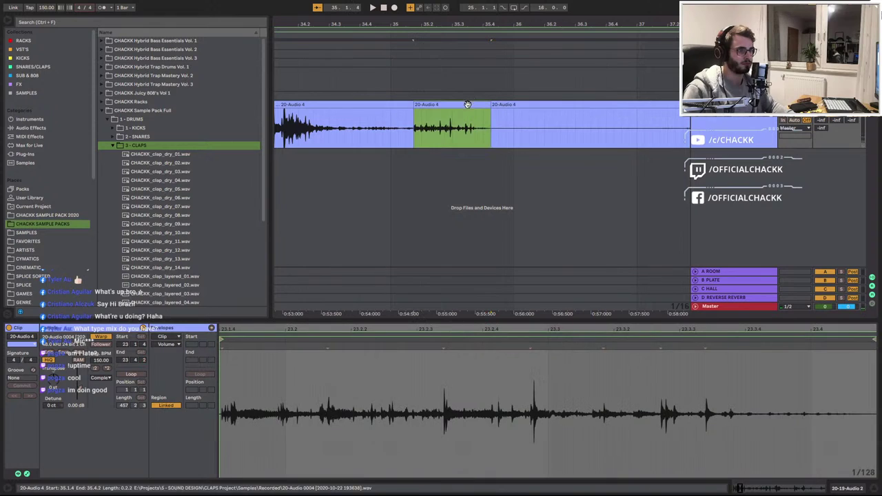
drag(80, 386, 80, 377)
key(space)
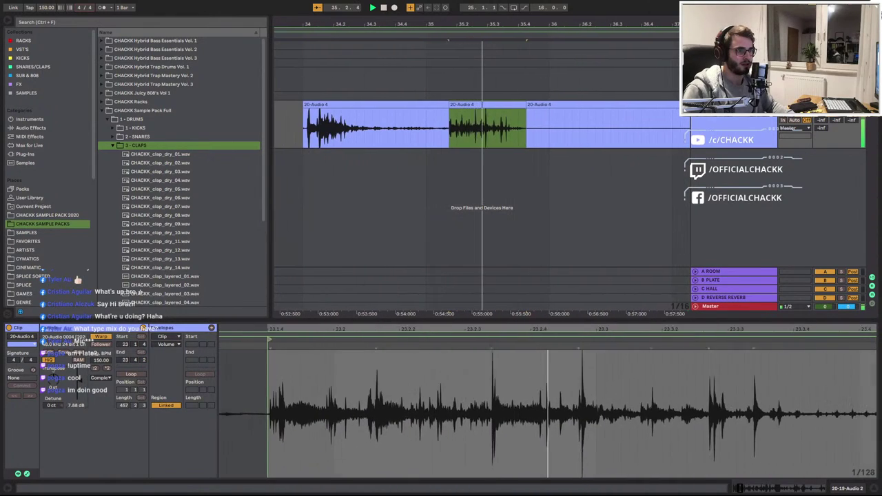
key(space)
Add an audio track named COINS below the track holding the takes
drag(380, 23, 690, 6)
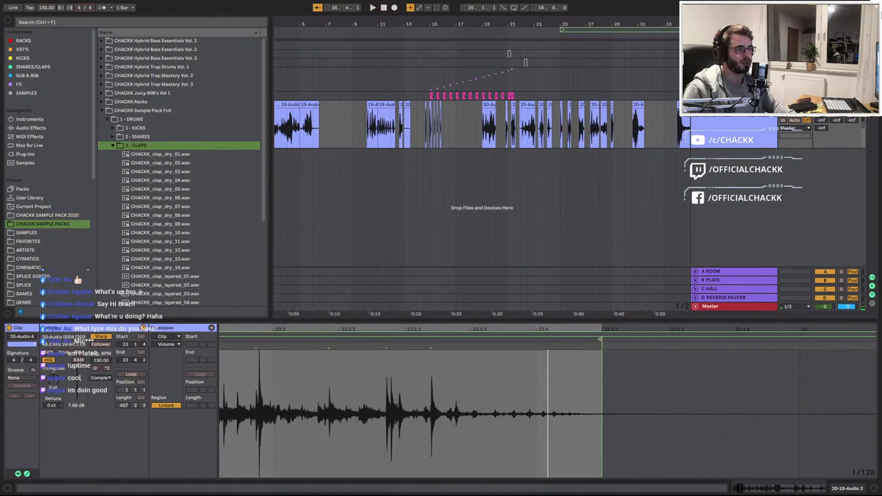
click(688, 127)
key(plus)
key(plus)
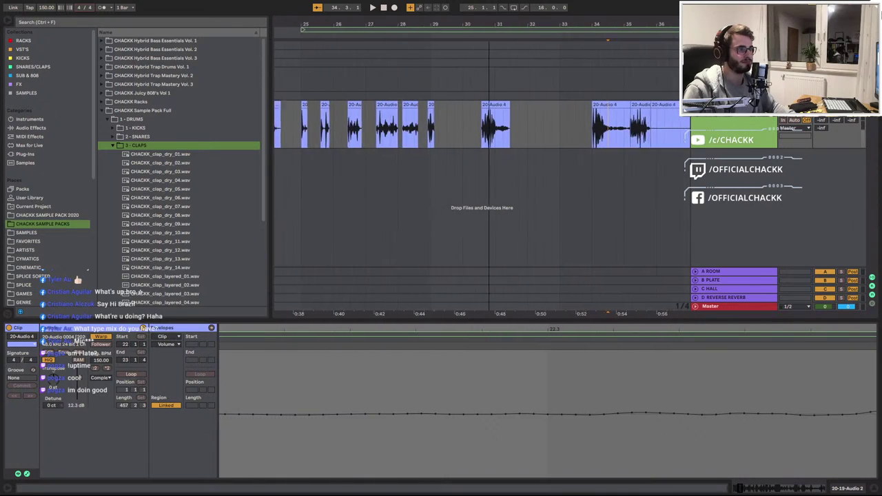
key(ctrl+t)
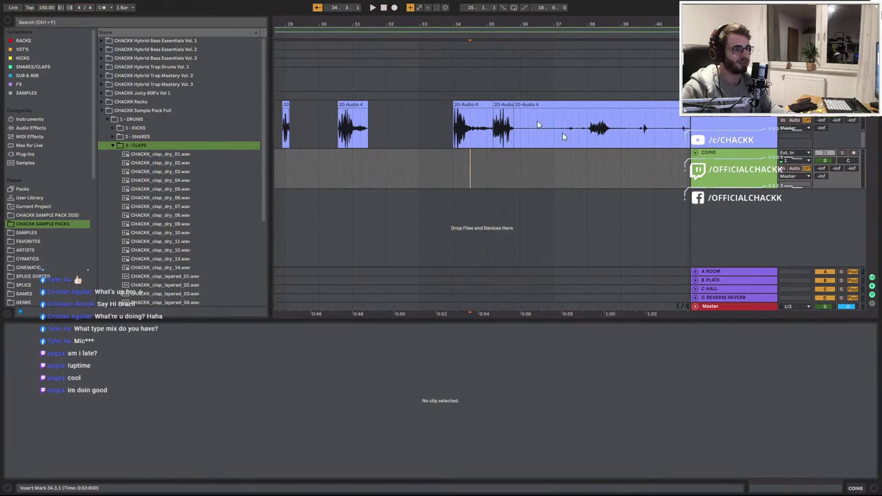
Move the sections at bars 34.1.1, 35.1.4 and 30.3.2 down onto the COINS track and play back briefly
drag(472, 116, 472, 159)
drag(503, 113, 505, 164)
drag(376, 103, 383, 153)
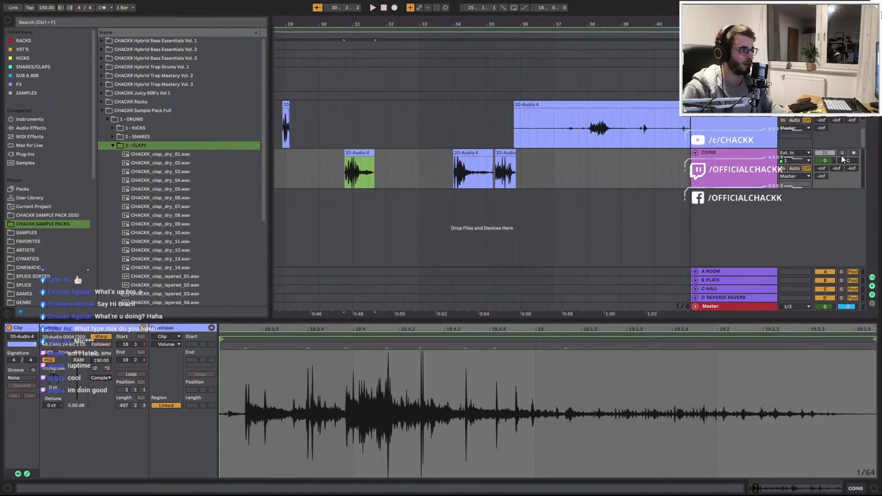
drag(389, 20, 498, 26)
key(space)
key(space)
Audition the sections at bars 28.4.3, 28.1.3 and 27.2.2, and move the last one to bar 29.3.2 on the COINS track
click(410, 104)
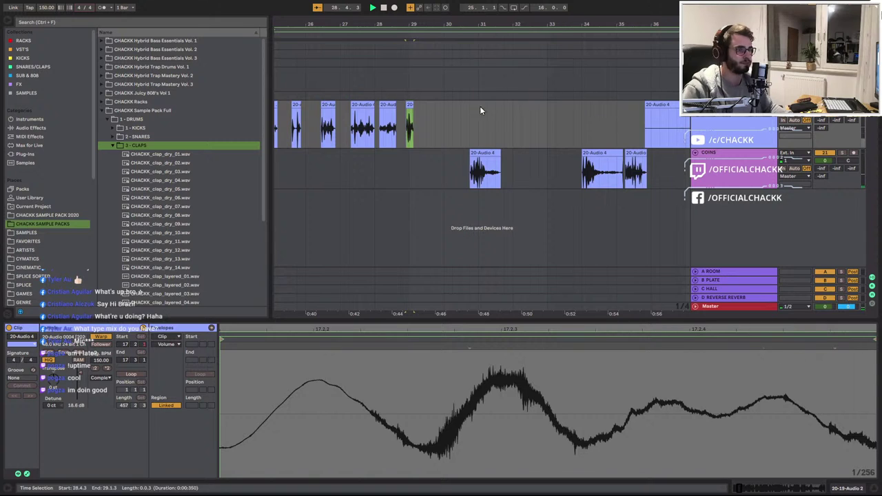
scroll(485, 110, left, 5)
click(482, 113)
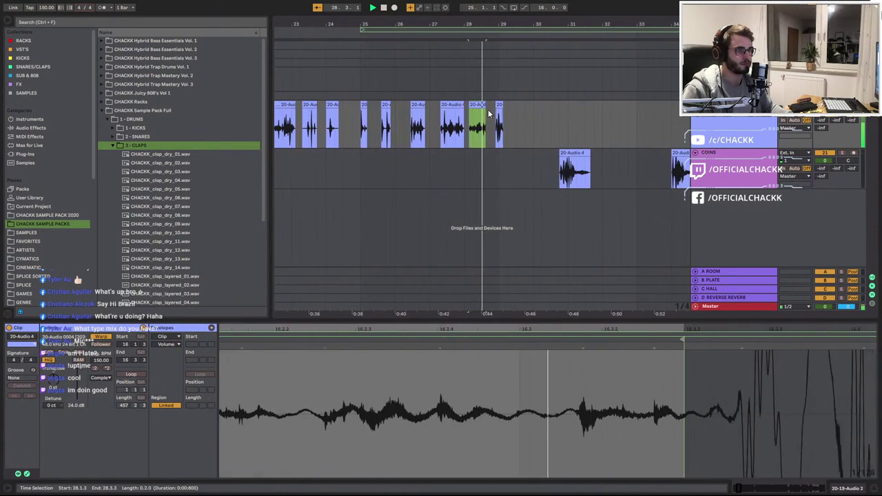
key(space)
key(space)
click(449, 105)
key(space)
key(space)
drag(480, 105, 560, 173)
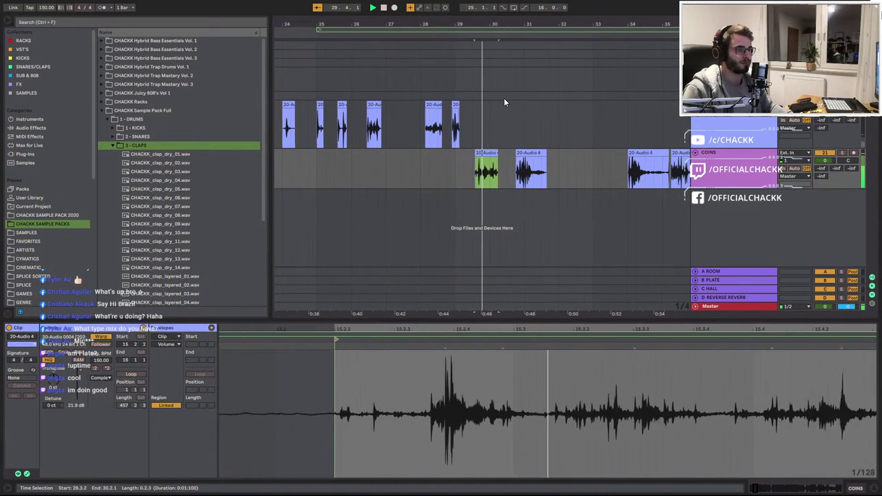
Add an audio track named WEIRD and move the sections at bars 28.1.3 and 28.4.3 onto it
click(427, 112)
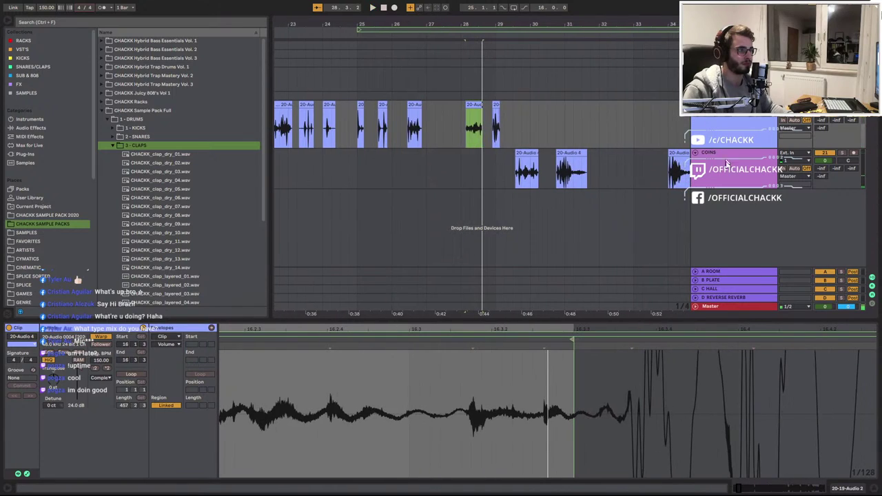
key(ctrl+t)
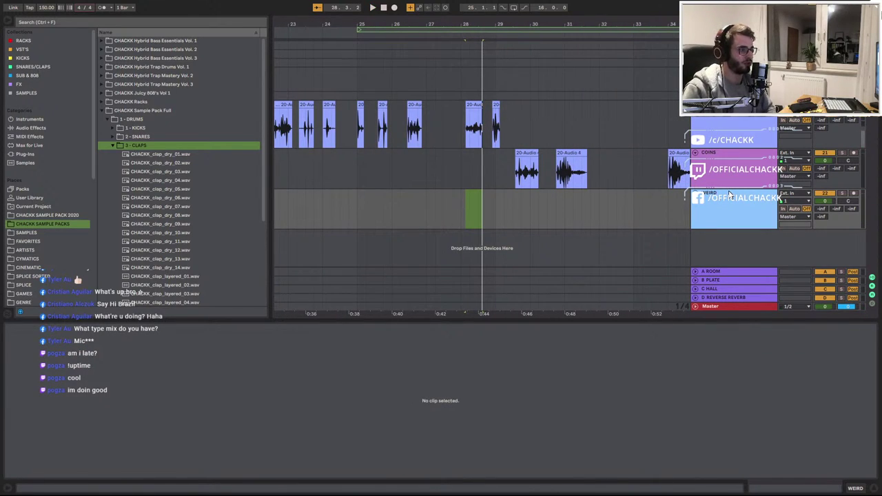
drag(466, 105, 461, 195)
drag(495, 105, 487, 193)
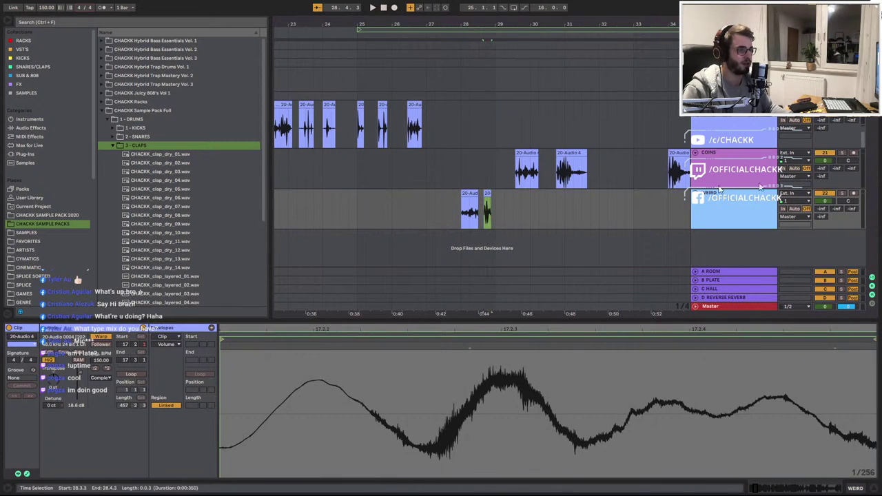
Audition the two WEIRD sections, move the first to about bar 28.3 on COINS and shift the other to bar 28.2.1
key(space)
key(space)
key(space)
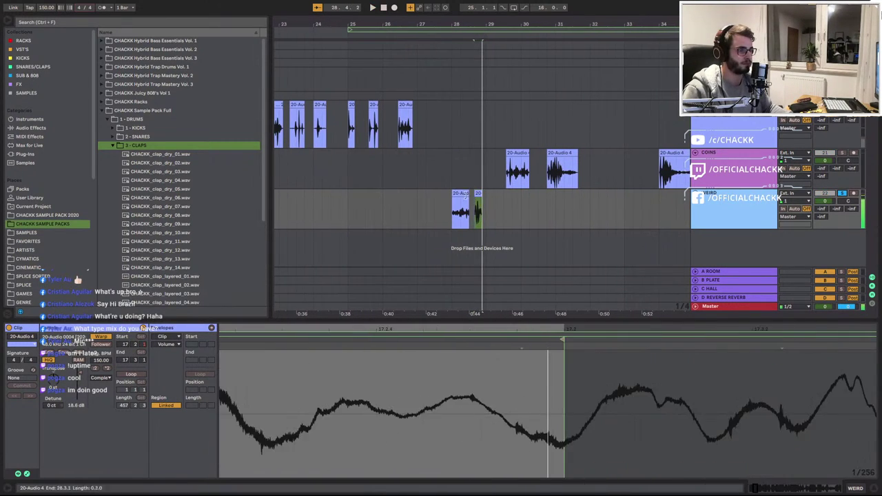
click(463, 193)
key(space)
key(space)
key(space)
click(417, 106)
mouse_move(473, 194)
mouse_down()
mouse_move(494, 169)
mouse_move(475, 194)
mouse_up()
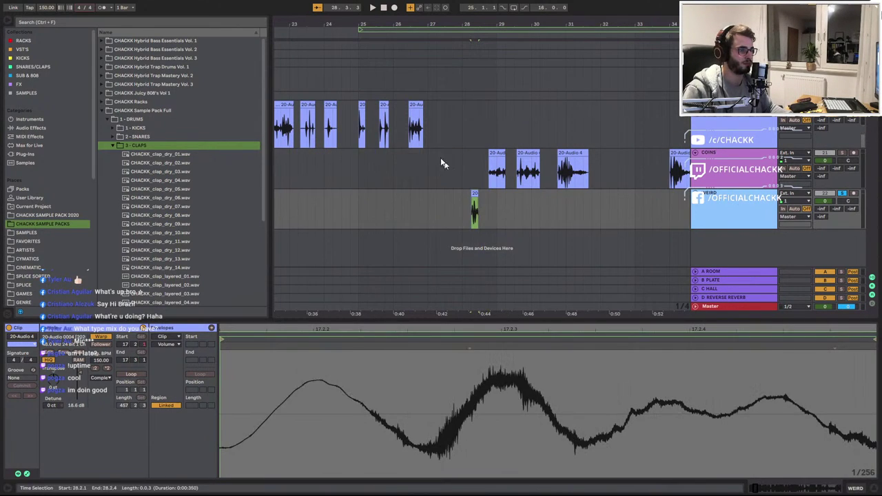
Audition the section at about bar 26.2, move it to just before bar 28 on COINS and shift the WEIRD section to about bar 25.3
click(416, 105)
key(space)
key(space)
key(space)
key(space)
drag(479, 106, 532, 157)
drag(534, 193, 438, 204)
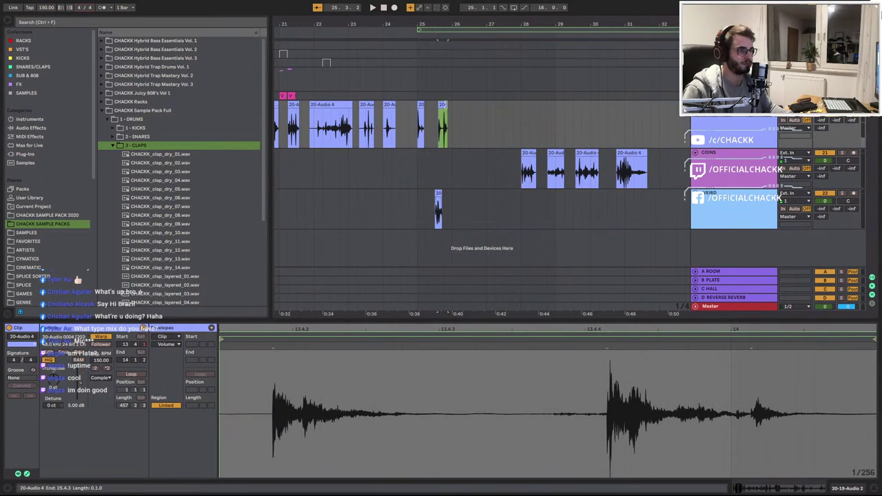
Audition the section at bar 25.3.2 and move it and the section at bar 25.1.1 onto the COINS track around bar 27
key(space)
key(space)
key(space)
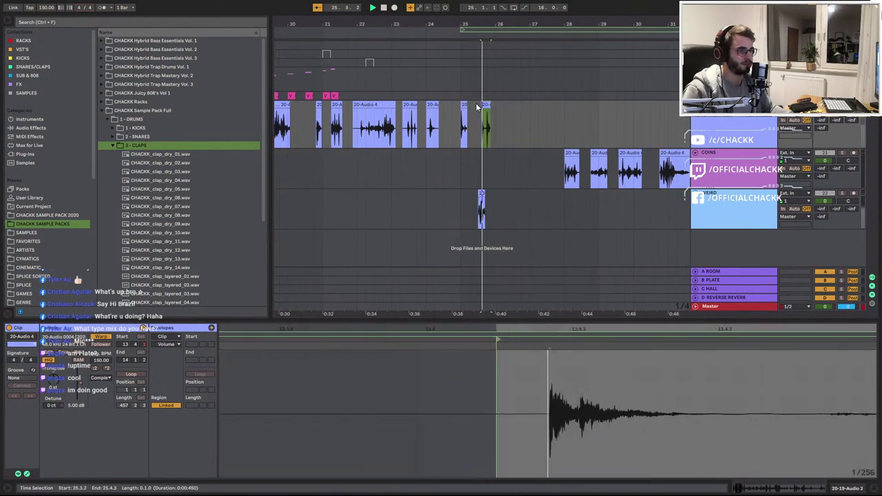
key(space)
drag(480, 105, 541, 171)
click(459, 105)
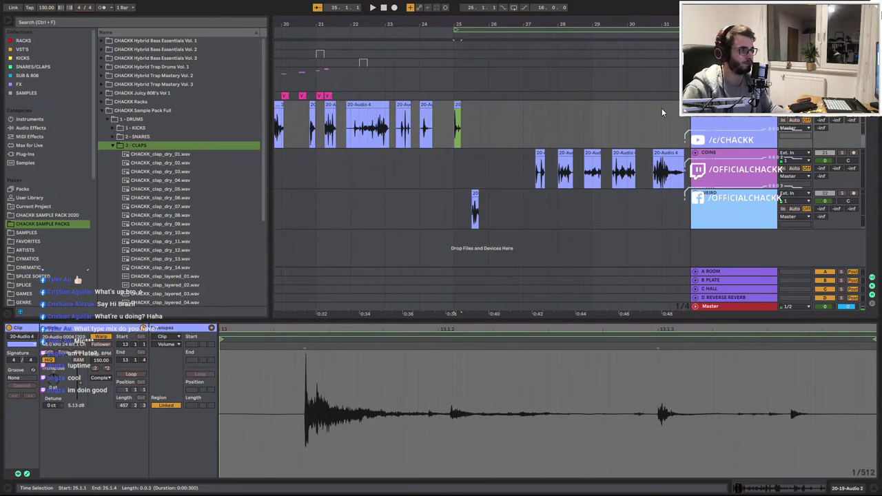
scroll(627, 110, left, 1)
click(540, 171)
drag(539, 170, 540, 171)
Audition the sections just before bar 24 and just after bar 23, moving the first onto WEIRD and the second onto COINS
click(448, 106)
key(space)
key(space)
key(space)
drag(481, 105, 549, 193)
click(453, 105)
key(space)
key(space)
drag(472, 105, 529, 194)
Move the auditioned section at bar 21.4.3 to about bar 24.2 on COINS and shift both WEIRD sections to about bar 23.2
click(445, 117)
key(space)
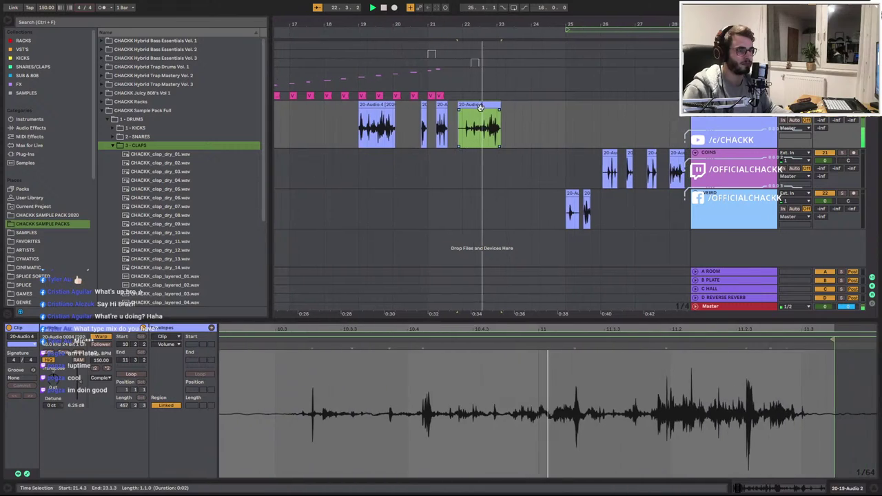
drag(479, 112, 570, 160)
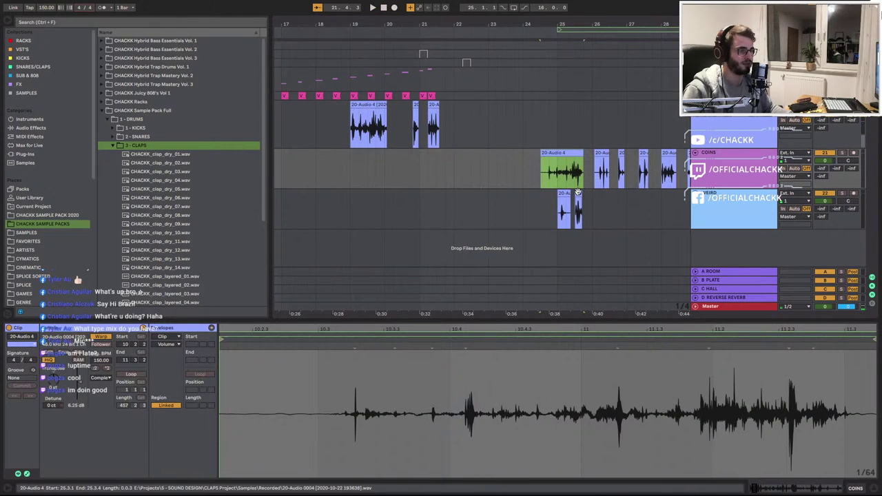
shift+click(563, 193)
drag(564, 193, 512, 195)
Audition the section at bar 21.2.1, move it to about bar 23.3 on COINS and shift both WEIRD sections to about bar 22.3
click(432, 105)
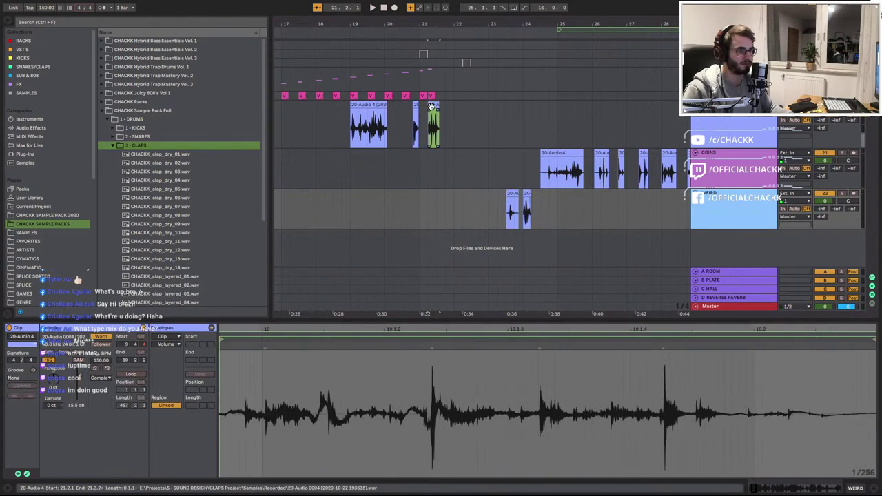
key(space)
key(space)
drag(475, 124, 530, 196)
click(555, 195)
shift+click(571, 194)
Audition the section just before bar 21 and move it to just after bar 22 on the WEIRD track
click(460, 106)
key(space)
key(space)
key(space)
key(space)
drag(479, 106, 531, 209)
Audition the section at bar 19.1.1 and move it to about bar 20.3 on the WEIRD track
click(446, 105)
key(space)
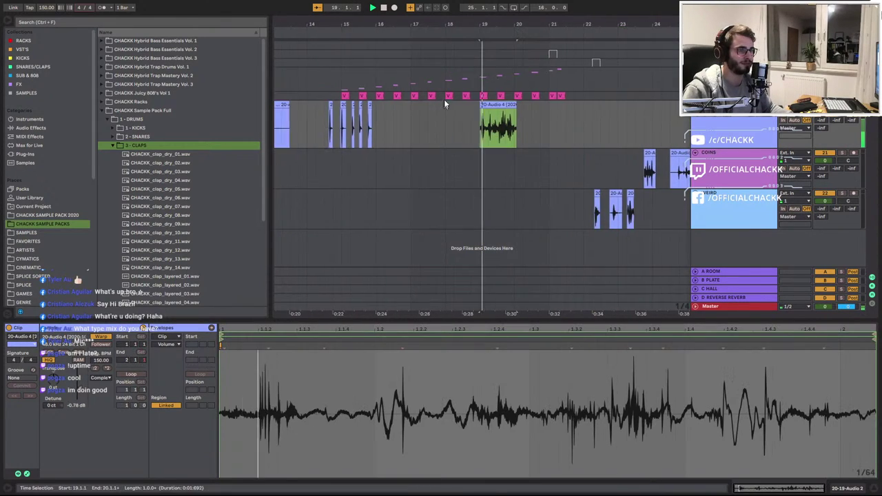
key(space)
drag(468, 105, 528, 224)
Audition the two short sections at bars 15.4.1 and 15.3.2 of the recorded take
scroll(486, 165, left, 3)
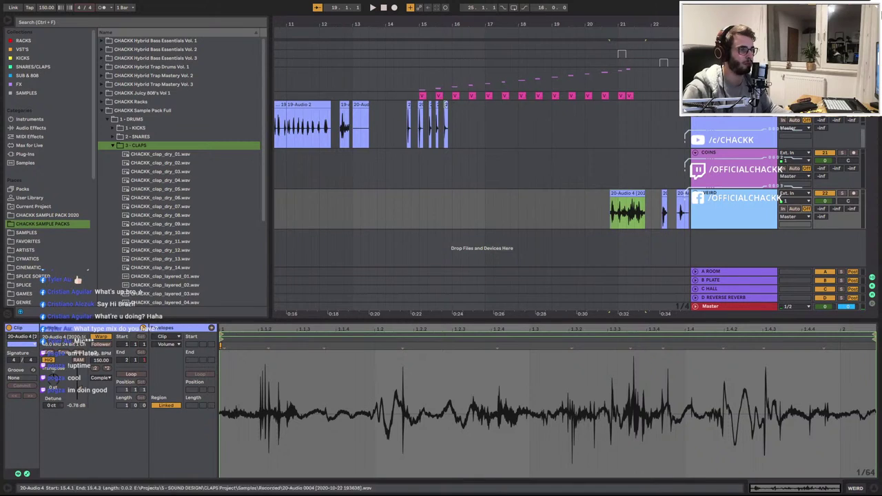
click(444, 104)
key(space)
key(space)
key(space)
key(space)
key(space)
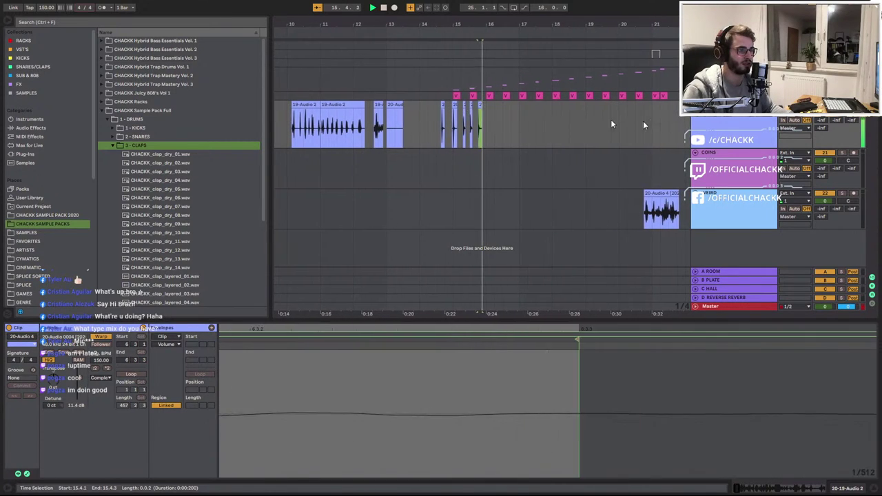
key(space)
key(space)
key(space)
key(space)
key(space)
click(468, 105)
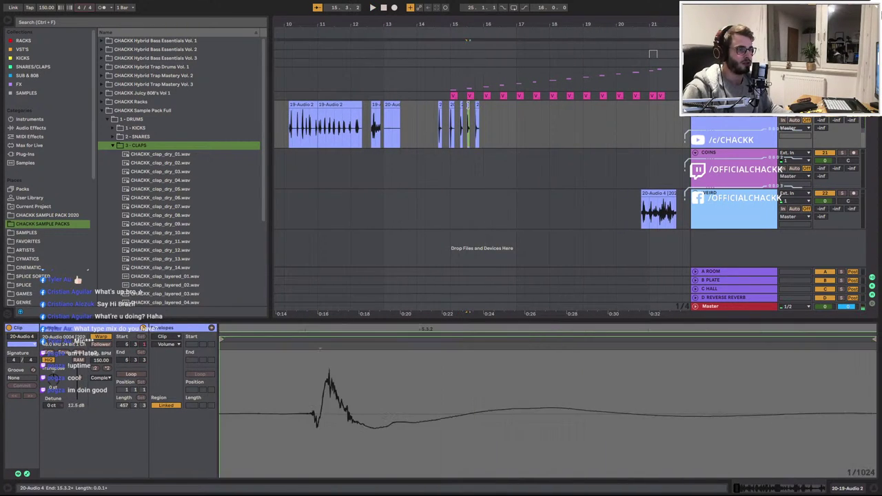
key(space)
Add an audio track named TRANSIENTS and move the short section at bar 15.4.1 onto it at about bar 16.2
click(725, 214)
key(ctrl+t)
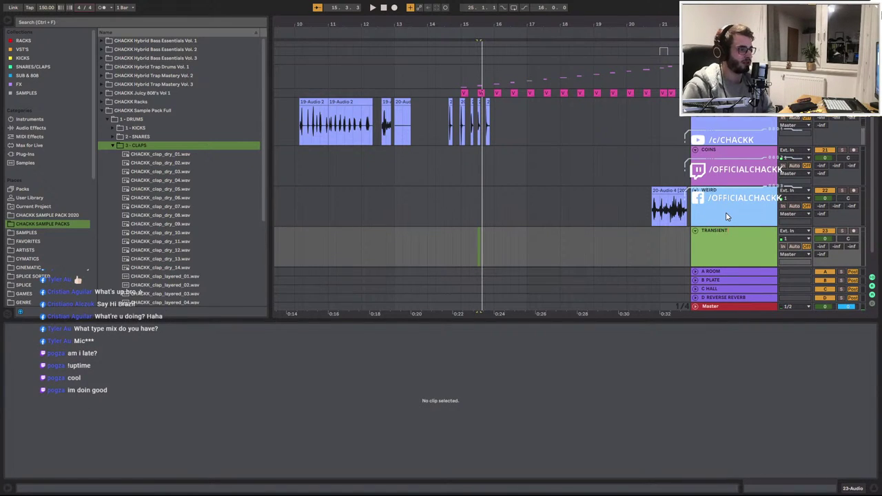
key(space)
key(space)
drag(488, 102, 504, 234)
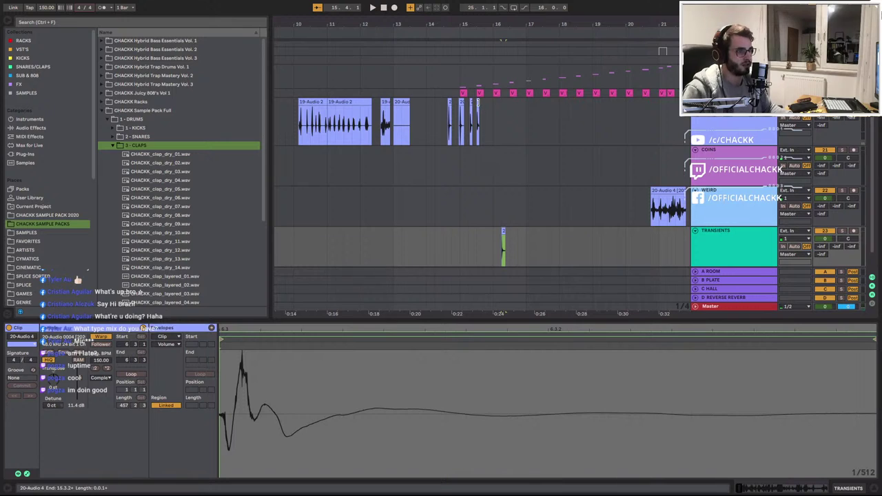
Audition the remaining four short sections between bars 14.3 and 15.4 and move them together onto TRANSIENTS, starting at about bar 15
drag(480, 102, 479, 164)
click(474, 104)
key(space)
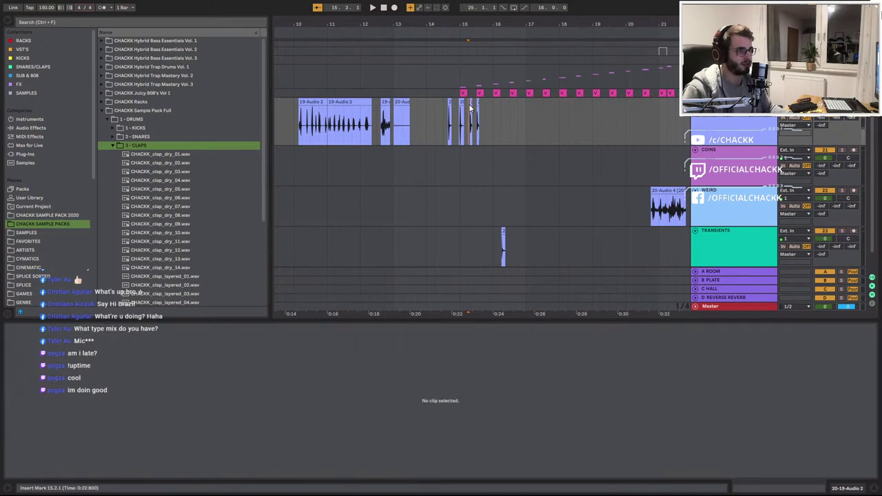
click(469, 102)
key(space)
key(space)
click(466, 102)
key(space)
key(space)
key(space)
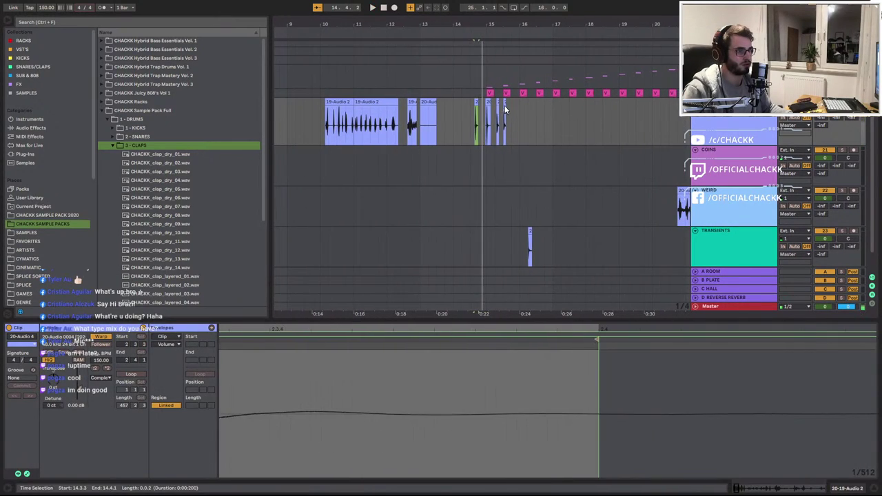
shift+click(504, 103)
drag(498, 104, 514, 235)
Audition the near-silent section at bar 13.1.1 and delete it
click(428, 102)
scroll(455, 104, left, 3)
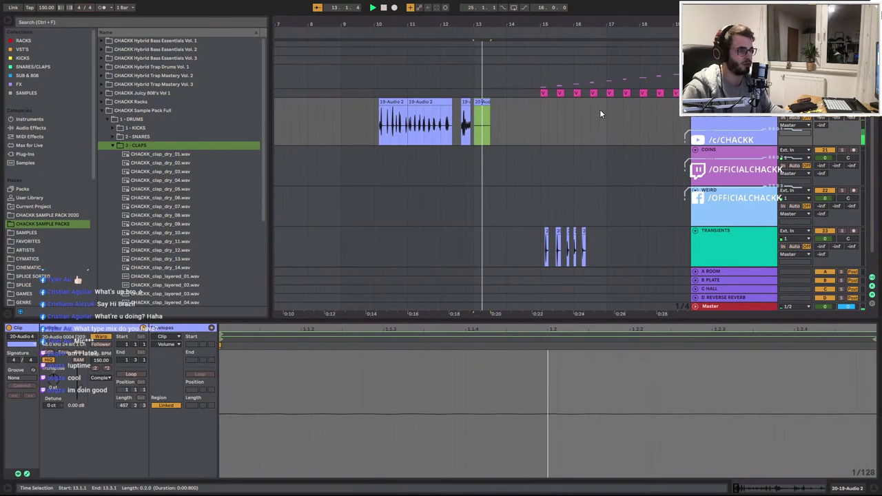
key(space)
key(Delete)
Audition the section at bar 12.3.2 and move it to about bar 18 on the WEIRD track
click(466, 102)
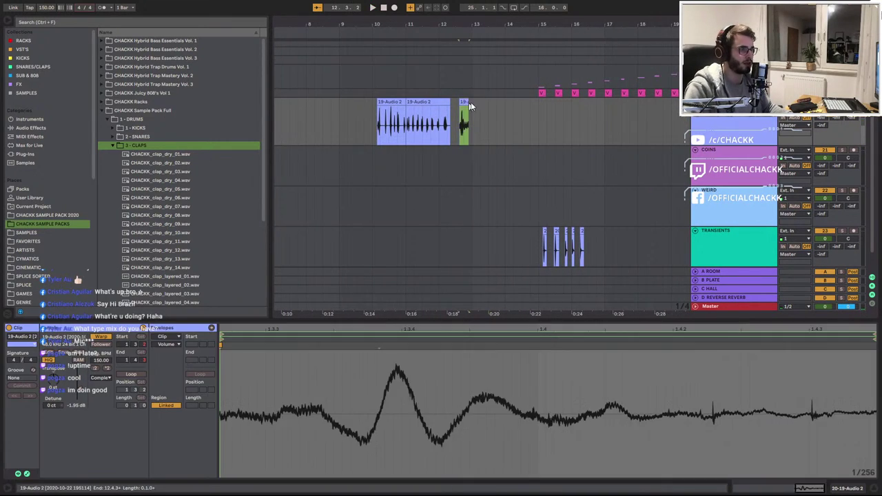
key(space)
key(space)
key(space)
drag(484, 110, 674, 203)
Audition the two adjoining sections between bars 10 and 12
click(450, 102)
key(space)
drag(531, 22, 472, 6)
key(space)
click(428, 103)
key(space)
key(space)
key(ctrl+z)
key(space)
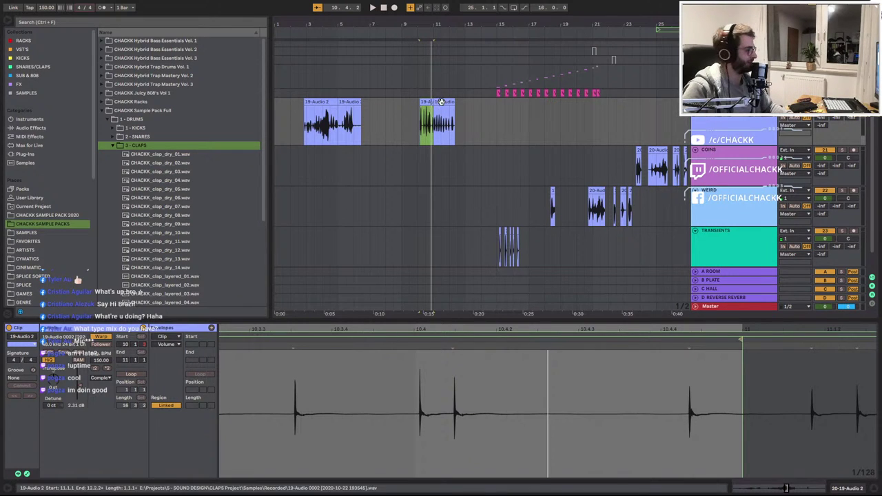
Add an audio track below TRANSIENTS and name it HAIR THING
shift+click(441, 103)
click(749, 238)
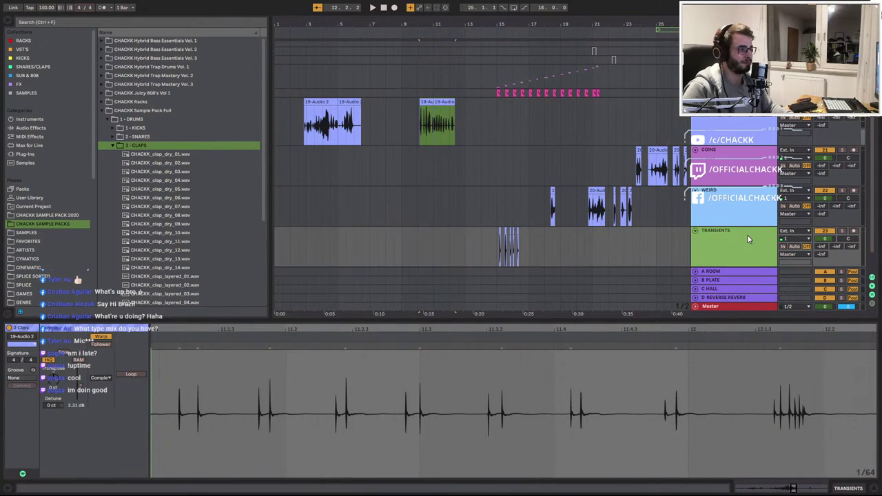
key(ctrl+t)
key(ctrl+r)
text(H)
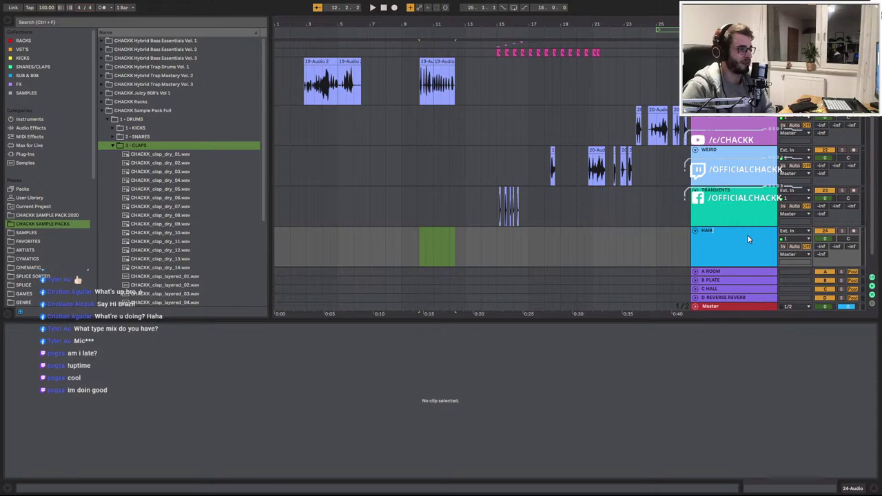
Move both sections between bars 10 and 12 onto the HAIR THING track, starting at bar 10.3.3
click(432, 62)
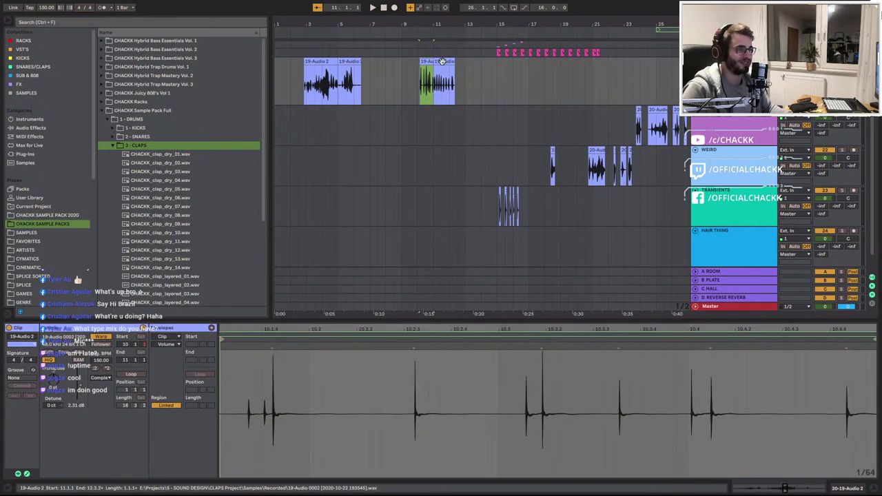
shift+click(443, 61)
drag(443, 62, 453, 250)
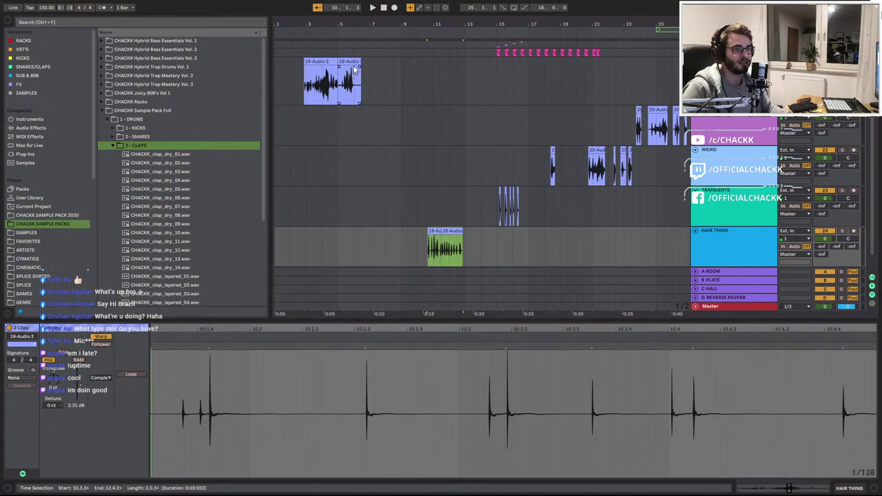
Solo the recording track, audition the section at bar 5.1.1, and move it with the section before it onto the HAIR THING track
click(352, 62)
key(s)
key(space)
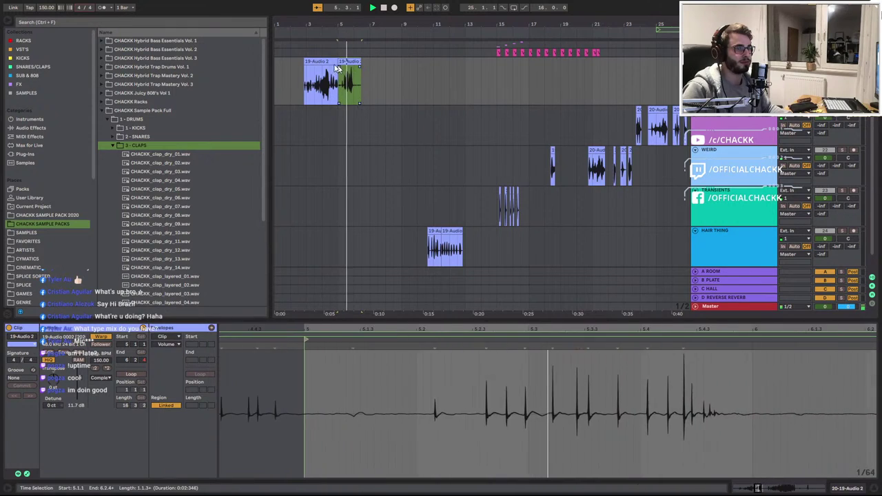
key(space)
click(315, 79)
drag(324, 24, 324, 18)
click(322, 62)
shift+click(346, 62)
drag(348, 62, 393, 250)
Go to the start of the long remaining take at about bar 37, unsolo its track and save the project
drag(632, 24, 403, 26)
click(561, 88)
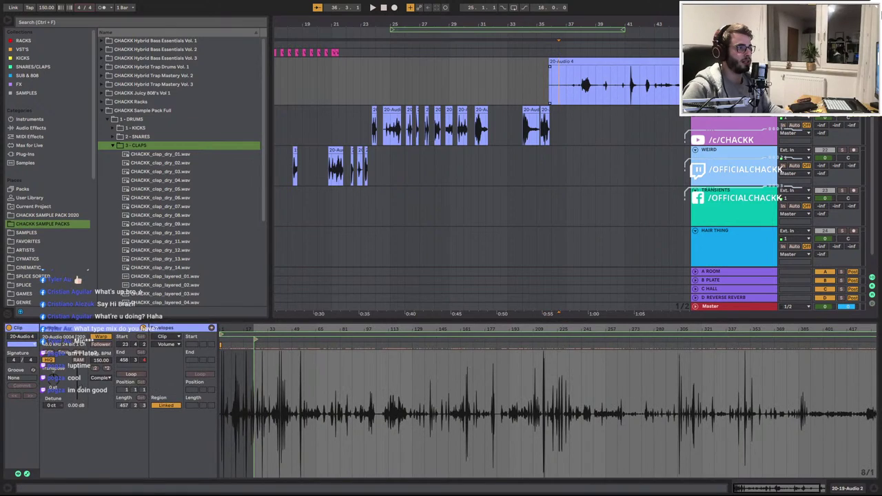
scroll(542, 48, right, 4)
key(ctrl+s)
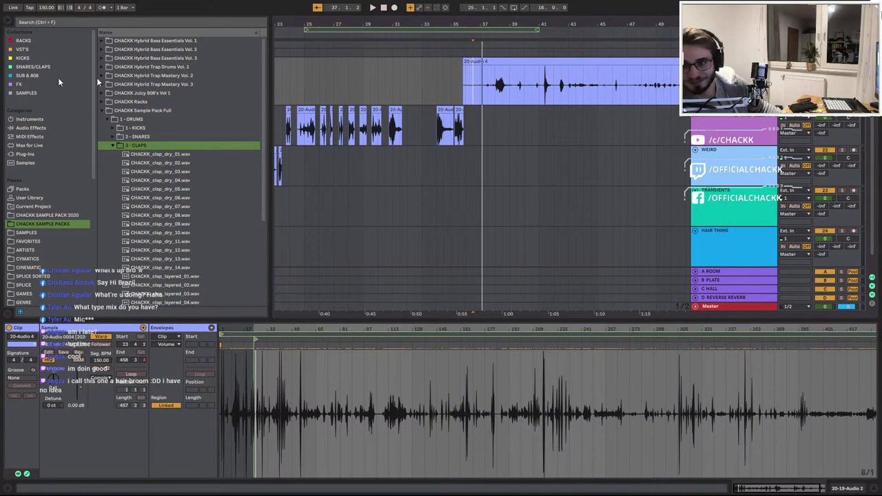
Switch to Chrome, search Google for "kamm englisch", check the English translation and close the browser window
drag(0, 81, 424, 83)
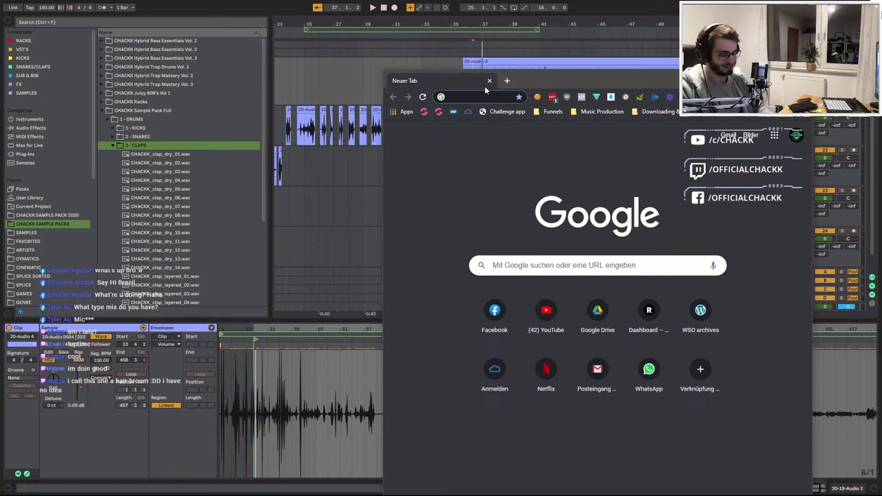
text(kamm englisch)
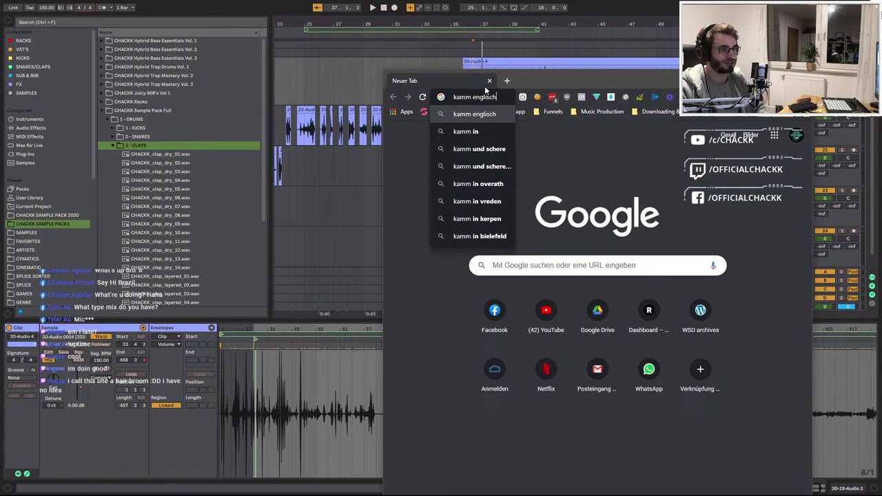
key(Return)
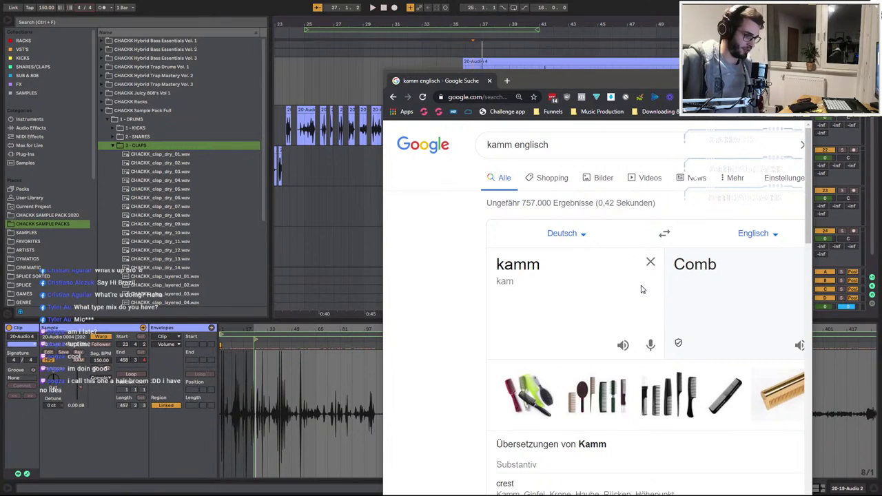
scroll(541, 365, down, 2)
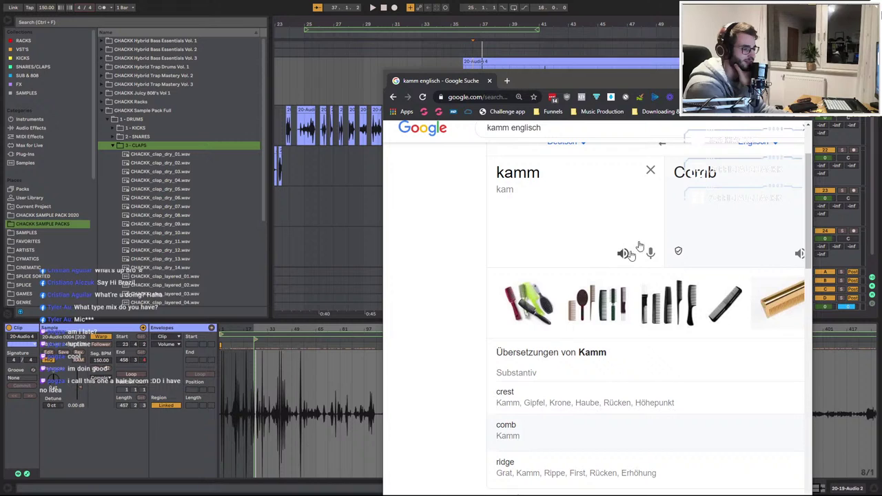
drag(661, 77, 555, 8)
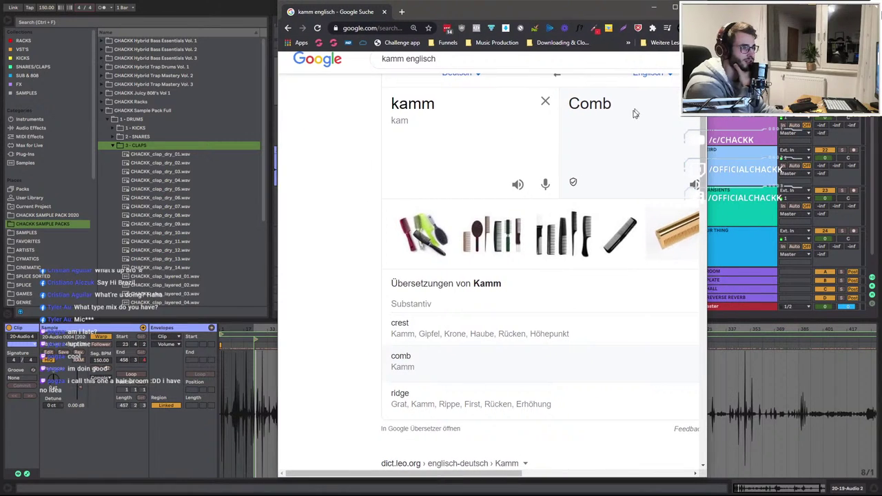
scroll(621, 182, down, 3)
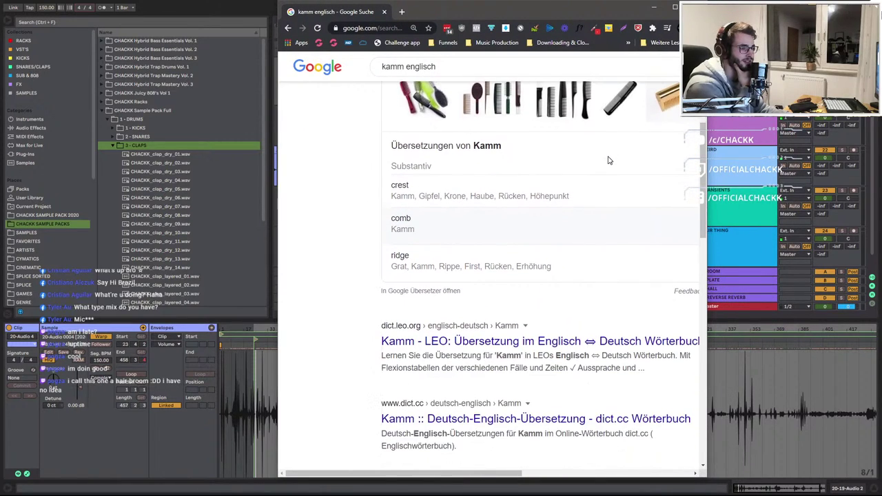
scroll(608, 161, up, 3)
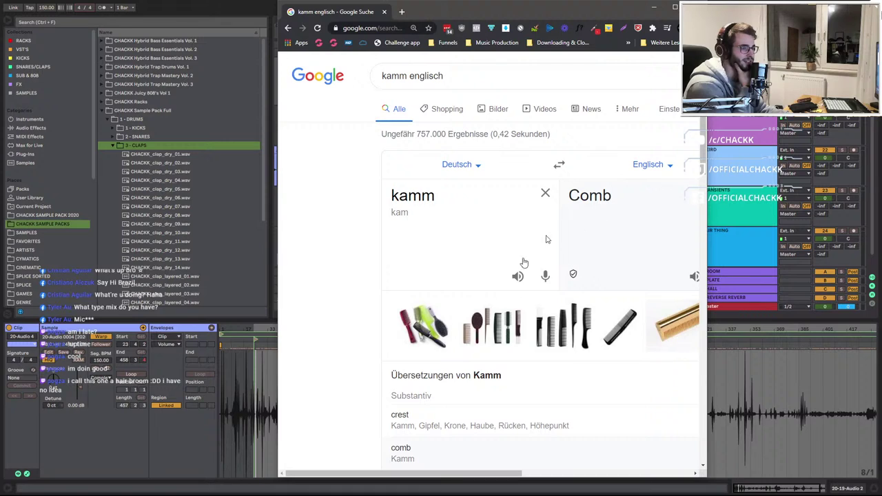
click(696, 7)
Rename the HAIR THING track to COMB HAIR THING
scroll(722, 224, down, 1)
click(722, 223)
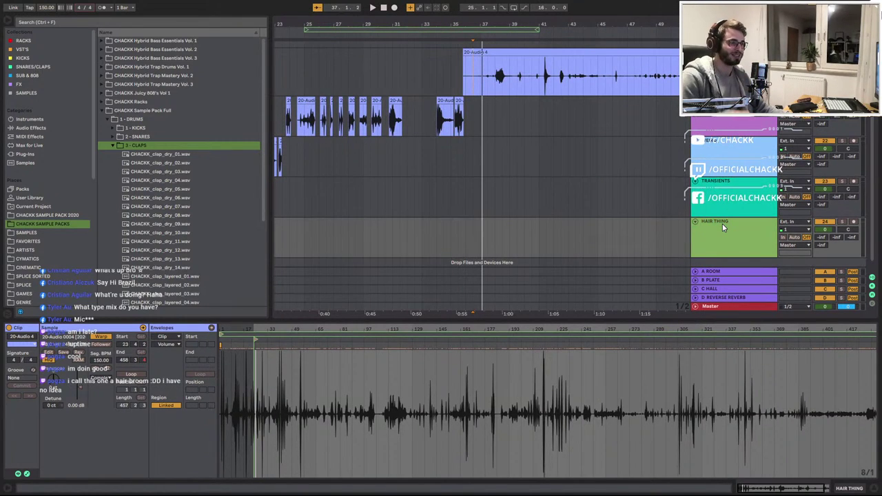
key(ctrl+r)
key(Left)
text(COMB)
key(Return)
scroll(663, 214, up, 1)
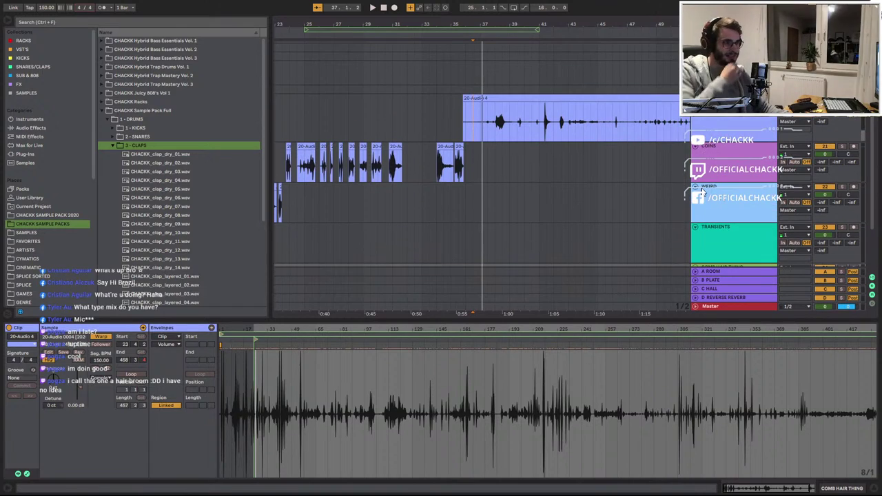
Switch to Chrome to view the Google results for "hair broom", and close that tab
click(731, 131)
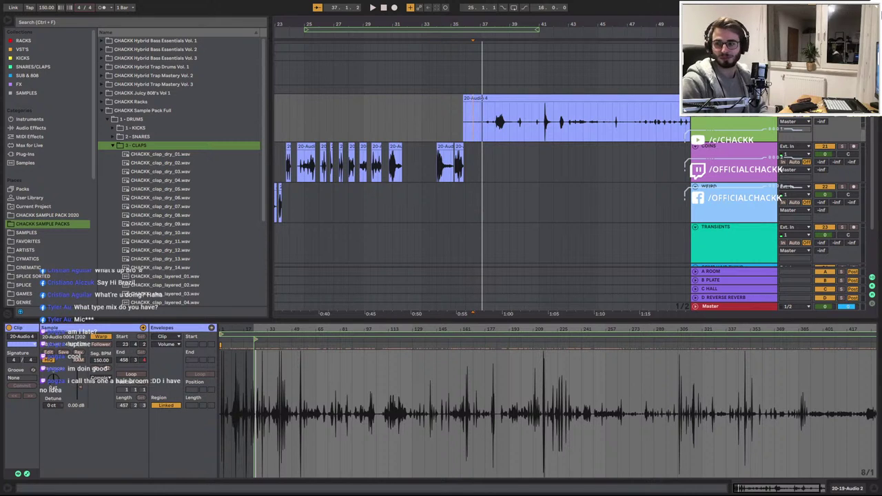
key(alt+Tab)
drag(296, 109, 316, 33)
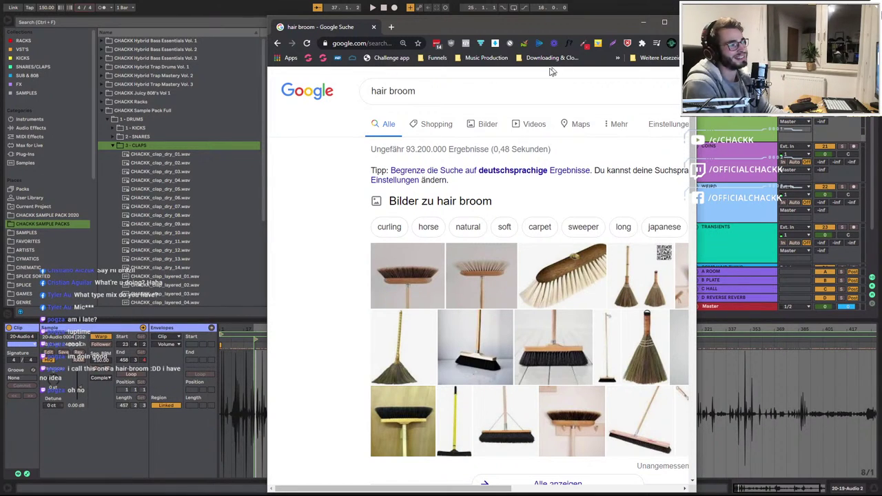
middle_click(309, 29)
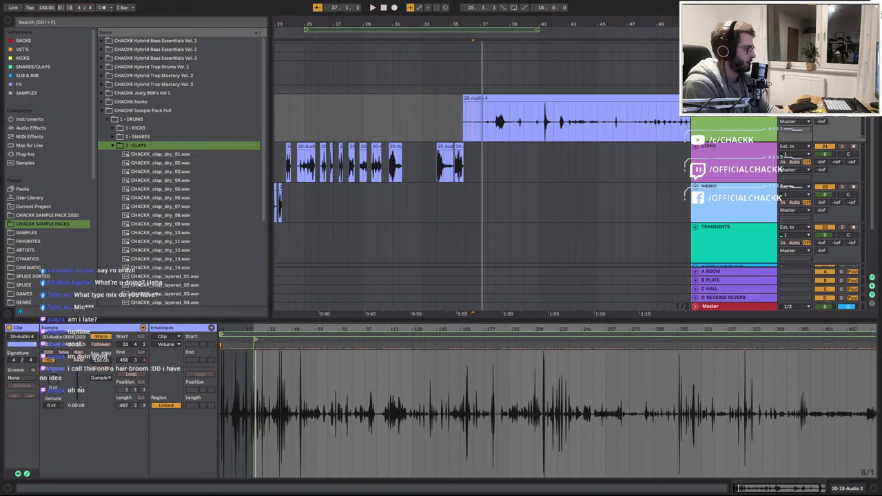
Switch the background system utility to Normal Mode
right_click(877, 424)
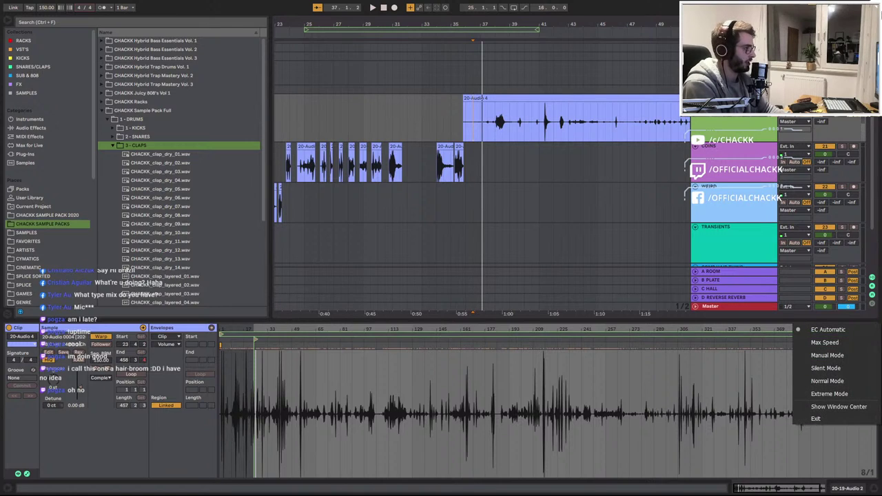
click(834, 380)
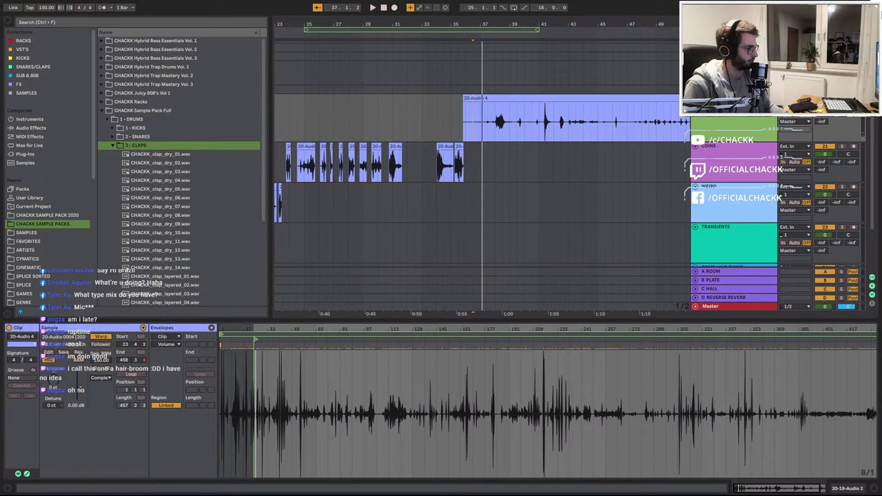
Play back the start of the remaining 20-Audio 4 take around bars 36 to 37 to locate the next sound
key(Right)
key(Right)
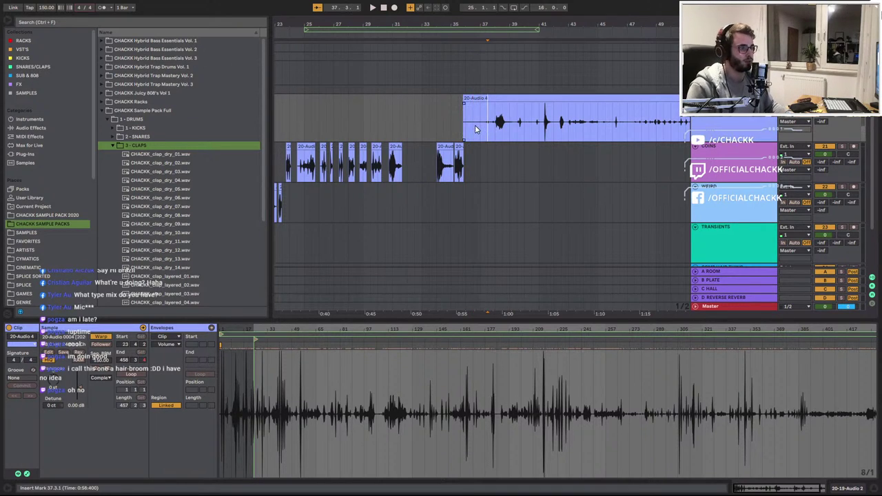
key(space)
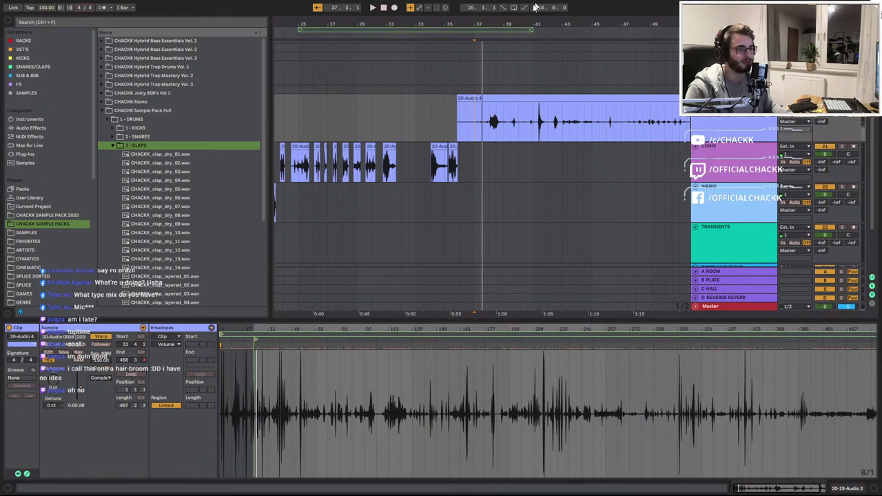
scroll(475, 131, up, 4)
click(462, 125)
key(space)
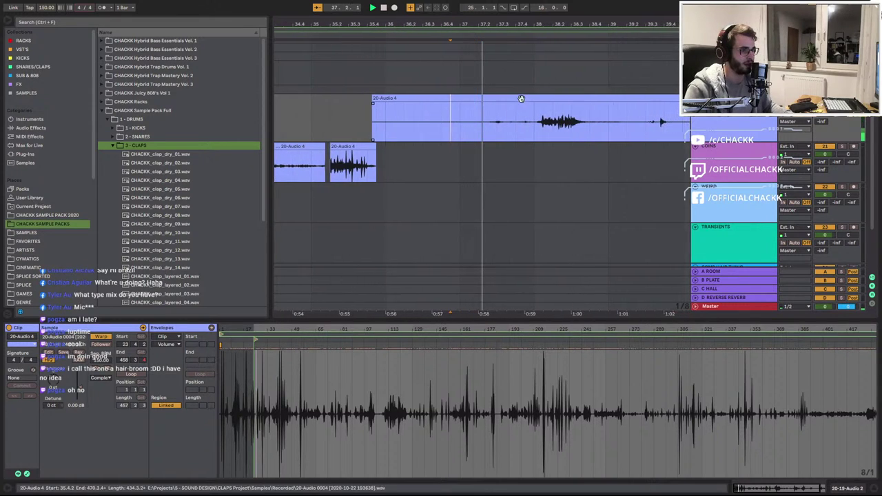
key(space)
key(space)
key(space)
key(space)
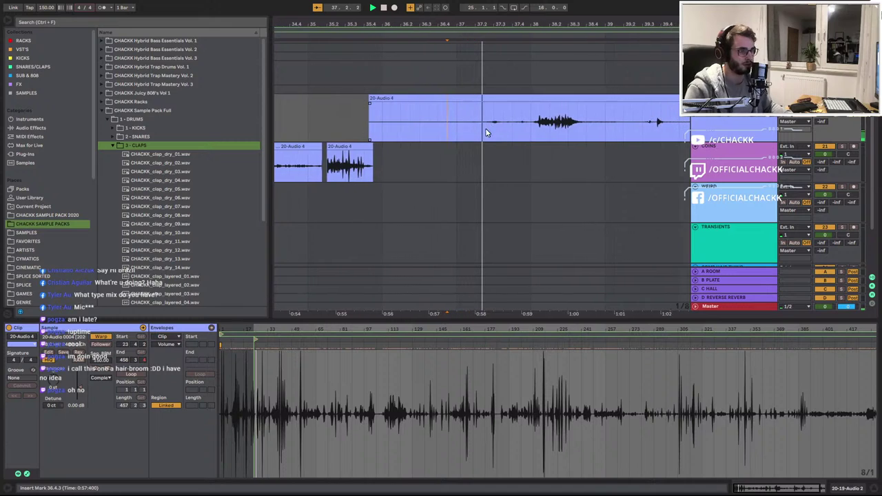
click(431, 131)
key(space)
key(space)
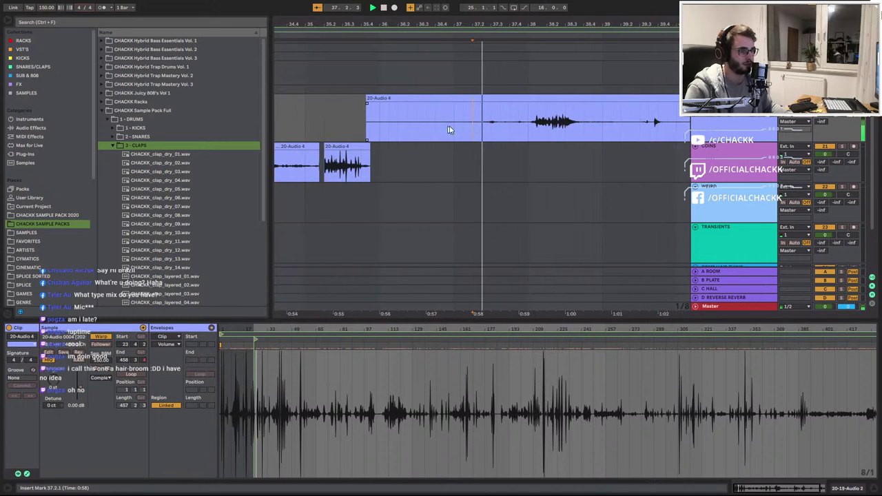
Turn off playback follow and audition the take from about 37.2
click(318, 8)
key(space)
key(space)
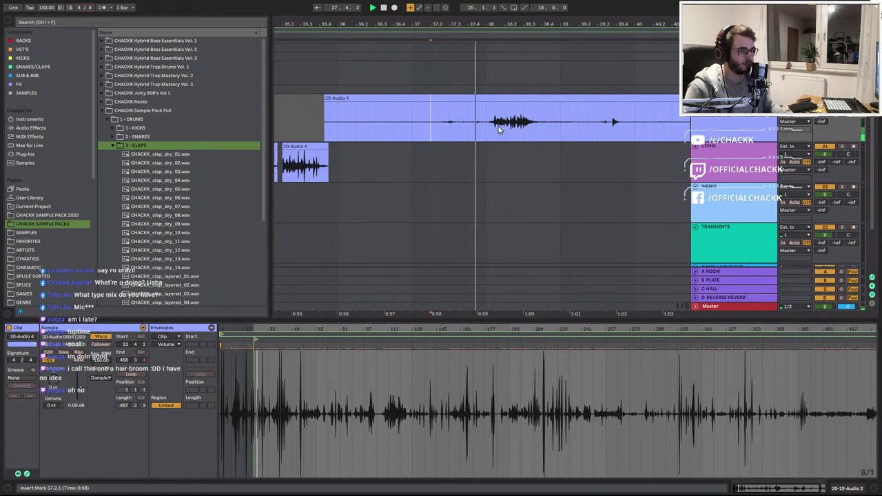
key(space)
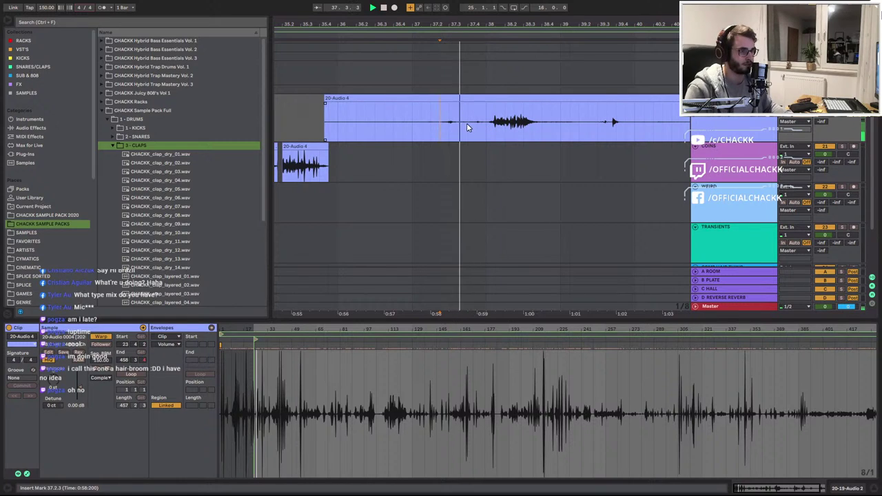
Cut out the quiet sound near 37.3, raise its gain to 24 dB and move it to the COINS track
key(space)
shift+click(467, 127)
drag(81, 388, 80, 350)
key(space)
key(space)
key(space)
key(space)
drag(455, 123, 446, 168)
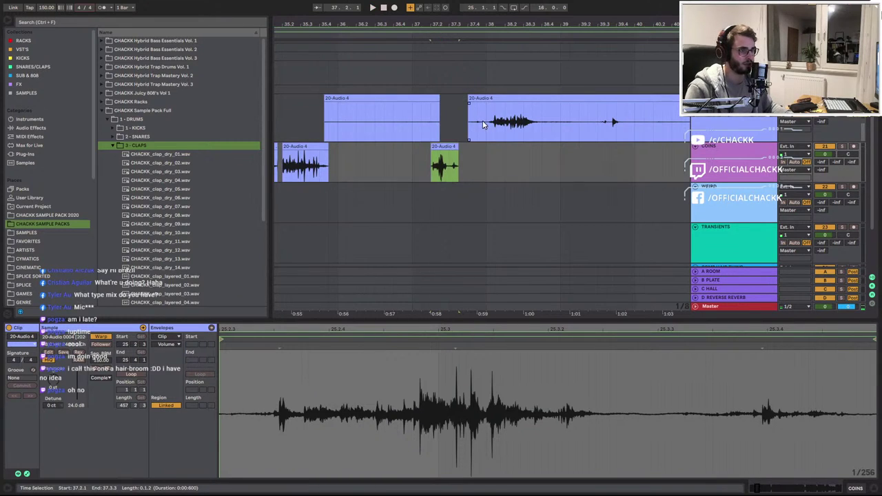
Cut the 37.4.1 to 38.1.1 segment from the take and move it to the COINS track
click(474, 129)
key(space)
click(469, 130)
key(space)
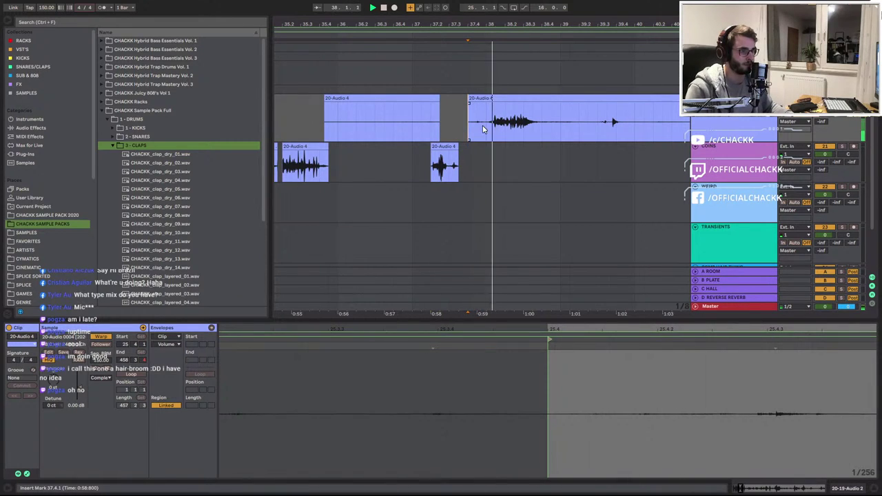
key(space)
shift+click(485, 129)
drag(485, 130, 485, 178)
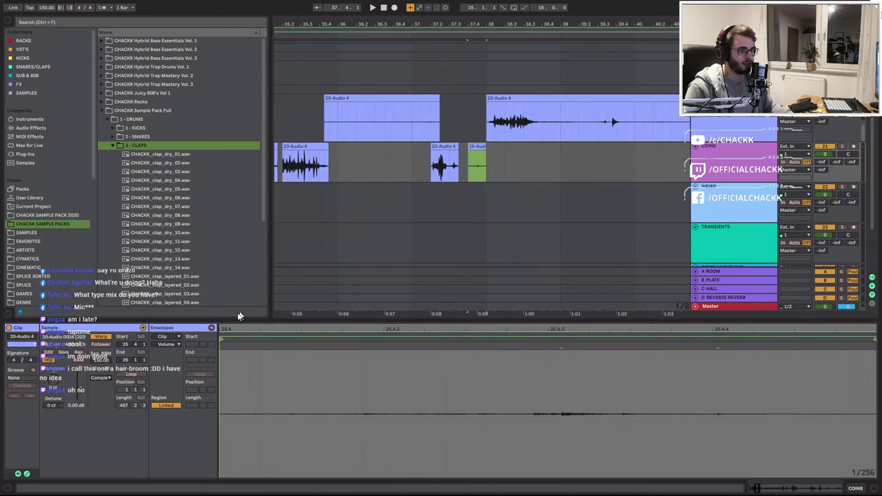
Raise the gain of the segment at 37.4.1 on COINS to 24 dB while auditioning it
drag(80, 387, 80, 377)
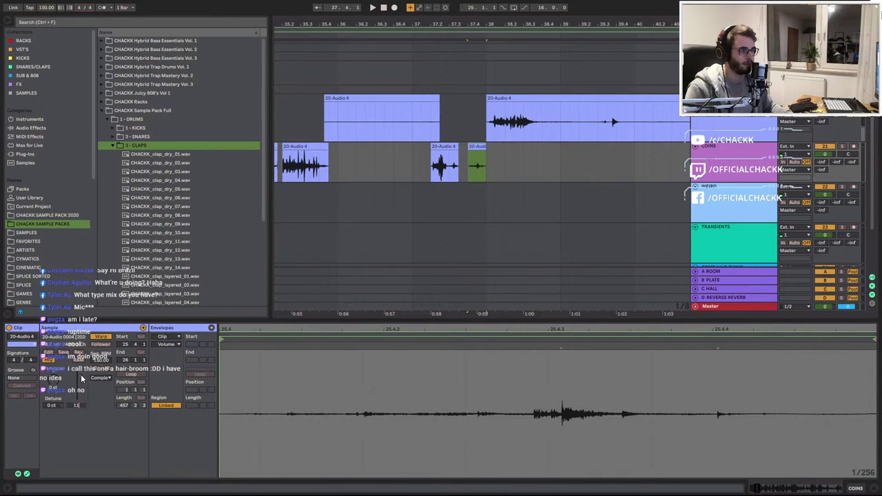
click(469, 156)
key(space)
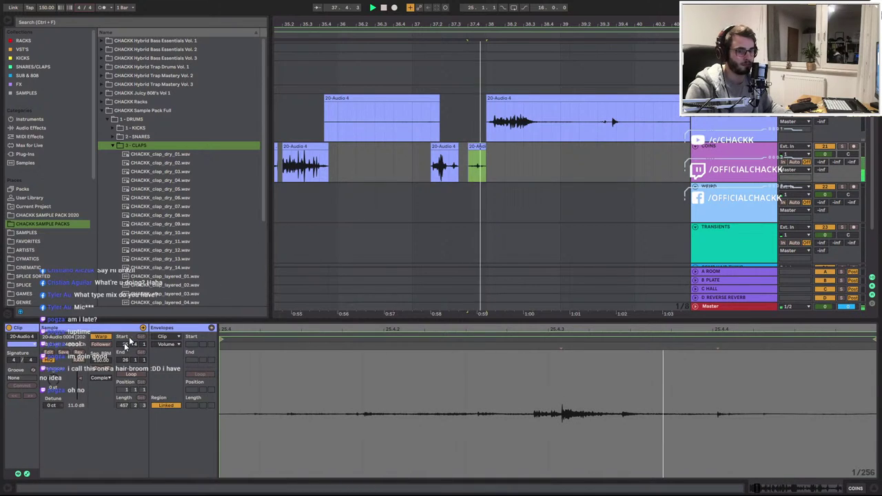
drag(81, 381, 81, 364)
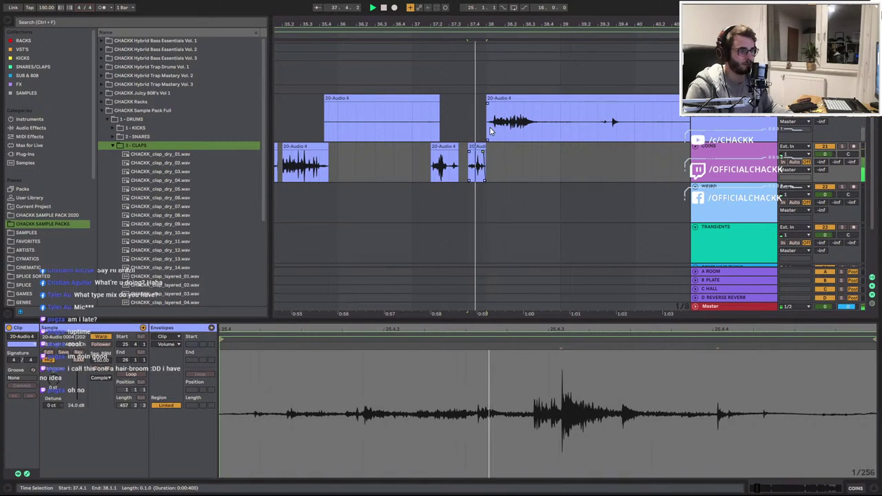
Split the take at 38.4.1 and move the louder segment starting at bar 38 to the COINS track
click(494, 116)
key(space)
click(534, 127)
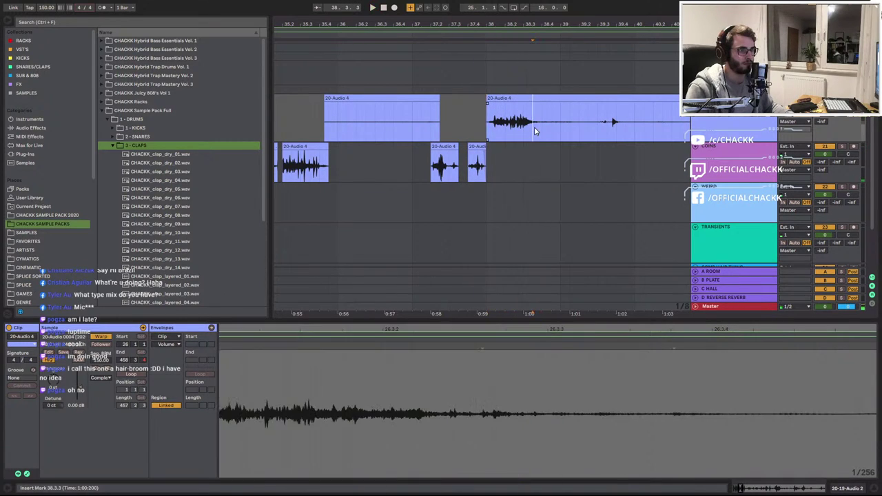
click(541, 123)
key(ctrl+e)
drag(522, 99, 524, 165)
Audition the new bar 38 clip on COINS and raise its gain to 5.75 dB
key(space)
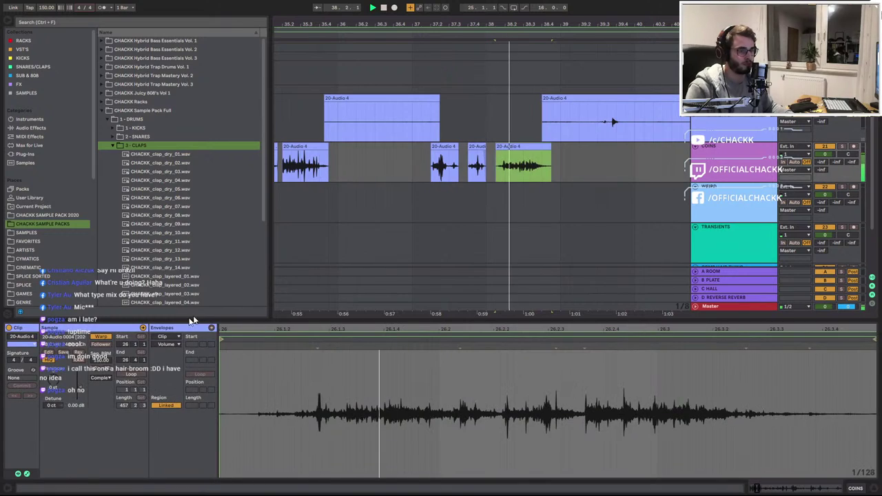
key(space)
key(space)
drag(80, 388, 79, 382)
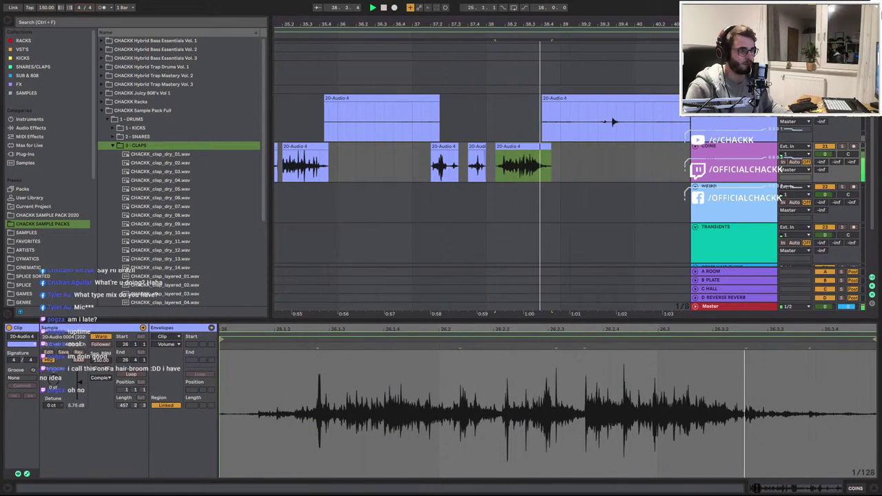
Check the take from 38.4 and extend the end of the bar 38 COINS clip to about 39.2
click(544, 124)
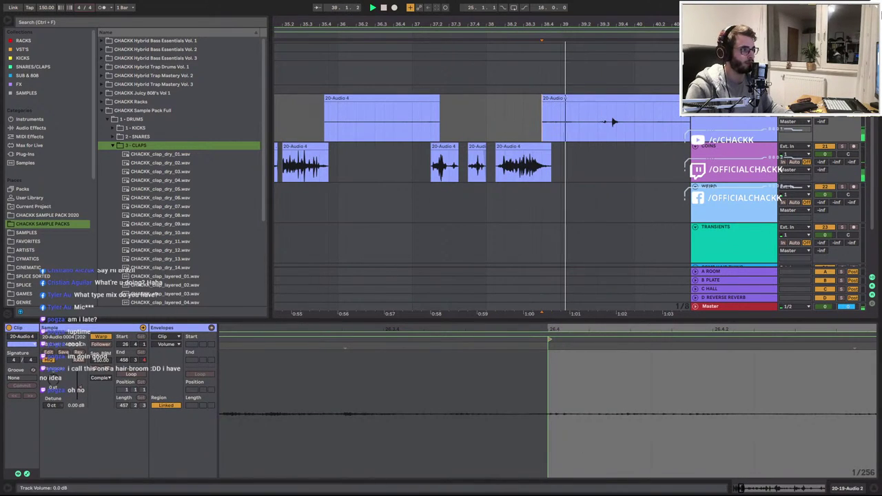
key(space)
key(space)
drag(550, 148, 578, 148)
key(space)
key(space)
Trim the start of the remaining take to 39.3.1 and audition it from there
click(548, 100)
drag(546, 102, 598, 101)
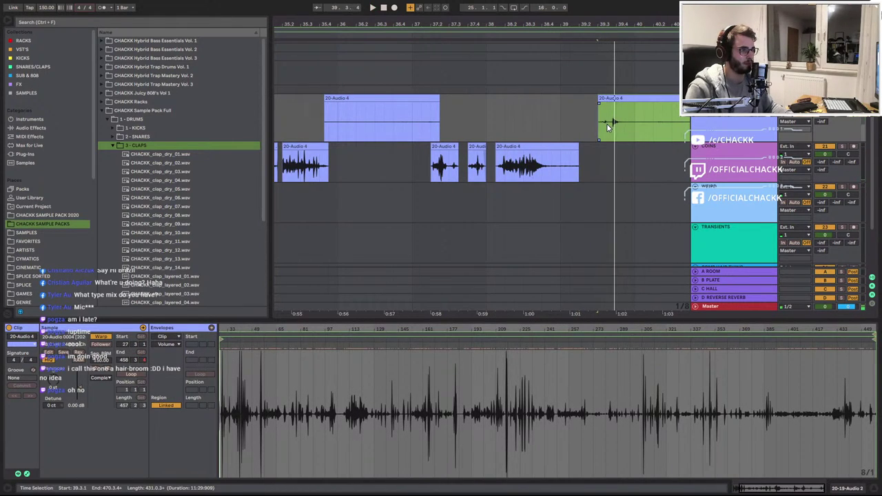
click(607, 122)
click(610, 129)
key(space)
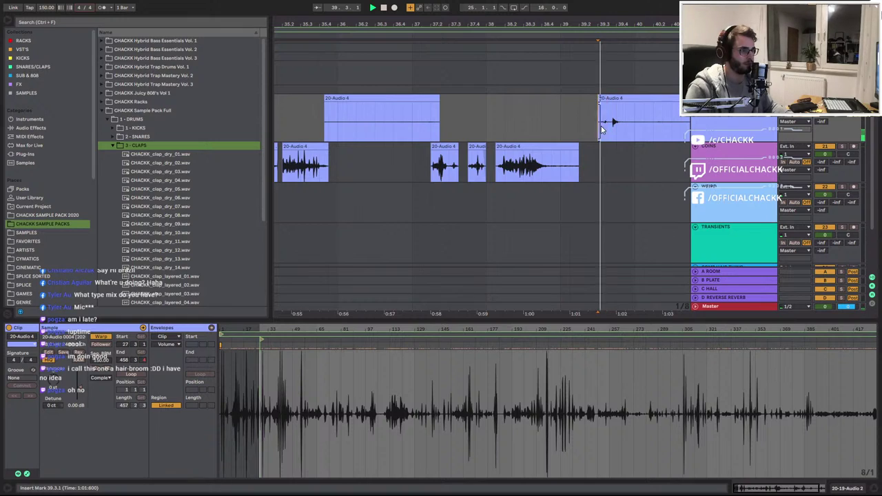
key(space)
Split the take on both sides of the hit near 39.4 and move that piece to the TRANSIENTS track
click(610, 122)
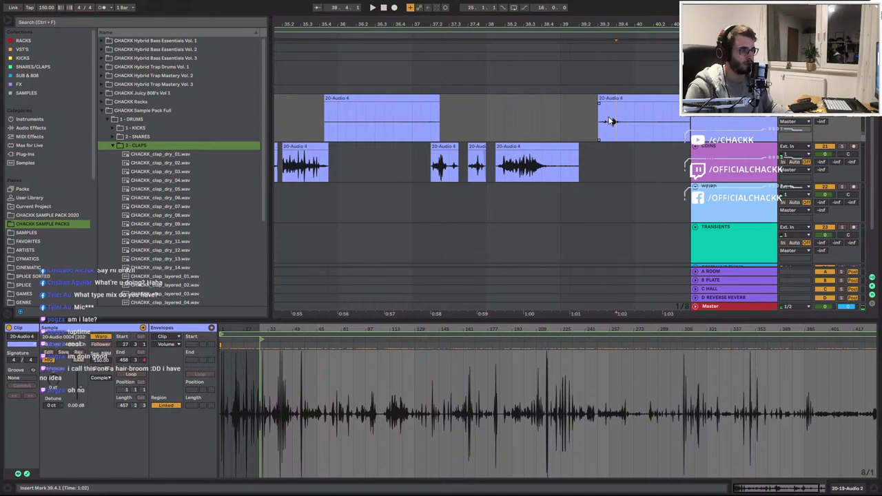
key(ctrl+e)
click(622, 128)
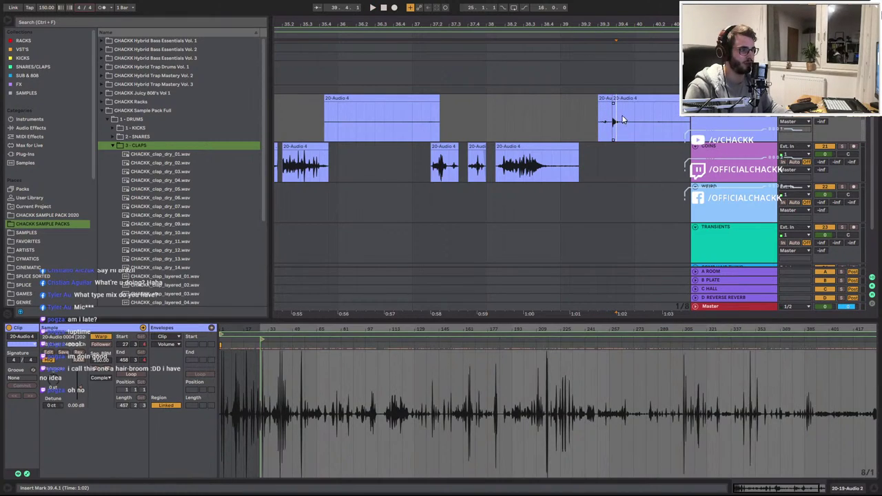
click(619, 128)
key(ctrl+e)
drag(619, 109, 610, 240)
Audition the new TRANSIENTS clip repeatedly and raise its gain to 11.8 dB
key(space)
key(space)
key(space)
key(space)
key(space)
drag(79, 388, 76, 381)
key(space)
key(space)
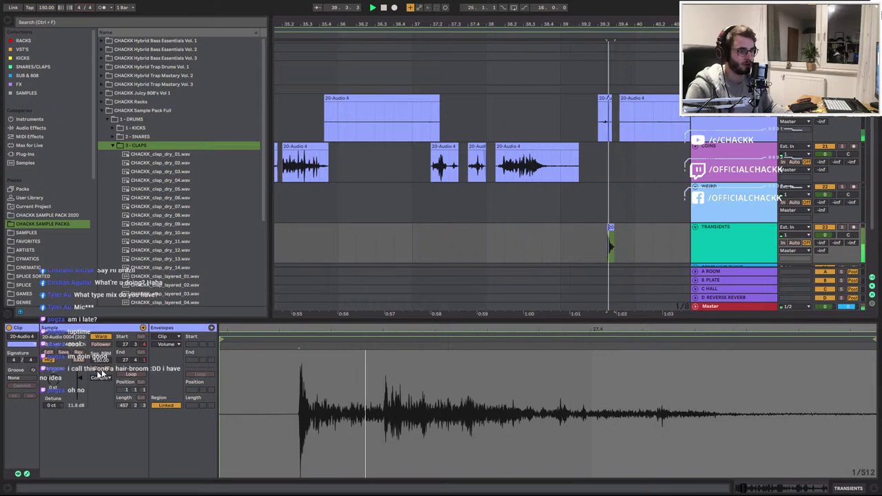
Trim the TRANSIENTS clip's start to its first peak and audition the result
drag(222, 339, 301, 338)
key(space)
key(space)
scroll(613, 244, up, 5)
key(space)
key(space)
key(space)
Move the trimmed hit from TRANSIENTS to the COINS track, behind the preceding clip, and audition it
drag(613, 233, 495, 164)
key(space)
key(space)
key(space)
Audition the leftover piece at 39.3 and cut out the tiny sound around 39.3.2
click(552, 135)
key(space)
key(space)
key(space)
key(space)
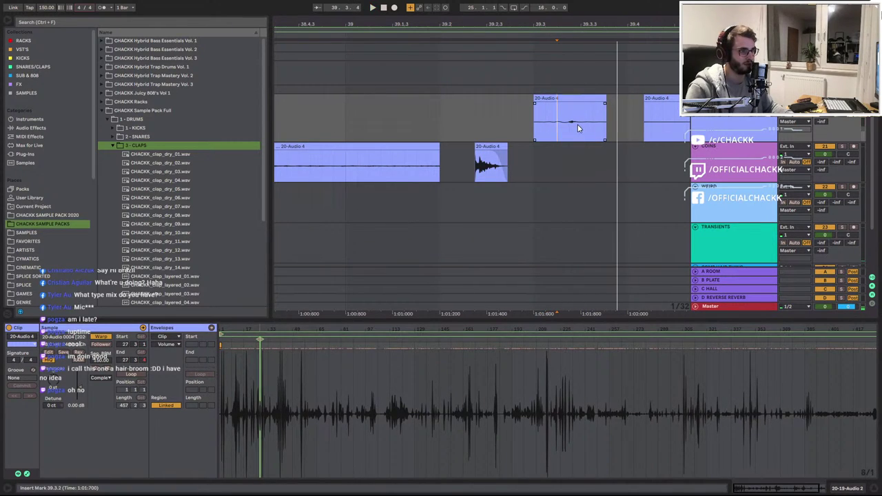
drag(578, 130, 560, 132)
key(ctrl+e)
Raise the gain of the tiny clip at 39.3.2 and audition it
key(space)
drag(80, 388, 79, 372)
key(space)
key(space)
key(space)
key(space)
Delete the silent piece before the tiny clip and trim the clip's start closer to its sound
click(545, 98)
key(Delete)
drag(557, 99, 566, 100)
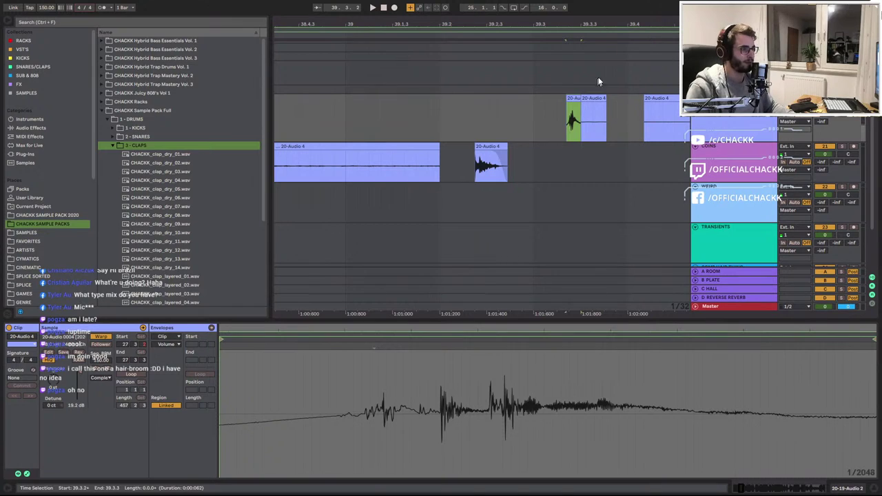
Set the tiny clip's gain to 20.7 dB, adjust its transposition and audition the changes
drag(77, 376, 53, 386)
key(space)
key(space)
key(space)
key(space)
key(space)
key(space)
key(space)
key(space)
key(space)
key(space)
key(space)
key(space)
Turn off warping for the tiny clip and audition it
click(102, 336)
key(space)
key(space)
key(space)
key(space)
key(space)
Delete the silent piece after the tiny clip and audition the clip again
click(593, 98)
key(Delete)
click(571, 100)
key(space)
key(space)
key(space)
key(space)
Lower the transposition of the unwarped tiny clip and audition it
drag(53, 377, 53, 386)
key(space)
key(space)
key(space)
key(space)
key(space)
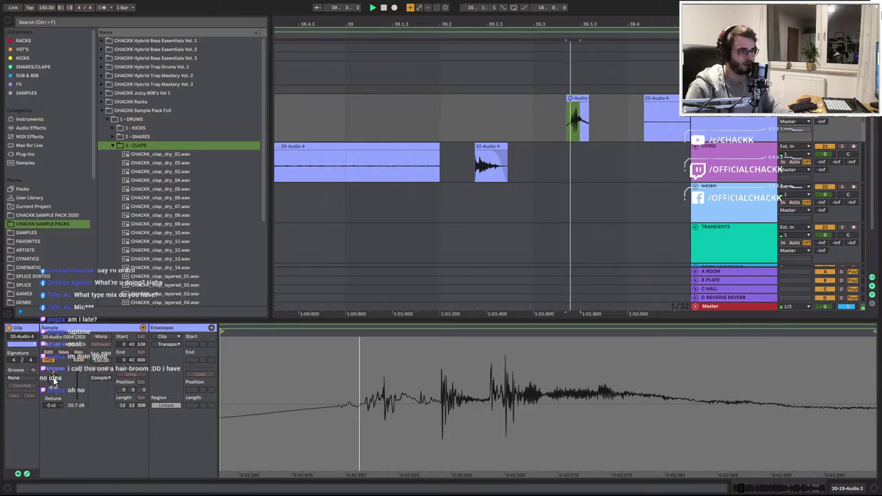
Delete the tiny clip at 39.3.2 from the source track
click(583, 107)
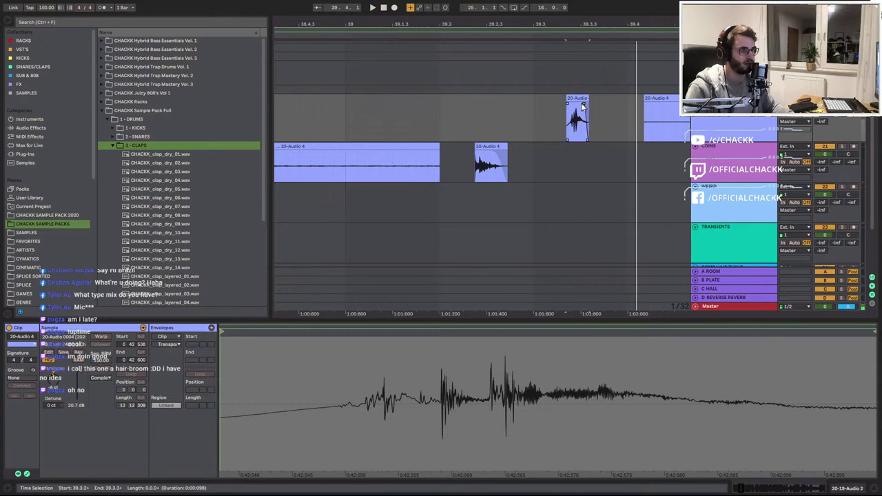
key(space)
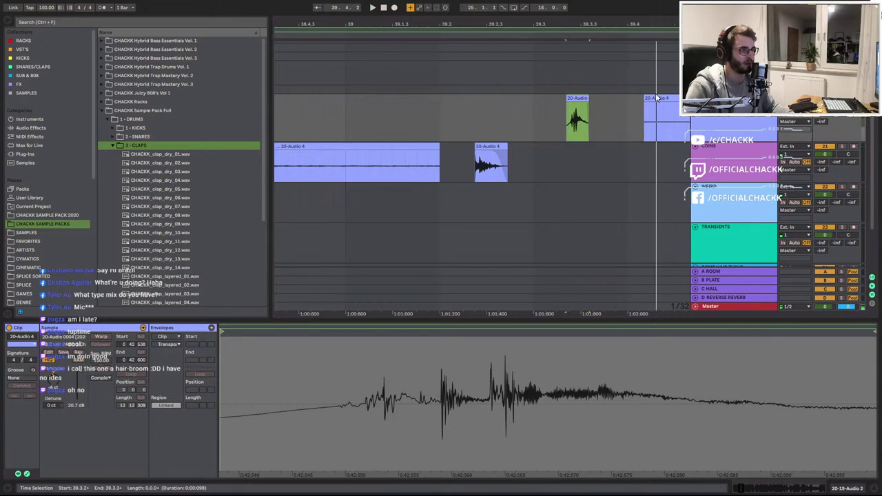
key(Delete)
Audition the take from bar 40 and isolate the small sound before bar 41 with splits around it, ending at 41.1.1
drag(630, 23, 443, 8)
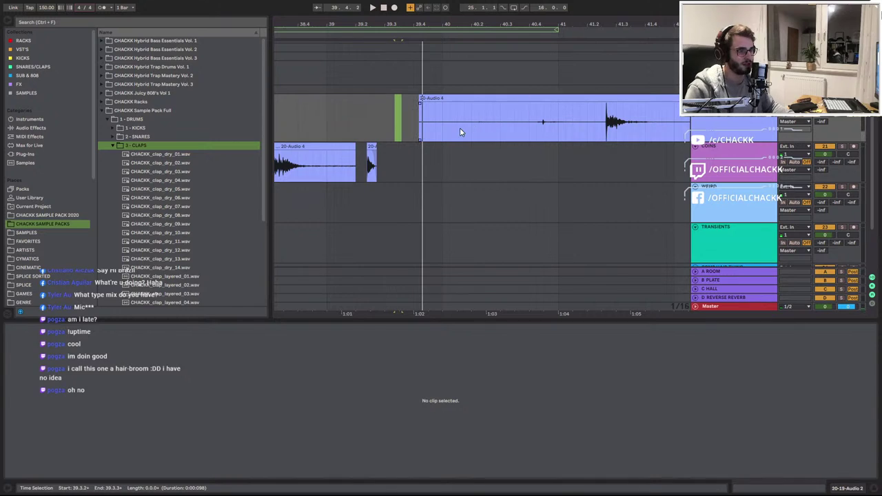
click(462, 131)
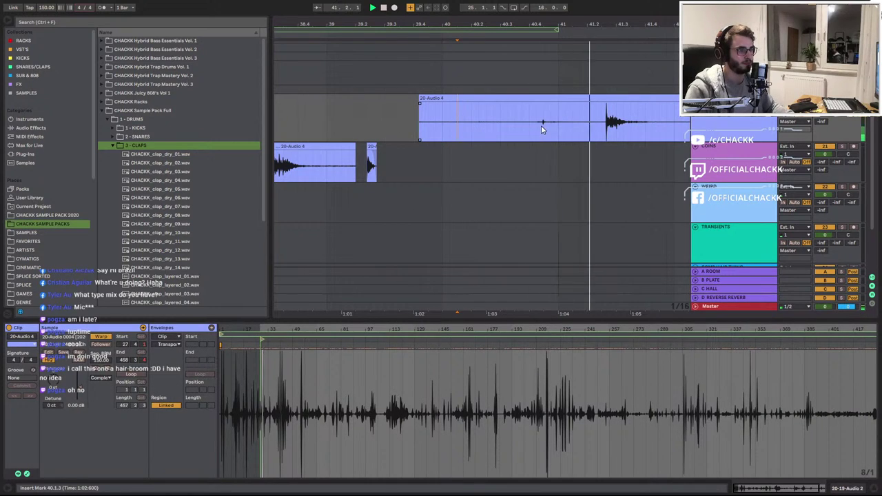
click(541, 125)
key(ctrl+e)
click(554, 126)
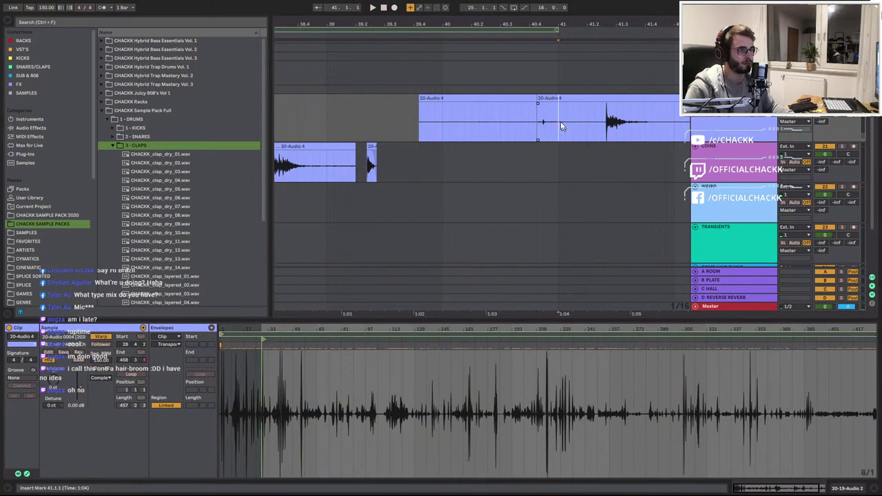
key(ctrl+e)
Raise the gain of the isolated clip before bar 41 and audition it repeatedly
click(545, 108)
key(space)
key(space)
key(space)
drag(79, 388, 80, 374)
key(space)
key(space)
key(space)
key(space)
key(space)
key(space)
key(space)
key(space)
key(space)
Move the isolated clip to the COINS track near bar 40, delete the silent piece before it and select the remaining take
drag(553, 99, 447, 159)
click(457, 97)
key(Delete)
click(584, 97)
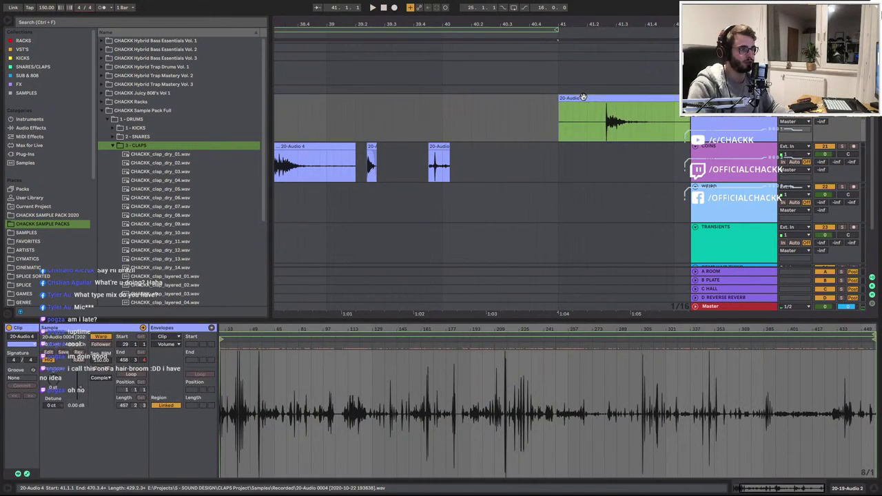
Split the take just before the sound after 41.2 and delete the silent piece that starts at 41.1.1
click(602, 123)
click(605, 131)
key(ctrl+e)
click(660, 136)
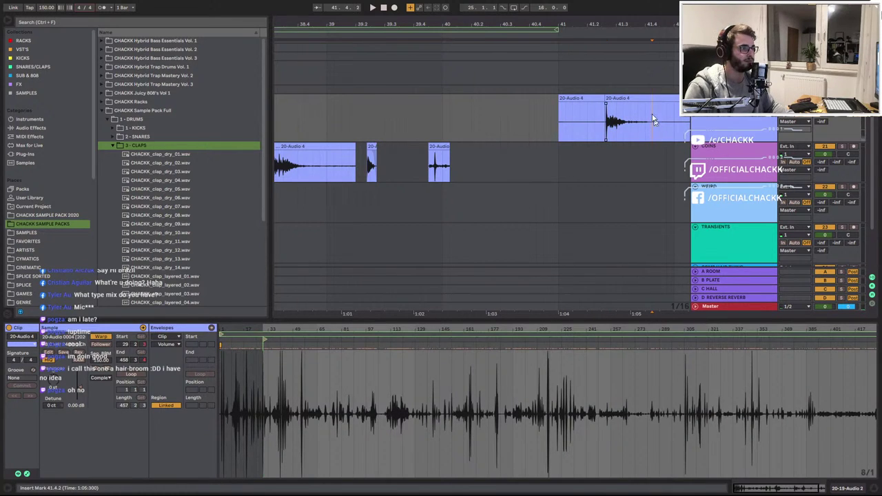
click(585, 98)
key(Delete)
Audition the sound after 41.2, split the take at 41.4.1 and move the isolated clip to the COINS track just before bar 41
click(612, 98)
key(space)
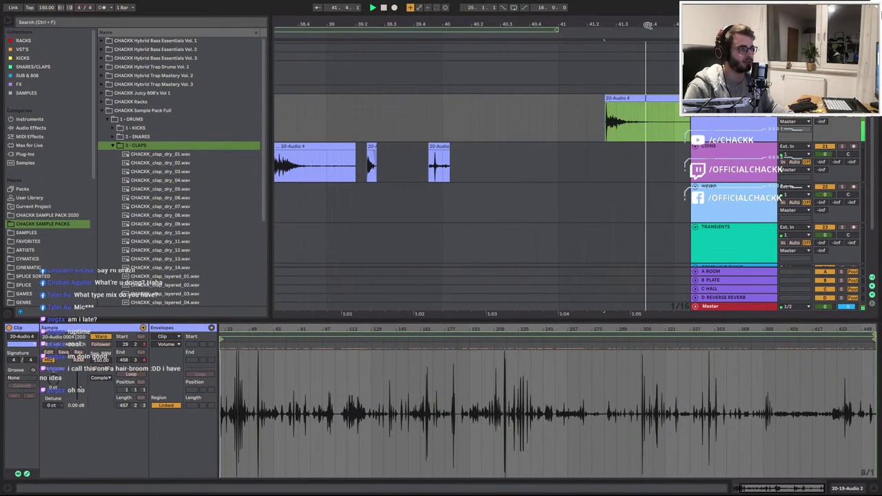
drag(649, 25, 522, 24)
key(space)
click(519, 124)
key(ctrl+e)
drag(507, 98, 421, 163)
Trim the remaining take's start to just before the sound at about 42.2.3 and split the take at 42.4.1
scroll(602, 122, down, 8)
scroll(413, 119, up, 2)
scroll(312, 125, up, 6)
click(348, 127)
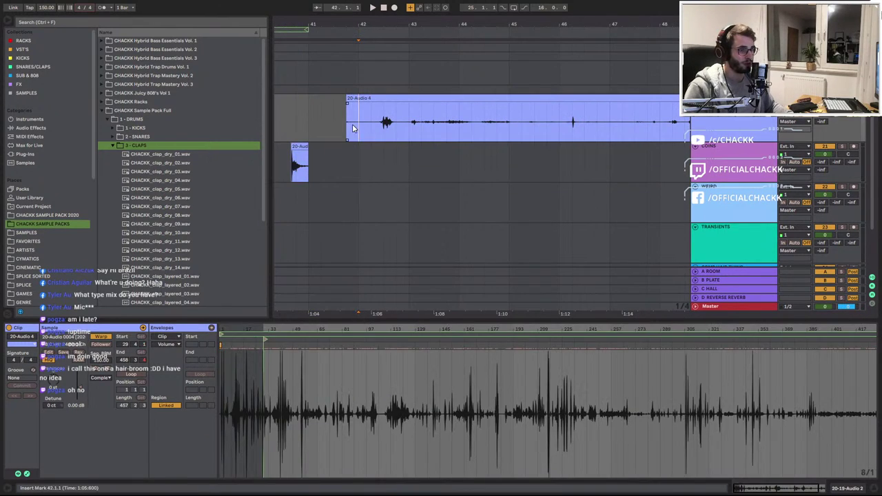
mouse_move(350, 112)
mouse_down()
mouse_move(372, 104)
mouse_move(360, 99)
mouse_up()
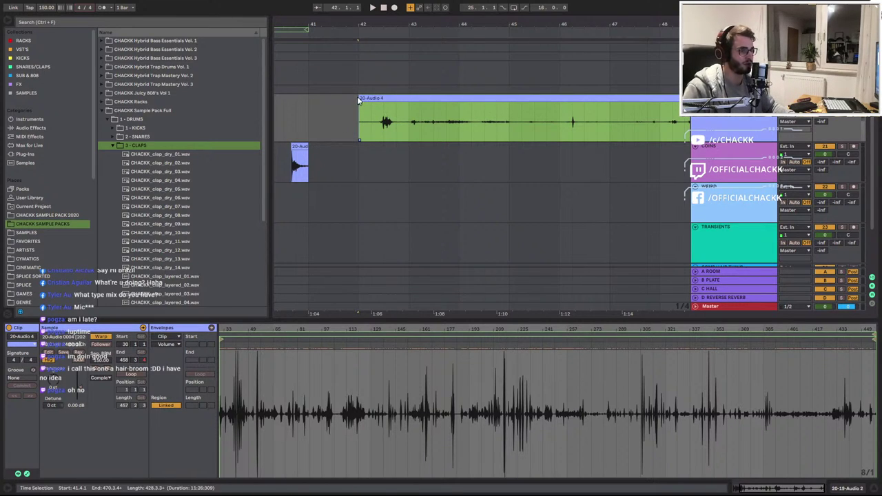
drag(360, 100, 373, 101)
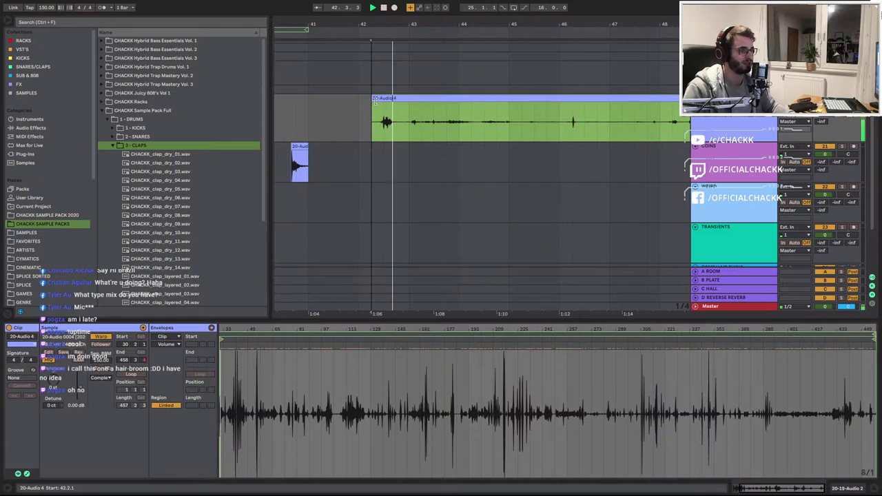
click(380, 104)
key(space)
click(396, 131)
key(ctrl+e)
Raise the isolated clip's gain to about 8 dB and audition it repeatedly
click(389, 98)
key(space)
key(space)
key(space)
drag(79, 389, 79, 381)
key(space)
key(space)
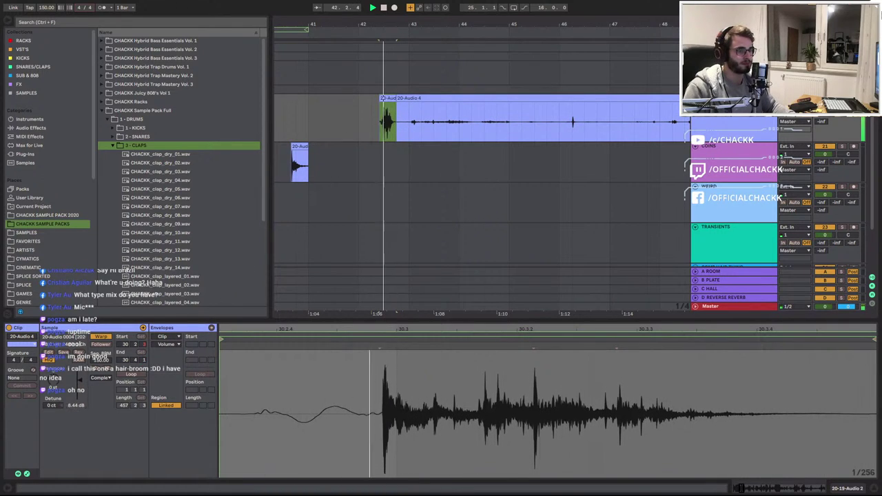
key(space)
key(space)
key(space)
Move the isolated clip to the COINS track near 41.2.3 and trim its sample start to the onset of the transient
drag(385, 98, 335, 154)
key(space)
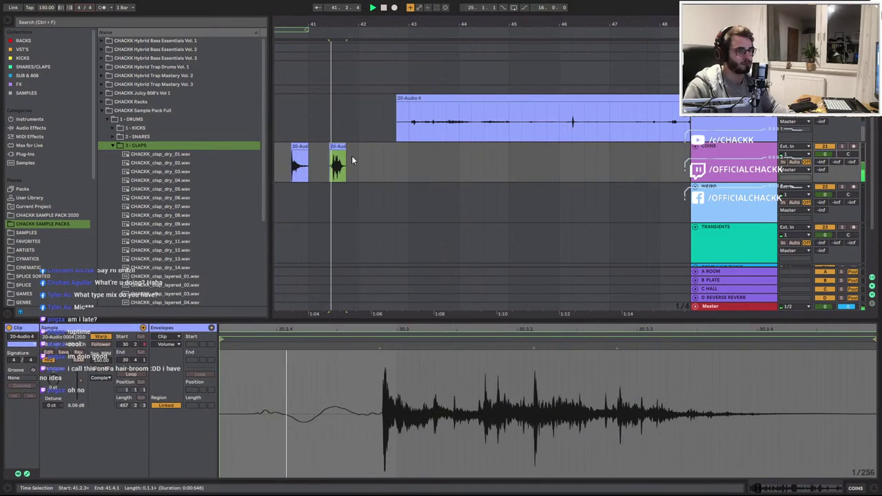
key(space)
key(space)
key(space)
drag(222, 350, 381, 354)
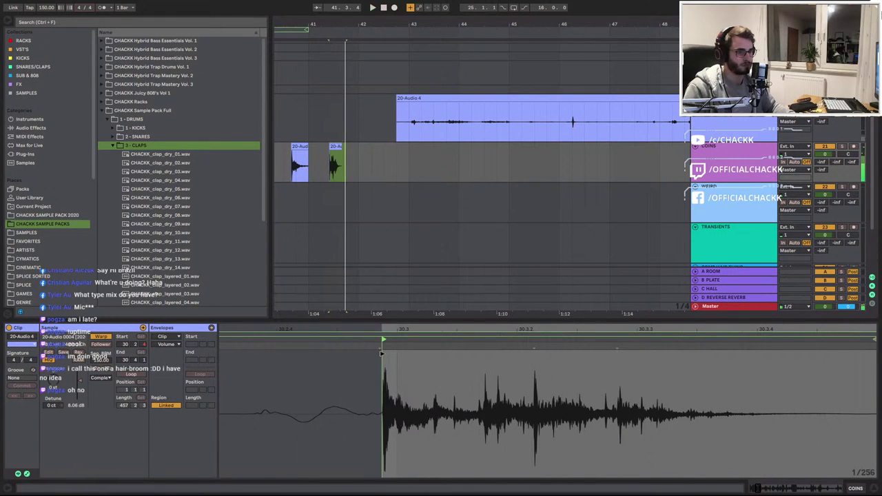
Trim the remaining take's start to 43.1.1 and audition it from there
click(403, 124)
drag(398, 104, 411, 103)
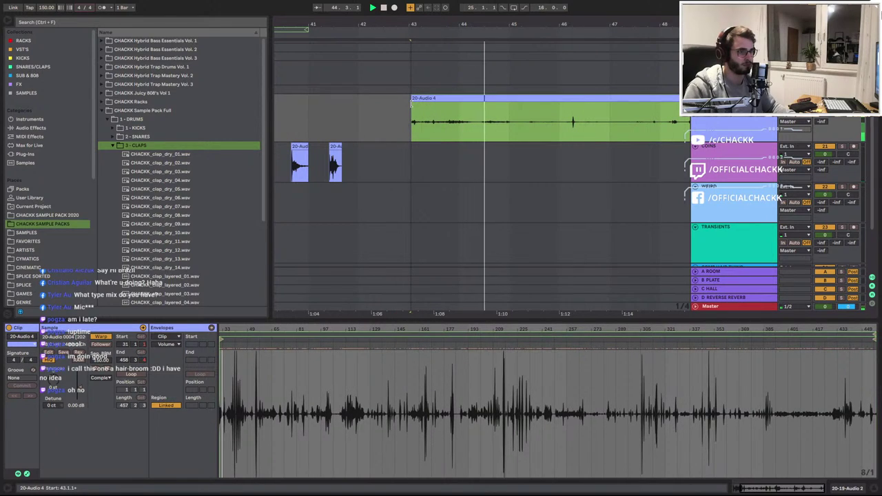
click(485, 128)
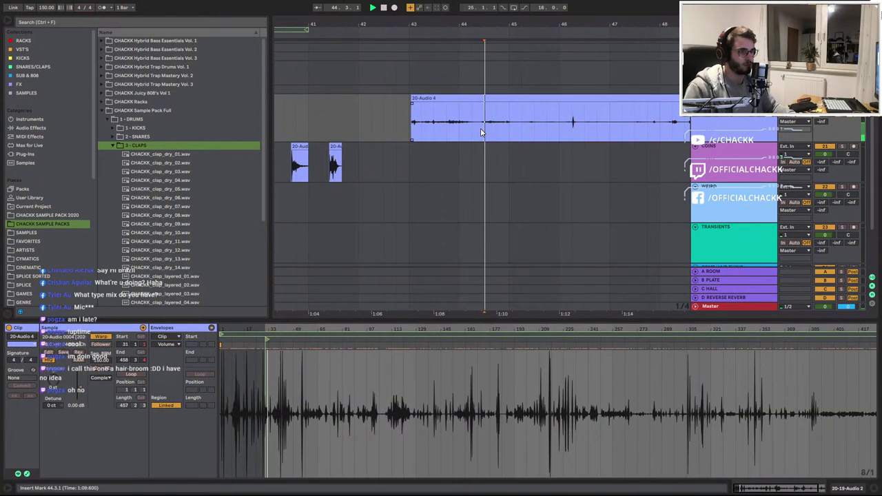
click(412, 133)
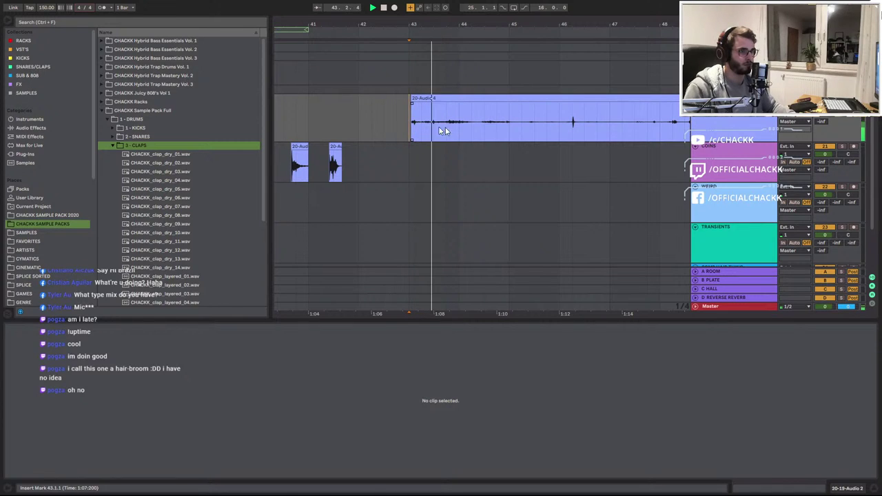
Split the take at bar 45 and move the separated two-bar piece to the COINS track at 42.1.1
click(509, 128)
key(ctrl+e)
drag(460, 106, 390, 155)
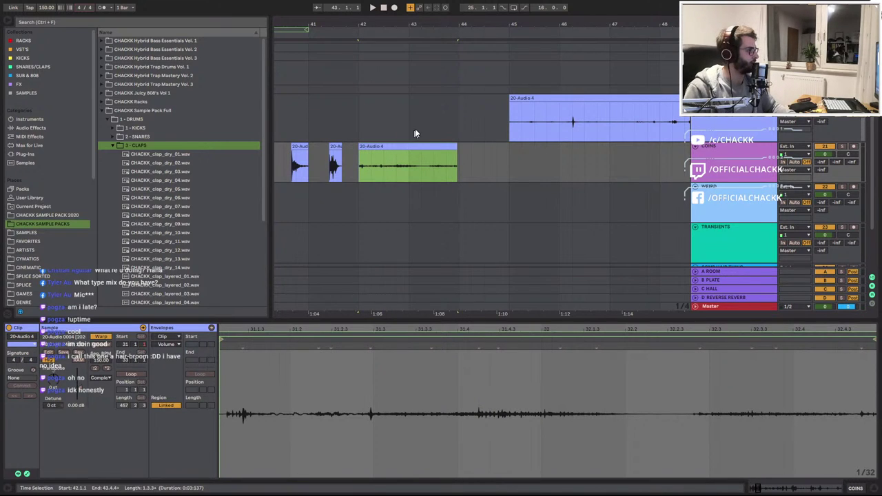
Raise the gain of the long COINS clip at bar 42 to 14.5 dB and audition it repeatedly
key(space)
drag(81, 388, 82, 375)
key(space)
key(space)
key(space)
key(space)
key(space)
key(space)
key(space)
key(space)
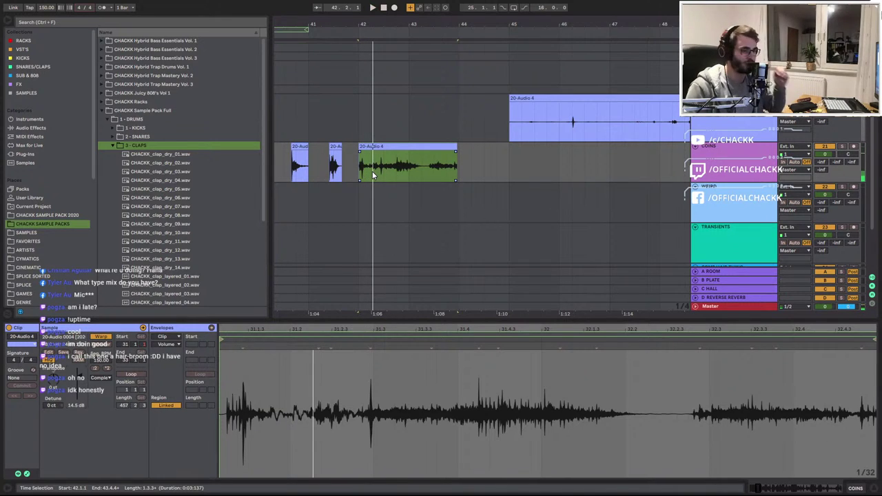
key(space)
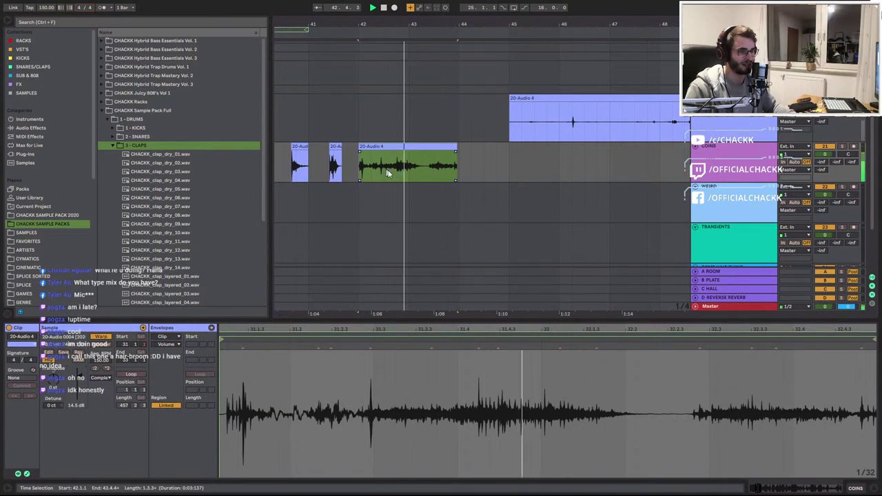
key(space)
key(space)
key(space)
Split the COINS clip at 42.2.1, shift the longer piece to 42.3.1 and audition the short piece with a fade-out
click(371, 171)
key(ctrl+e)
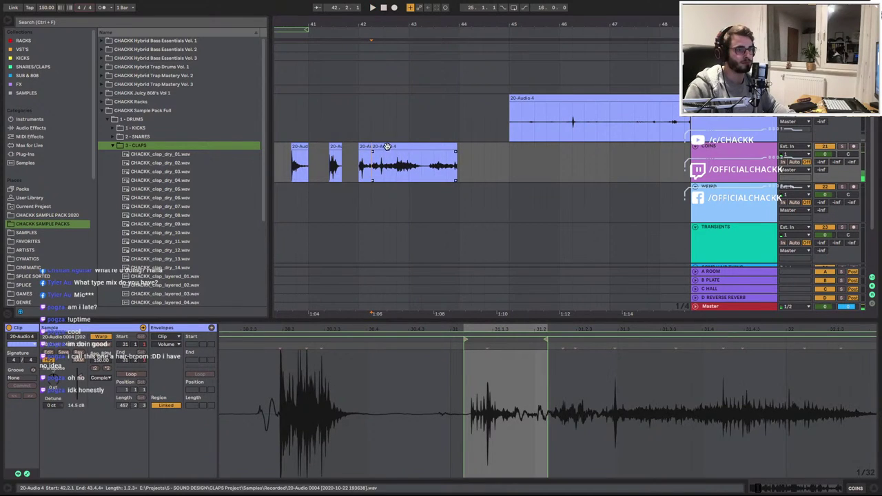
click(386, 147)
key(Right)
click(368, 167)
key(space)
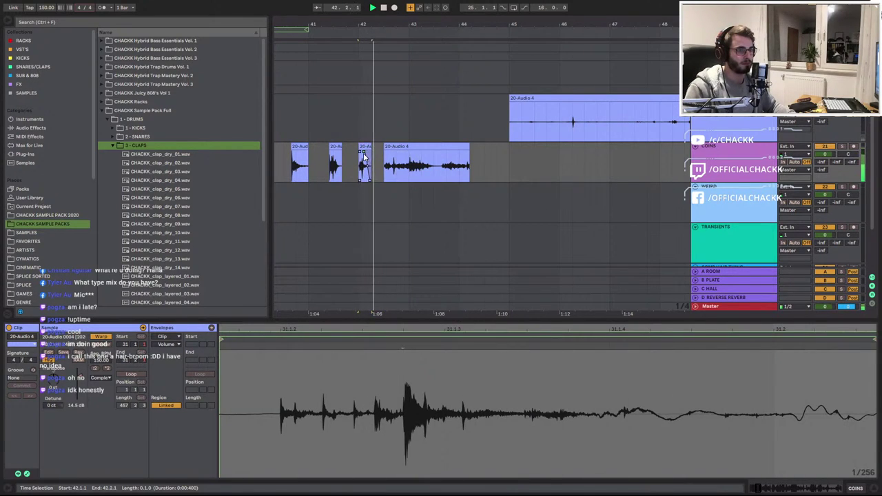
Audition the longer COINS piece, split it at 43.3.1 and move its last part to 43.4.1
click(399, 153)
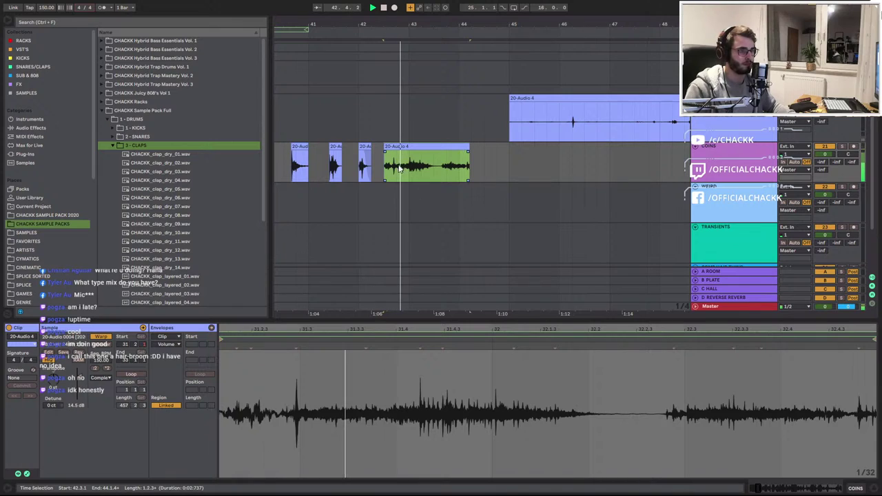
key(space)
click(437, 165)
key(ctrl+e)
drag(446, 147, 457, 158)
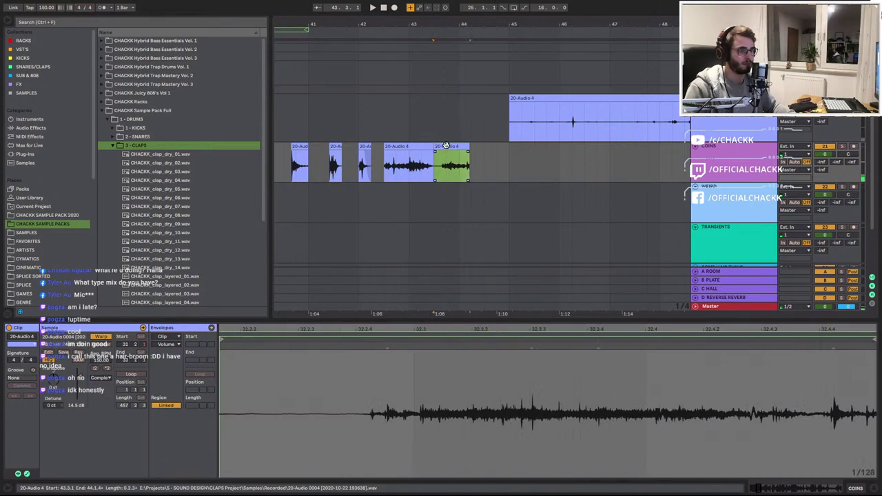
Trim the silence from the start of the last COINS piece, shorten its end to about bar 44 and audition it
drag(229, 348, 364, 348)
drag(473, 154, 460, 151)
key(space)
key(space)
key(space)
key(space)
key(space)
key(space)
mouse_move(460, 155)
mouse_down()
mouse_move(471, 155)
mouse_move(459, 150)
mouse_up()
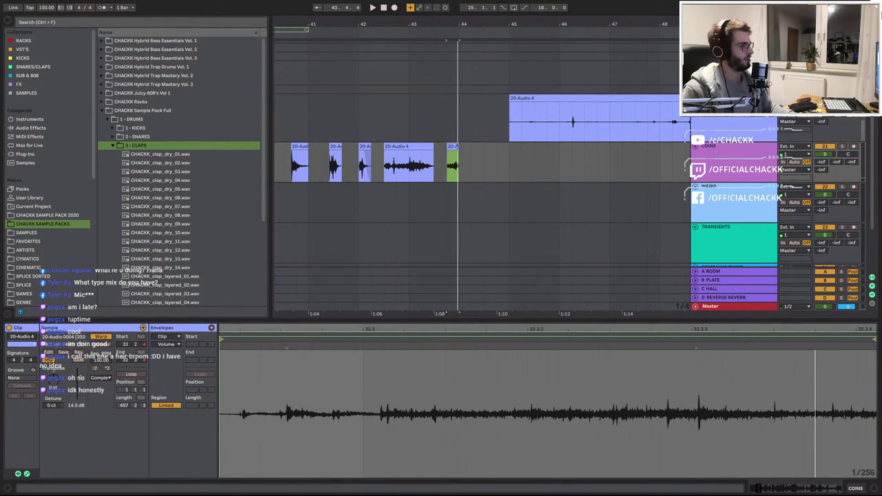
Audition the take from bar 45, isolate the transient after 46.1 by splitting at 46.3.1, and move it to the COINS track near 44.2.4
click(540, 98)
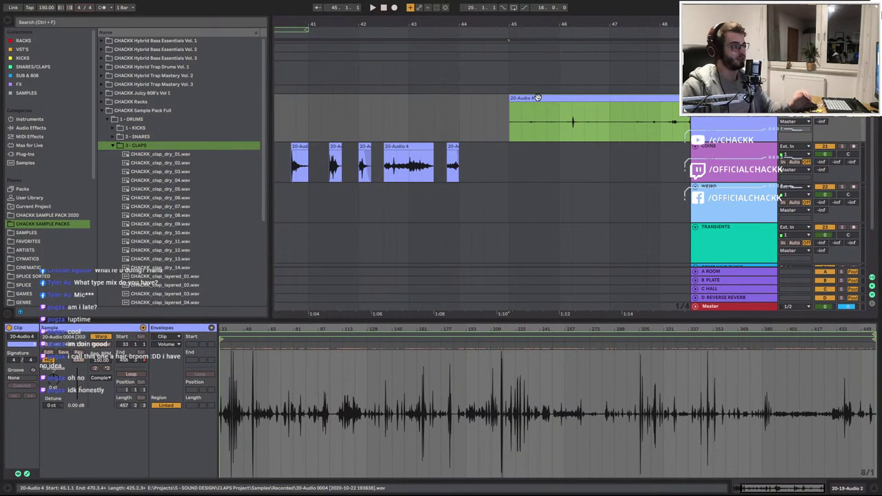
key(space)
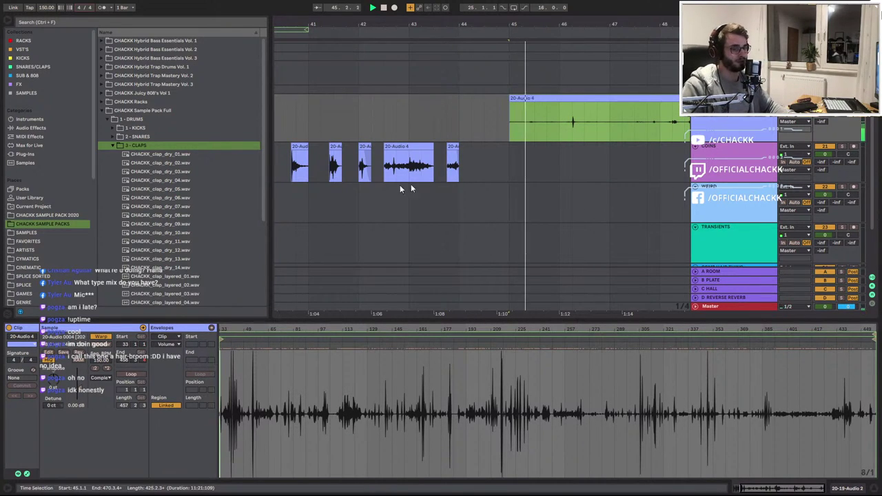
key(space)
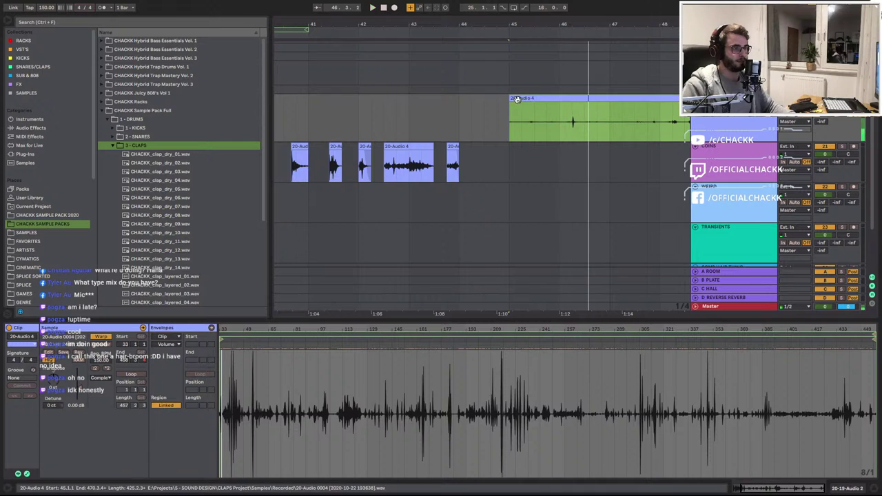
drag(510, 104, 492, 169)
click(586, 124)
key(ctrl+e)
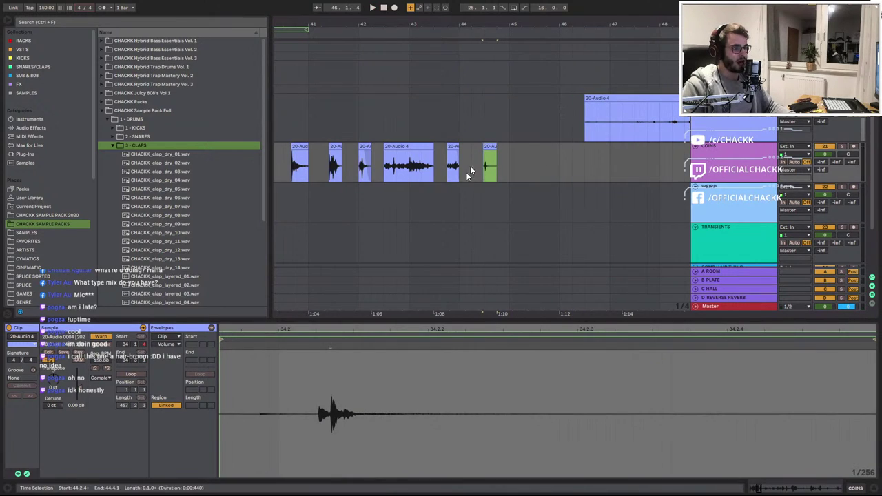
Raise the isolated transient's gain to 9.38 dB and move the clip down to the TRANSIENTS track
key(space)
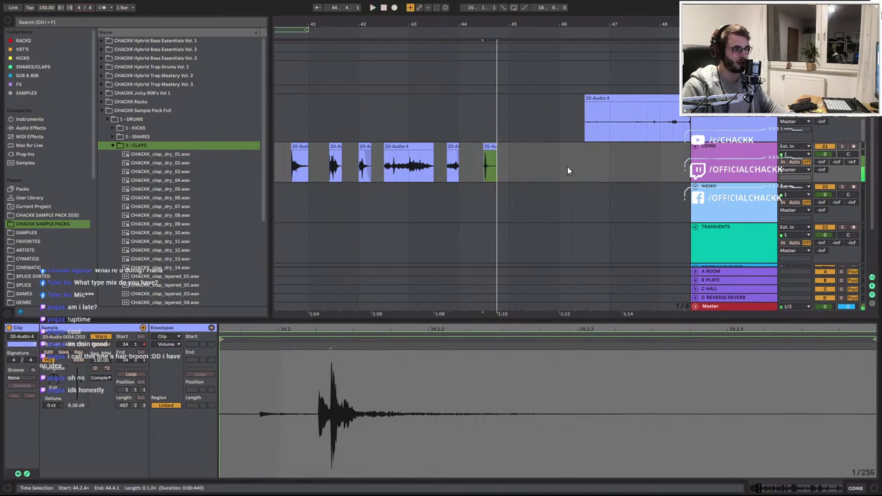
drag(490, 166, 493, 244)
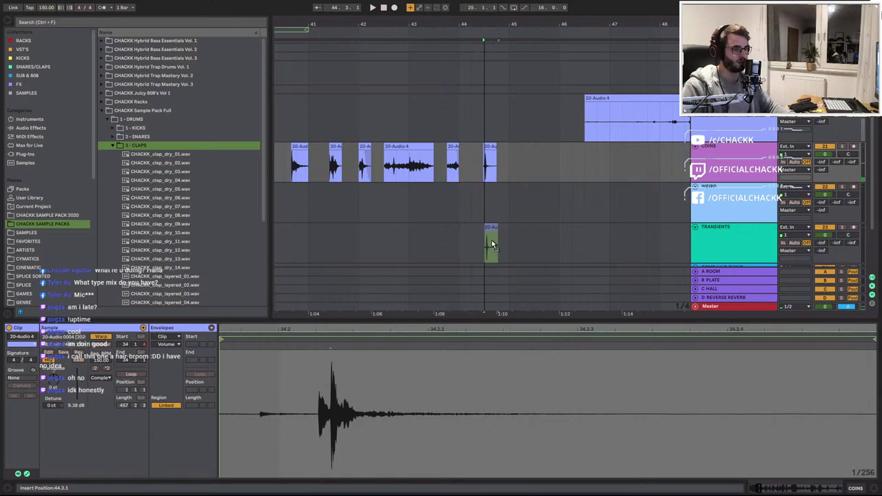
Audition the remaining take from 46.3.1 and split it at 47.1.1
click(592, 122)
key(space)
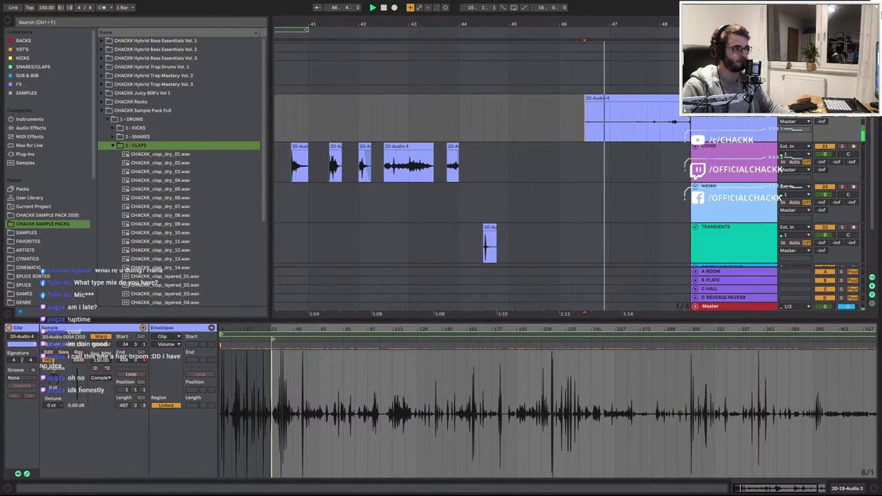
key(space)
click(606, 129)
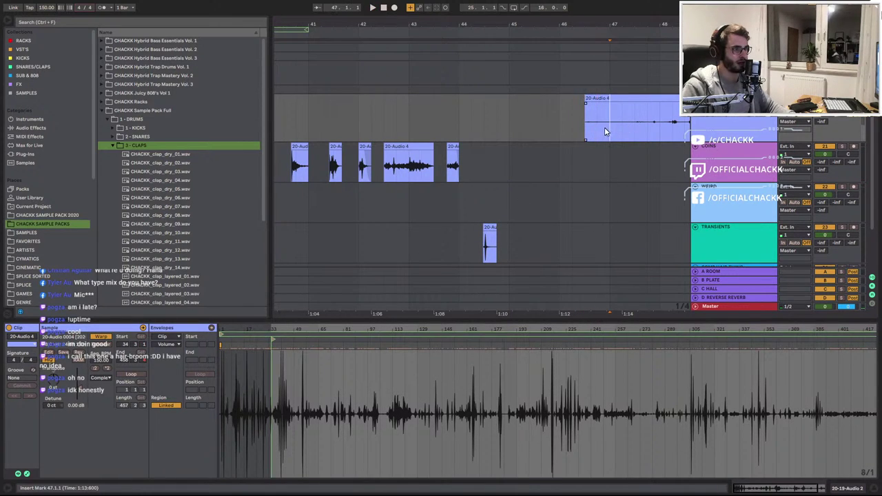
key(ctrl+e)
Raise the gain of the clip at 46.3.1 to 24.0 dB, shorten its end to about 46.4.3 and audition it
drag(81, 391, 81, 372)
key(space)
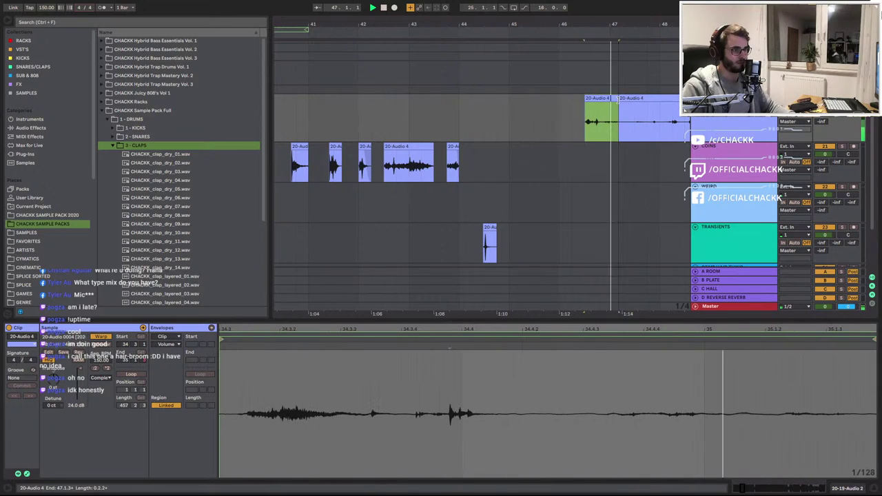
drag(608, 99, 603, 102)
key(space)
key(space)
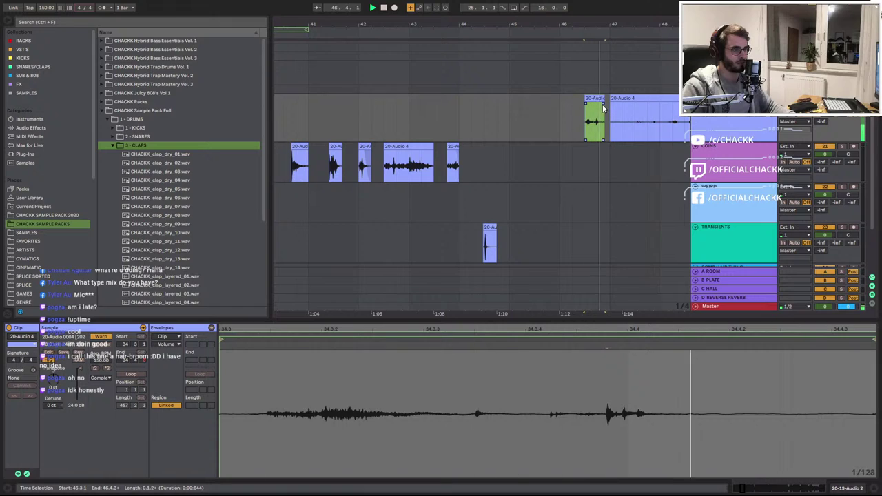
key(space)
key(space)
key(space)
Consolidate the boosted clip at 46.3.1 into a new sample, set its gain to -1.85 dB and audition it
click(595, 99)
key(ctrl+j)
double_click(79, 395)
key(space)
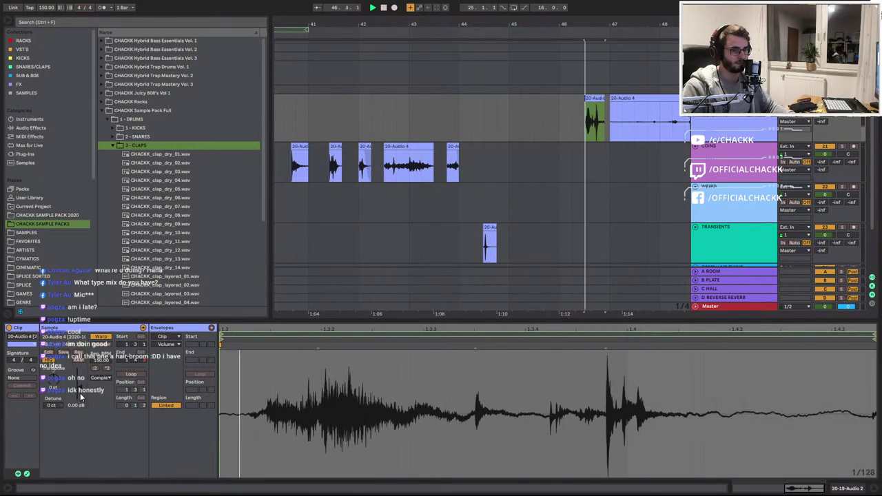
key(space)
key(space)
drag(81, 391, 81, 393)
key(space)
key(space)
key(space)
key(space)
Shorten the consolidated clip to end just after 46.4.1 with a short fade-out and move it to the COINS track
scroll(597, 129, up, 4)
drag(634, 104, 608, 105)
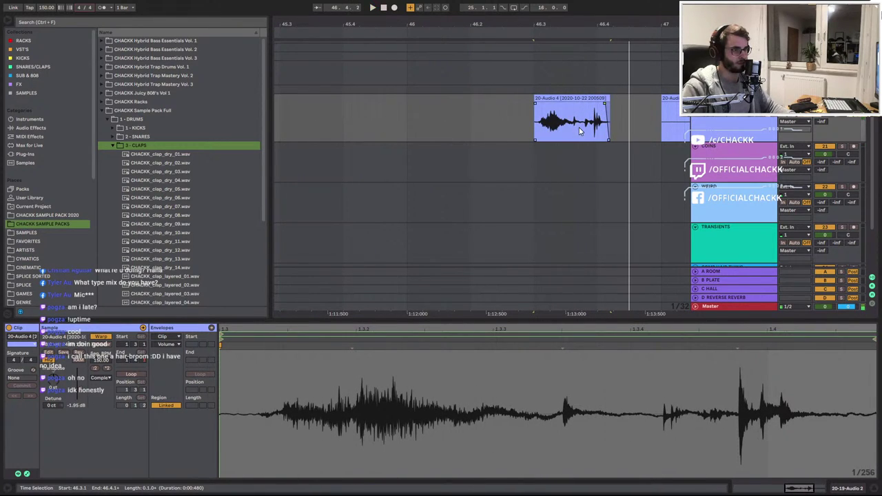
drag(580, 131, 579, 160)
Audition the take from bar 47 and isolate the small sound between 47.4.3 and 47.4.4 with splits
drag(593, 25, 450, 14)
click(460, 132)
key(space)
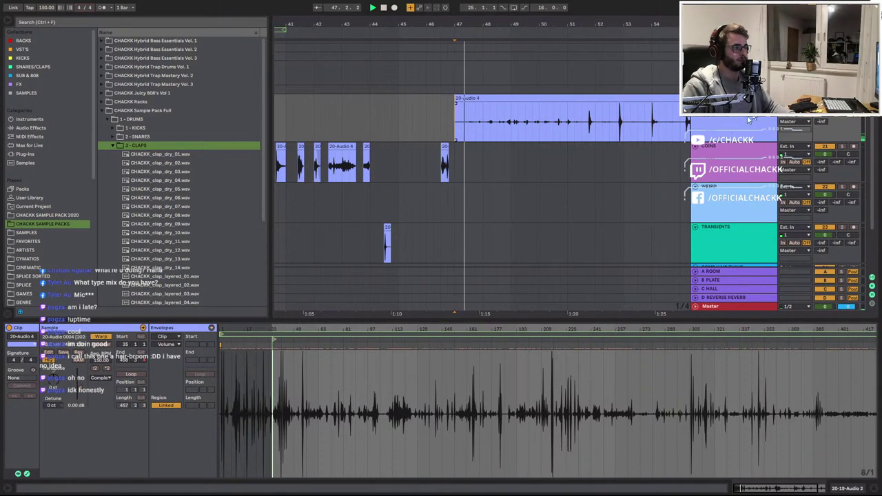
scroll(482, 131, up, 5)
key(space)
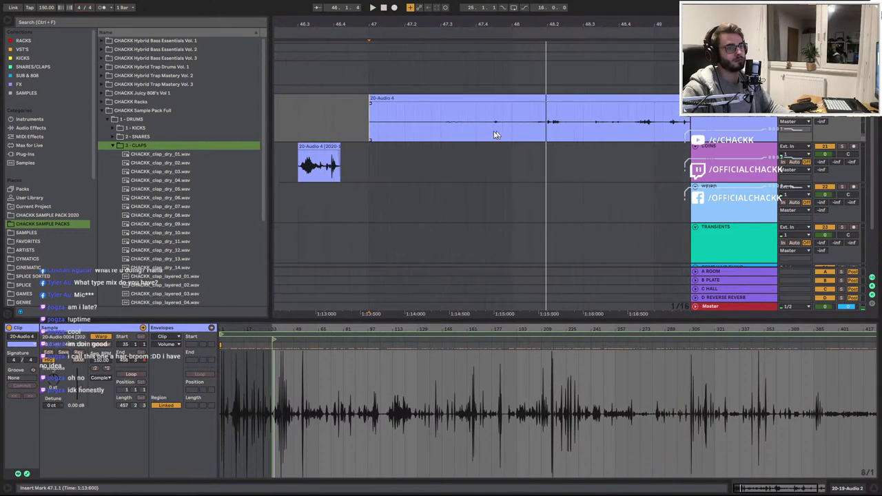
key(space)
drag(495, 132, 501, 131)
key(ctrl+e)
Raise the gain of the isolated clip at 47.4.3 to 22.4 dB and audition it repeatedly
drag(81, 391, 81, 371)
key(space)
key(space)
key(space)
key(space)
key(space)
key(space)
key(space)
key(space)
Move the isolated clip to the TRANSIENTS track at 47.4.2, delete the silent piece from bar 47 and audition the remaining take
drag(497, 99, 487, 238)
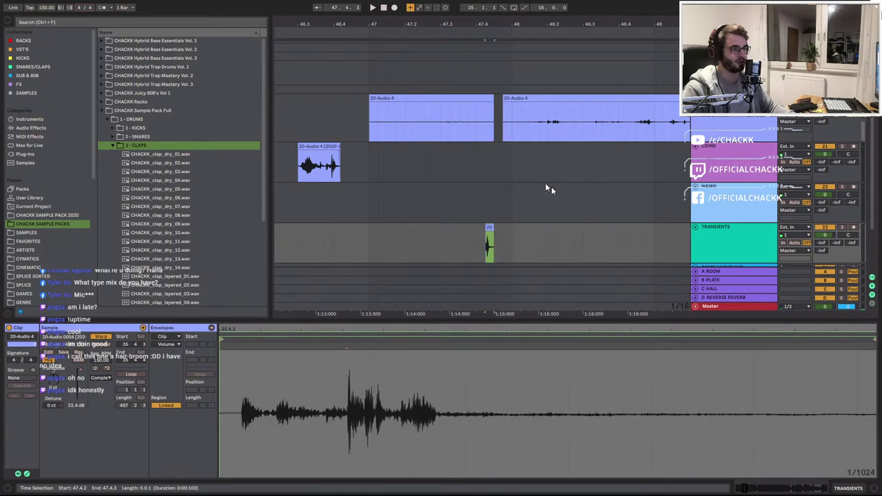
click(482, 102)
key(Delete)
click(522, 99)
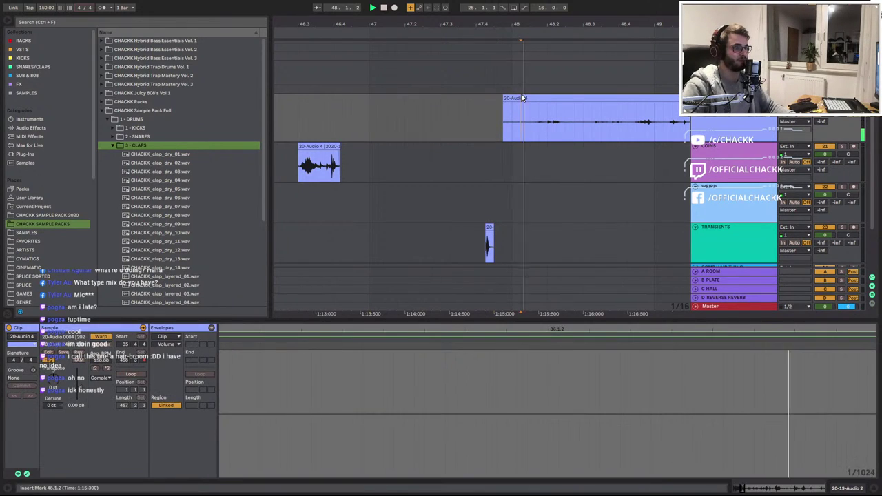
Audition the remaining take around bar 48 and trim its silent start to 48.2.1
key(space)
key(space)
key(space)
drag(506, 100, 546, 109)
key(space)
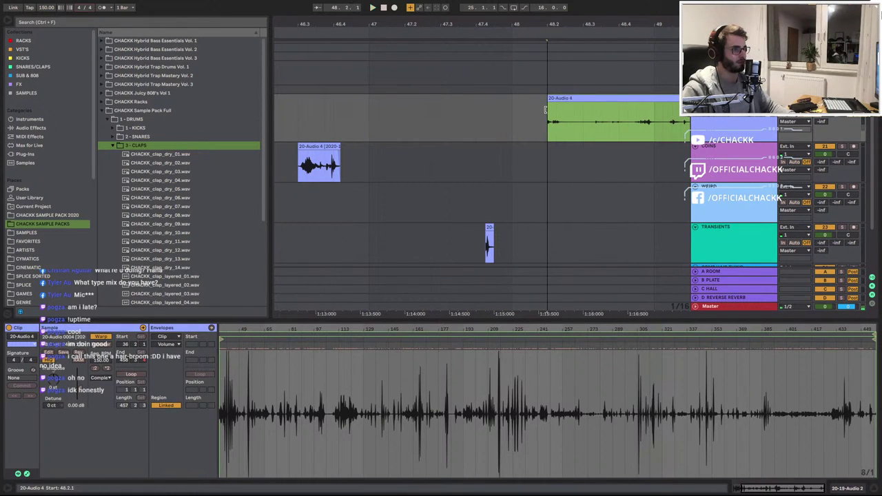
Audition the take from 48.2.1 and split off the short sound ending at 48.2.3
key(space)
key(space)
key(space)
click(563, 126)
key(ctrl+e)
click(556, 99)
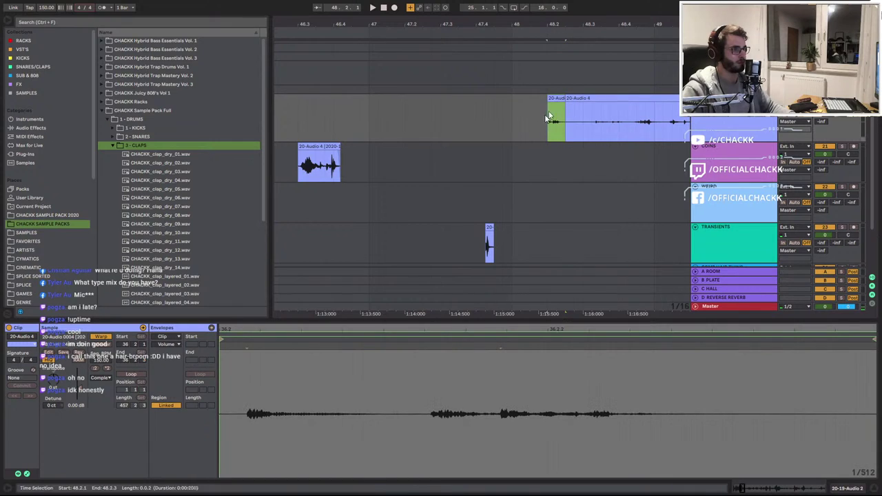
Raise the split-off clip's gain to 18.2 dB, audition it and move it to the TRANSIENTS track at 48.1.1
drag(81, 388, 82, 372)
key(space)
key(space)
key(space)
key(space)
key(space)
key(space)
drag(557, 98, 521, 238)
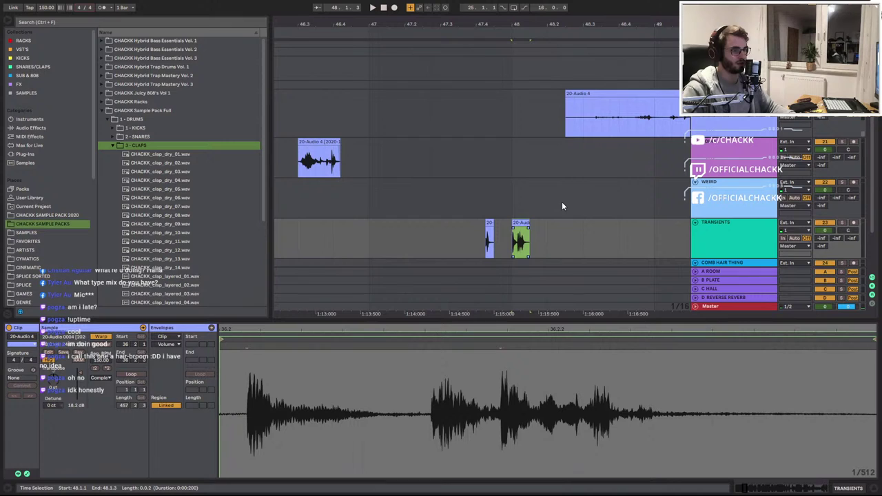
Audition the take around 48.3 and split off the piece ending at 48.4.2
click(590, 121)
key(space)
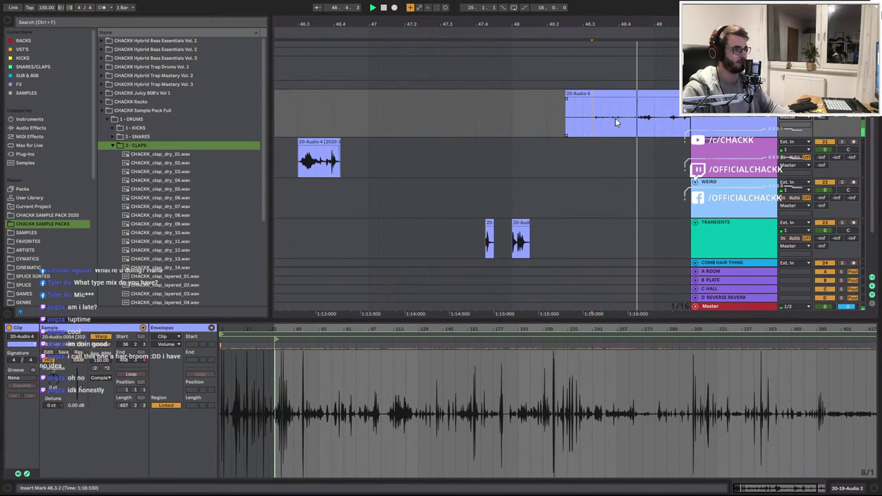
key(space)
click(627, 124)
key(ctrl+e)
click(606, 94)
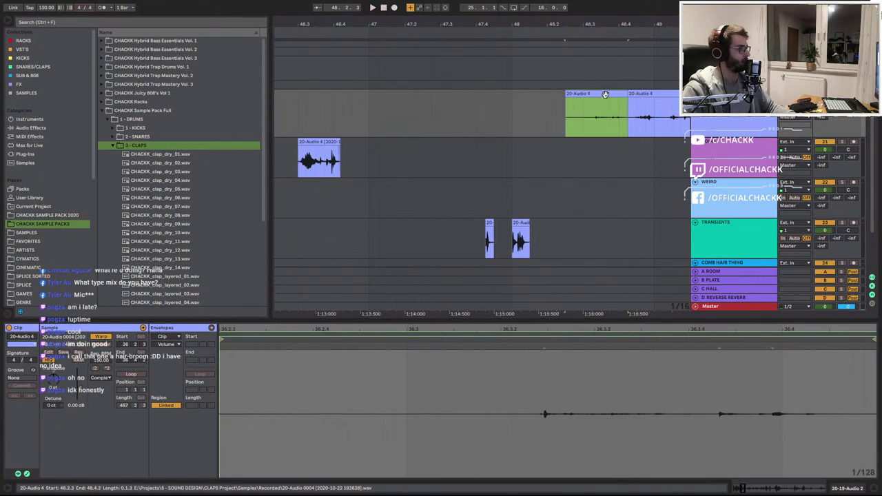
Trim the split-off piece to one beat, move it earlier on its track away from the take and audition it
drag(605, 93, 493, 97)
key(space)
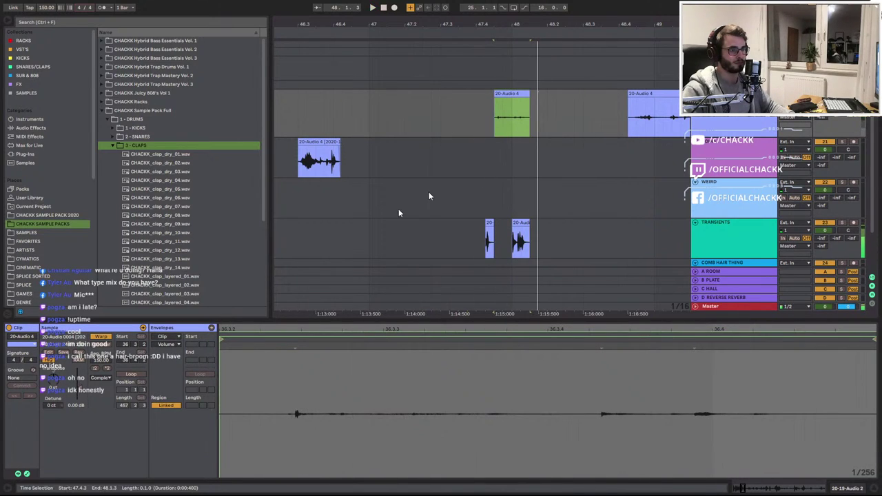
drag(515, 94, 452, 97)
key(space)
Raise the piece's gain to 15.6 dB, audition it and move it to the COINS track at 47.2.2
drag(81, 390, 81, 362)
key(space)
key(space)
key(space)
key(space)
key(space)
drag(451, 93, 430, 148)
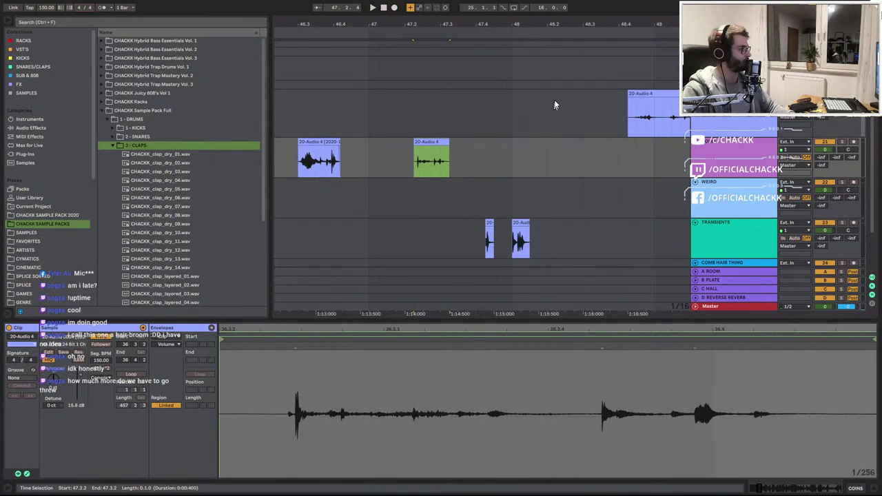
Try duplicating the first 48 bars of the COINS track repeatedly along the arrangement, and undo all the copies
drag(552, 22, 336, 2)
drag(552, 5, 552, 1)
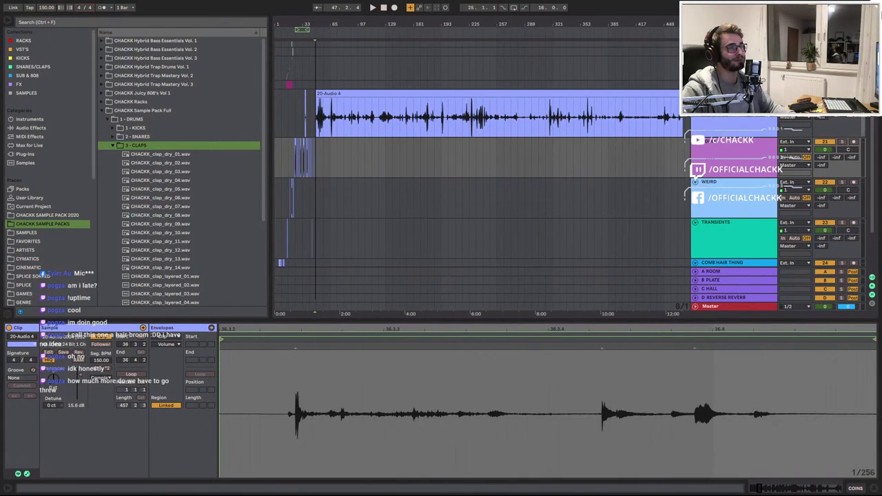
drag(271, 159, 331, 160)
drag(407, 23, 403, 19)
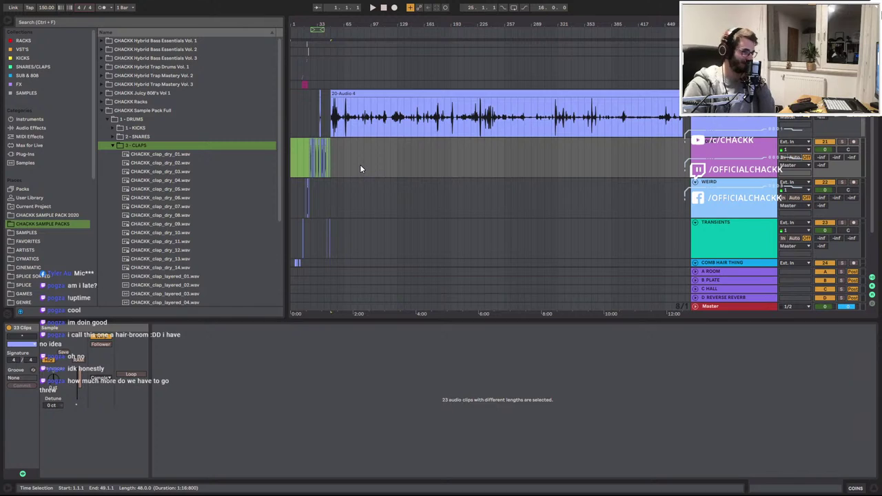
key(ctrl+d)
key(ctrl+d)
key(ctrl+d)
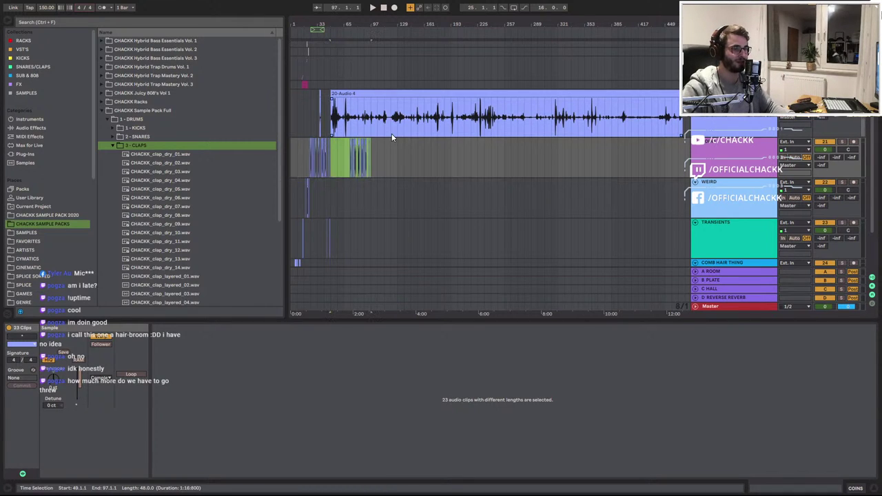
key(ctrl+d)
key(ctrl+d)
key(ctrl+d)
key(ctrl+d)
key(ctrl+d)
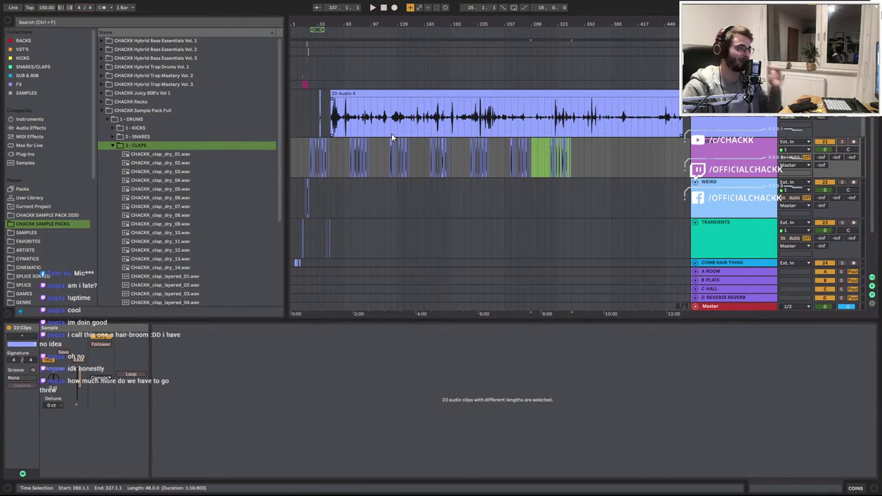
key(ctrl+d)
key(ctrl+z)
key(ctrl+z)
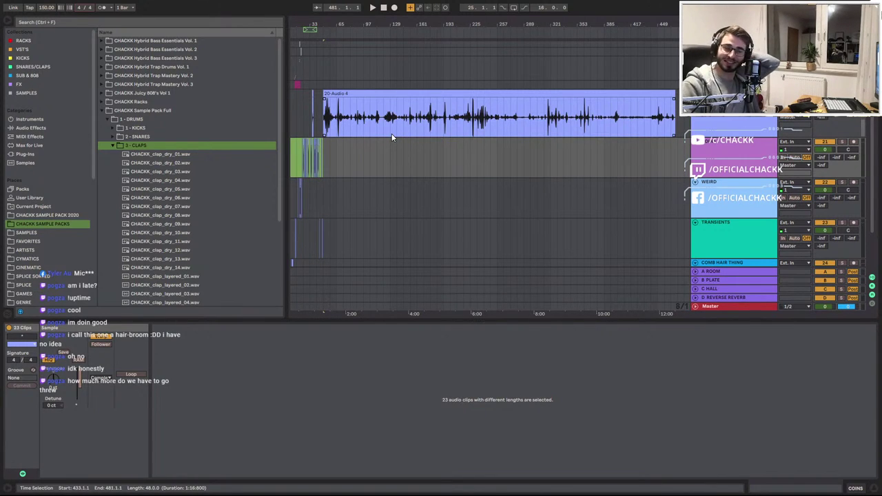
Audition the remaining take from 48.4.2 and split off the piece ending at 49.2.2
scroll(330, 138, up, 5)
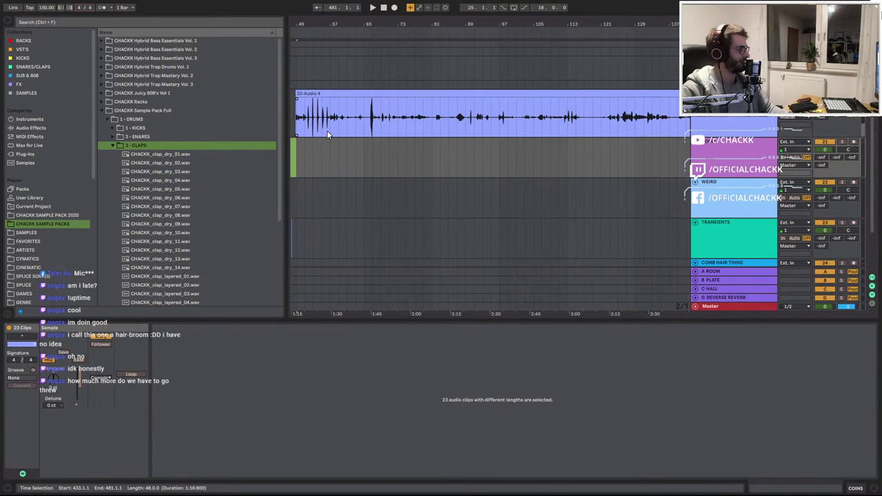
scroll(323, 128, up, 3)
drag(319, 27, 511, 25)
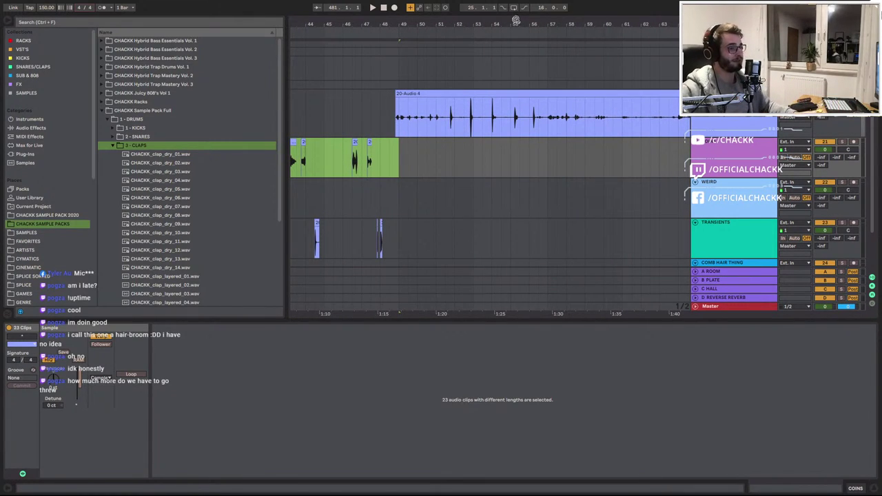
drag(380, 20, 525, 21)
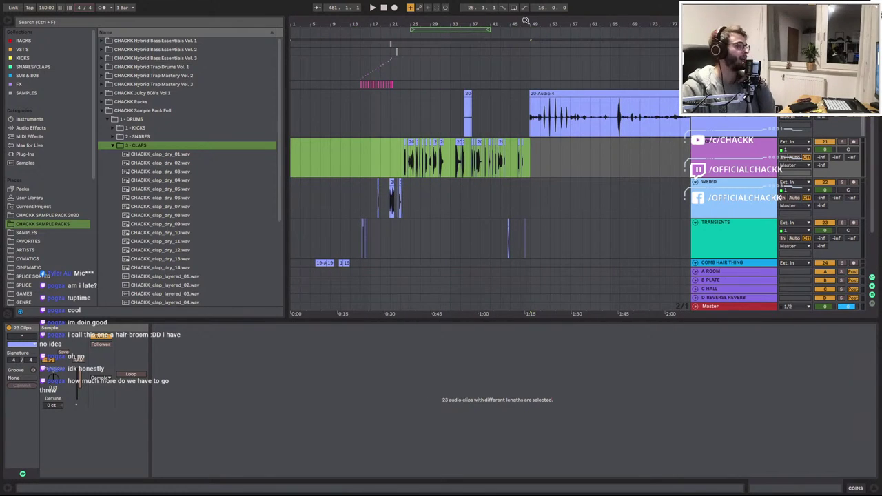
scroll(543, 115, up, 5)
click(489, 127)
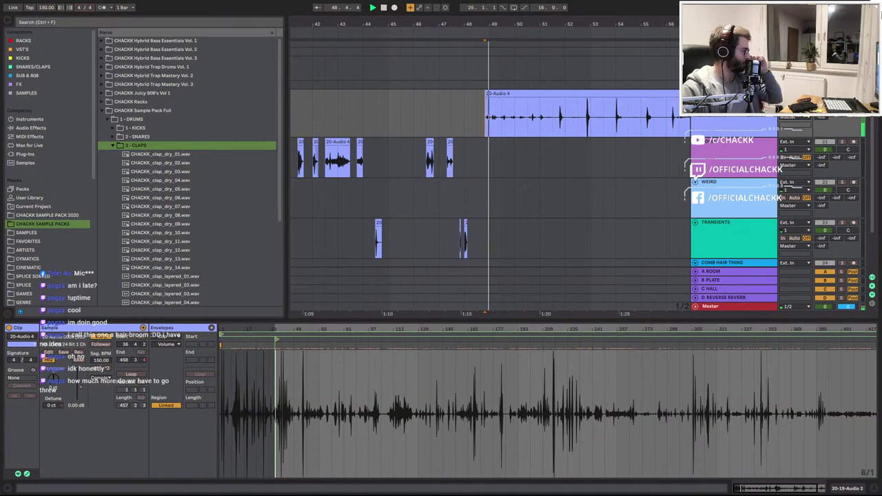
scroll(497, 129, up, 2)
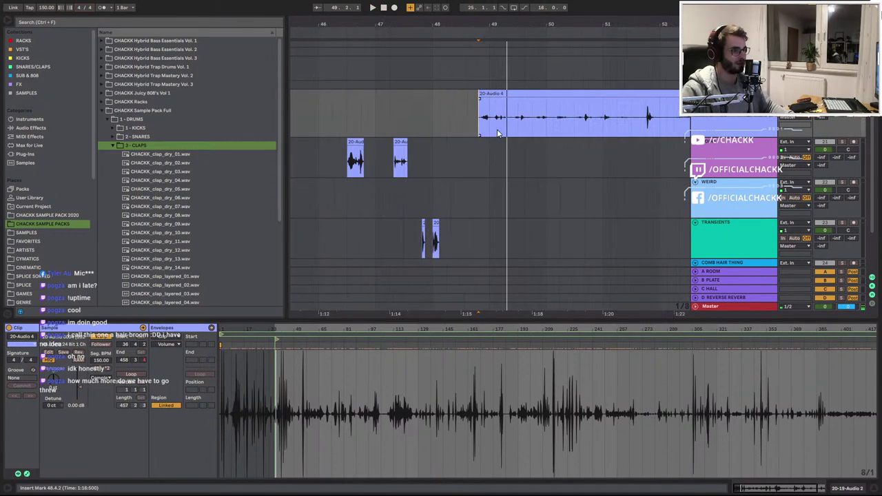
scroll(511, 126, up, 2)
key(ctrl+e)
key(space)
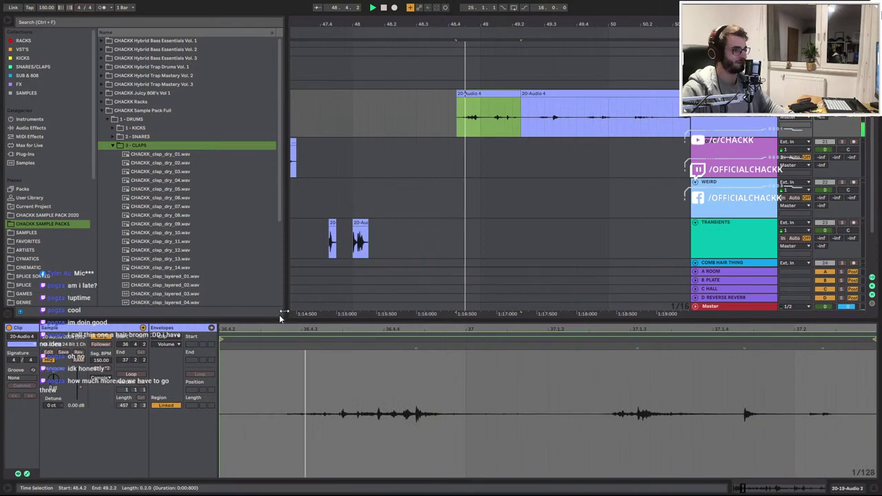
Raise the gain of the piece from 48.4.2, audition it and move it to the COINS track just before 48.2
drag(80, 386, 79, 374)
key(space)
key(space)
key(space)
drag(496, 116, 416, 164)
Audition the take from 49.2.3, isolate the sound between 49.2.4 and 49.3.3 and move it to the COINS track at 48.4.3
click(542, 118)
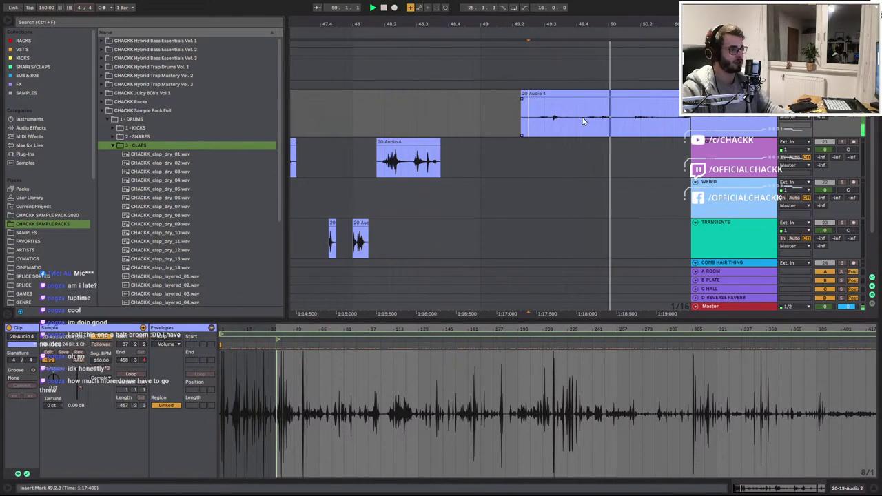
key(space)
key(space)
key(space)
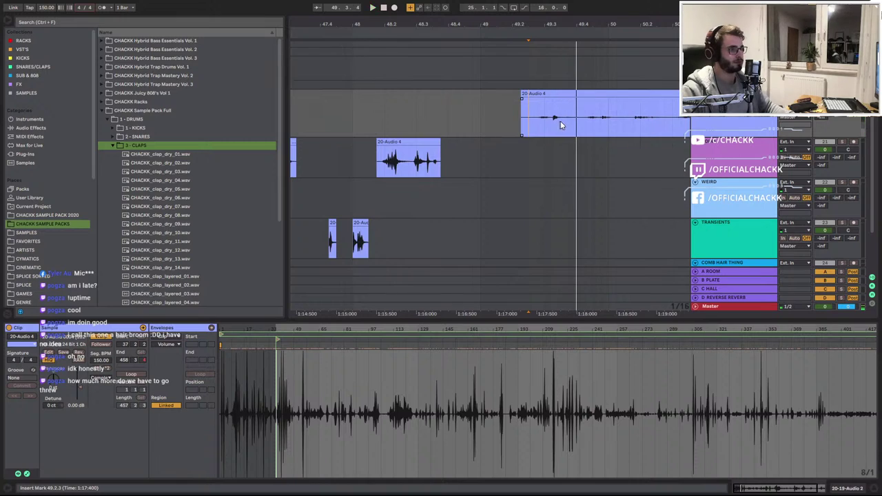
key(ctrl+e)
key(ctrl+e)
drag(544, 95, 472, 161)
Raise the gain of the COINS clip at 48.4.3 to 15.6 dB, auditioning it repeatedly while adjusting
key(space)
key(space)
key(space)
drag(80, 387, 80, 372)
key(space)
key(space)
key(space)
key(space)
text(11)
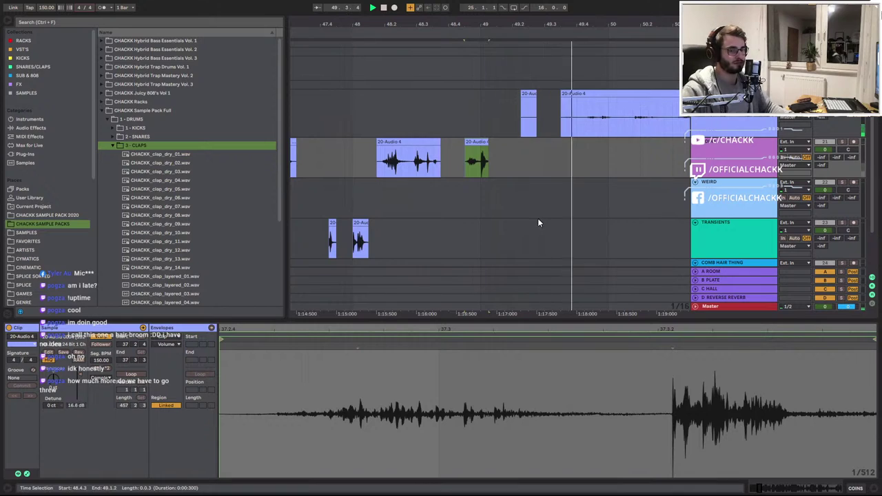
key(space)
click(477, 144)
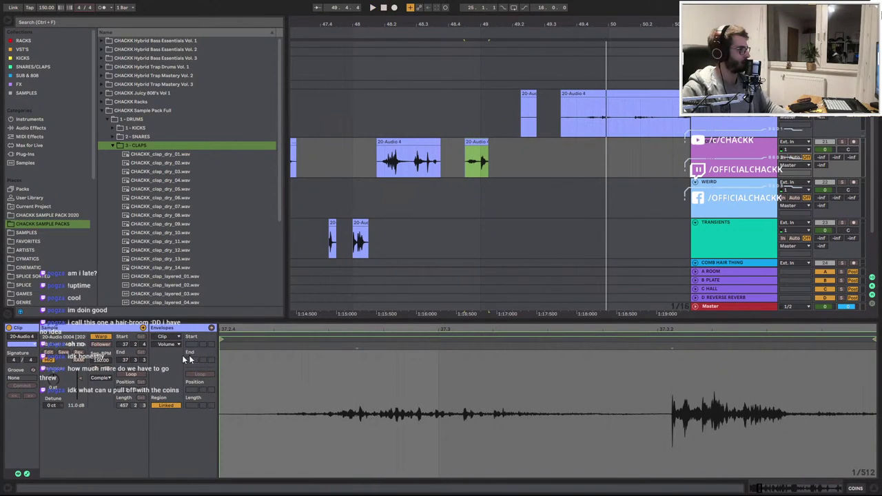
drag(80, 378, 79, 374)
key(space)
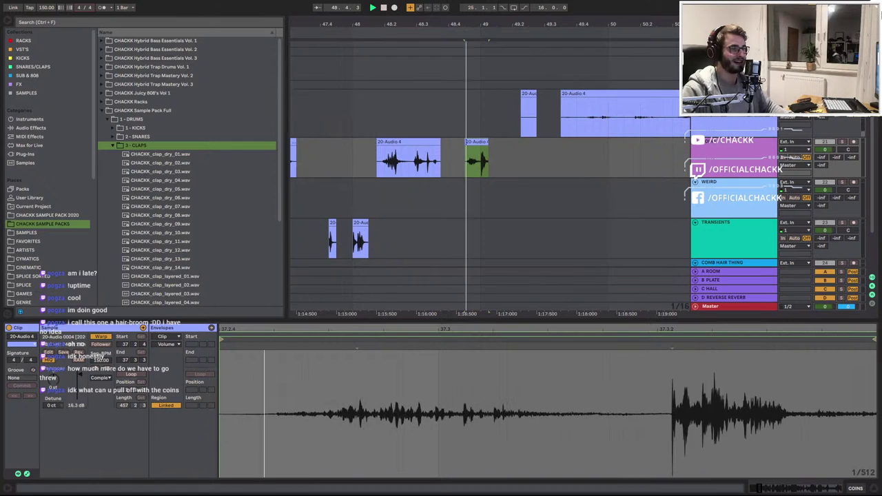
key(space)
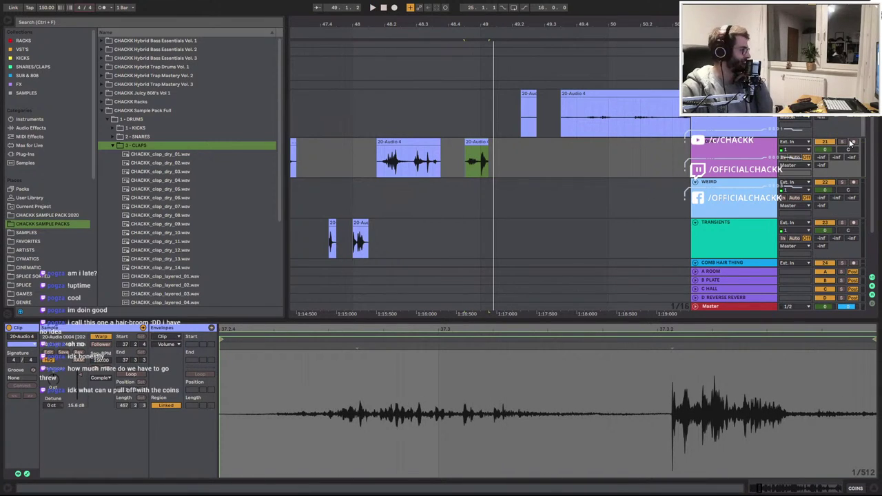
key(space)
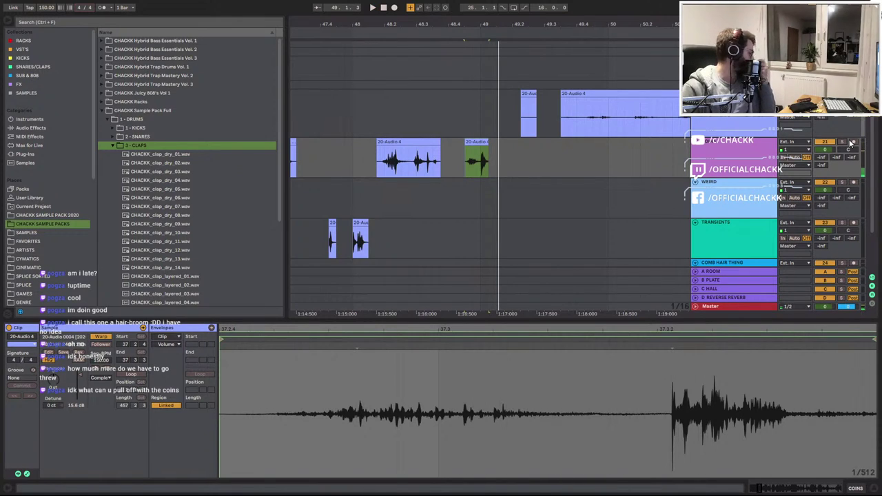
Collapse the 3 - CLAPS folder in the browser and delete the short silent piece at 49.2.2
click(112, 147)
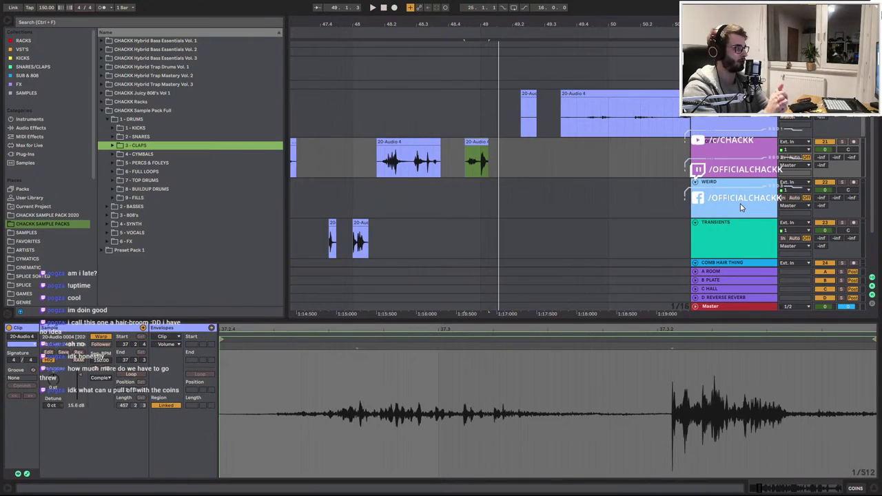
click(526, 94)
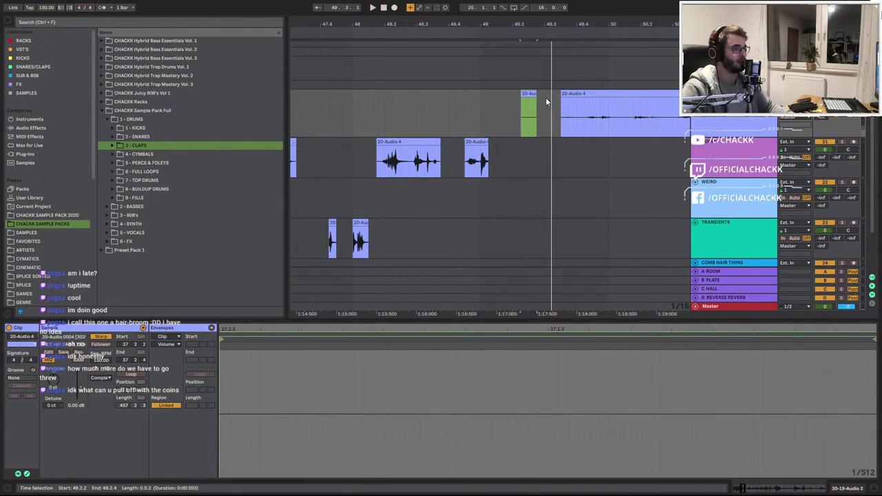
key(Delete)
Audition the take from 49.3.3, isolate the one-beat sound ending at 50.1.2 and move it to the COINS track
click(566, 94)
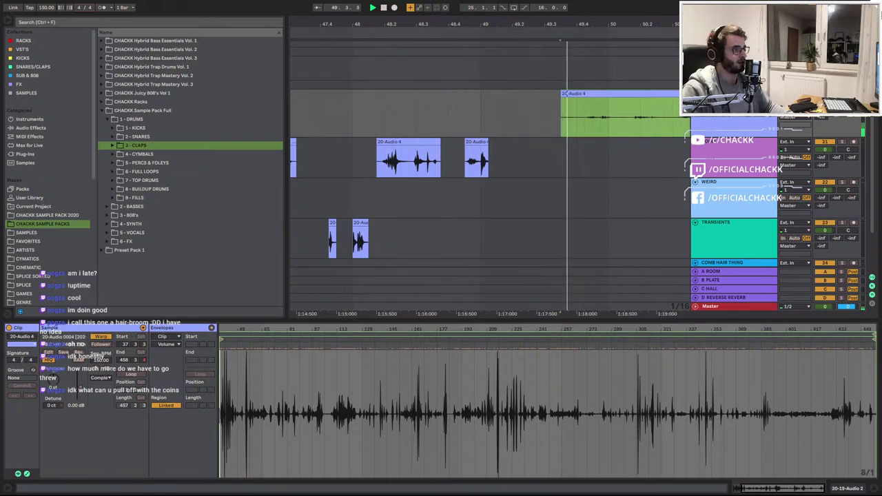
click(584, 122)
drag(588, 122, 616, 122)
drag(596, 93, 533, 142)
Raise the gain of the newly moved COINS clip at 49.2.2 while auditioning it
key(space)
drag(80, 390, 93, 370)
key(space)
key(space)
Audition the take around 50.1.4 and isolate the sound between 50.1.4 and 50.2.3 with splits
click(635, 118)
key(space)
key(space)
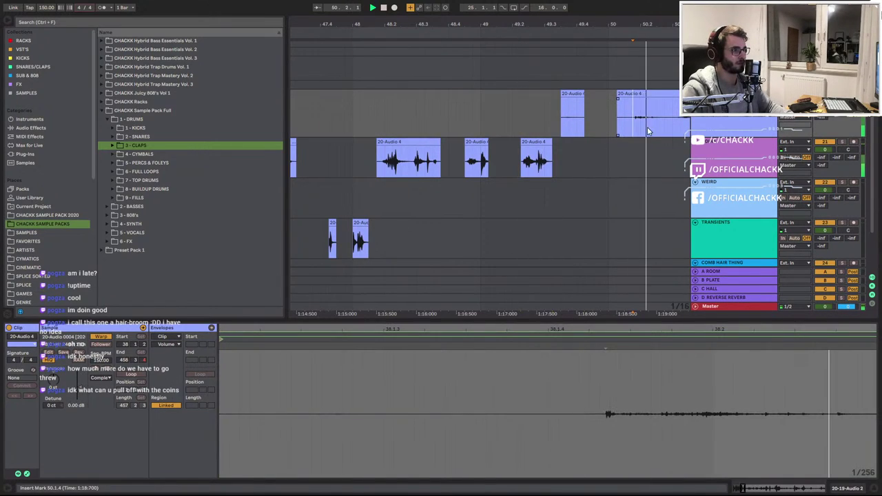
key(space)
key(space)
key(space)
drag(656, 120, 633, 118)
key(ctrl+e)
click(640, 93)
Raise the gain of the isolated clip at 50.1.4 to 21.4 dB and audition it repeatedly
key(space)
key(space)
key(space)
drag(83, 387, 83, 368)
key(space)
key(space)
key(space)
key(space)
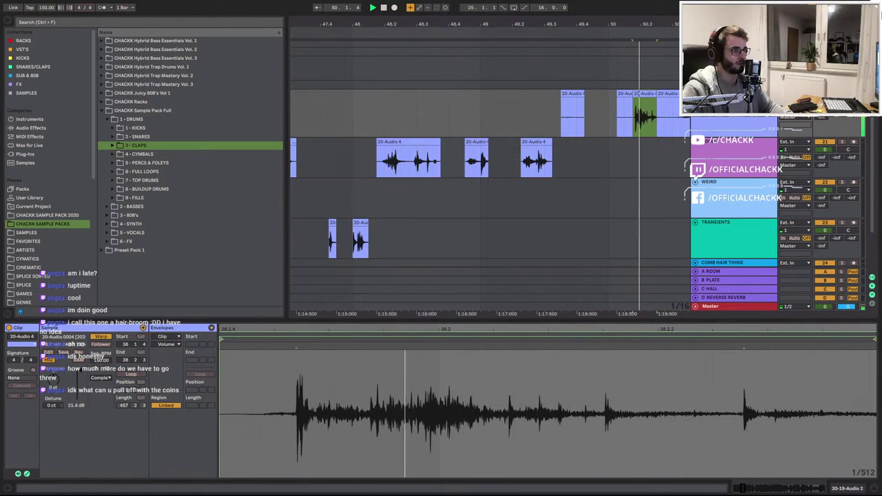
key(space)
key(space)
key(space)
key(space)
scroll(638, 89, down, 2)
key(space)
key(space)
key(space)
Move the isolated clip to the WEIRD track just before bar 50 and delete the two silent pieces left from the take
drag(641, 94, 624, 183)
drag(636, 111, 600, 110)
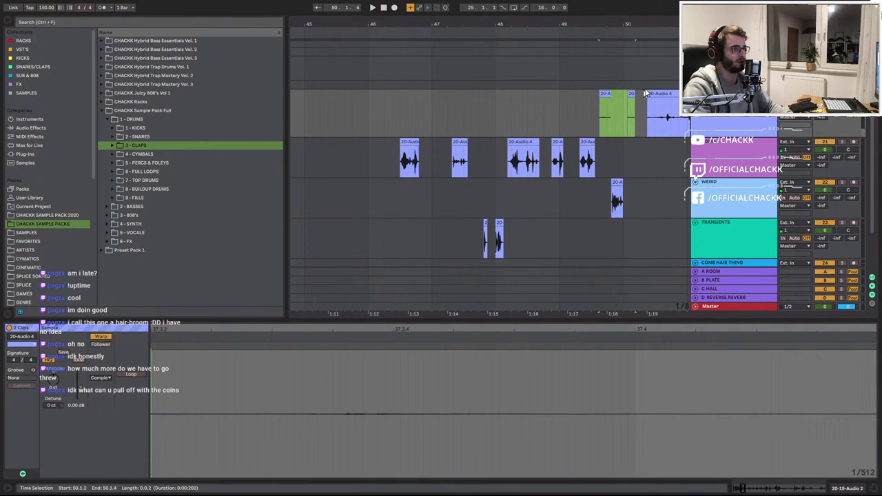
key(Delete)
Audition the remaining take from 50.2.3 and split it around the small sound between 50.3.2 and 50.3.3
click(663, 94)
key(space)
key(space)
drag(642, 23, 454, 57)
key(space)
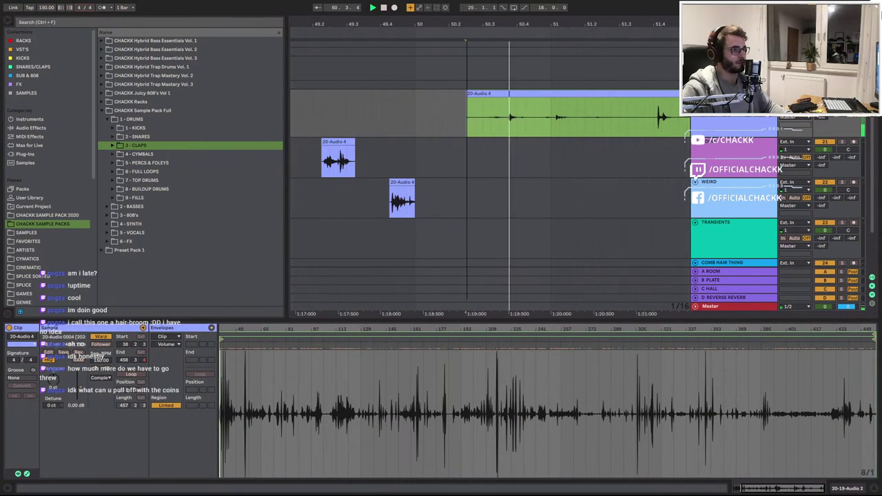
key(space)
click(492, 128)
key(ctrl+e)
Move the small isolated sound to the WEIRD track at 50.2.4 and delete the silent piece before it
drag(492, 126, 479, 198)
click(477, 86)
click(478, 94)
key(Delete)
click(479, 200)
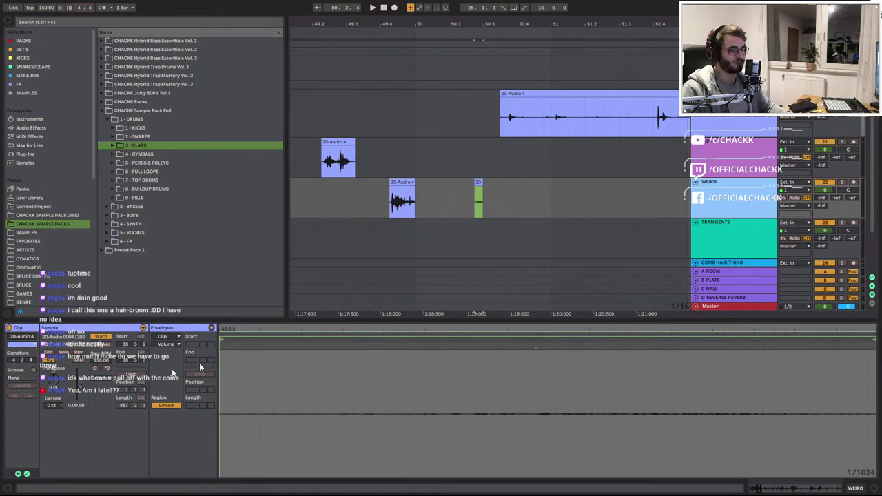
Raise the gain of the WEIRD clip at 50.2.4 to 24.0 dB and audition it repeatedly
drag(83, 389, 83, 358)
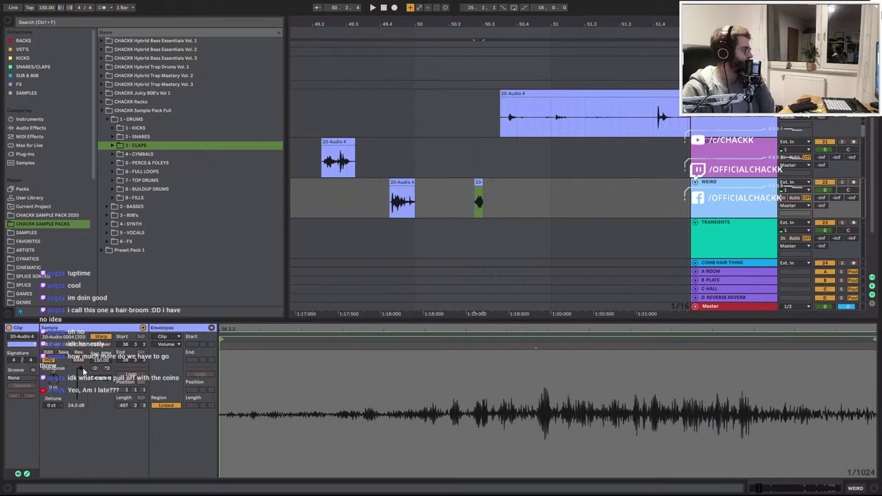
key(space)
key(space)
key(space)
key(space)
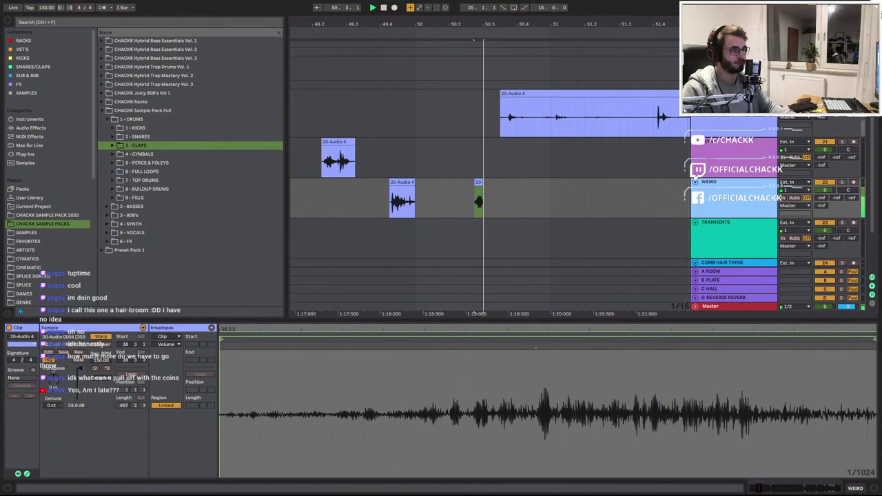
Solo the WEIRD track, shift its last clip to 50.2.2 and audition it there
click(843, 183)
mouse_move(478, 187)
mouse_down()
mouse_move(462, 191)
mouse_move(471, 190)
mouse_up()
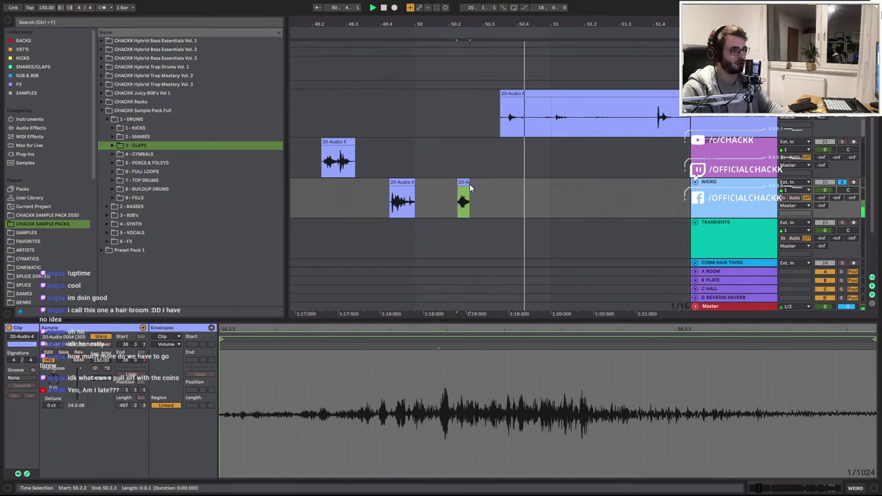
key(space)
key(space)
key(space)
click(472, 184)
click(467, 183)
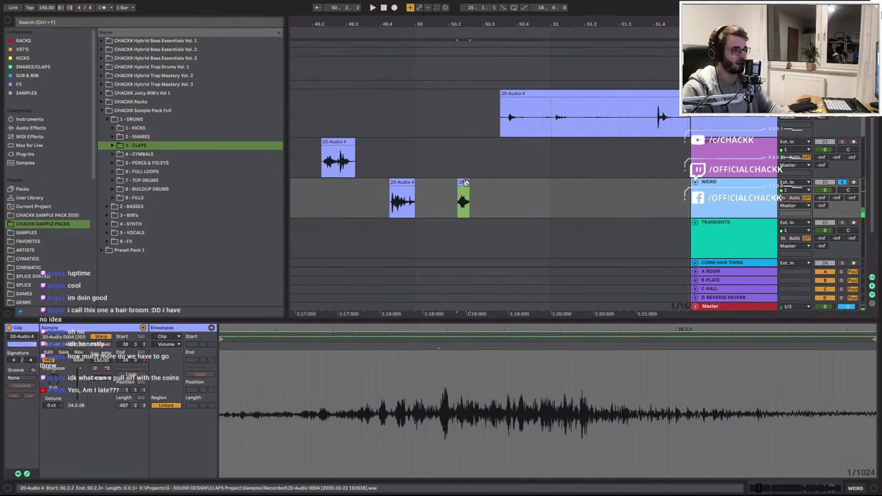
Extend the end of the WEIRD clip at 50.2.2 slightly past 50.2.3 and audition it repeatedly
drag(469, 184, 471, 184)
key(space)
key(space)
key(space)
click(470, 189)
key(space)
key(space)
key(space)
key(space)
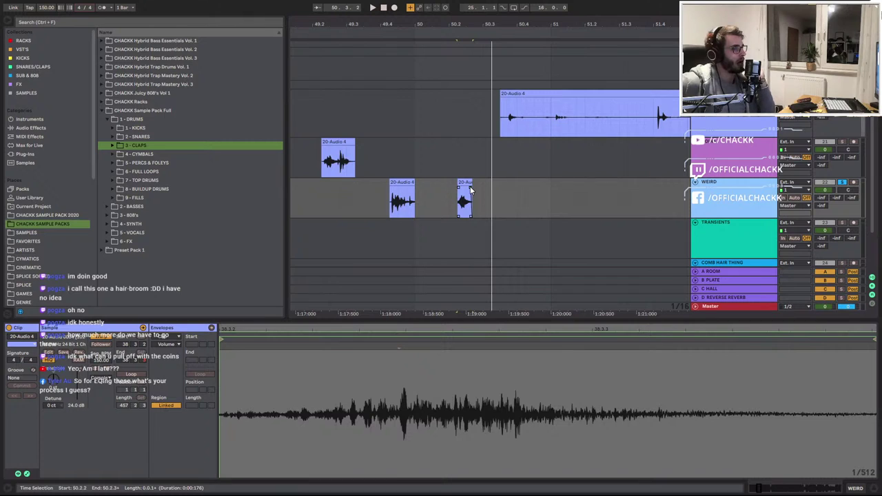
Look over the whole arrangement and the remaining take after bar 50
drag(395, 23, 543, 10)
key(minus)
key(minus)
key(minus)
key(minus)
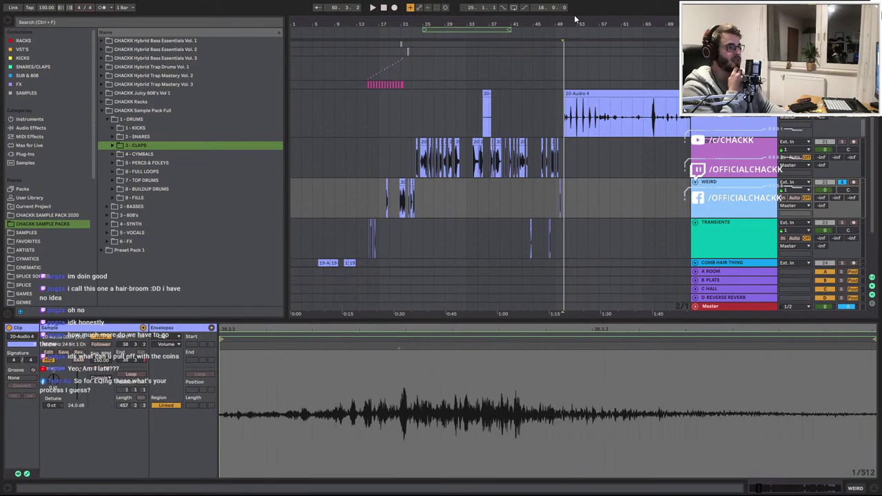
key(plus)
key(plus)
key(plus)
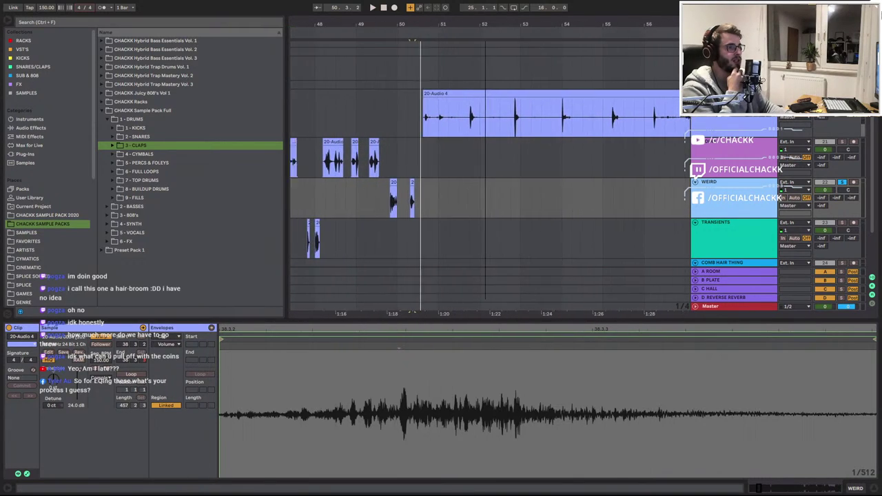
drag(486, 24, 484, 29)
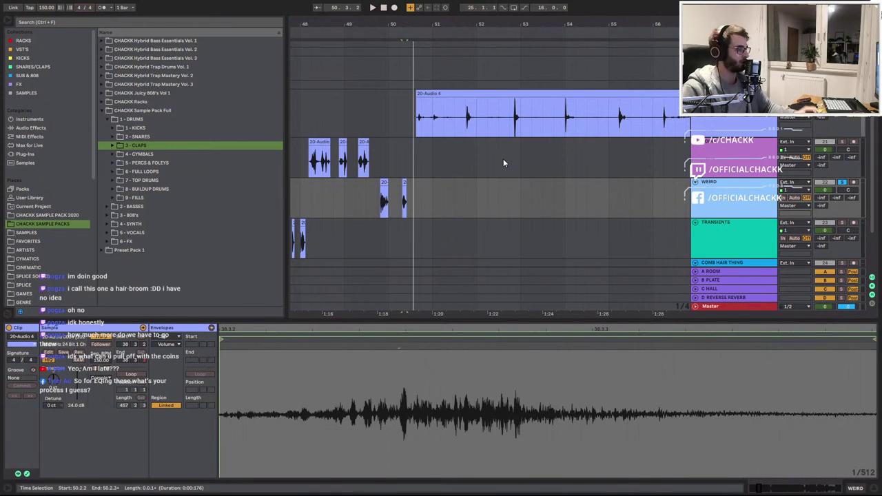
mouse_move(452, 25)
mouse_down()
mouse_move(452, 3)
mouse_move(453, 26)
mouse_up()
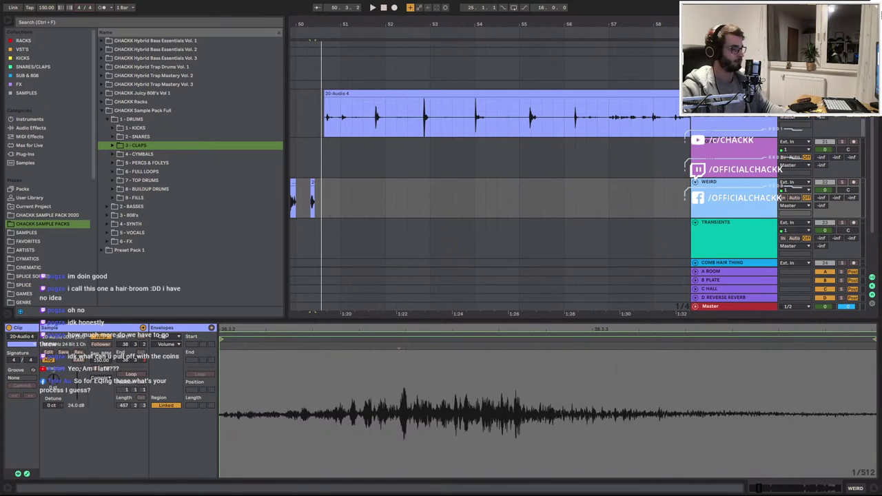
Audition the start of the remaining take and split out its first sound between 50.3.4 and 50.4.1
click(723, 129)
double_click(735, 118)
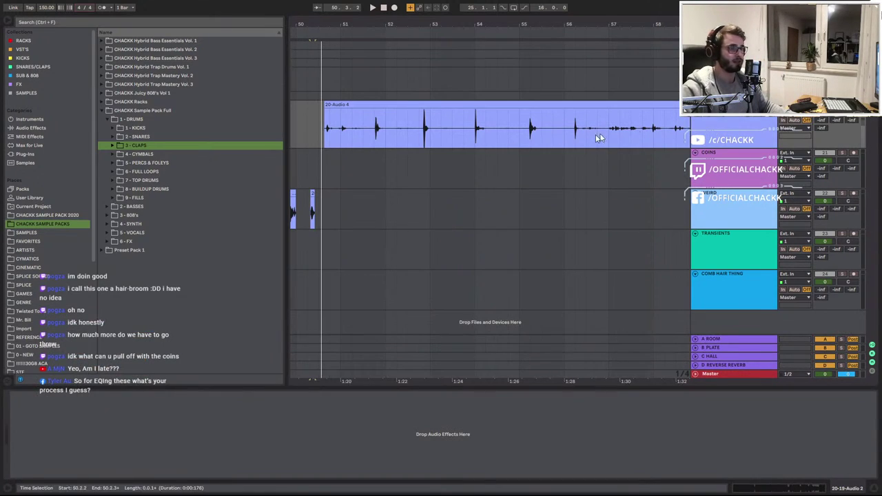
click(327, 136)
key(space)
key(space)
key(space)
key(space)
scroll(329, 137, up, 5)
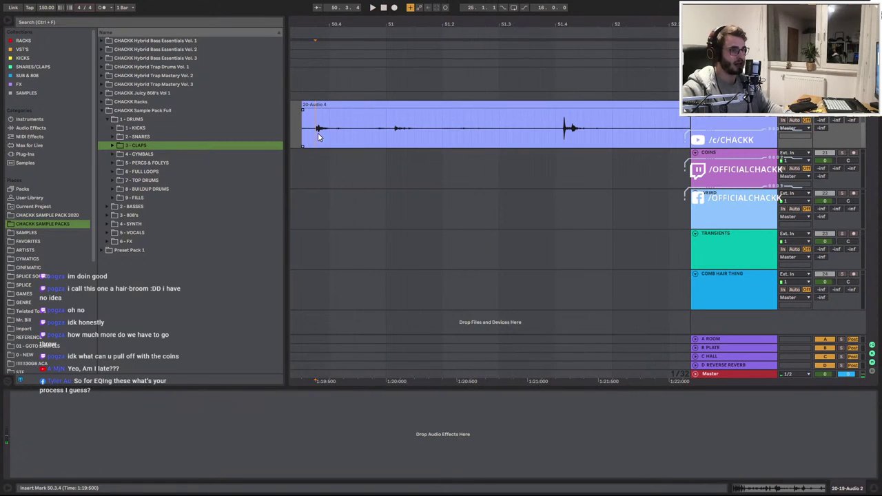
key(ctrl+e)
click(324, 105)
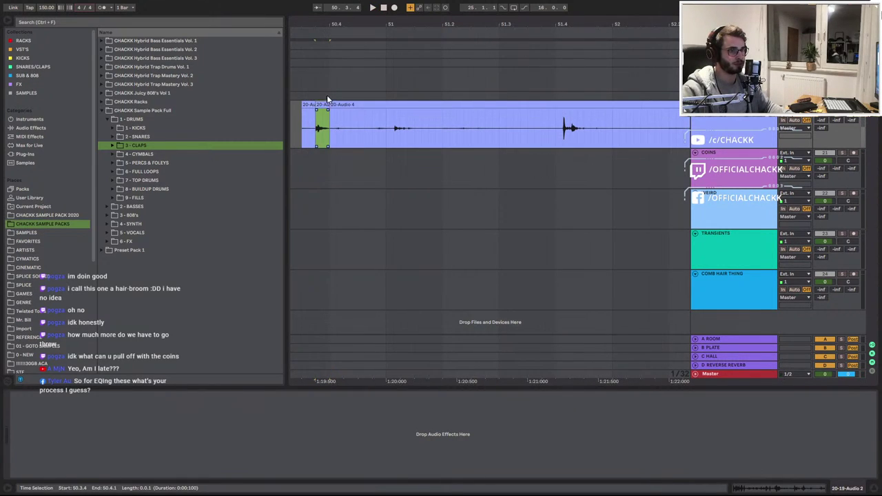
Raise the gain of the isolated sound and move it to the COINS track just before 50.3.4
double_click(326, 105)
drag(77, 399, 77, 345)
drag(326, 107, 319, 155)
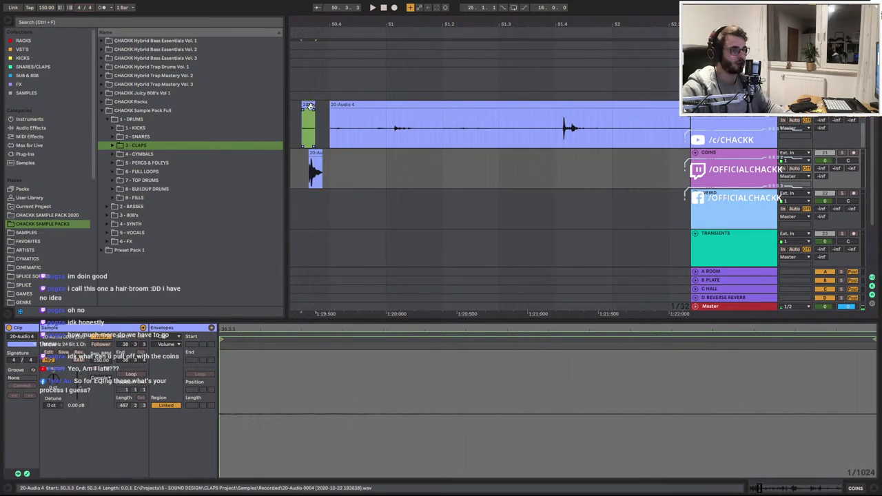
Audition the take up to bar 51 and isolate the small sound at 50.4.3, removing the silence around it
click(380, 116)
key(space)
key(space)
key(space)
key(space)
key(space)
mouse_move(334, 115)
mouse_down()
mouse_move(380, 117)
mouse_move(364, 108)
mouse_up()
click(392, 137)
key(ctrl+e)
Audition the isolated clip at 50.4.3 and raise its gain to 24.0 dB
key(space)
key(space)
key(space)
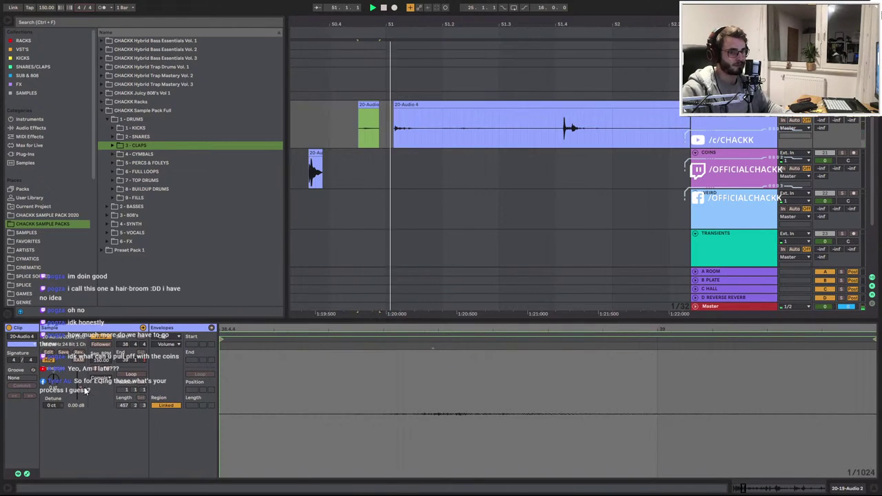
key(space)
click(83, 388)
key(space)
key(space)
drag(84, 390, 84, 310)
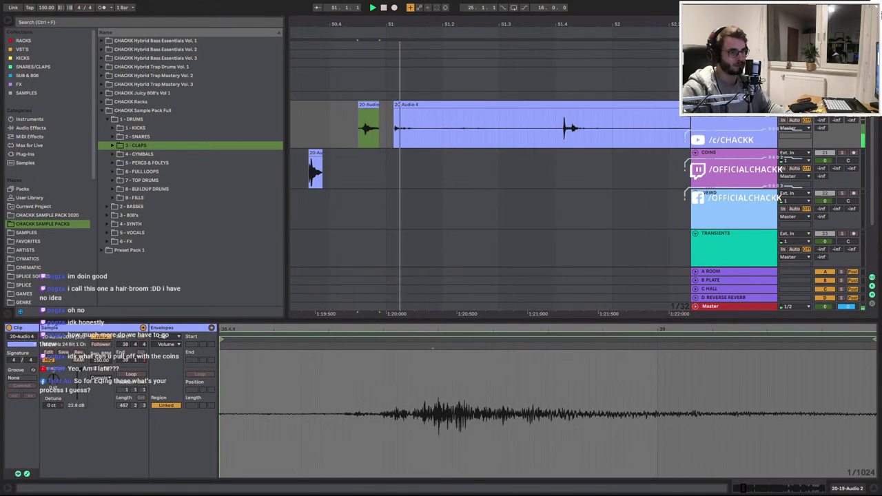
Move the boosted clip to the COINS track at 50.4.2 and audition it
drag(375, 118, 361, 160)
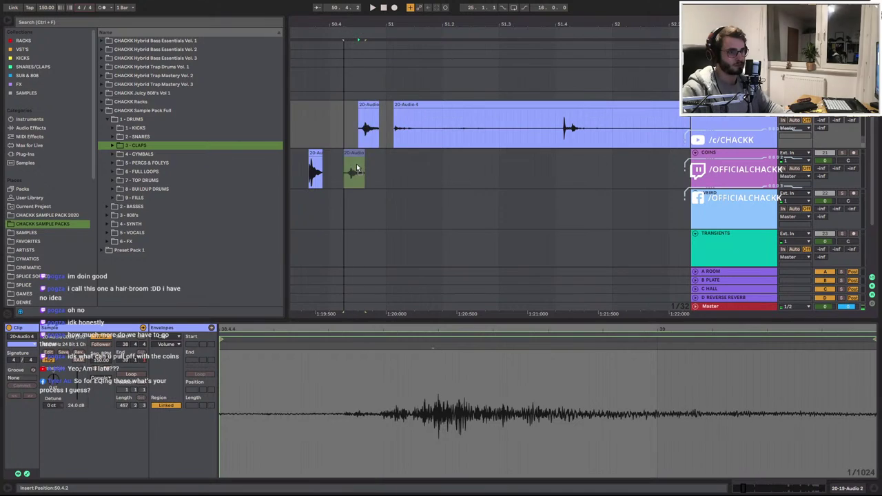
click(350, 162)
key(space)
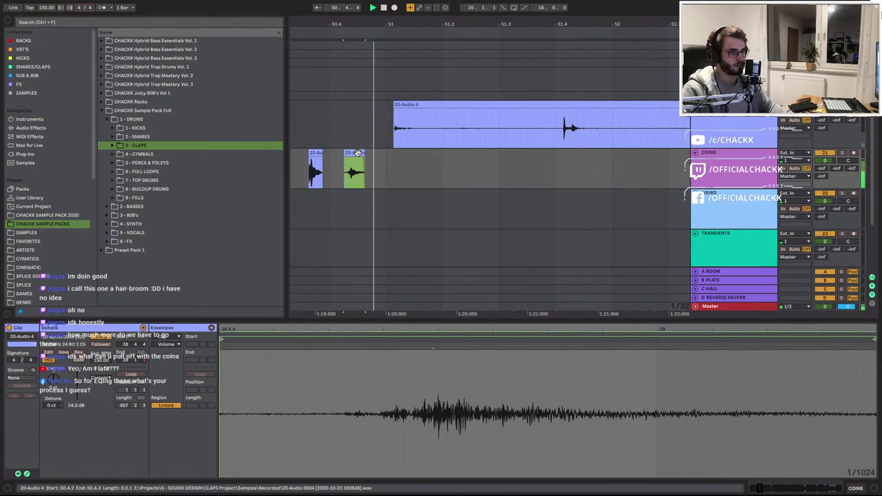
Consolidate the COINS clip at 50.4.2 and adjust its gain to 0.13 dB while auditioning it
key(ctrl+j)
drag(80, 391, 80, 386)
key(space)
key(space)
key(space)
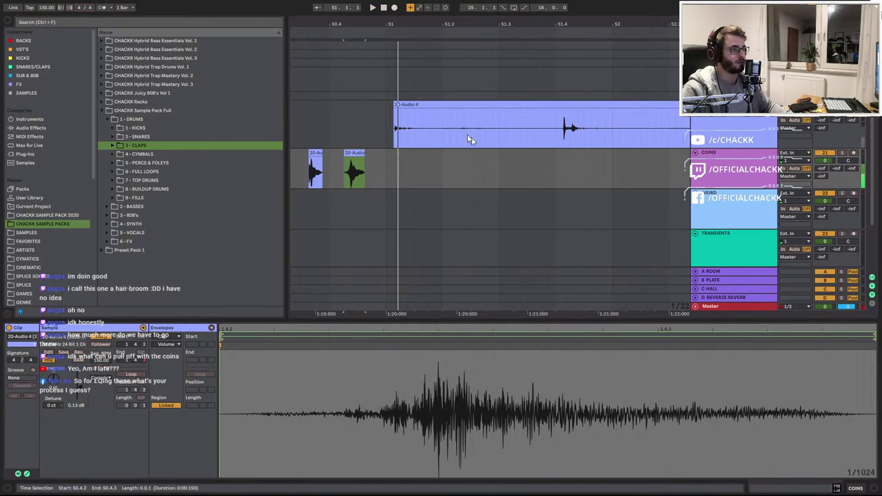
Split off the sound just after 51.1.1 and raise its gain to 13.7 dB while auditioning it
click(415, 135)
key(ctrl+e)
click(402, 105)
key(space)
key(space)
key(space)
drag(81, 386, 81, 376)
key(space)
key(space)
key(space)
key(space)
key(space)
key(space)
key(space)
Move the clip to the WEIRD track at 51.1.1 and audition it with its gain set to 15.8 dB
drag(400, 111, 394, 200)
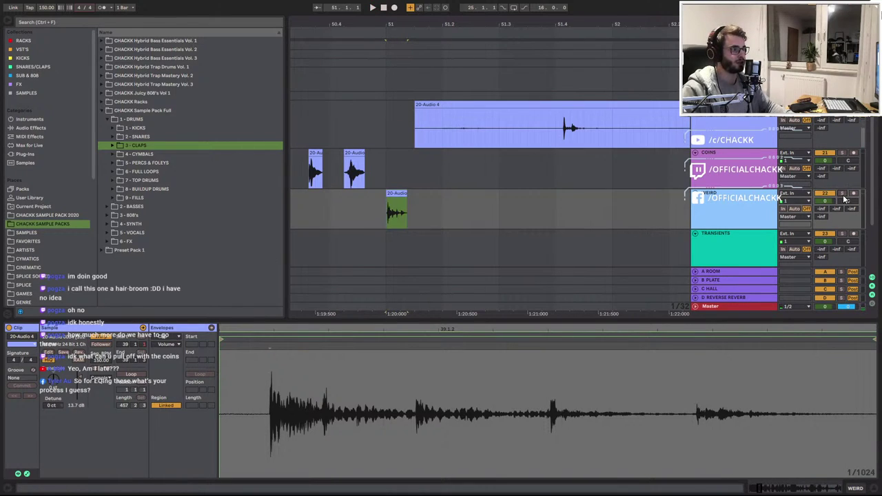
drag(76, 405, 75, 398)
key(space)
key(space)
key(space)
key(space)
key(space)
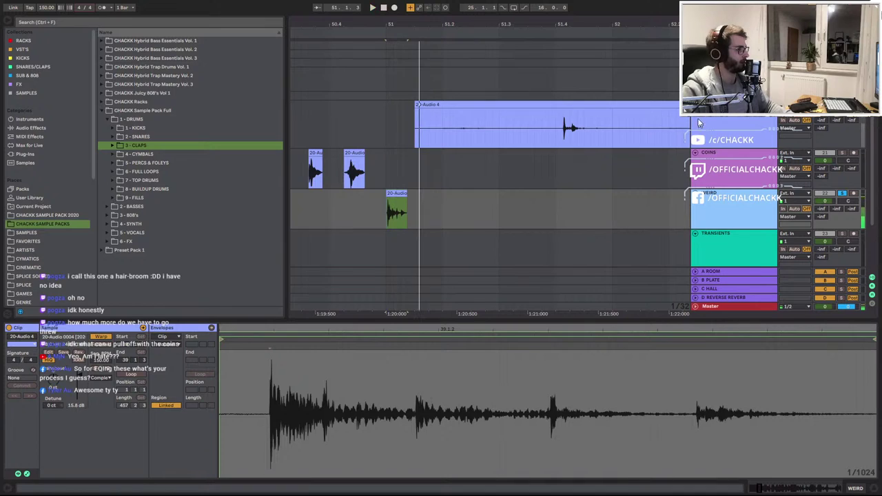
Split the take at 51.2.1 and 51.3.1 after auditioning it, and delete the silent piece before 51.2.1
click(443, 136)
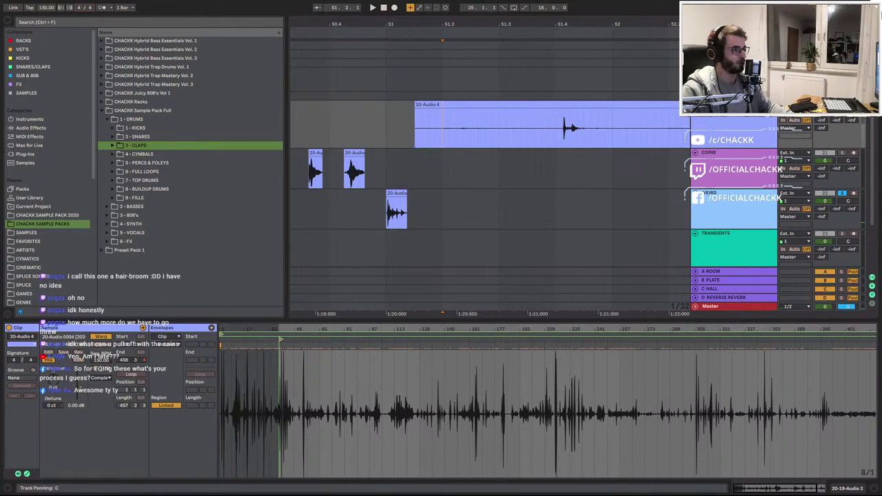
key(space)
key(space)
key(space)
key(space)
key(space)
key(space)
shift+click(497, 131)
key(ctrl+e)
click(430, 105)
key(Delete)
Audition the clip at 51.2.1 and raise its gain to 24.0 dB
click(453, 104)
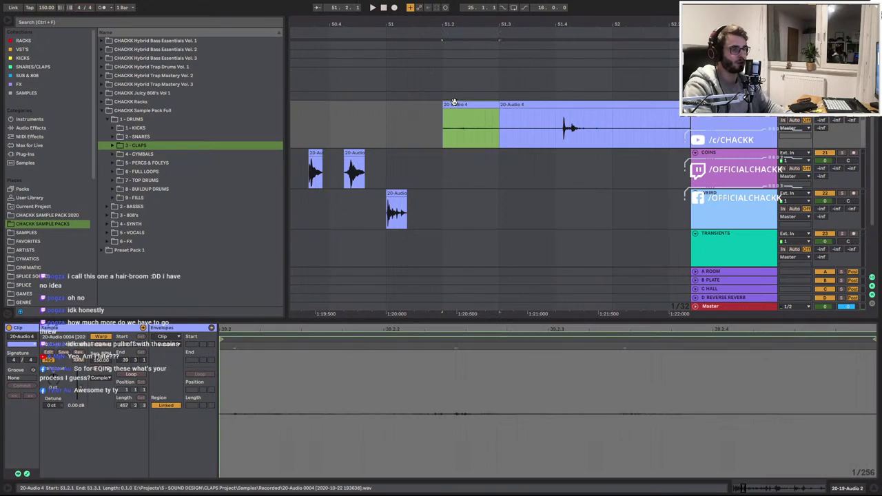
key(space)
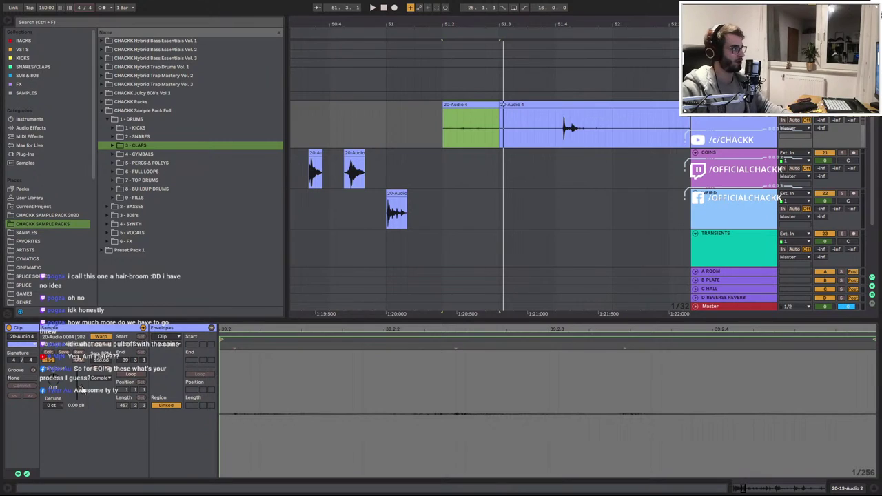
drag(81, 390, 81, 344)
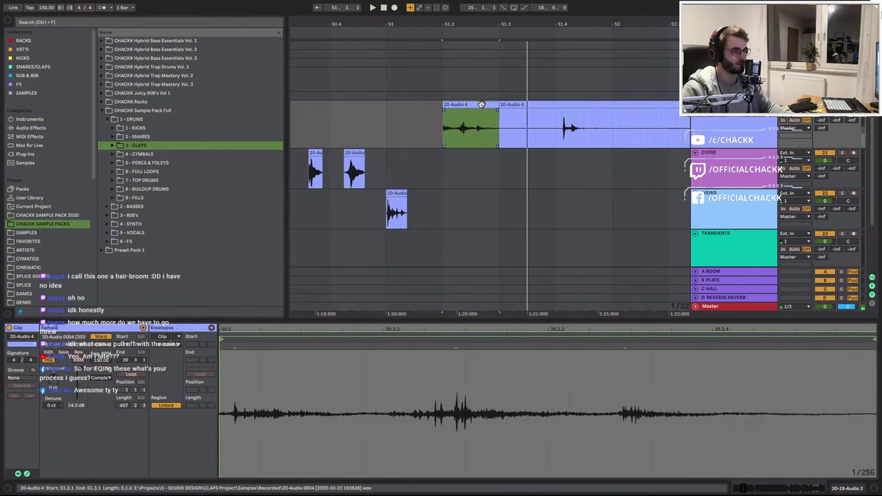
Consolidate the boosted clip and move it to the WEIRD track at 51.2.1
key(space)
key(ctrl+j)
drag(475, 104, 470, 213)
Audition the take before 51.4 and split it on both sides of the loud sound, ending at 51.4.4
click(560, 134)
click(536, 135)
key(space)
key(space)
click(562, 133)
key(ctrl+e)
click(579, 135)
click(607, 133)
key(ctrl+e)
Move the loud sound to the COINS track at 51.3.3 and delete the silent piece that preceded it
drag(582, 131, 550, 172)
click(549, 106)
key(Delete)
Audition the COINS clip at 51.3.3 and set its gain to 3.88 dB
click(567, 153)
key(space)
key(space)
key(space)
key(space)
key(space)
drag(79, 389, 78, 385)
key(space)
key(space)
key(space)
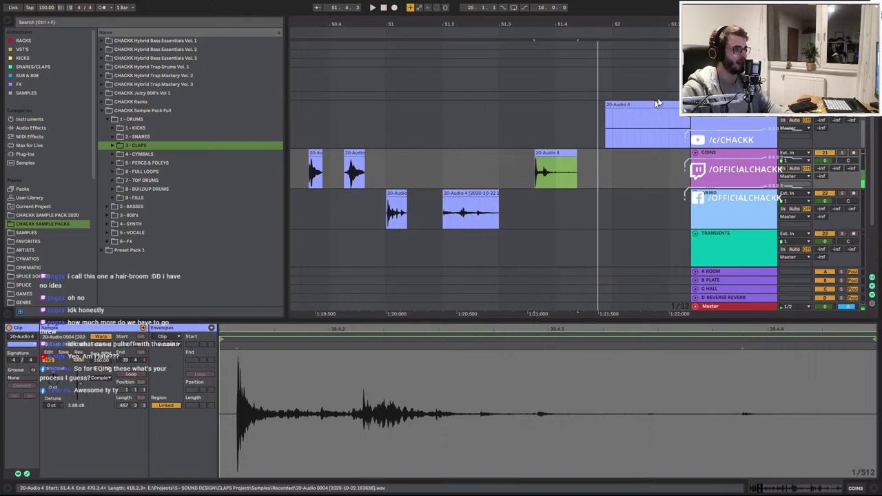
Audition the remaining take from 52.2.1 and split out the section from 52.2.1 to 52.3.2
click(619, 104)
drag(629, 18, 415, 18)
click(455, 135)
key(space)
key(space)
drag(466, 140, 528, 136)
key(ctrl+e)
Raise the gain of the split section at 52.2.1 to 24.0 dB and audition it
drag(78, 387, 78, 367)
key(space)
key(space)
key(space)
key(space)
key(space)
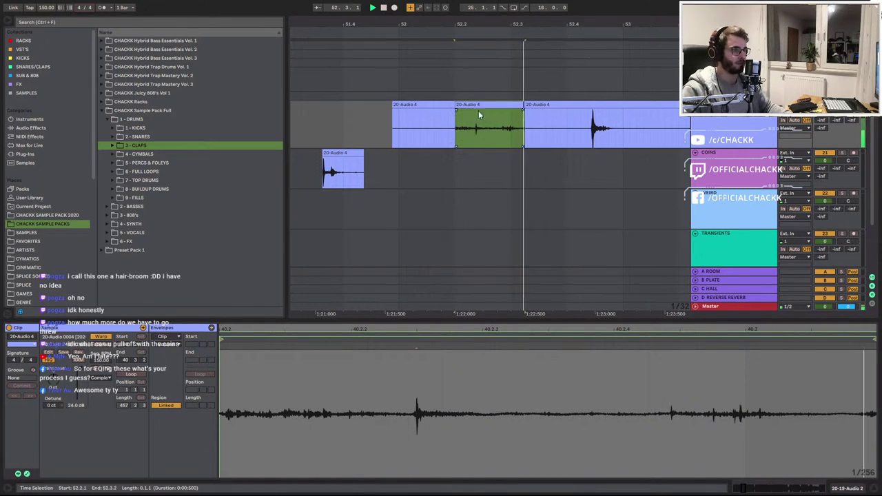
Extend the end of the 52.2.1 clip to 52.3.4 and delete the silent piece in front of it
click(497, 129)
drag(524, 113, 553, 103)
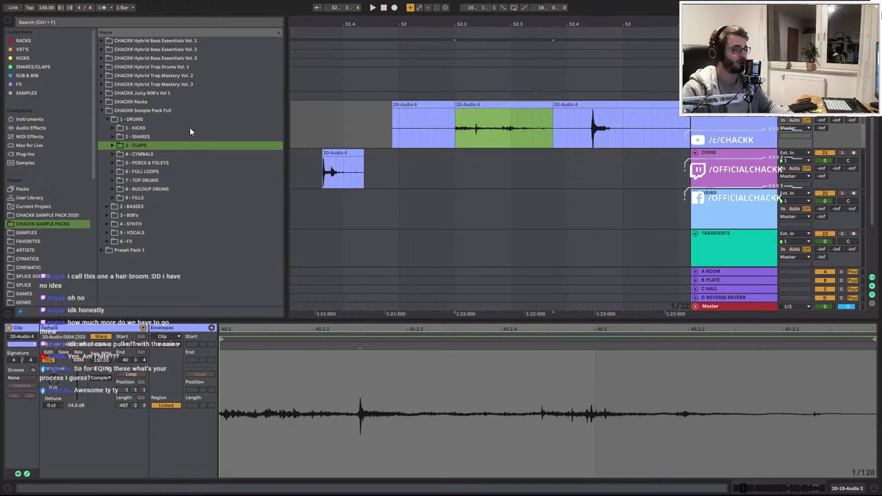
click(450, 105)
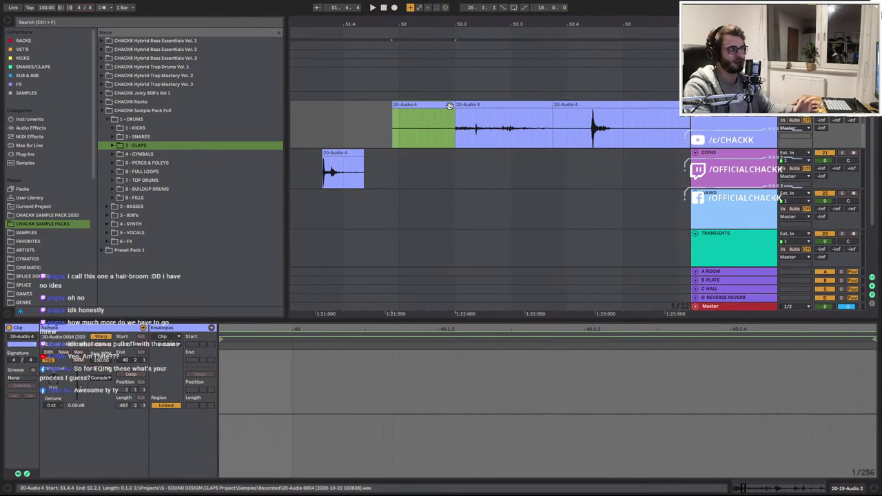
click(470, 104)
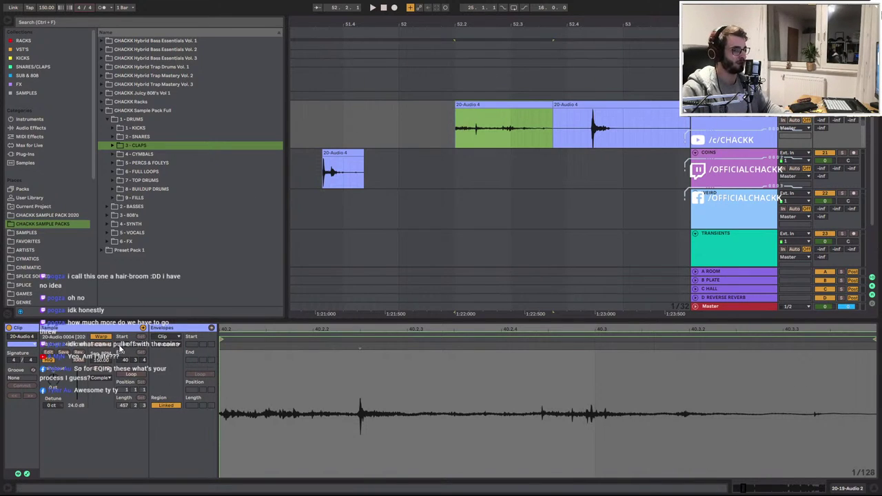
Extend the clip's start slightly earlier, audition it and move it to the COINS track at 52.1.2
drag(455, 110, 443, 103)
key(space)
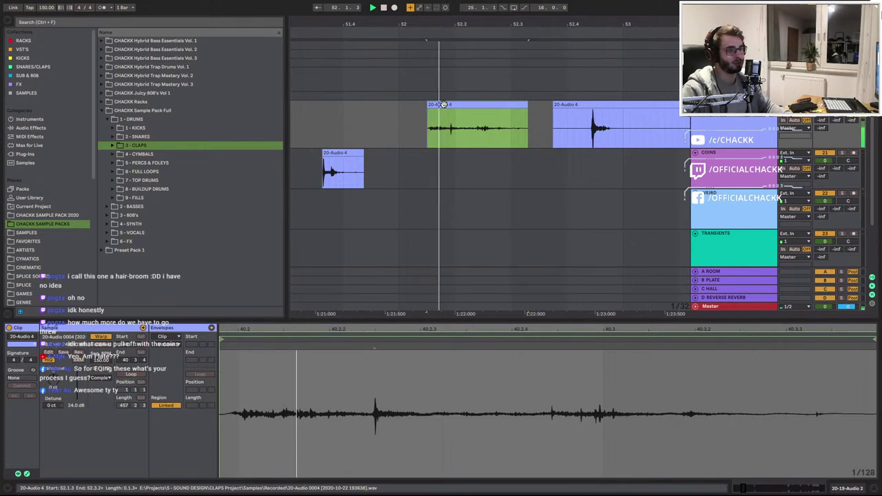
key(space)
key(space)
key(space)
key(space)
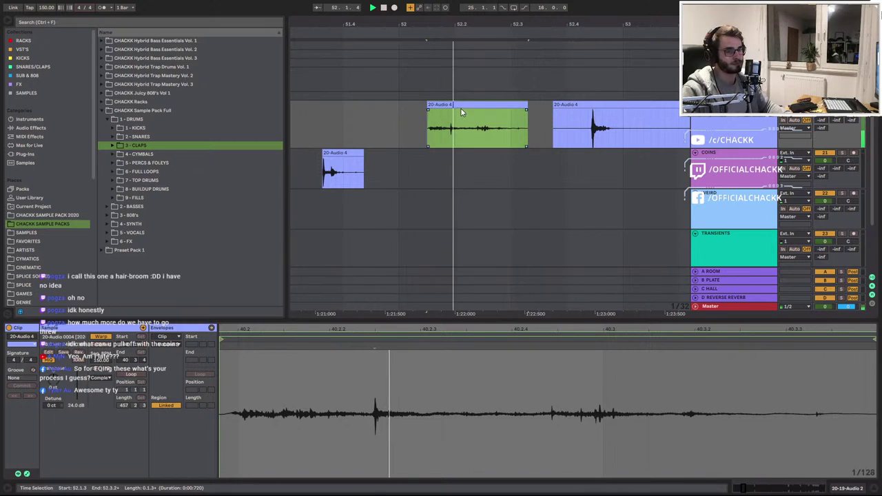
drag(462, 112, 442, 168)
click(586, 105)
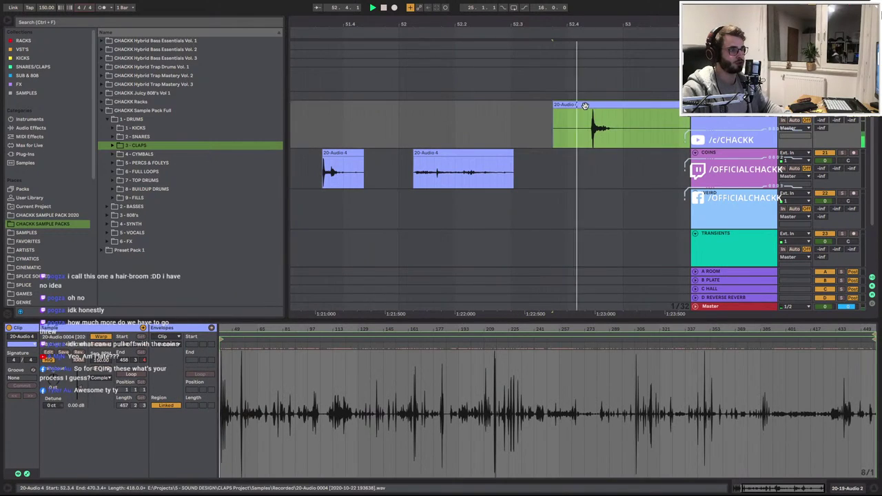
Split the take just before and after the short hit near 52.4, ending the section at 52.4.4
key(space)
click(591, 140)
key(ctrl+e)
click(616, 139)
key(ctrl+e)
Move the isolated hit near 52.4 to the COINS track and delete the silent piece in front of it
drag(600, 105, 592, 158)
click(571, 105)
key(Delete)
click(626, 105)
Audition the remaining take from 52.4.4 and split out the hit between 54.1.1 and 54.2.1
key(space)
drag(626, 25, 293, 10)
key(space)
click(411, 136)
key(ctrl+e)
click(442, 132)
key(ctrl+e)
Move the hit from 54.1.1 to the COINS track and delete the leftover piece from 52.4.4 to 54.1.1
drag(424, 106, 413, 160)
click(386, 104)
key(Delete)
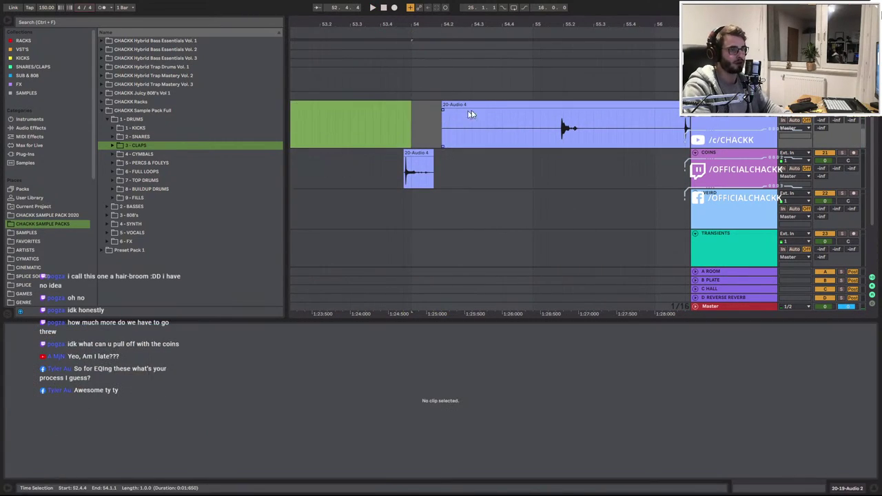
Isolate the short hit just after 55.1 onto the COINS track and trim the remaining take to start at the hit near 56.1.4
click(457, 114)
key(space)
mouse_move(444, 105)
mouse_down()
mouse_move(565, 105)
mouse_move(490, 179)
mouse_up()
key(space)
click(579, 134)
key(ctrl+e)
click(603, 118)
drag(582, 104, 680, 105)
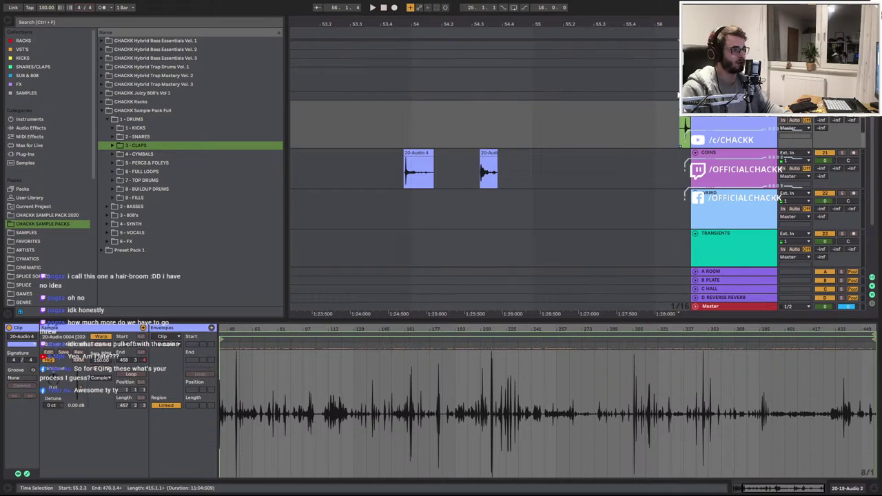
Audition the start of the long 20-Audio 4 recording and split it at 56.2.3 and 56.4.4
key(space)
click(348, 138)
key(space)
click(344, 105)
key(space)
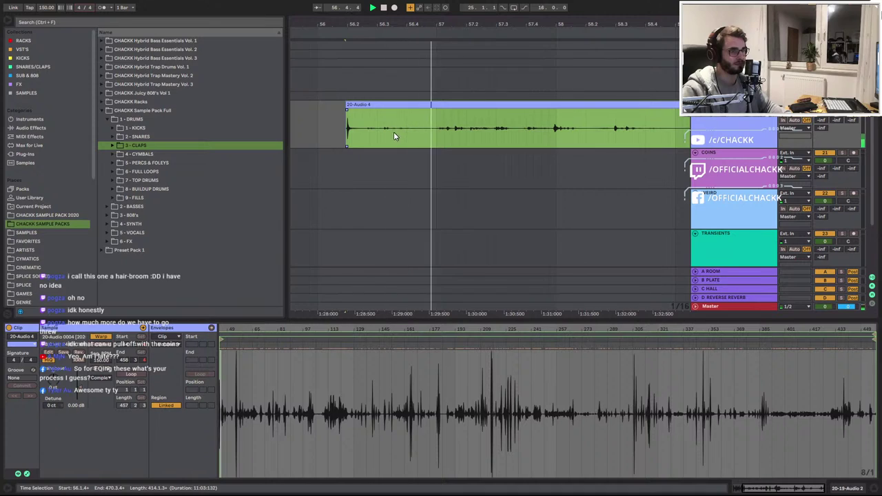
click(422, 134)
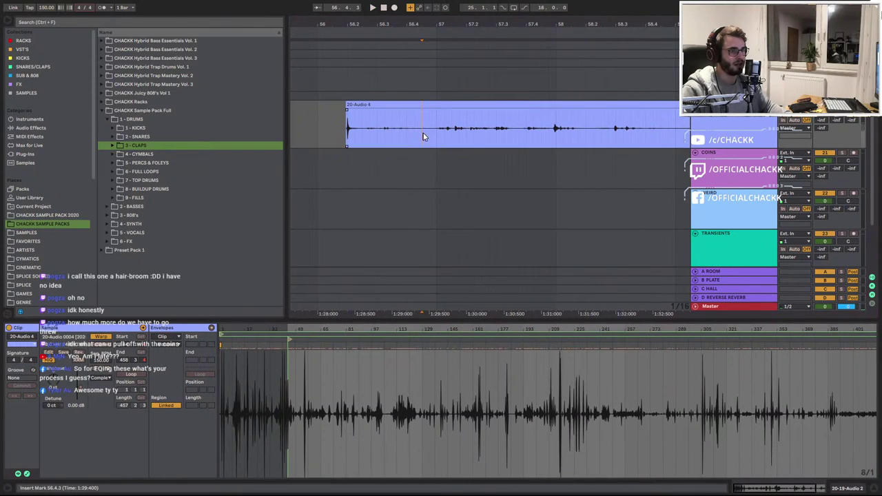
key(ctrl+e)
click(405, 106)
click(371, 133)
key(ctrl+e)
drag(372, 105, 364, 105)
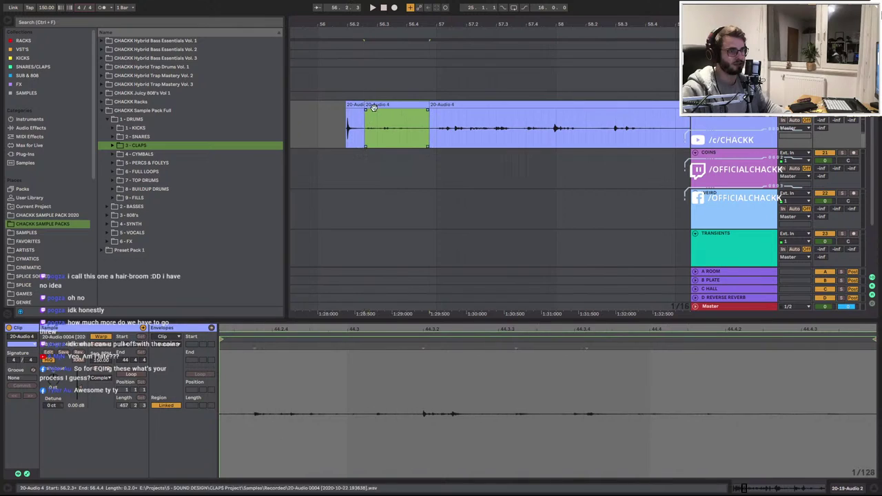
Raise the gain of the slice starting at 56.2.3 and move the two leading slices down to the COINS track
drag(80, 389, 80, 360)
click(355, 106)
key(space)
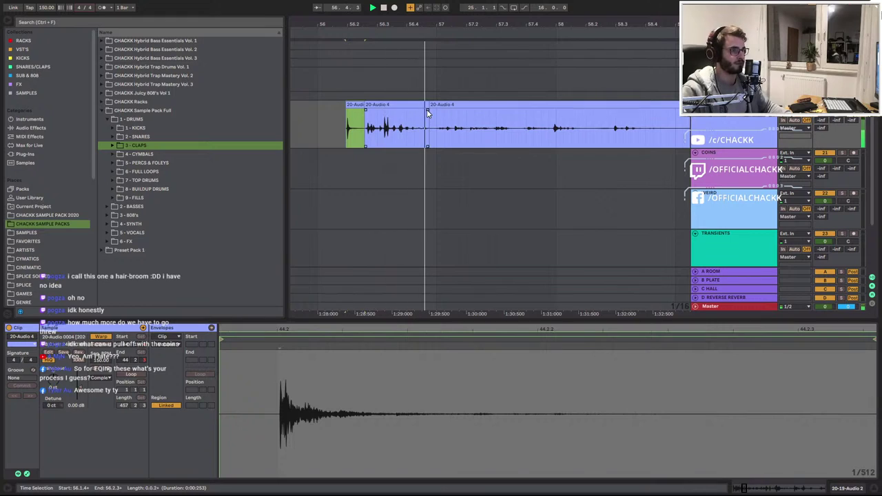
key(space)
click(403, 107)
shift+click(354, 105)
drag(355, 106, 341, 163)
Cut the louder hit near bar 58 out of the remaining recording and move it to the COINS track at 57.4.3
click(447, 104)
key(space)
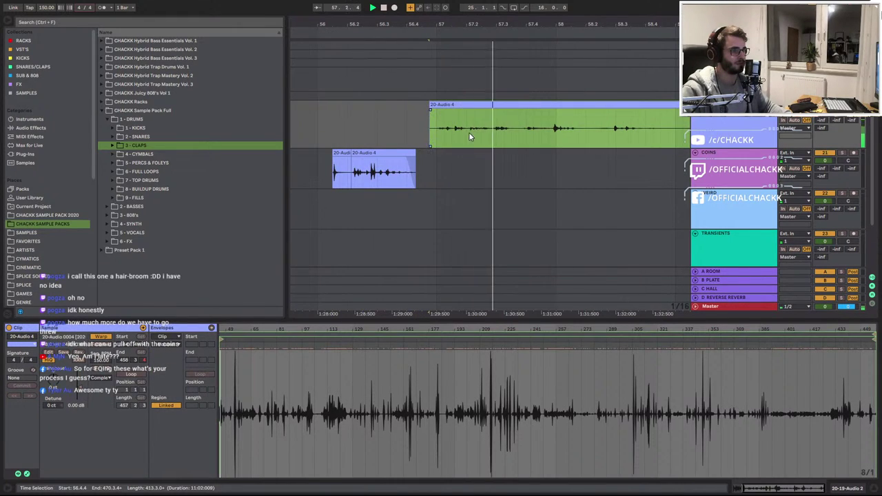
click(555, 144)
key(space)
key(space)
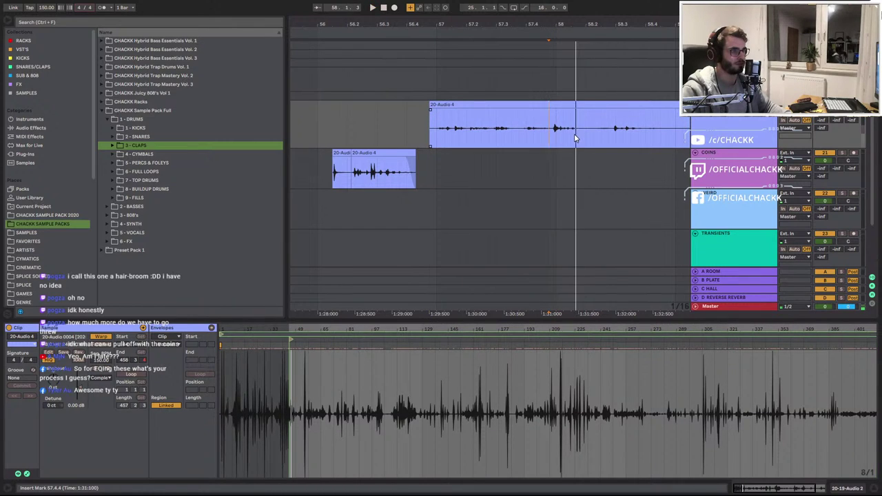
key(space)
shift+click(578, 137)
drag(568, 112, 561, 168)
Set the moved hit's gain to 11.3 dB and shorten the end of the source clip preceding it
key(space)
key(space)
key(space)
drag(78, 387, 79, 375)
key(space)
key(space)
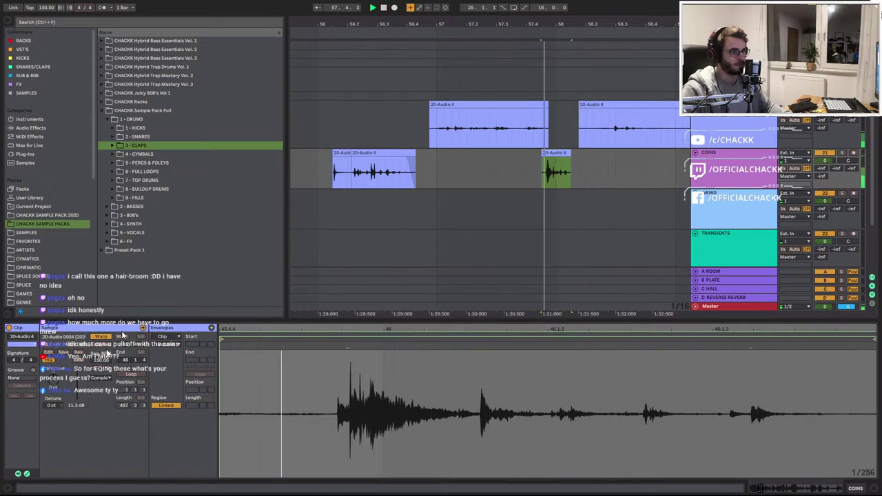
key(space)
drag(545, 107, 533, 109)
click(552, 165)
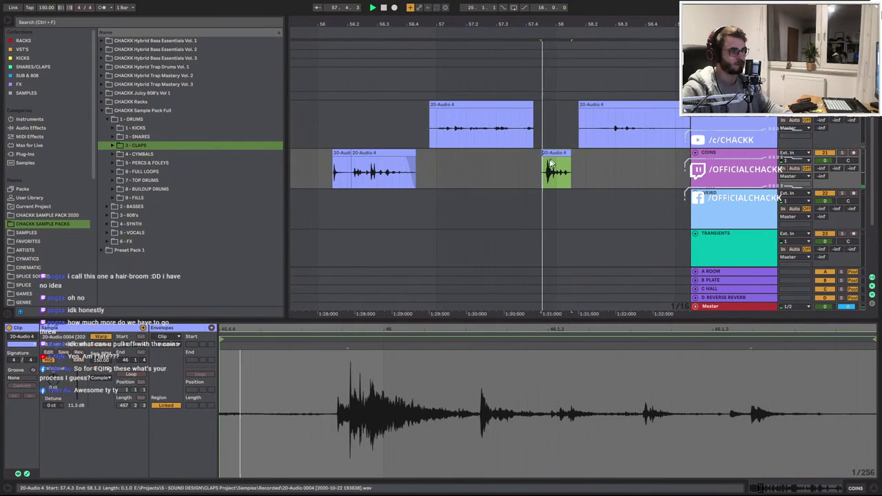
Listen through the source clip between bars 57 and 58 for a usable hit
click(438, 134)
key(space)
click(453, 133)
key(space)
key(space)
key(space)
key(space)
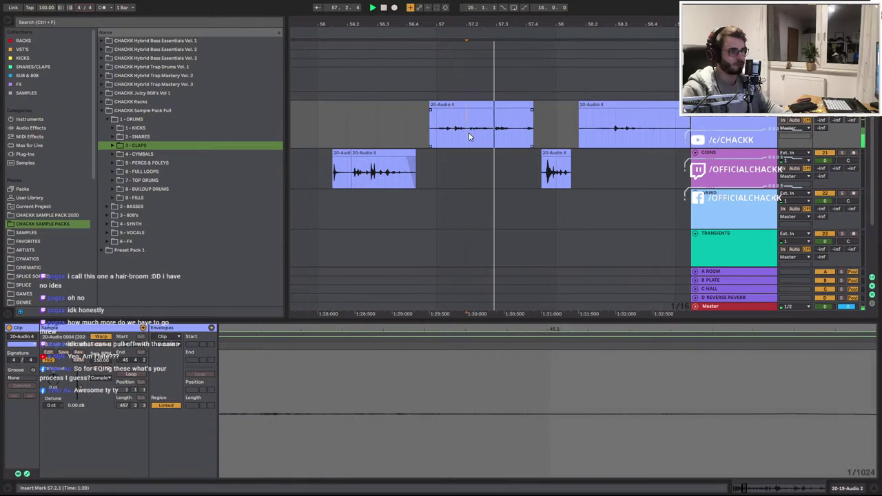
click(472, 134)
Raise the gain of the source clip between bars 57 and 58 while auditioning its later hit
drag(498, 137, 513, 139)
key(space)
key(space)
key(space)
key(space)
key(space)
key(space)
drag(79, 391, 79, 365)
Move the hit at about 57.2.4 to the COINS track and delete the leftover source slices around it
key(space)
key(space)
key(space)
key(space)
key(space)
click(495, 130)
drag(491, 130, 502, 170)
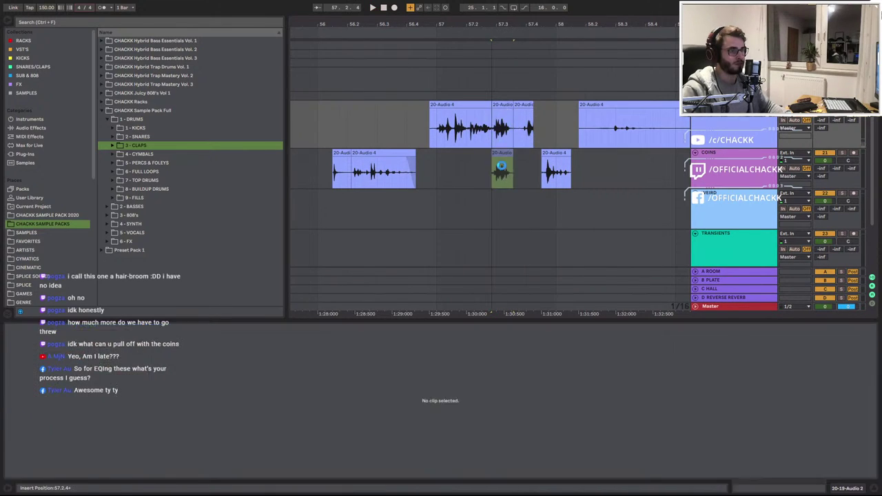
key(Delete)
click(522, 104)
key(Delete)
Listen to the isolated hit on COINS and to the remaining recording from 58.2.1 and 58.3.1
click(505, 153)
key(space)
key(space)
key(space)
key(space)
key(space)
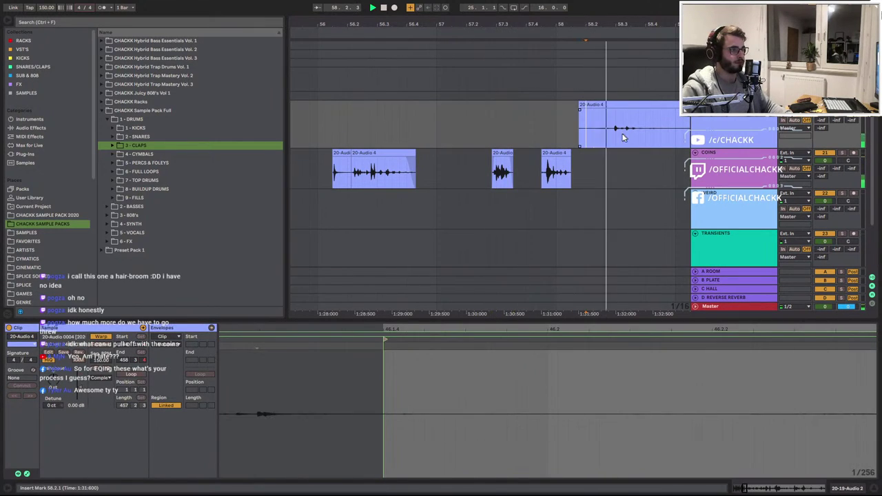
drag(630, 23, 466, 6)
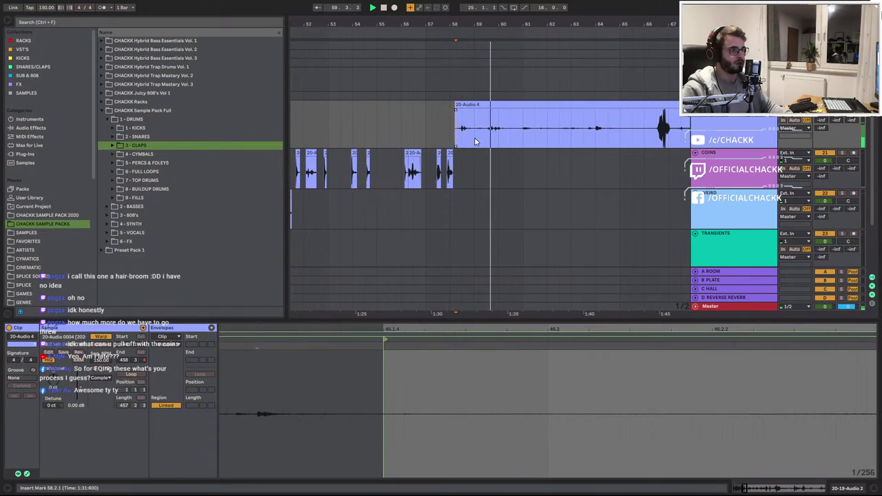
click(462, 141)
key(space)
key(space)
key(plus)
key(plus)
key(plus)
key(plus)
key(space)
key(space)
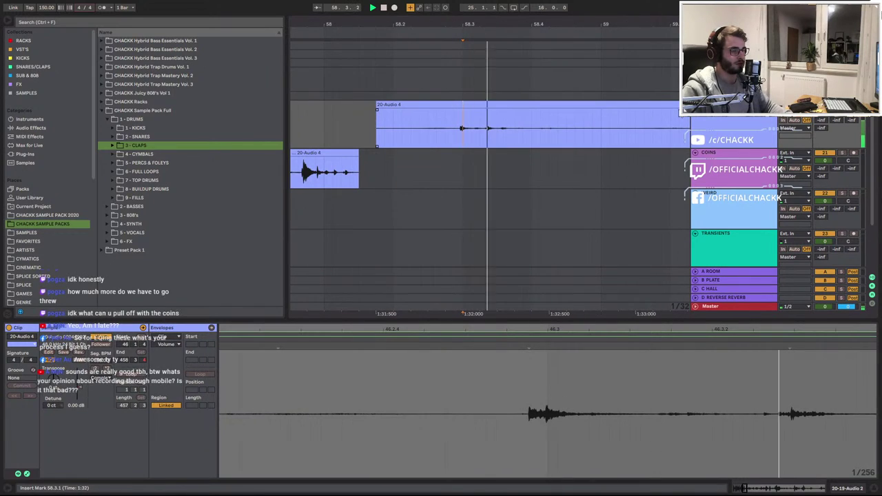
key(space)
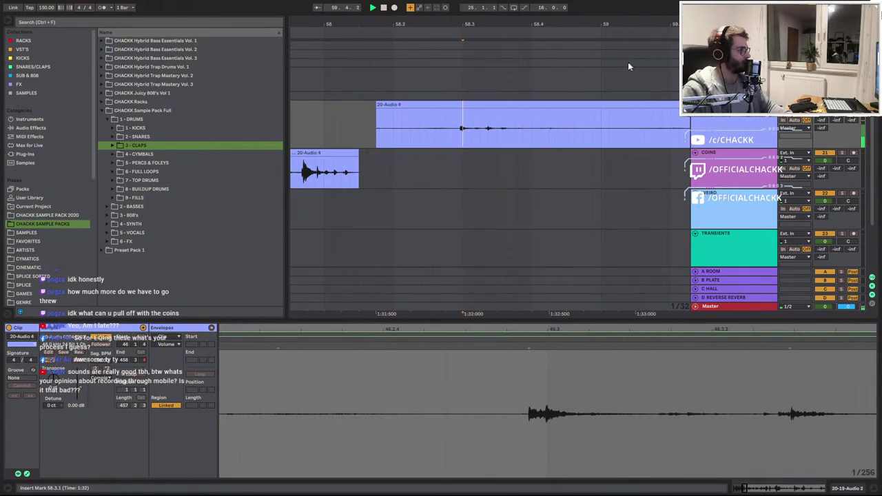
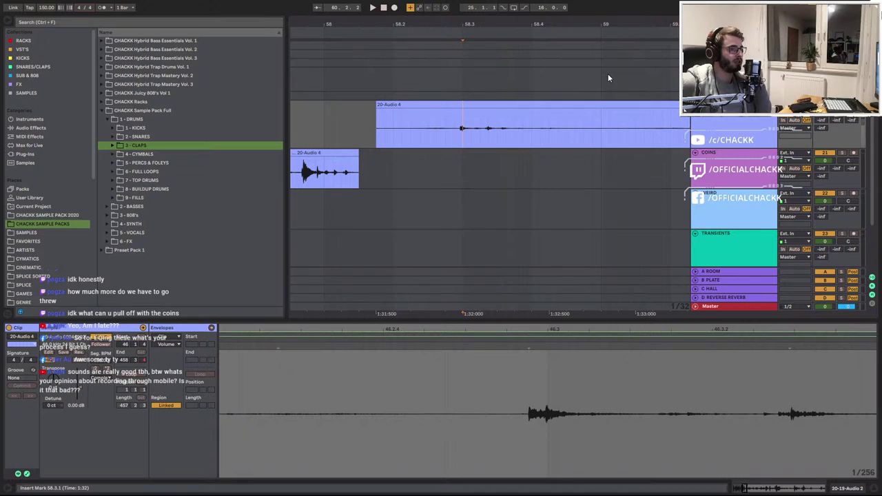
Add a soloed, record-armed audio track below COMB HAIR THING and record a clap take on it from 58.3.1
click(729, 127)
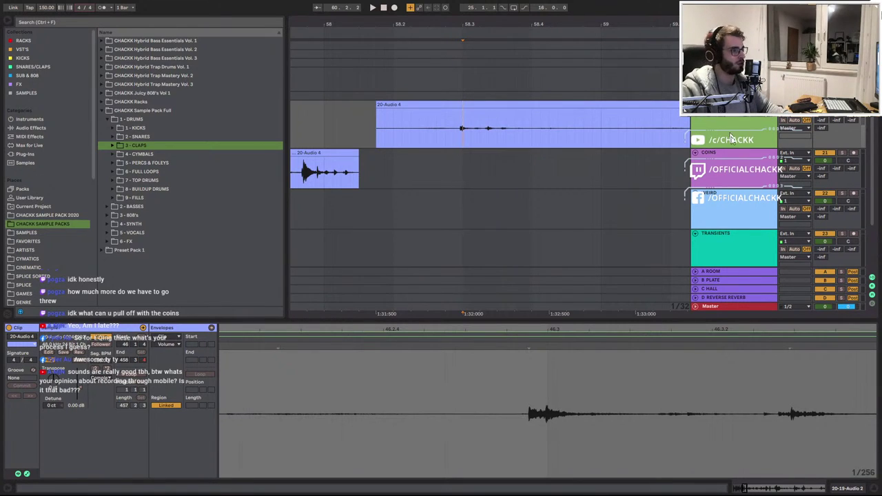
scroll(745, 243, down, 3)
click(737, 231)
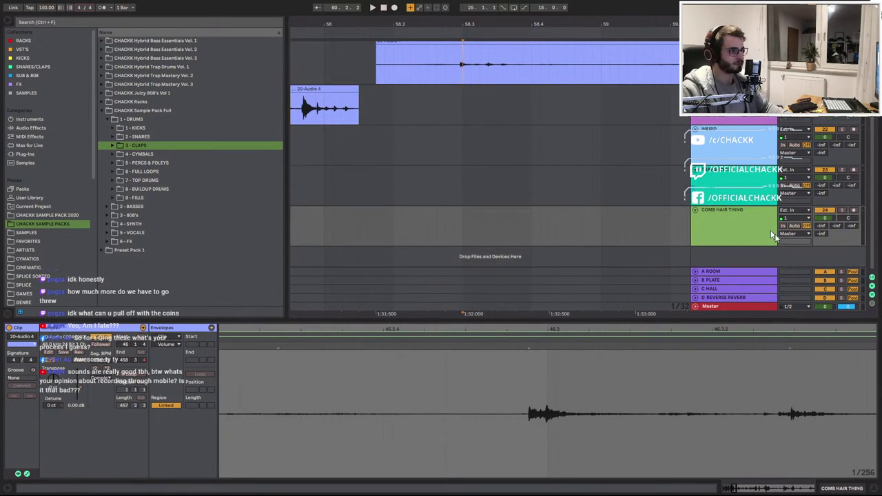
key(ctrl+t)
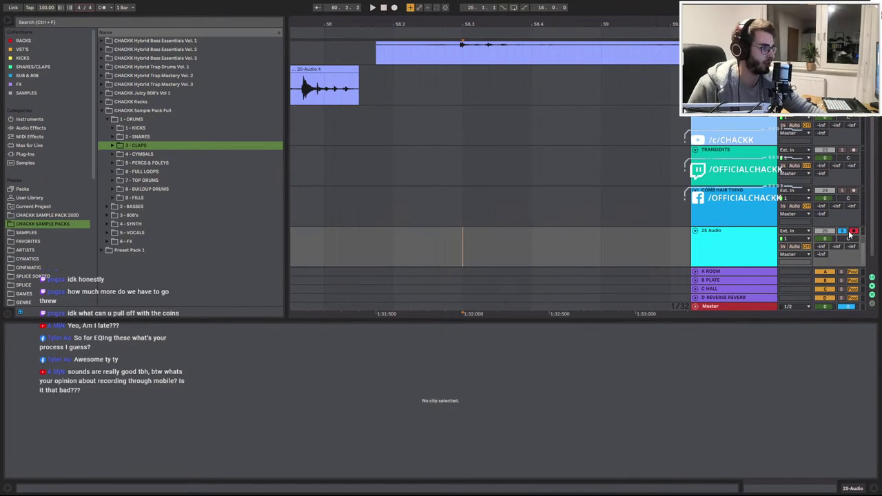
key(F9)
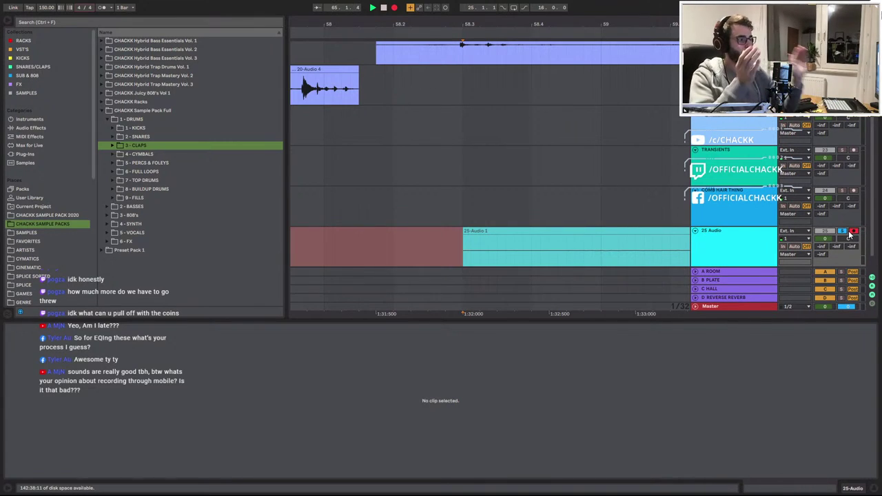
key(space)
Split the new take at 60.2.4, just before the first loud clap, and delete the part preceding it
drag(601, 19, 507, 19)
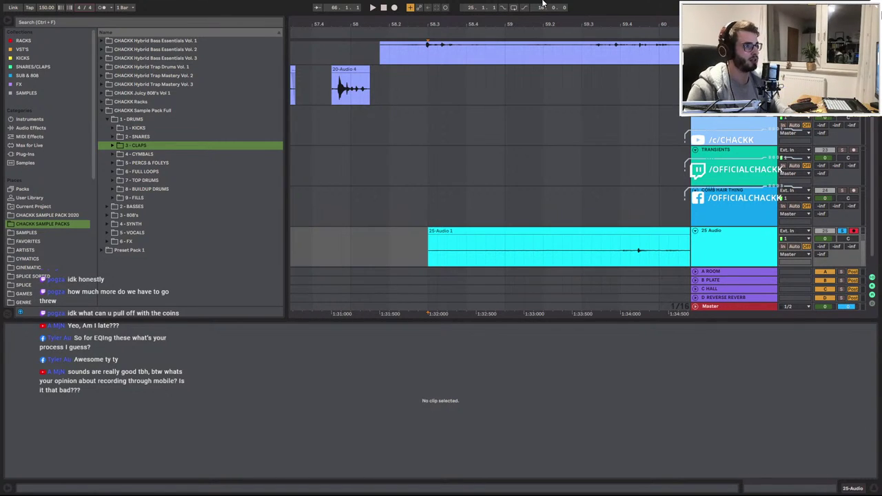
drag(560, 23, 320, 19)
click(484, 259)
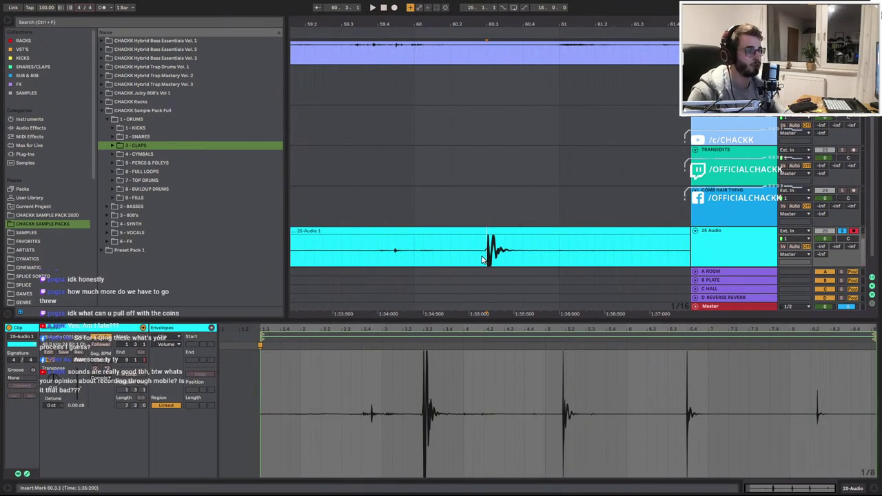
click(481, 257)
key(ctrl+e)
key(Delete)
click(493, 231)
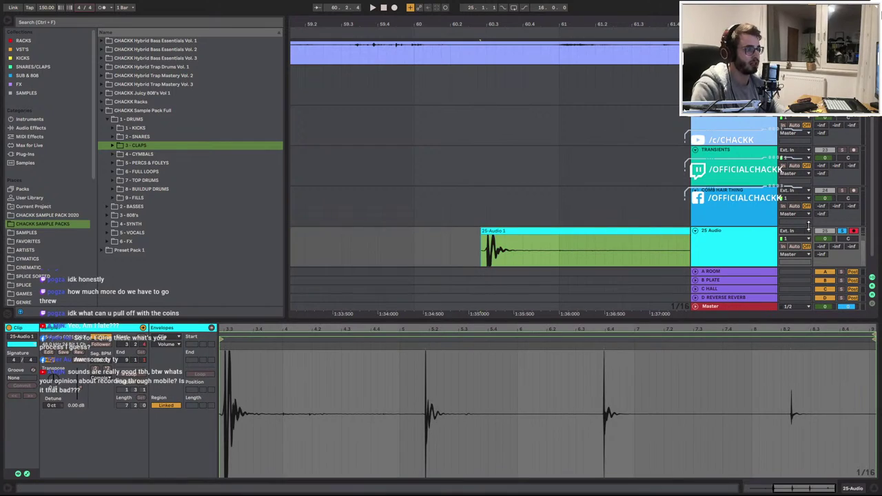
Trim the remaining lead-in before the first clap's attack so the clip starts at 60.3.1
scroll(509, 239, up, 6)
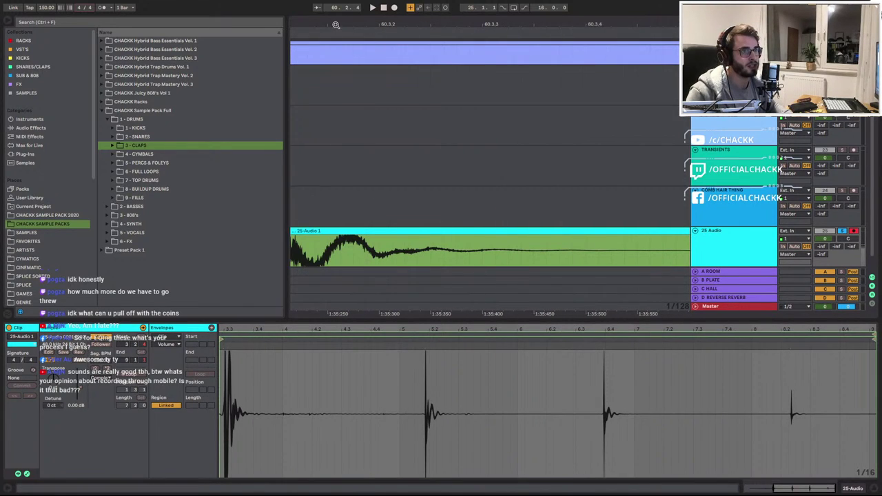
drag(335, 25, 506, 25)
drag(229, 330, 289, 479)
drag(263, 328, 468, 328)
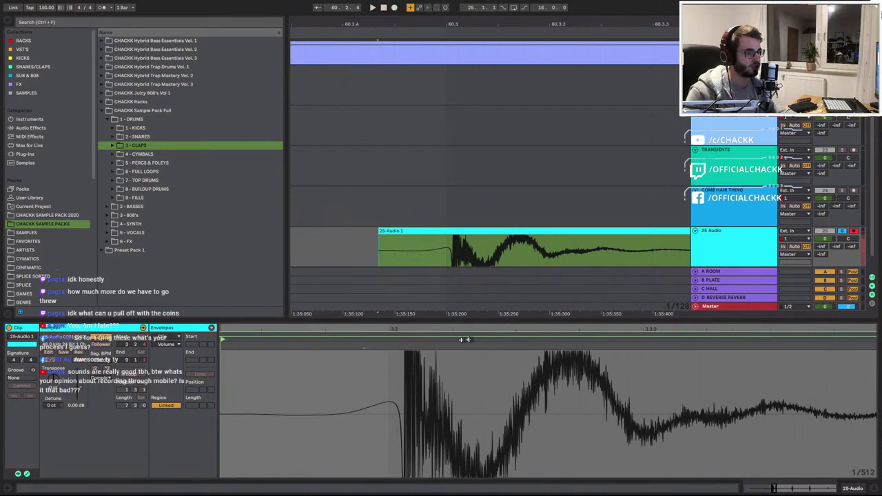
drag(410, 328, 384, 368)
drag(392, 333, 400, 312)
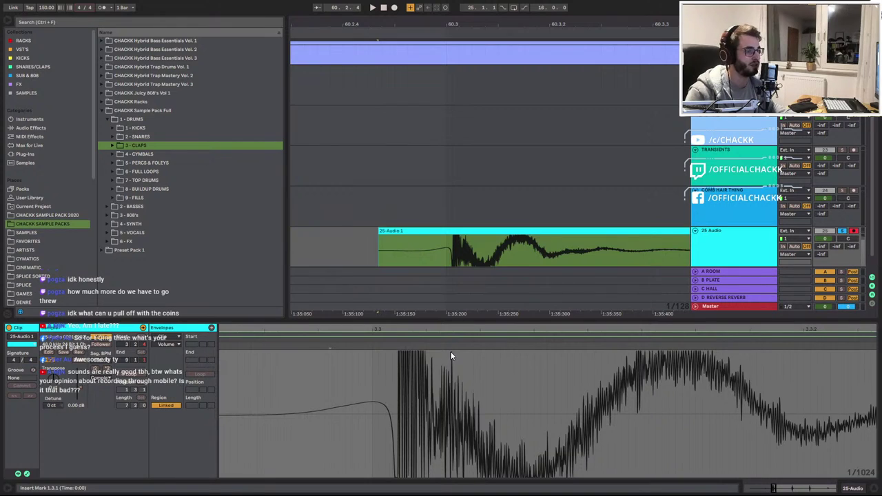
click(558, 231)
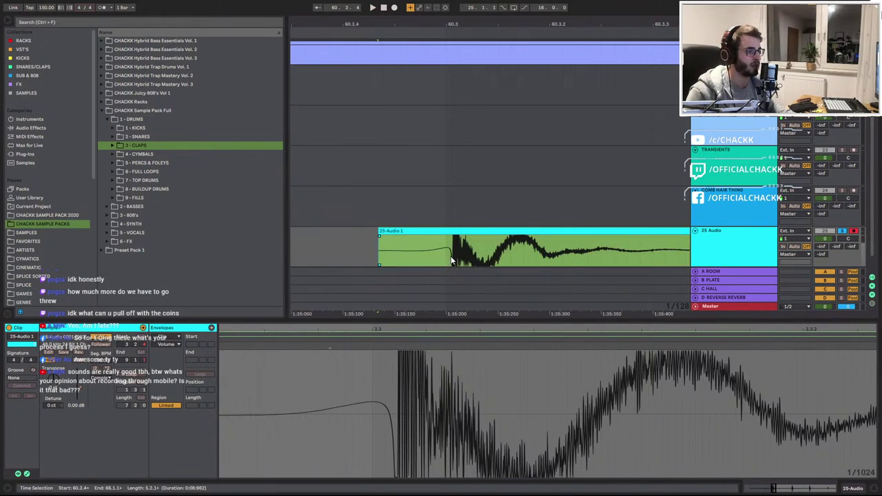
click(451, 261)
key(ctrl+e)
click(441, 231)
key(Delete)
click(452, 232)
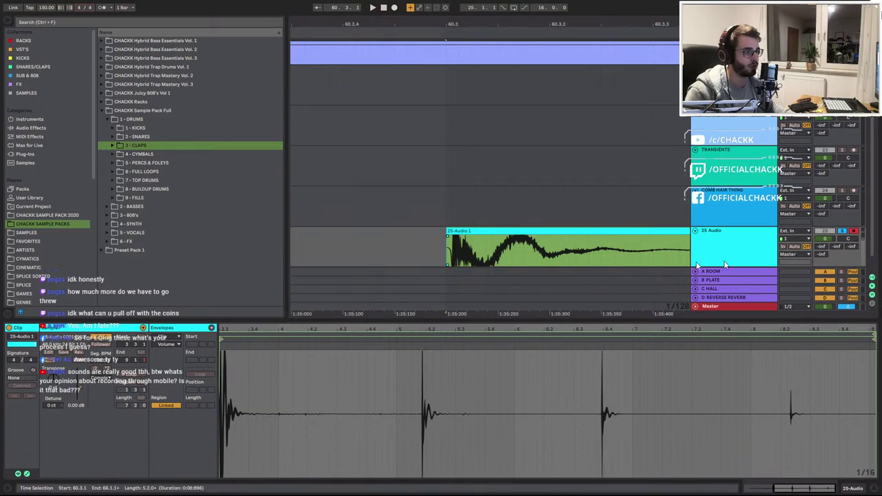
Split the take after the first clap's decay and set that clap's gain to -2.79 dB
drag(605, 29, 526, 16)
click(578, 261)
key(ctrl+e)
click(516, 231)
drag(78, 390, 79, 399)
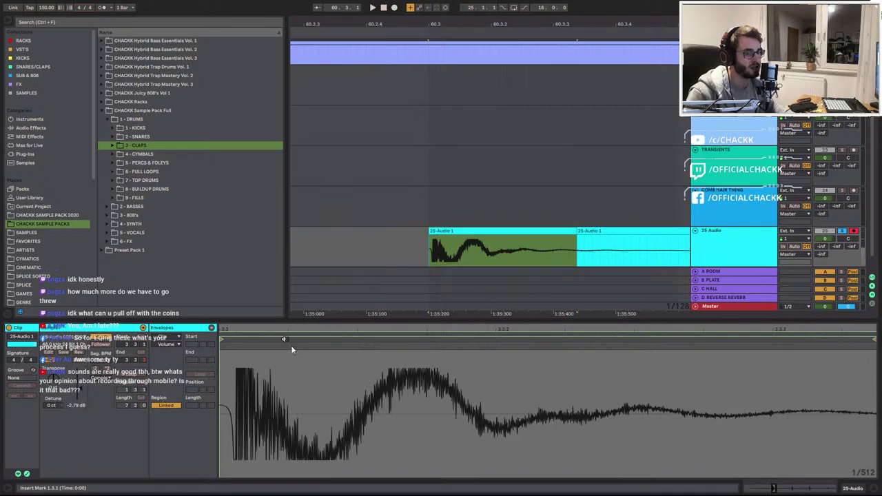
key(space)
key(space)
key(space)
key(space)
key(space)
Isolate the second clap as its own slice from 62.1.4 to 62.2.2
drag(547, 25, 386, 4)
scroll(386, 248, down, 1)
click(552, 262)
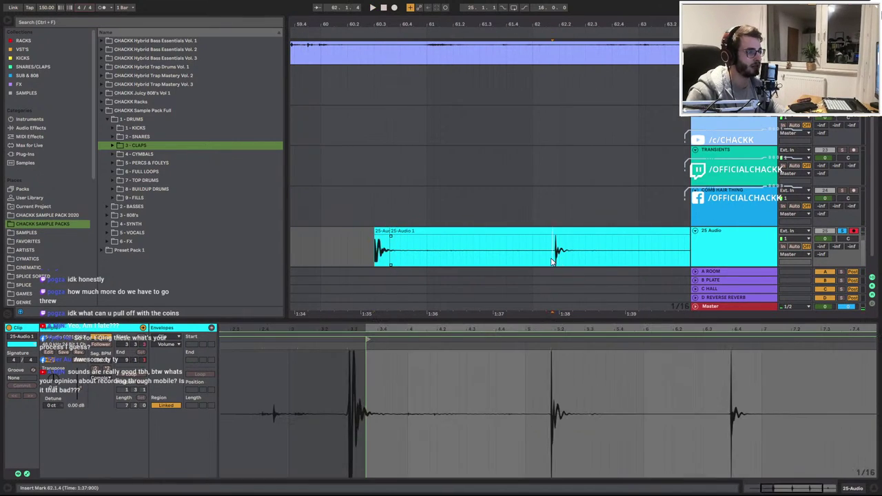
drag(555, 261, 564, 260)
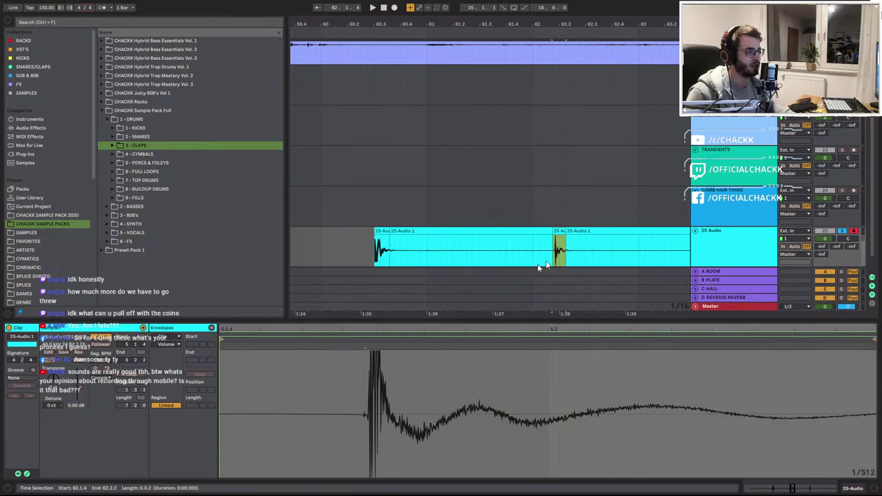
Cut out the last, quiet clap near 65.2 and move it to 61.1.1
drag(588, 25, 453, 4)
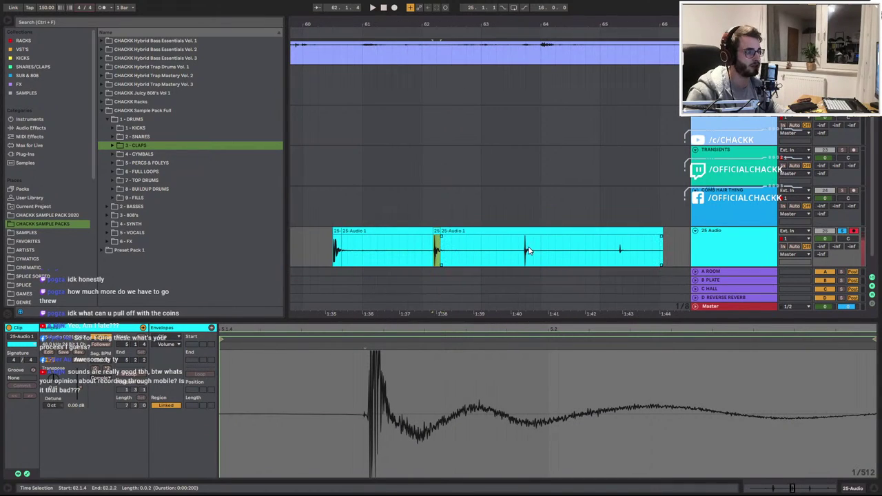
click(526, 255)
click(617, 257)
key(ctrl+e)
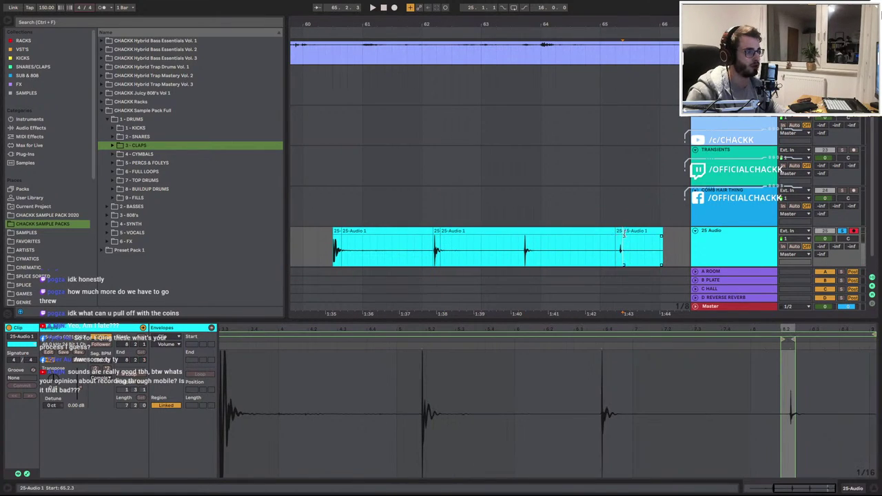
click(392, 243)
drag(368, 246, 368, 246)
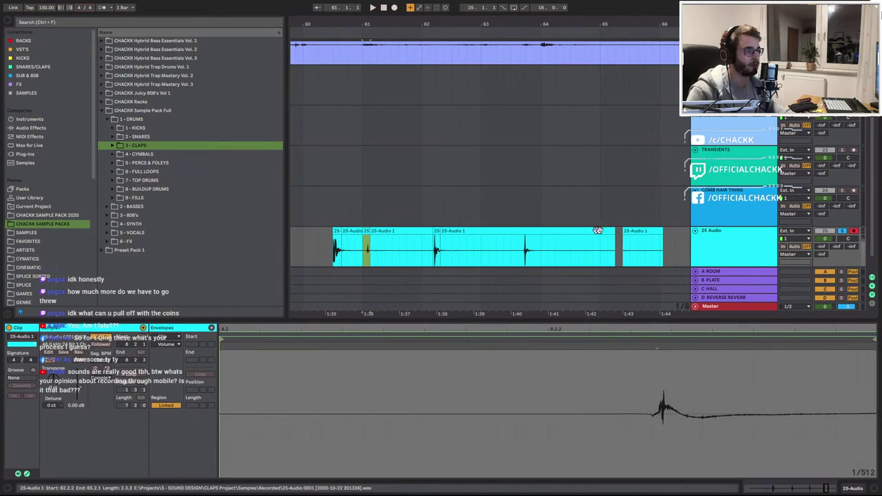
Delete the leftover pieces of the take, keeping only the first clap and the quiet one at 61.1.1
click(598, 231)
key(Delete)
click(647, 231)
key(Delete)
click(437, 231)
key(Delete)
click(412, 231)
key(Delete)
click(354, 231)
key(Delete)
Trim the quiet clap, move it closer to the first clap at about 60.4.2, and set its gain to 8.63 dB
drag(357, 22, 382, 40)
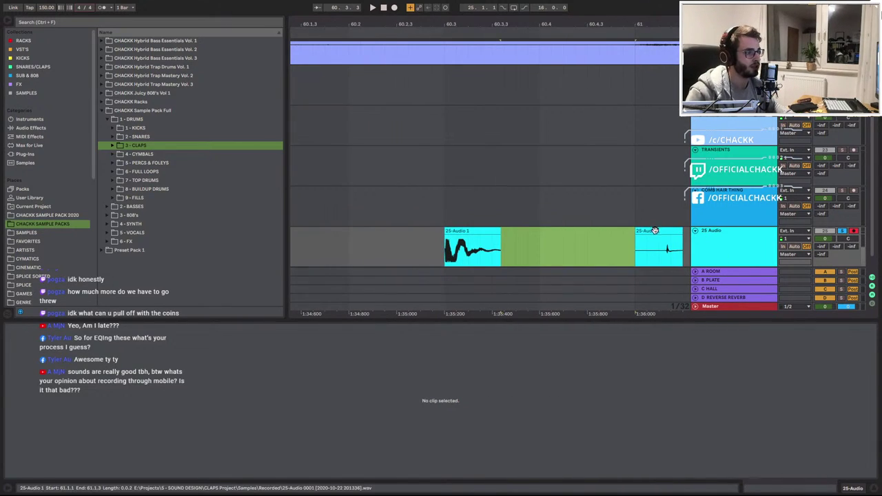
click(559, 242)
mouse_move(559, 242)
mouse_down()
mouse_move(552, 232)
mouse_move(570, 232)
mouse_up()
mouse_move(79, 391)
mouse_down()
mouse_move(79, 366)
mouse_move(79, 378)
mouse_up()
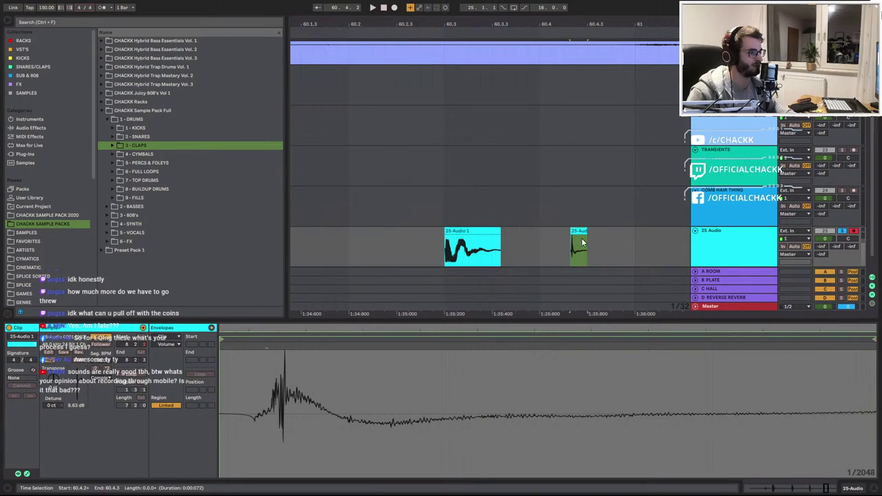
Audition the two trimmed claps and fade out the tail of the first one
scroll(551, 244, up, 5)
scroll(531, 249, down, 3)
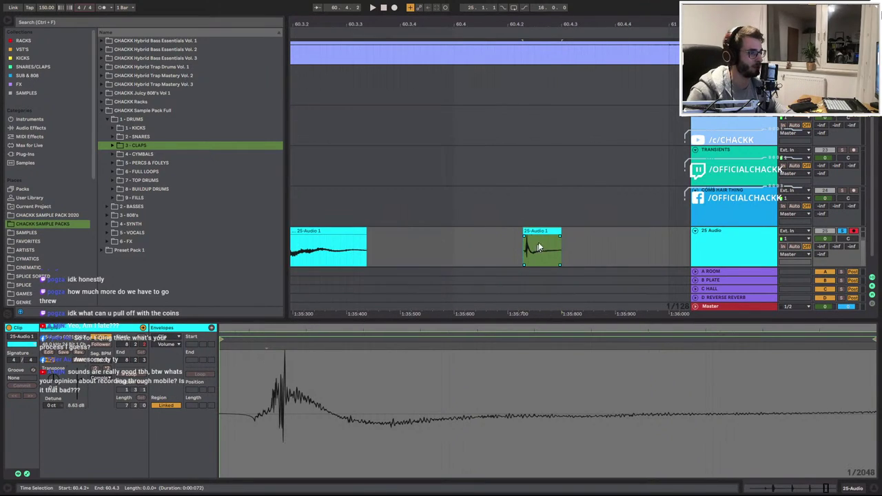
click(531, 124)
key(space)
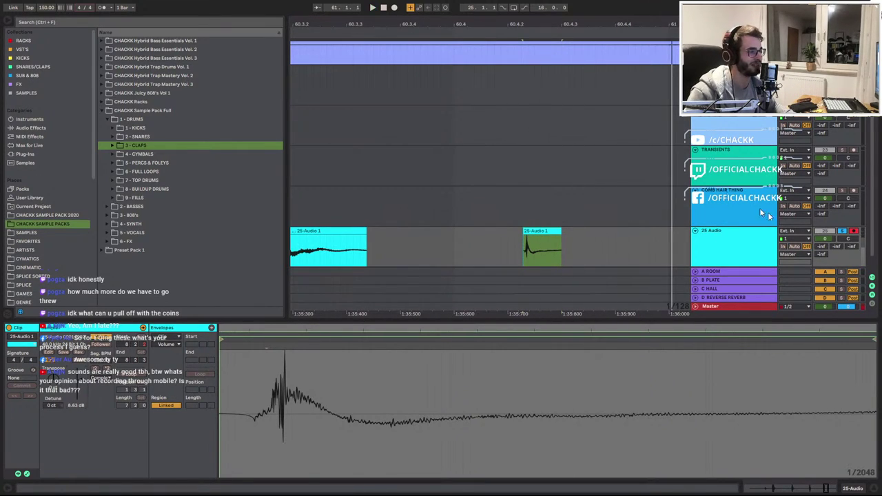
scroll(520, 200, down, 3)
click(526, 244)
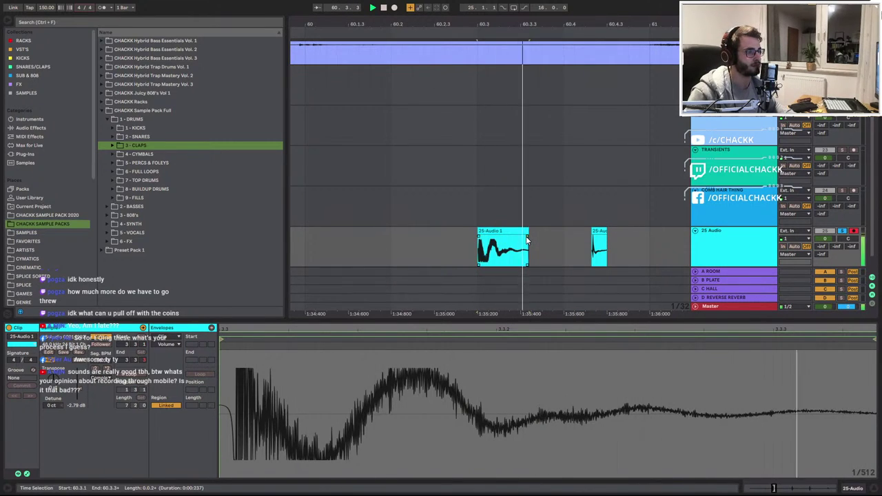
key(space)
drag(500, 237, 510, 254)
key(space)
key(space)
key(space)
key(space)
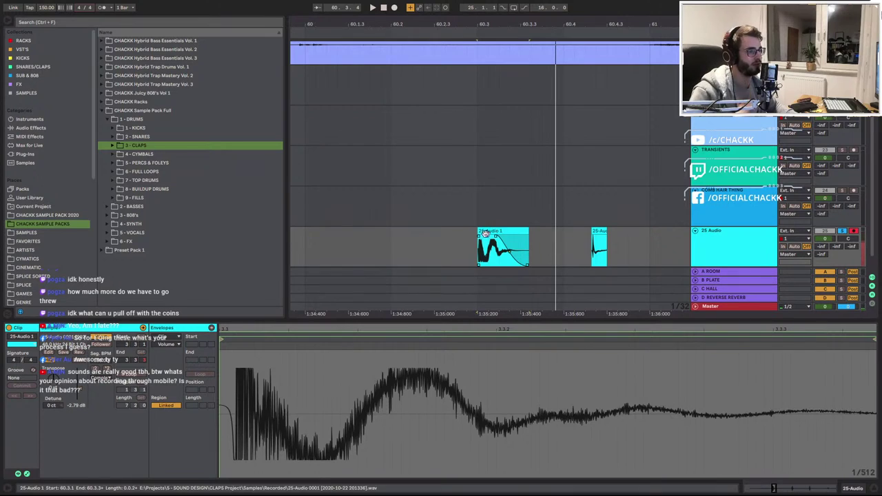
Delete both clap slices and remove the 25 Audio track
click(493, 231)
shift+click(599, 231)
key(Delete)
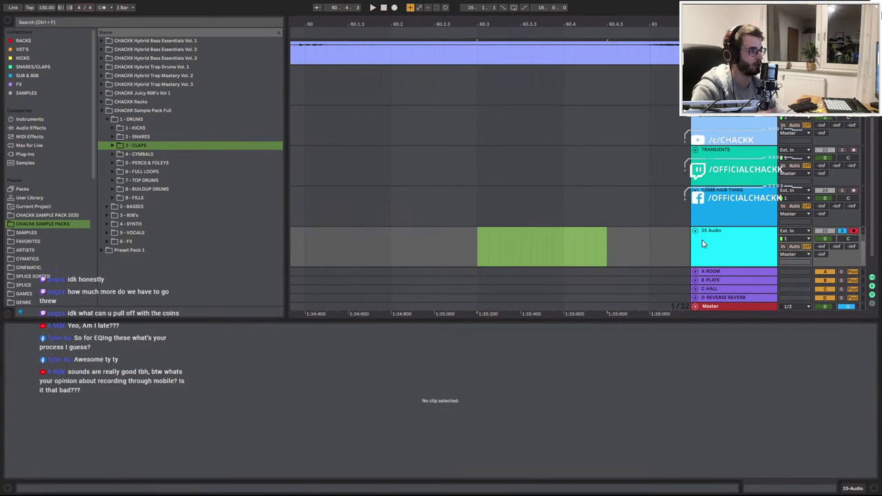
click(703, 244)
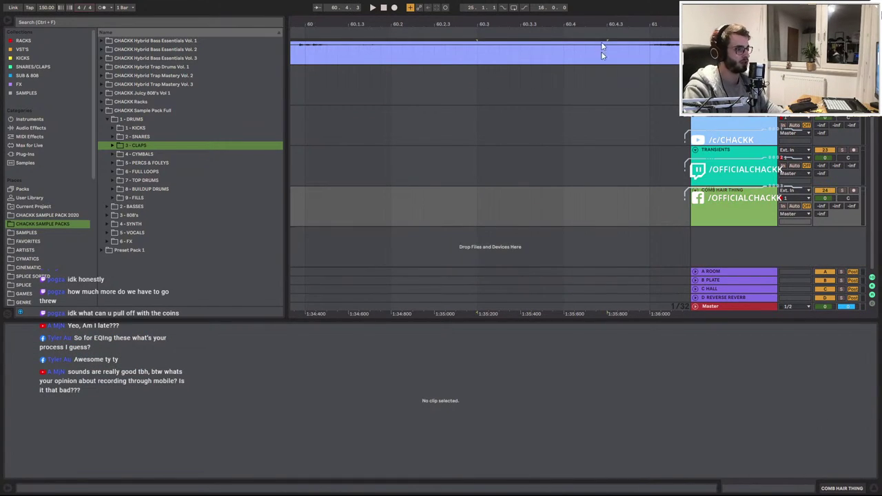
Return to the long 20-Audio 4 take and listen to its opening around bar 58
scroll(592, 143, up, 3)
mouse_move(541, 25)
mouse_down()
mouse_move(354, 3)
mouse_move(529, 23)
mouse_up()
click(503, 146)
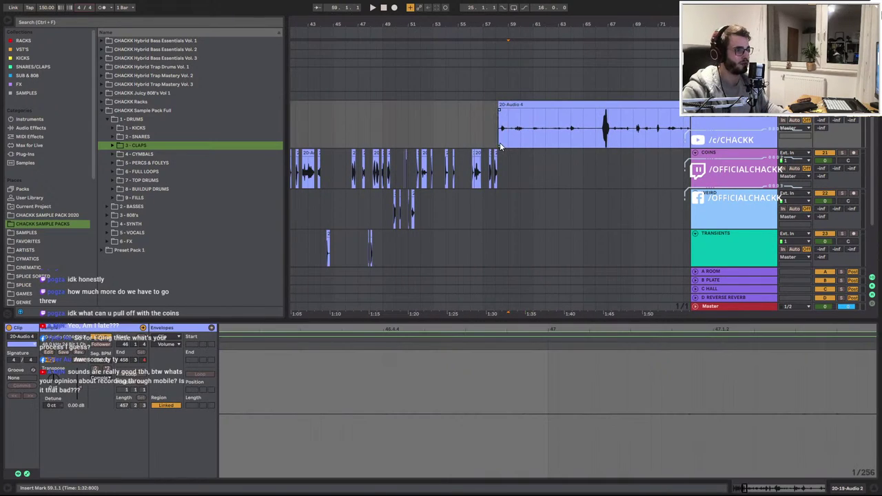
key(plus)
key(plus)
key(plus)
key(plus)
click(468, 133)
key(space)
key(space)
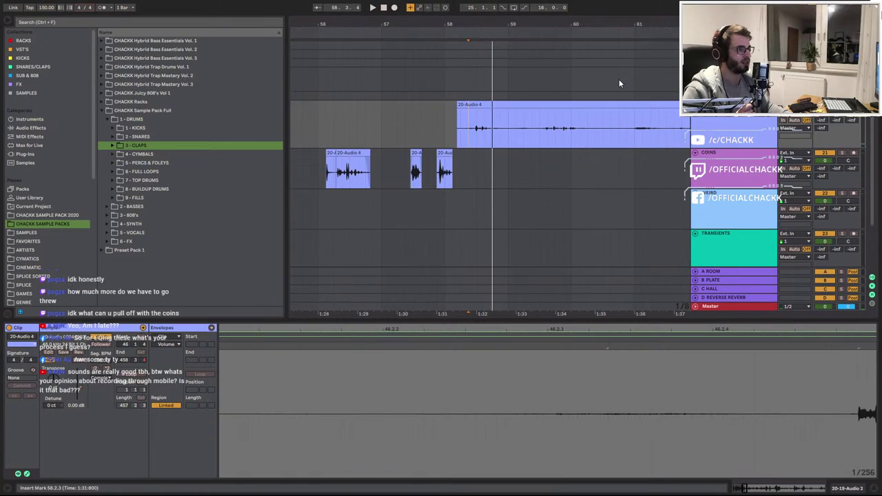
Audition the 20-Audio 4 take further on, up to the loud hit around bars 66 to 67
key(space)
drag(541, 27, 491, 7)
click(519, 131)
key(space)
key(space)
key(space)
click(540, 132)
click(535, 141)
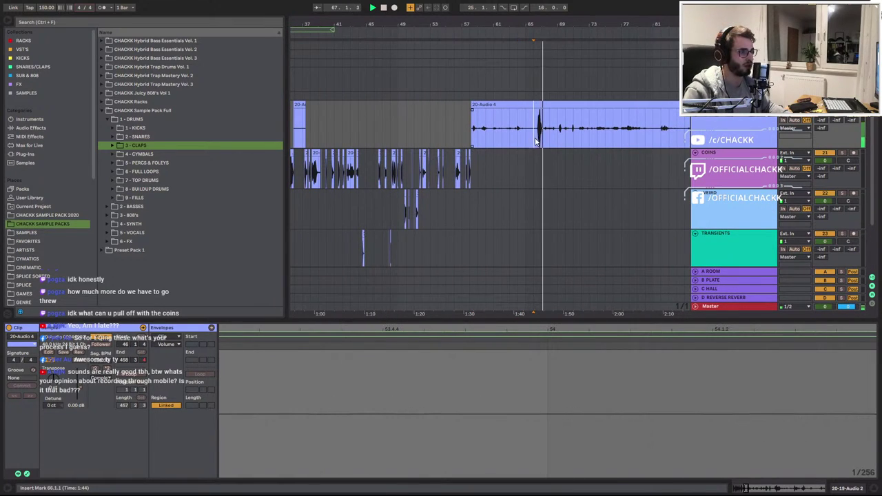
key(space)
Audition the take in jumps from 71.1.1 onward and split it at 81.1.1
click(573, 136)
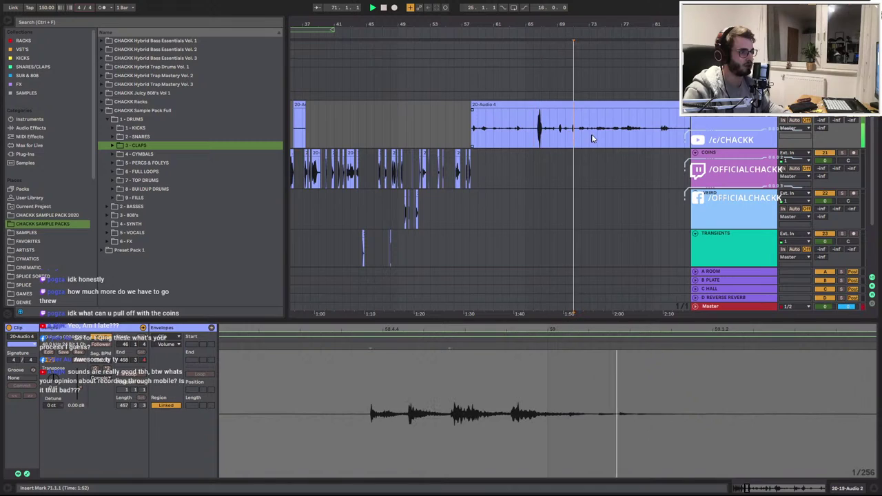
click(607, 137)
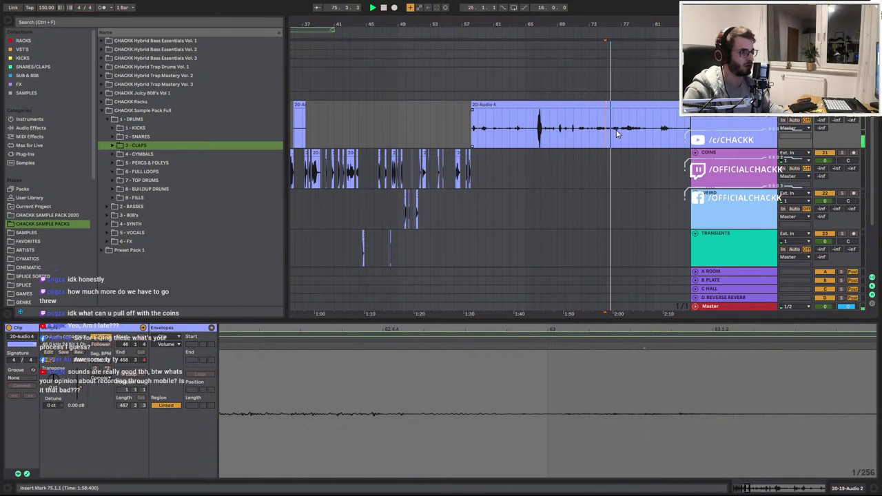
click(629, 133)
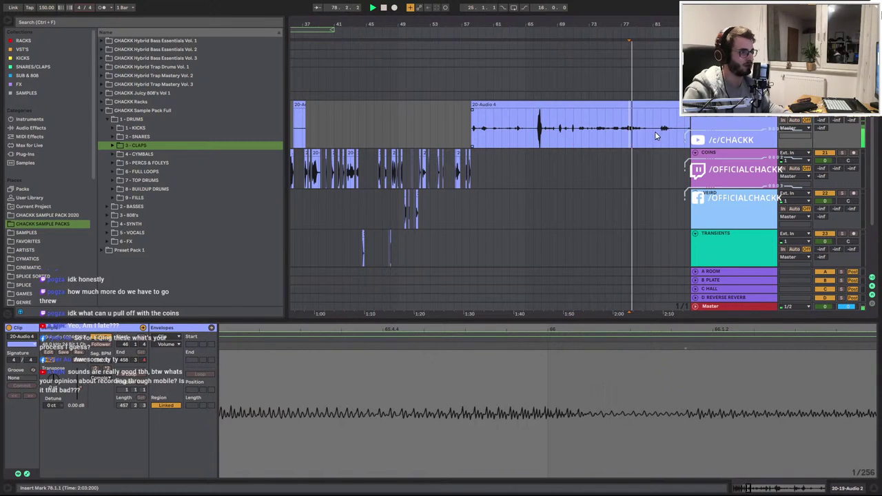
click(664, 135)
key(space)
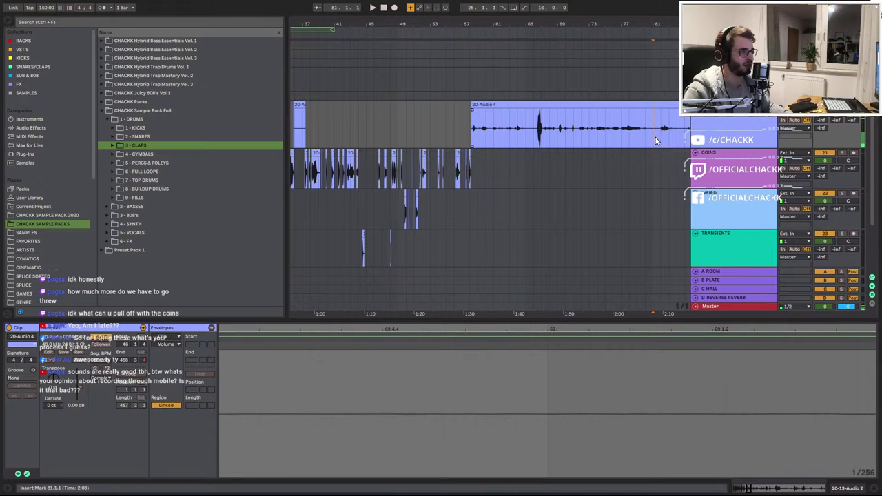
key(ctrl+e)
Slice out the first hit of the take from 58.3.1 to 59.1.1 and move it to the COINS track
click(626, 105)
scroll(502, 146, up, 3)
click(437, 135)
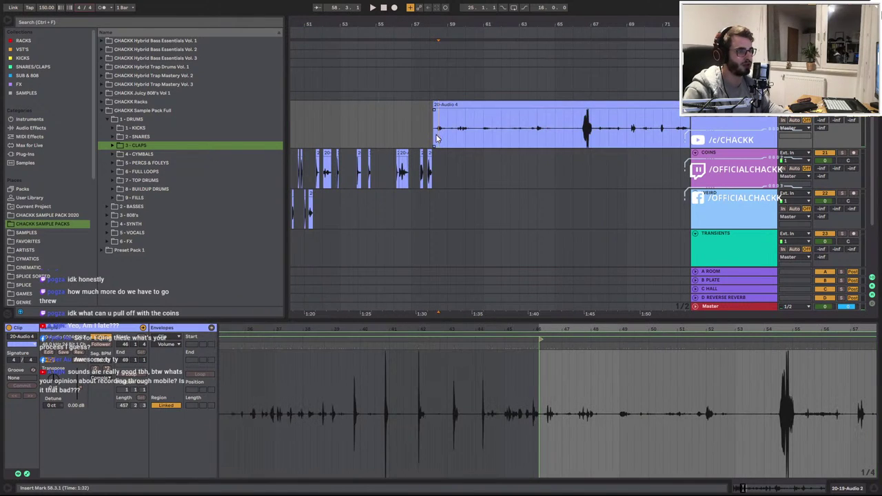
scroll(435, 137, up, 2)
key(space)
key(space)
key(space)
drag(460, 137, 448, 157)
key(ctrl+e)
Set the new COINS slice's gain to 16.4 dB and play it back
drag(79, 393, 80, 376)
key(space)
key(space)
key(space)
key(space)
key(space)
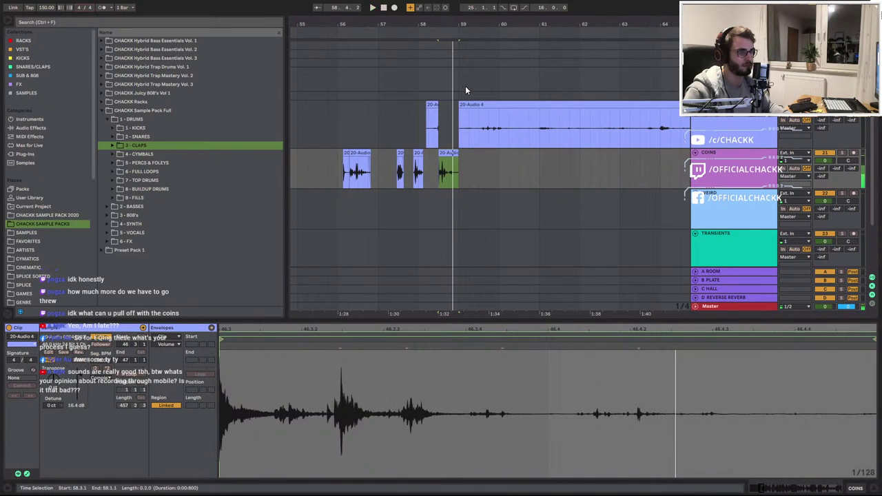
Move the loud hit from 66.3.1 to about 67.1.1 onto the COINS track and delete the leftover take before it
click(462, 105)
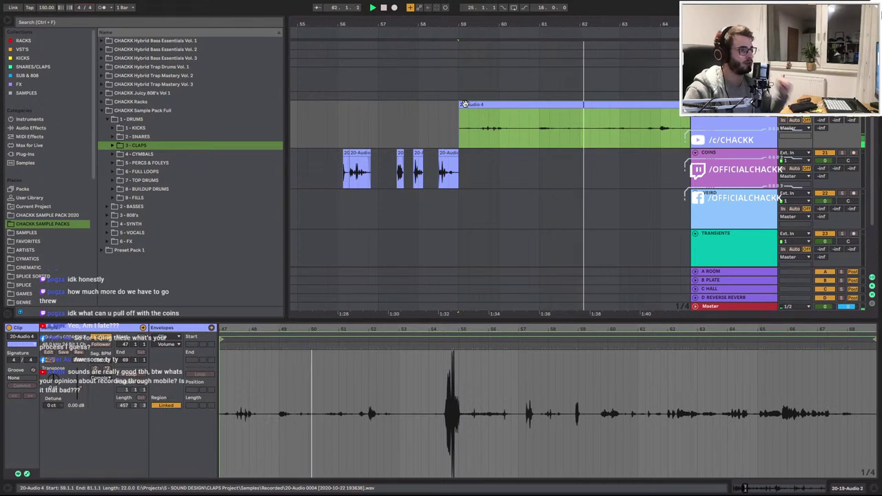
drag(584, 24, 420, 24)
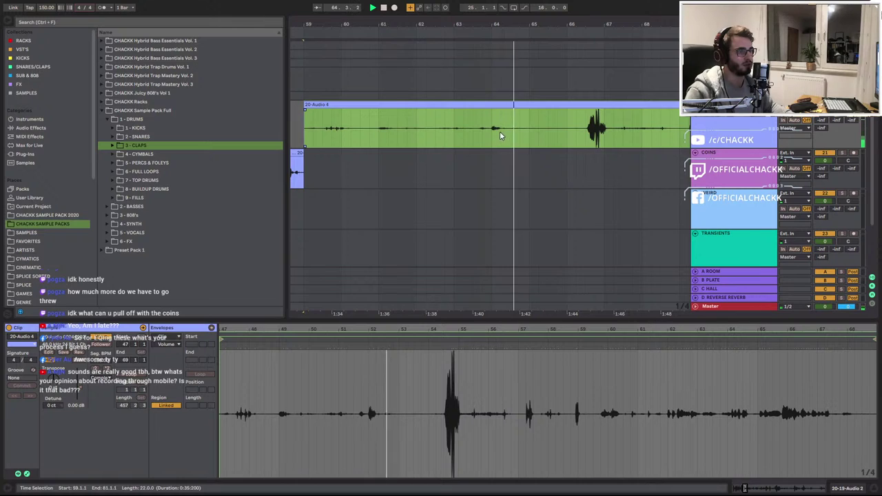
click(580, 134)
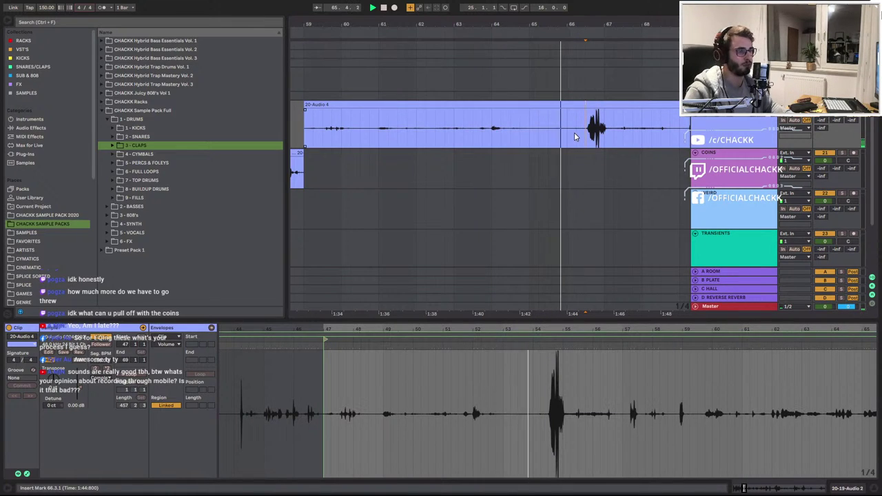
key(space)
shift+click(614, 134)
key(space)
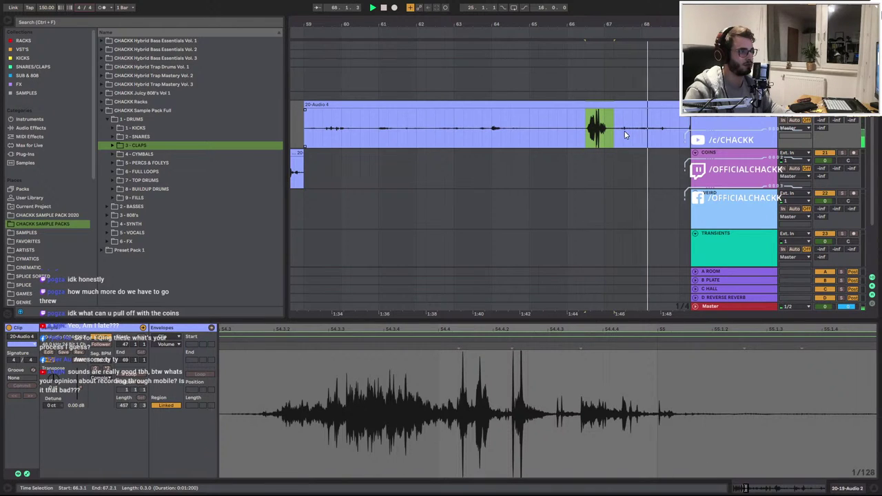
shift+click(606, 136)
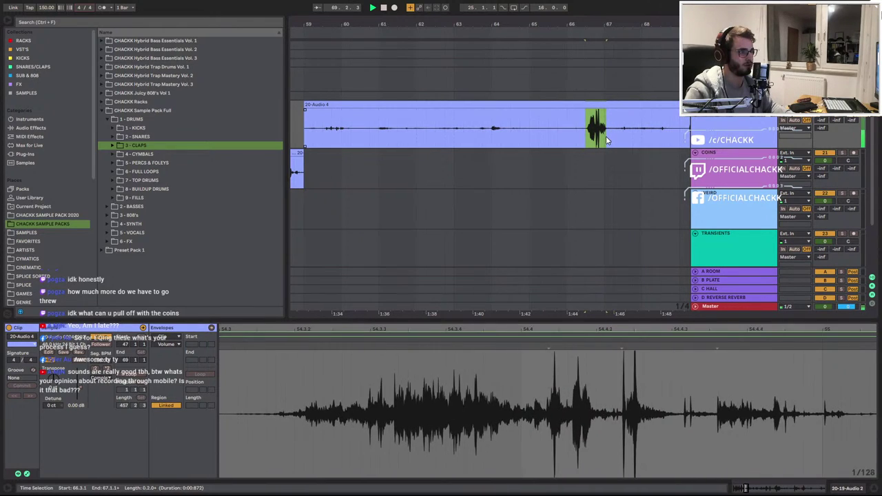
key(space)
drag(598, 105, 598, 167)
click(561, 104)
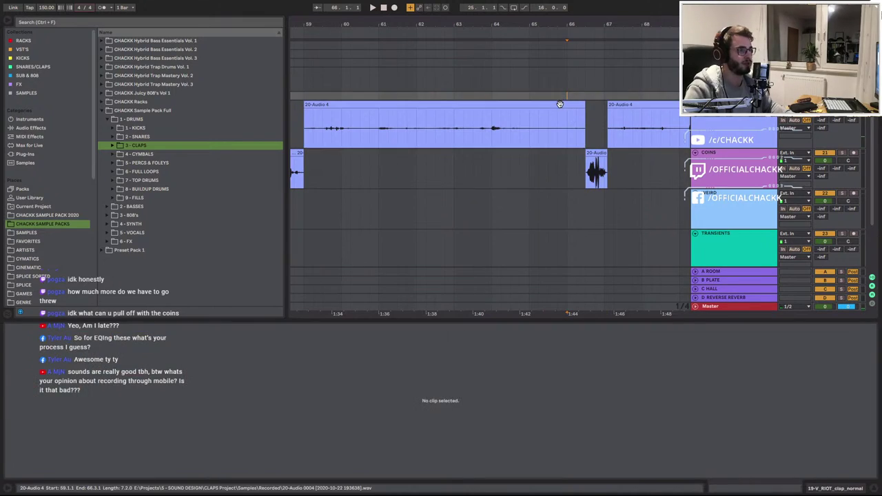
key(Delete)
Cut out the hit from about 69.2.1 to 69.3.1, place it on the COINS track near 69.1.1, and set its gain to 12.3 dB
click(624, 105)
key(space)
drag(627, 24, 429, 21)
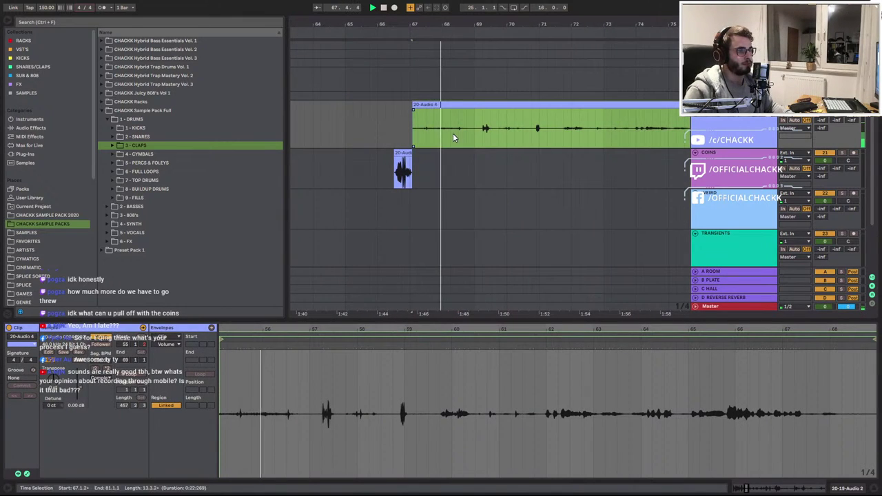
click(460, 136)
click(484, 139)
key(space)
key(space)
key(space)
key(space)
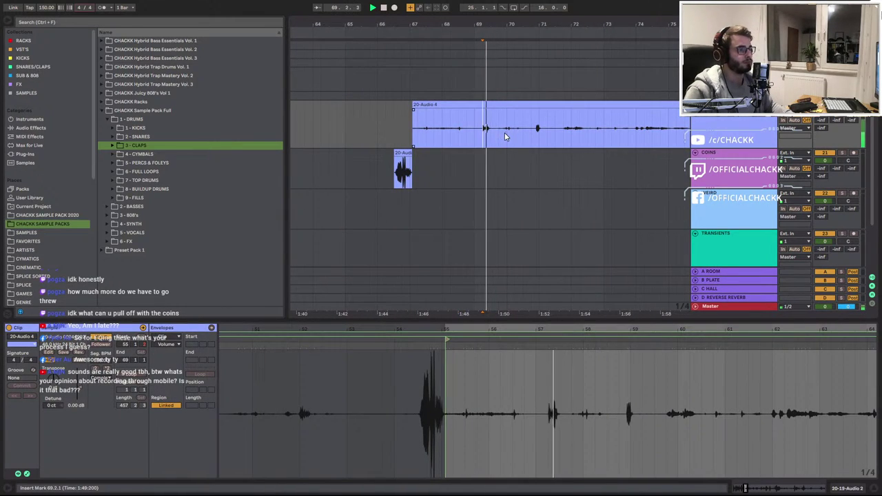
key(space)
drag(491, 138, 484, 135)
drag(485, 106, 476, 152)
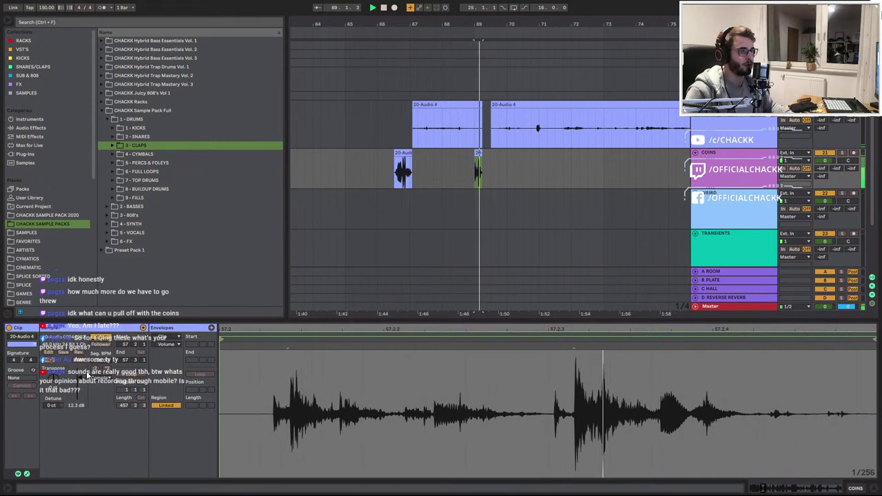
Delete the leftover piece before 69.2.1 and audition the remaining take from 69.3.1 to about bar 76
click(460, 104)
key(Delete)
click(518, 104)
key(space)
drag(550, 23, 409, 8)
key(plus)
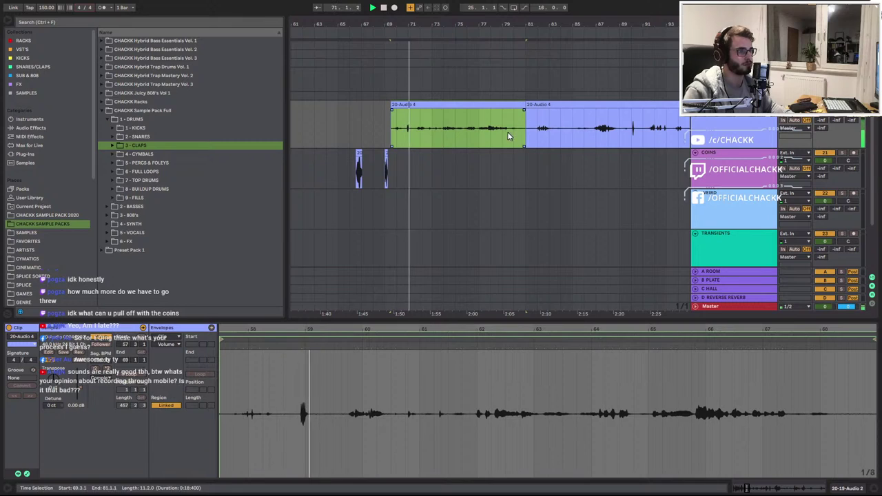
click(432, 132)
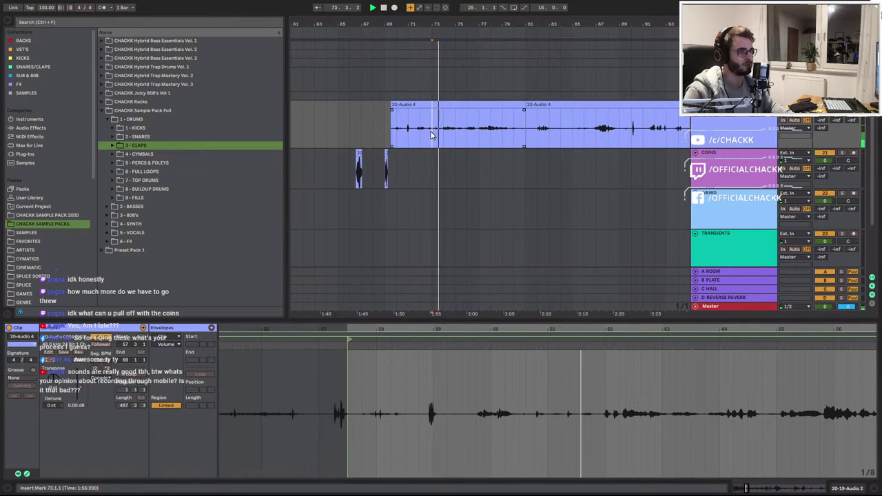
click(416, 138)
click(416, 137)
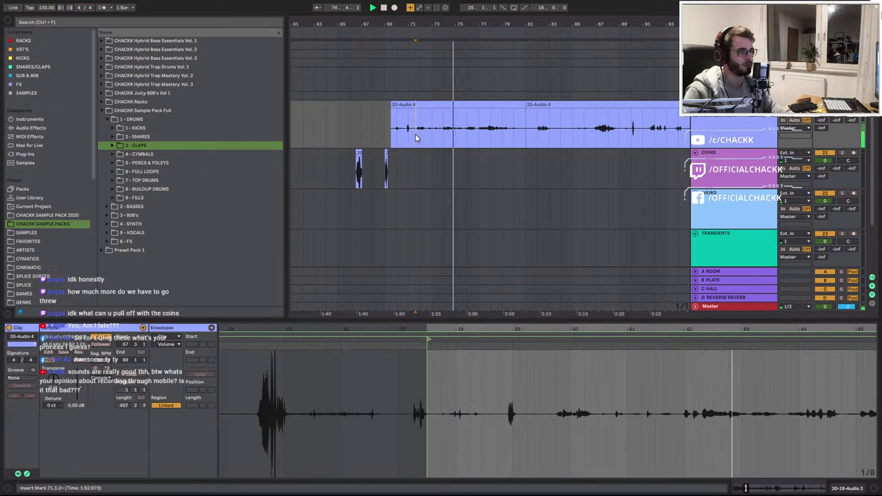
click(443, 135)
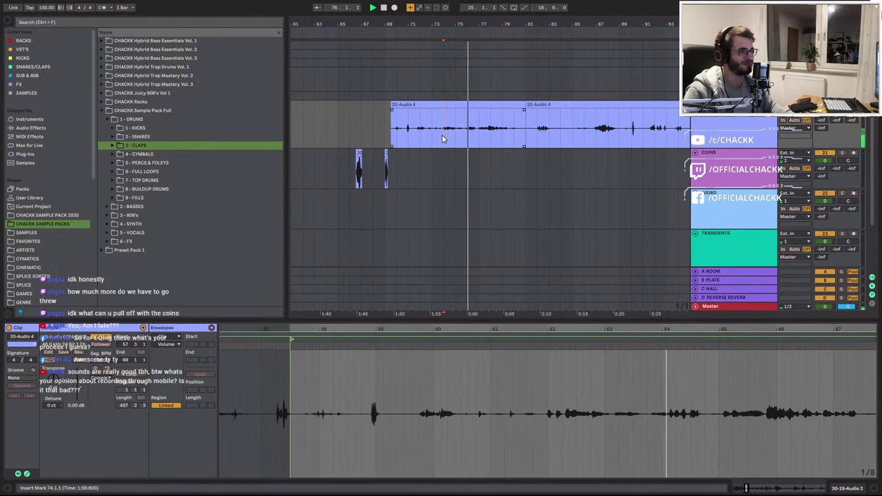
Move the section from 74.1.1 to 75.1.1 onto the COINS track and raise its gain to 16.2 dB
drag(446, 133, 450, 169)
drag(77, 384, 77, 374)
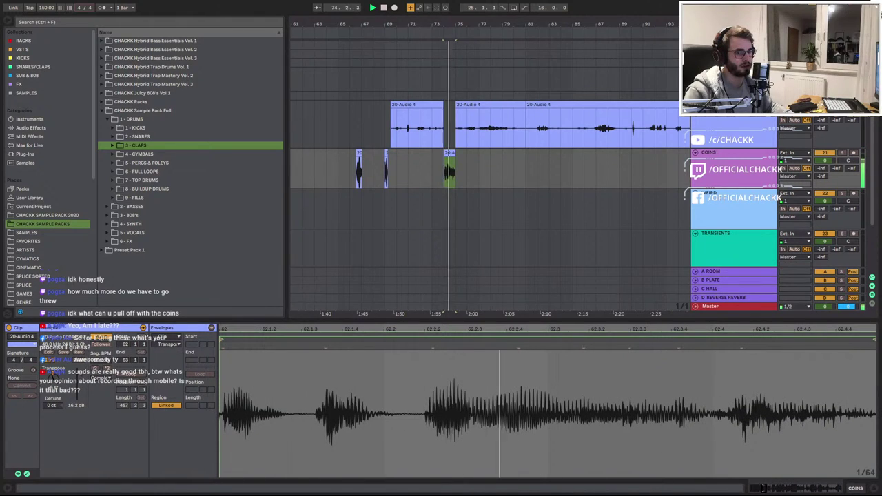
key(space)
Move the 74.1.1 slice to a new track below COMB HAIR THING, solo that track, and play it
drag(448, 151, 450, 241)
scroll(452, 240, down, 2)
click(707, 225)
click(364, 222)
drag(449, 180, 452, 255)
click(842, 232)
key(space)
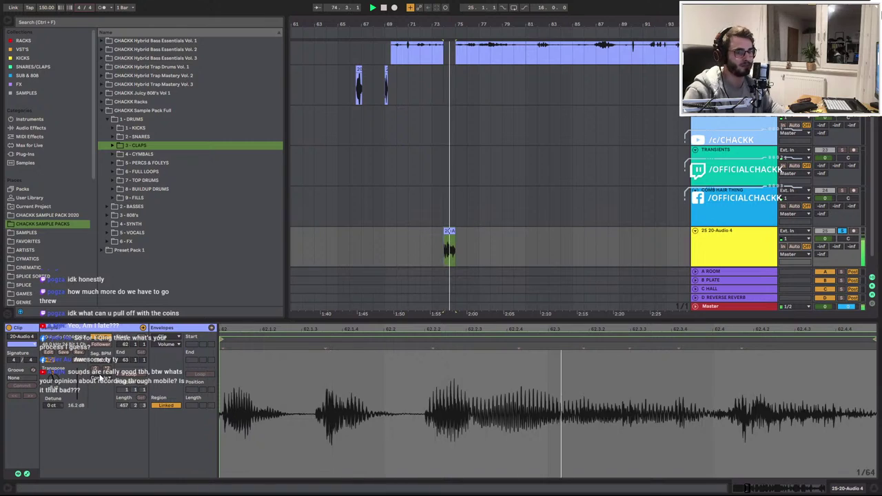
Transpose the slice by -6 st with Complex Pro warping, set the warp Envelope to 8, and play it back
click(105, 419)
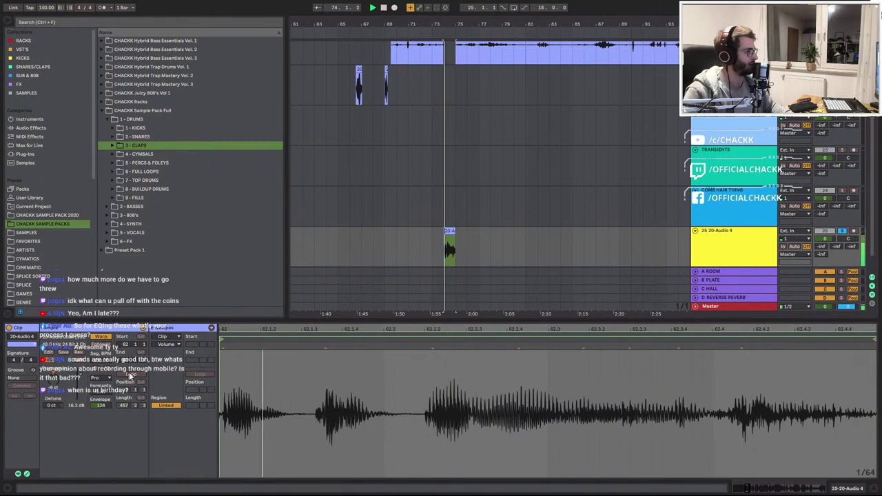
key(space)
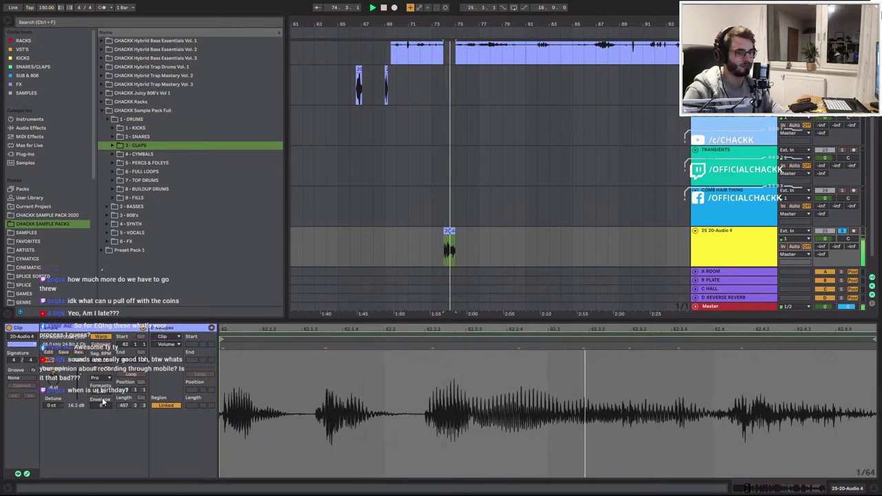
key(space)
key(space)
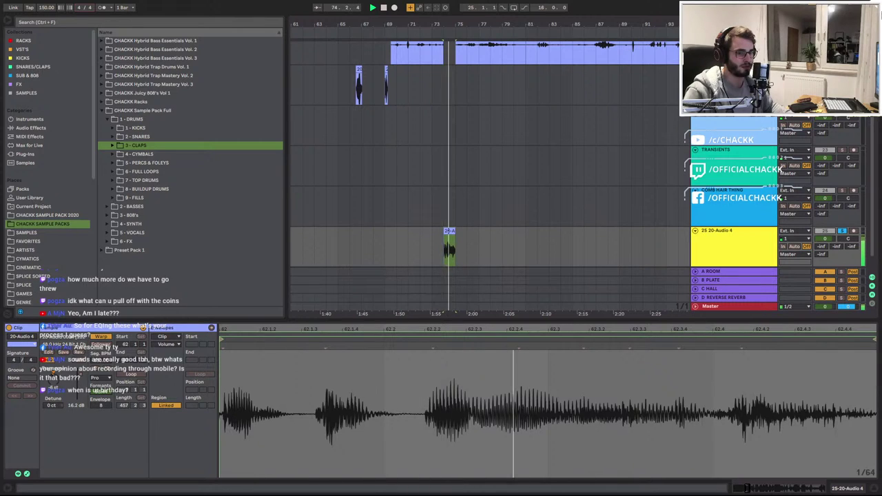
Listen to the remaining 20-Audio 4 take from 75.1.1
scroll(544, 109, up, 3)
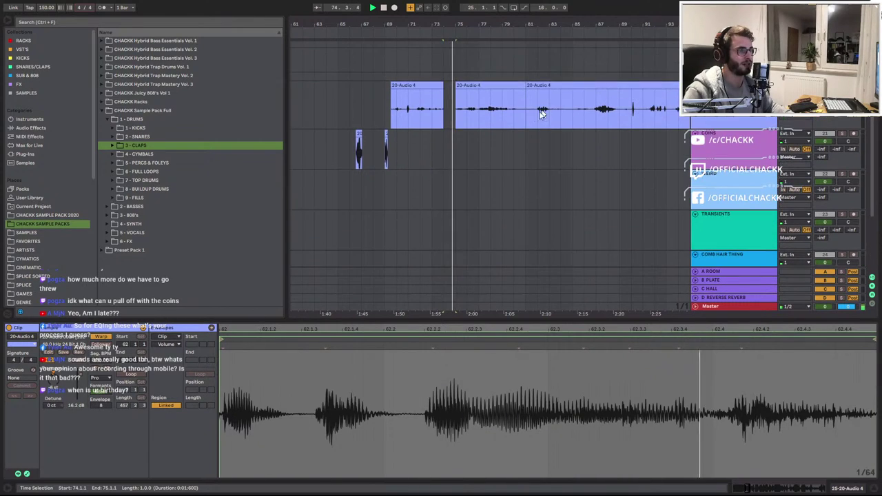
click(466, 132)
key(space)
key(space)
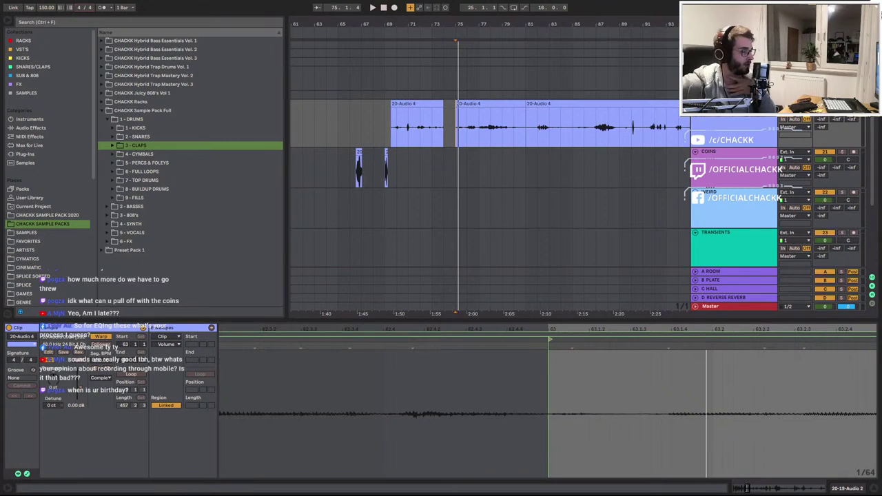
Listen to the 20-Audio 4 take between 75.1.1 and 79.1.1
scroll(496, 117, up, 5)
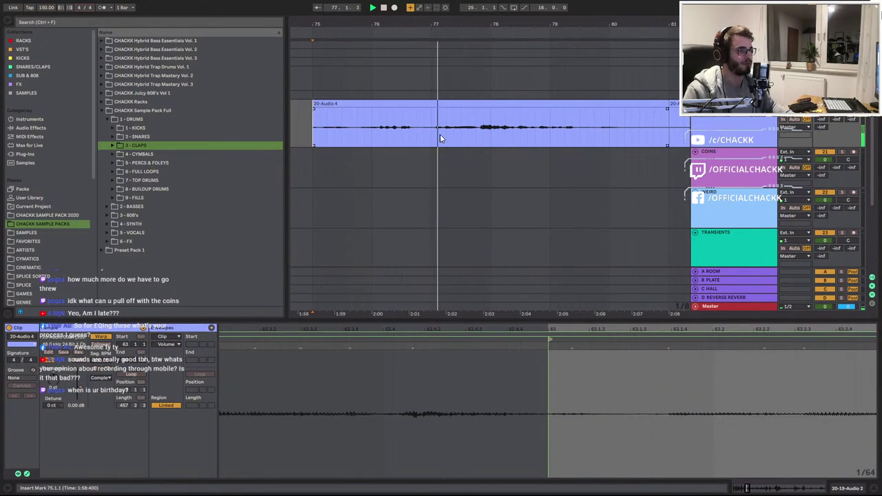
click(438, 136)
click(484, 135)
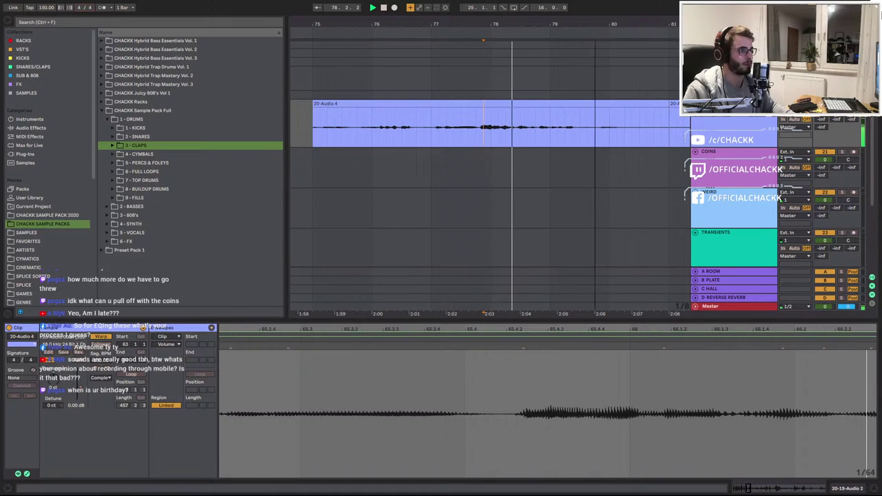
scroll(495, 111, down, 2)
click(523, 133)
mouse_move(497, 24)
mouse_down()
mouse_move(693, 8)
mouse_move(703, 22)
mouse_up()
click(542, 132)
Listen to the earlier 20-Audio 4 section from 70.1.1 to around 71.1.1
key(space)
click(505, 135)
click(497, 135)
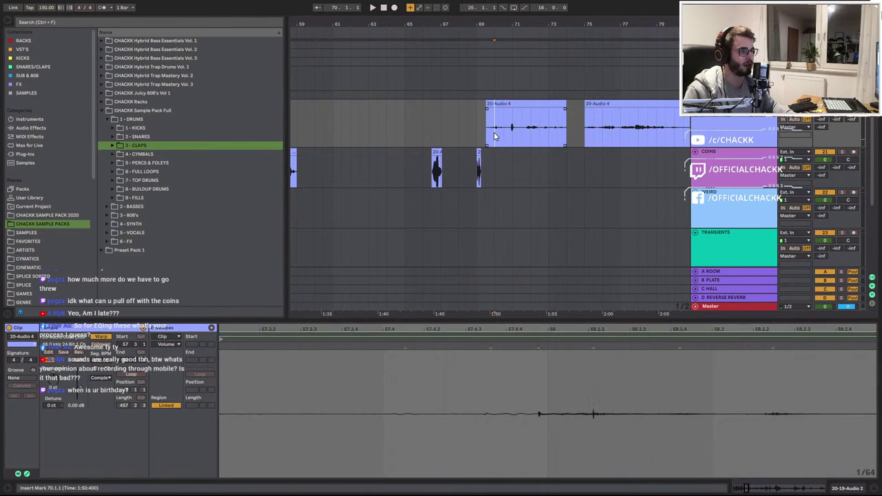
key(space)
scroll(502, 135, up, 2)
click(529, 133)
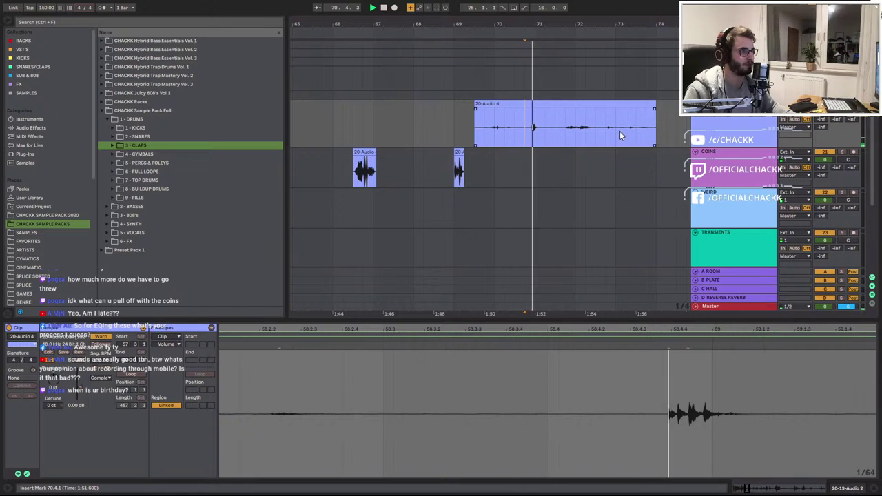
scroll(533, 135, up, 2)
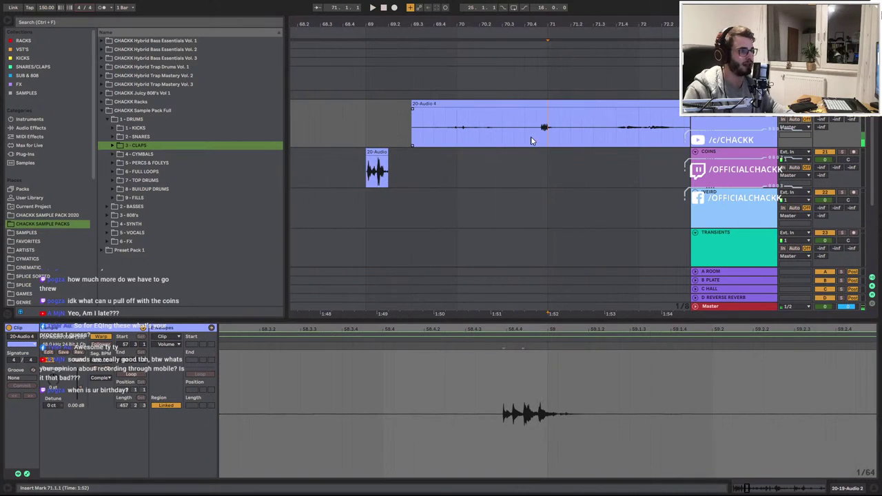
Split the hit between 70.4.3 and 71.1.3 out of the 20-Audio 4 take, move it to the COINS track, and play it
click(538, 139)
click(541, 139)
key(ctrl+e)
click(559, 137)
key(ctrl+e)
drag(548, 102, 548, 150)
key(space)
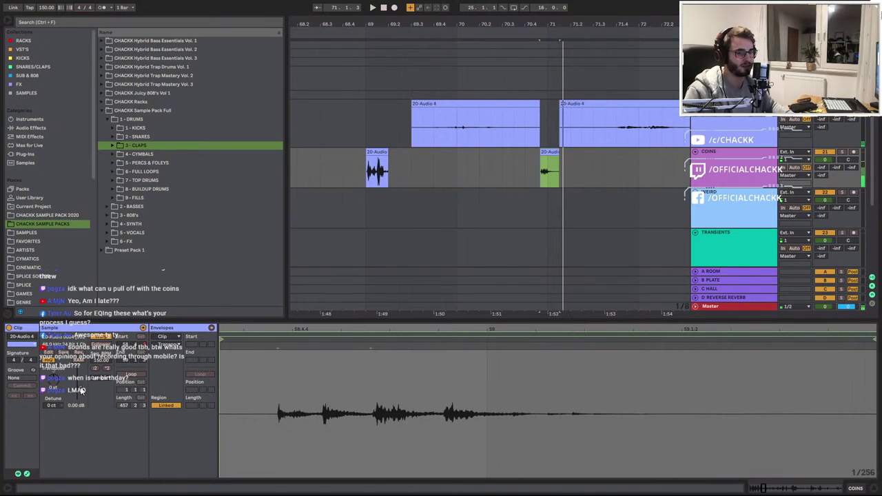
Raise the new COINS slice's gain to 10.9 dB and play it repeatedly
drag(77, 383, 77, 376)
key(space)
key(space)
key(space)
key(space)
key(space)
key(space)
key(space)
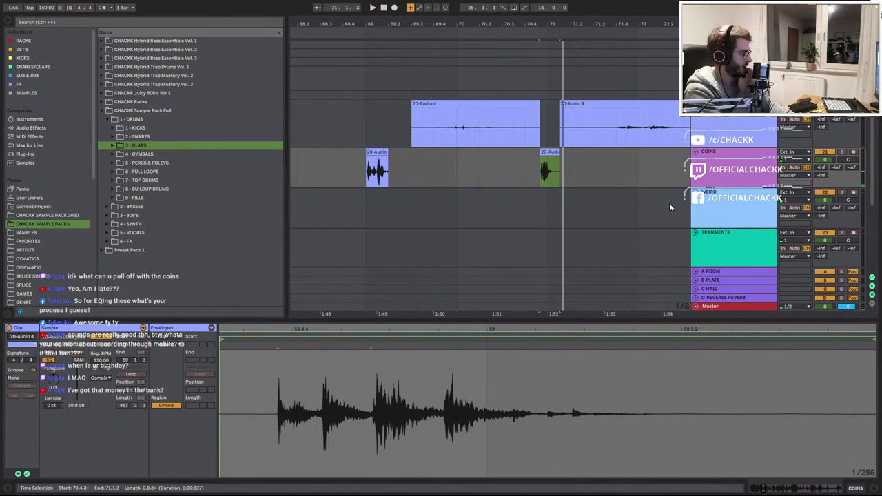
Delete the leftover 20-Audio 4 piece before the hit, then solo the COINS track and play the slice
click(551, 151)
click(486, 104)
key(Delete)
click(552, 151)
click(841, 153)
key(space)
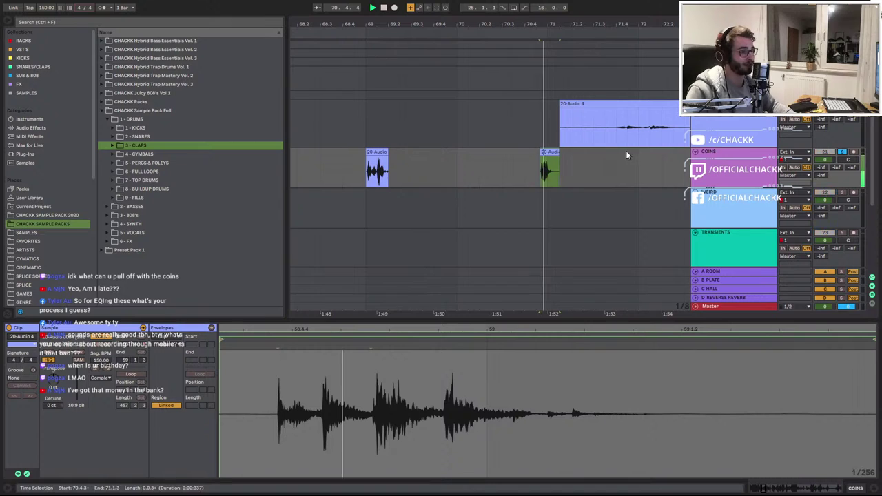
Move the coin hit from the COINS track to the TRANSIENTS track, around 70.3
click(549, 153)
drag(550, 153, 539, 217)
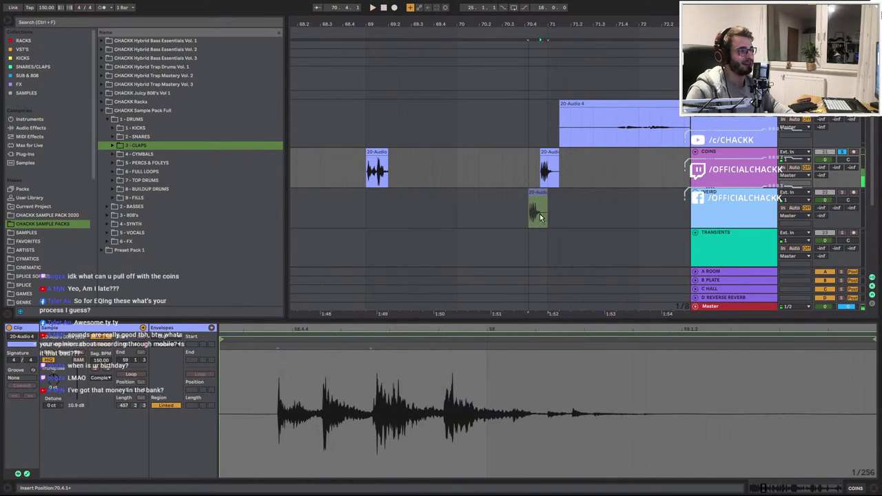
drag(529, 252, 528, 252)
Turn off the COINS solo and listen to the remaining 20-Audio 4 section around 71 to 73
click(602, 103)
key(s)
key(space)
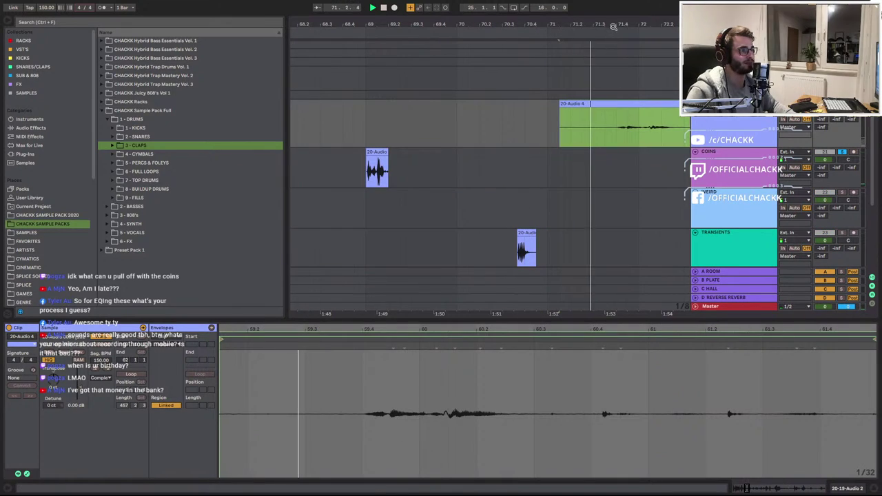
drag(613, 25, 398, 14)
click(410, 136)
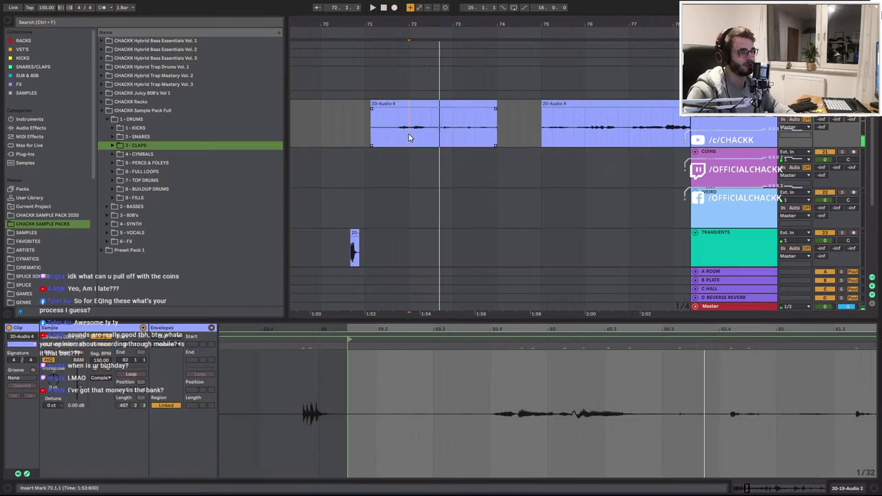
key(space)
Split the section from 71.4.1 to 72.2.3 out of the 20-Audio 4 take and delete the piece before it
click(399, 136)
drag(399, 132, 507, 249)
key(ctrl+e)
click(391, 104)
key(Delete)
click(410, 103)
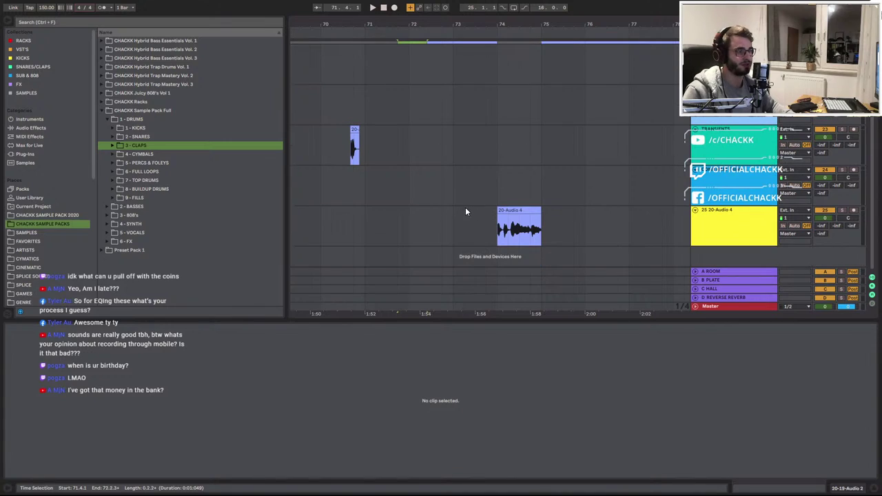
Rename the 20-Audio 4 track below COMB HAIR THING as PREDROP
click(742, 221)
key(ctrl+r)
text(PRE)
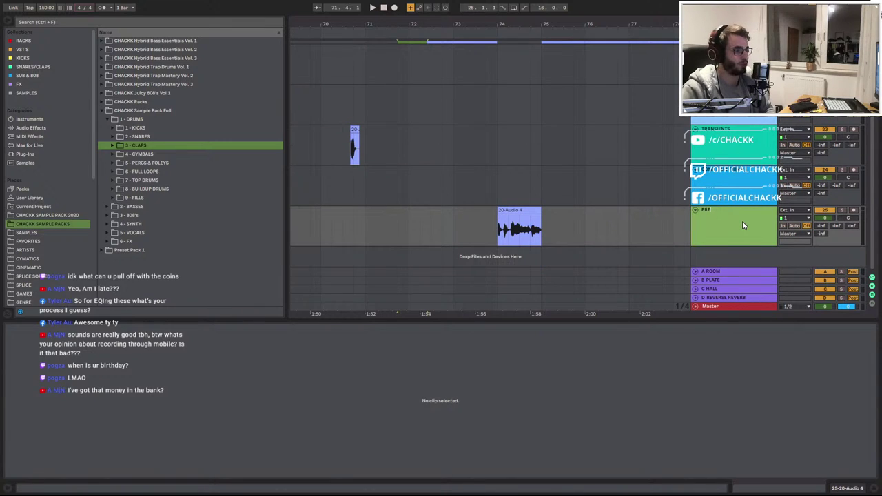
key(Return)
Move the split section to 76.1.1 on the PREDROP track, solo the track, and raise the slice's gain to 16.4 dB during playback
click(582, 227)
key(ctrl+v)
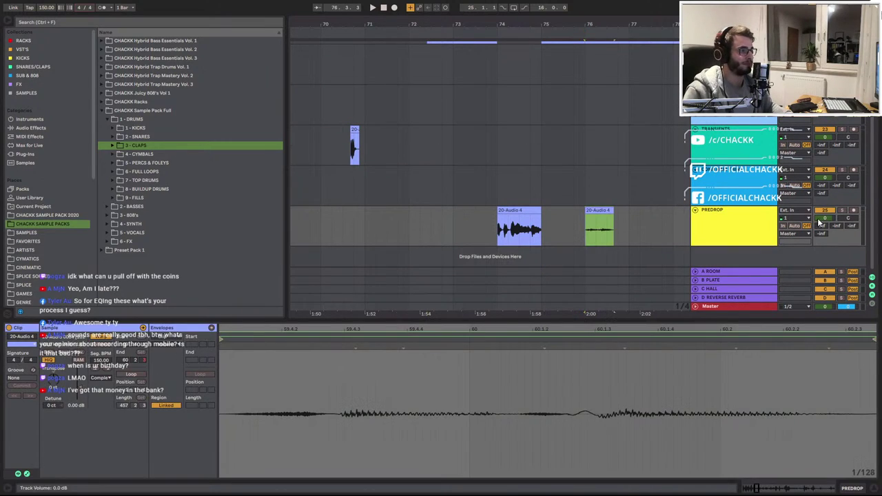
key(space)
drag(81, 390, 81, 376)
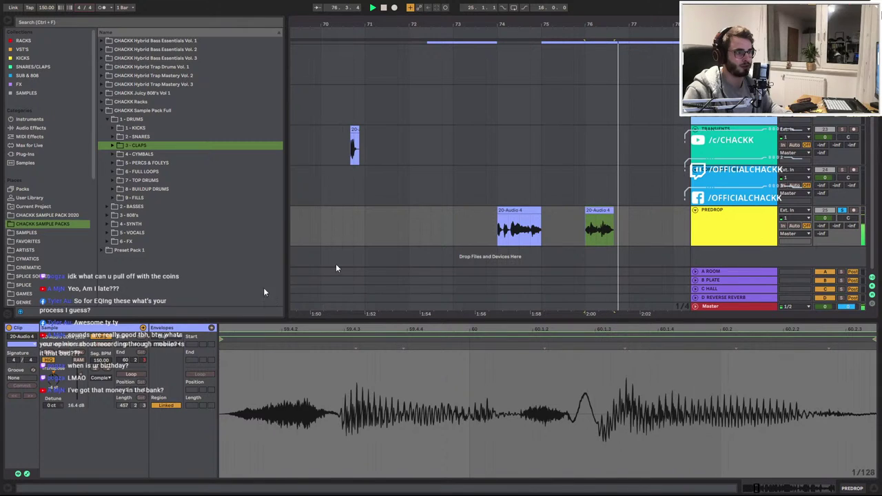
key(space)
Listen to the 20-Audio 4 take from 75.1.1 to around 80.1.1
scroll(597, 134, up, 4)
click(549, 135)
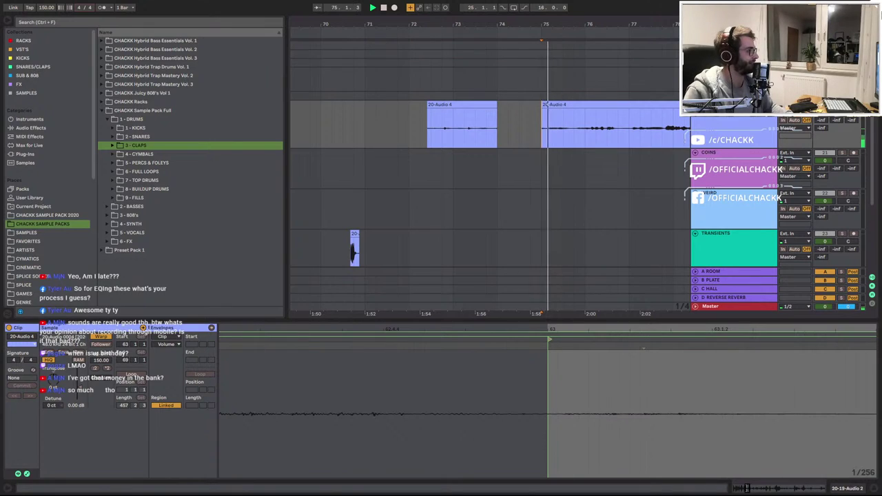
drag(582, 27, 382, 24)
click(434, 133)
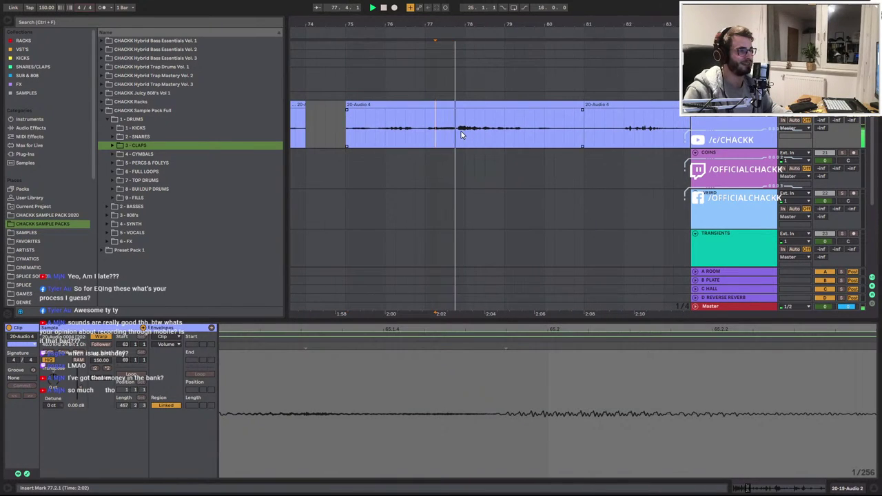
key(space)
click(541, 136)
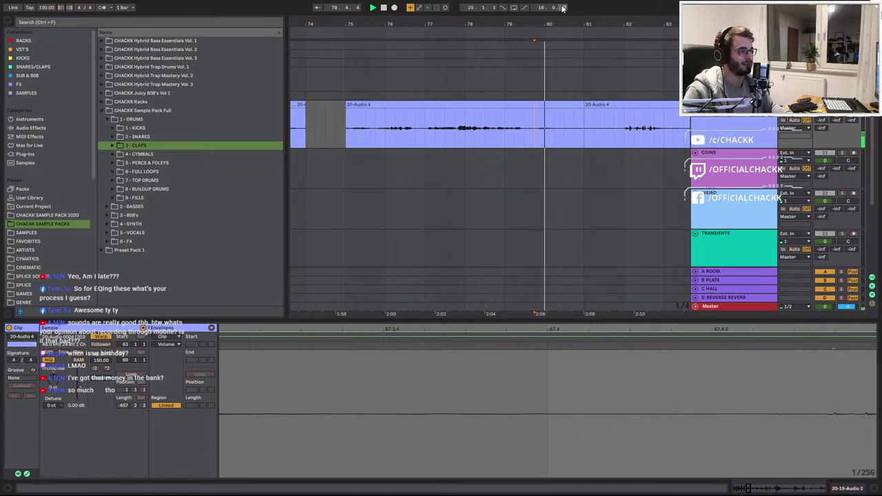
Delete the 20-Audio 4 material from 72.2.3 to 81.1.1
drag(544, 31, 544, 29)
drag(557, 129, 499, 124)
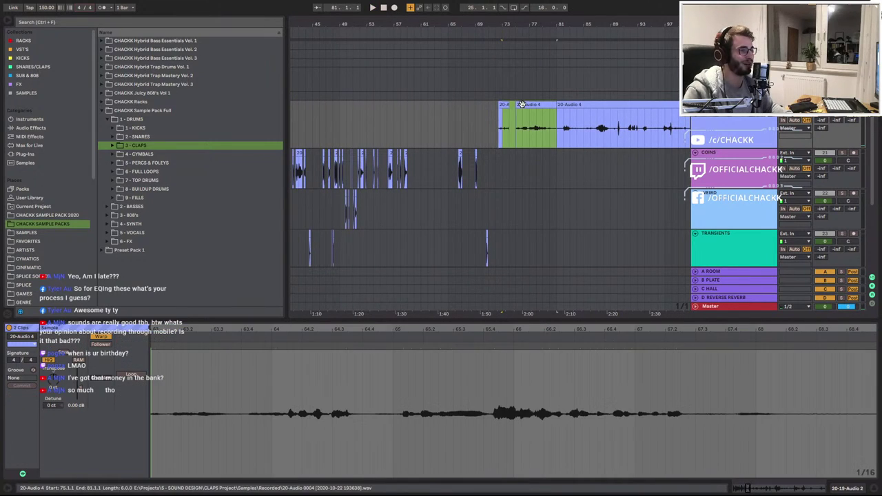
key(Delete)
drag(563, 29, 675, 22)
Add a new audio track below PREDROP and name it CLAPS
scroll(580, 185, down, 4)
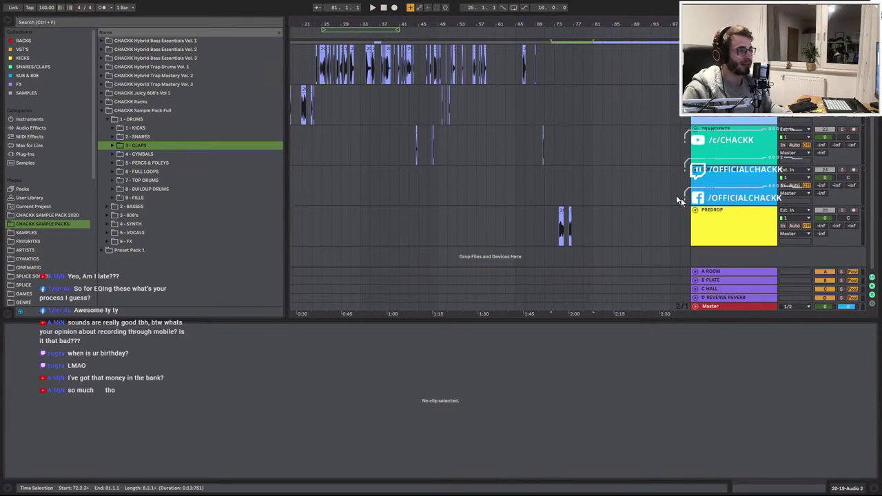
click(731, 222)
key(ctrl+t)
key(ctrl+r)
text(CLAPS)
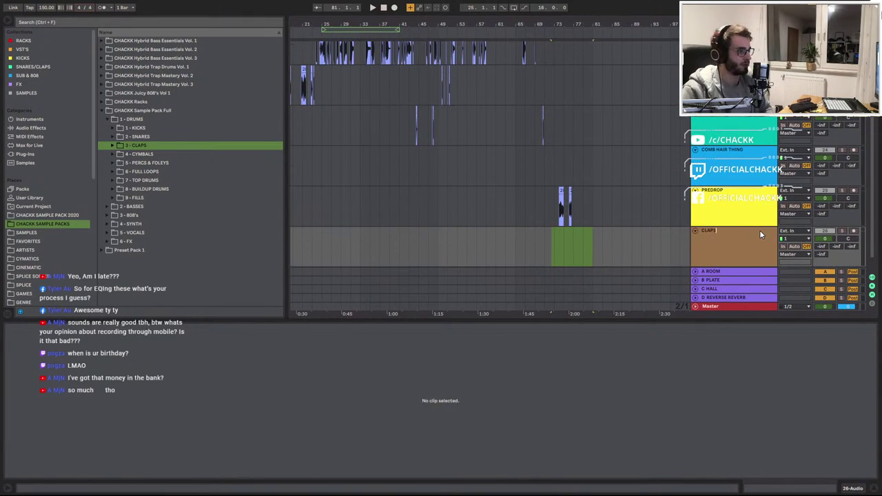
key(Return)
click(761, 232)
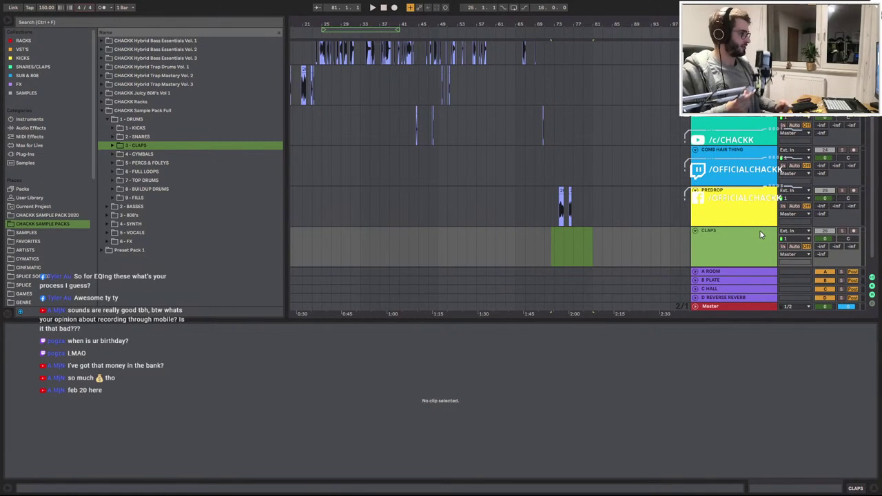
Solo and arm the CLAPS track and record a take of claps from 5.1.1 to around 39.3
click(841, 231)
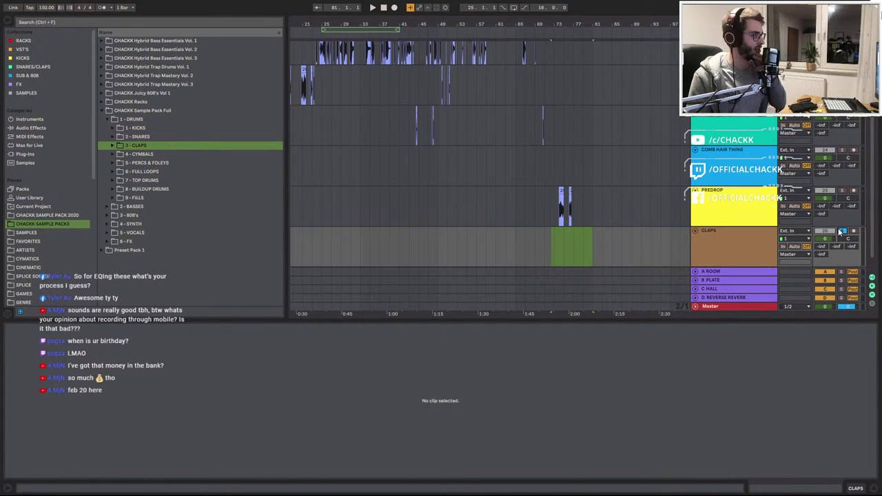
click(854, 233)
drag(404, 22, 469, 4)
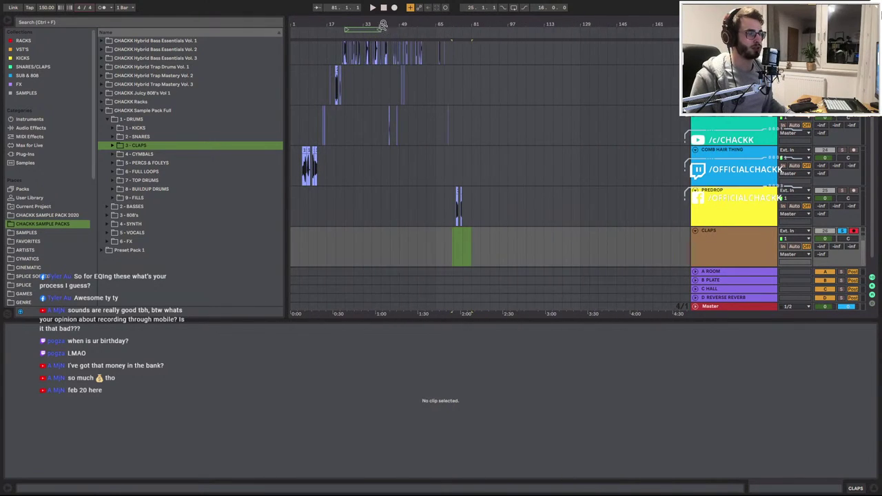
click(302, 251)
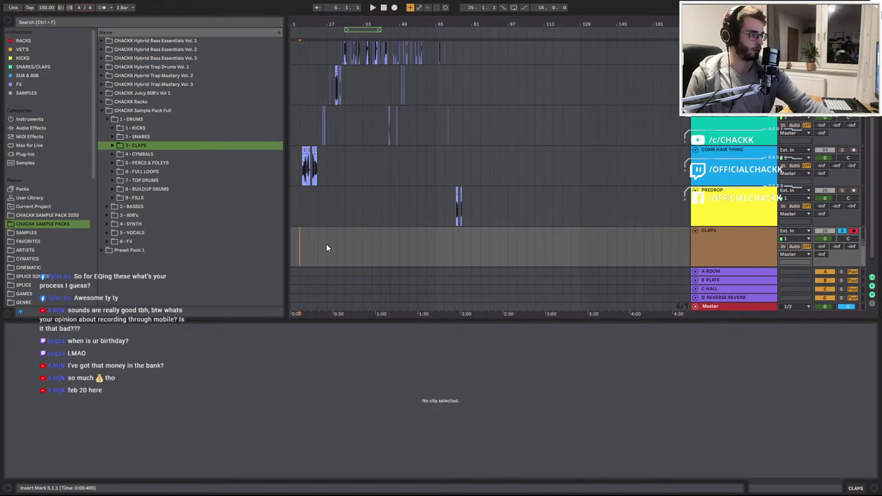
key(F9)
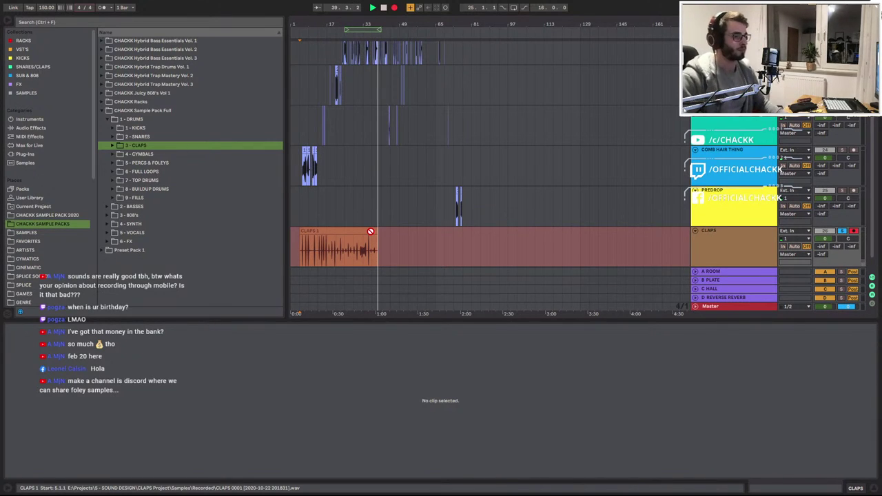
key(space)
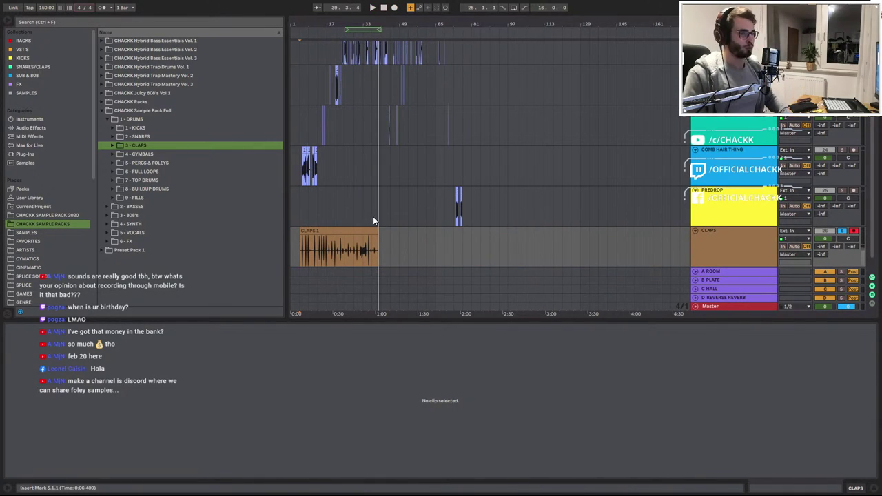
Play the start of the CLAPS 1 recording from 6.1.1
scroll(336, 236, up, 3)
drag(326, 24, 591, 24)
click(716, 243)
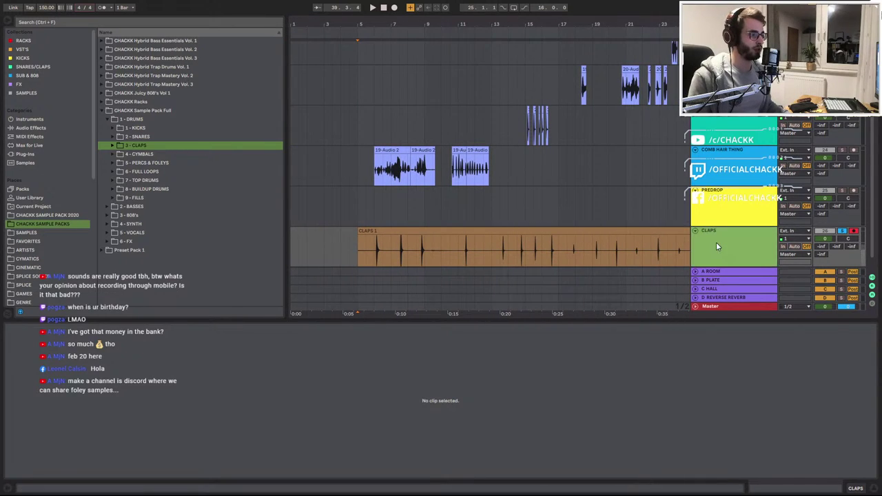
click(843, 231)
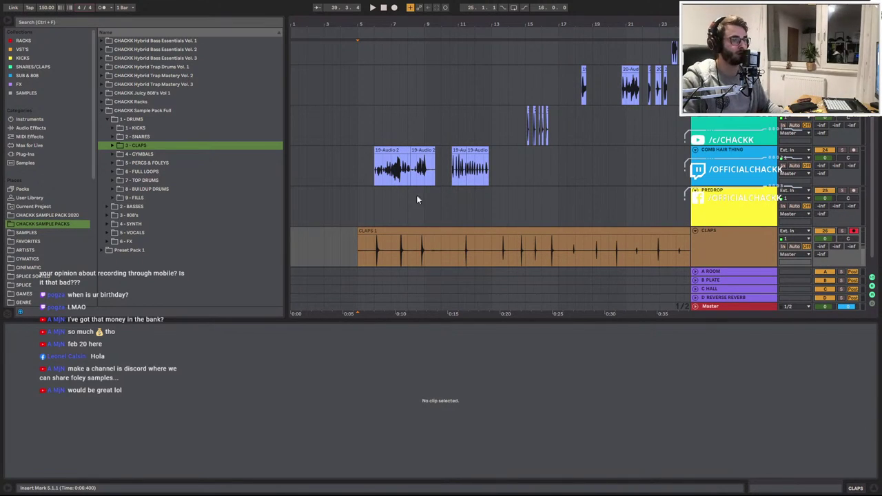
click(375, 253)
scroll(374, 255, up, 5)
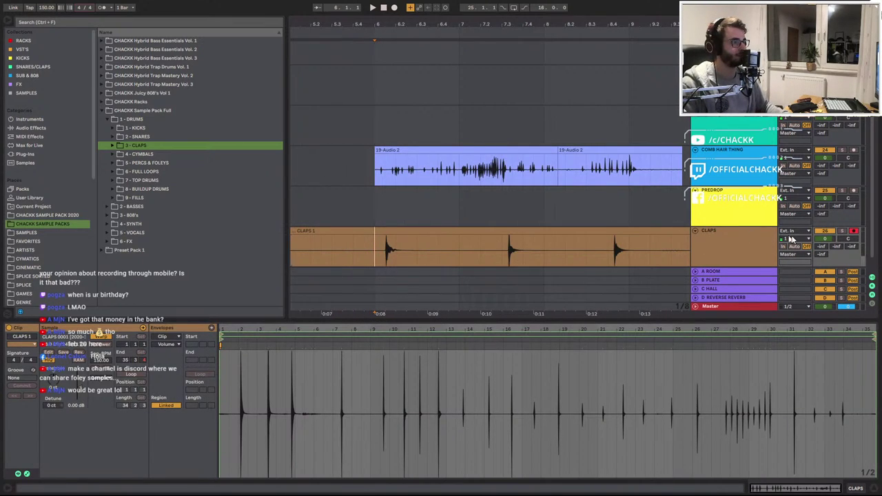
key(space)
key(space)
scroll(385, 256, up, 5)
Split the first clap out of CLAPS 1 up to 6.2.2, delete the lead-in, and extend the slice's start back to 6.1.2
click(389, 259)
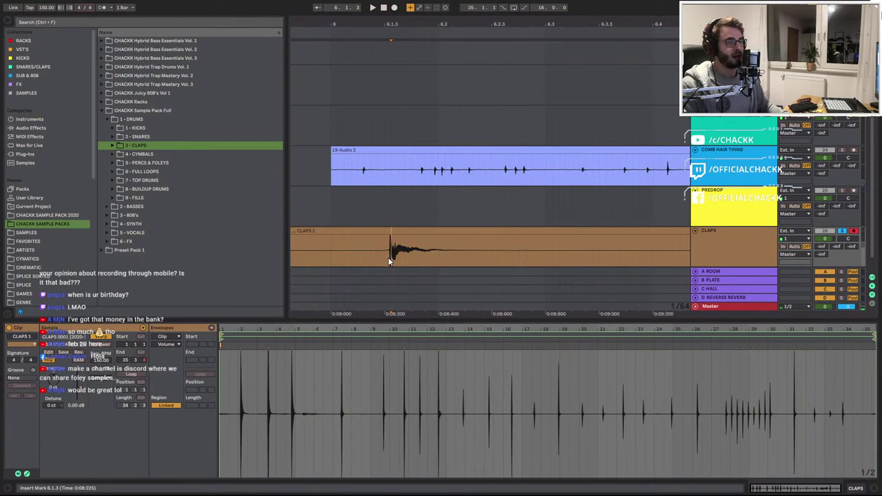
click(388, 262)
click(390, 261)
key(ctrl+e)
click(477, 259)
key(ctrl+e)
click(381, 231)
key(Delete)
click(399, 232)
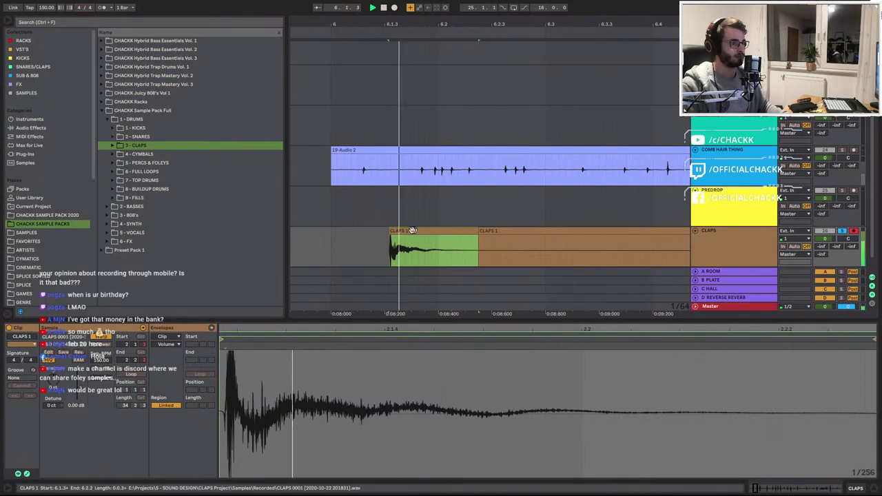
drag(390, 233, 383, 233)
key(space)
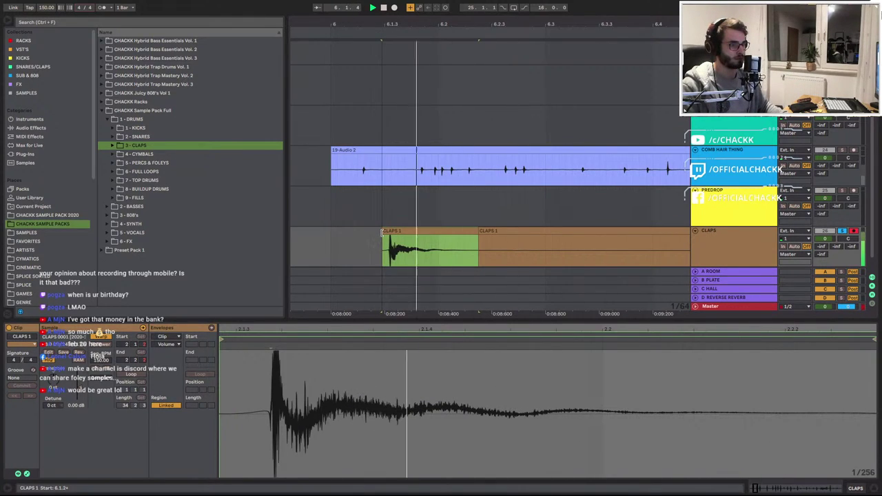
Trim the start of the remaining CLAPS 1 clip to 7.3.1, just before the second clap
drag(494, 233, 573, 234)
key(space)
key(space)
key(space)
drag(563, 25, 345, 25)
drag(345, 235, 402, 236)
scroll(410, 253, up, 5)
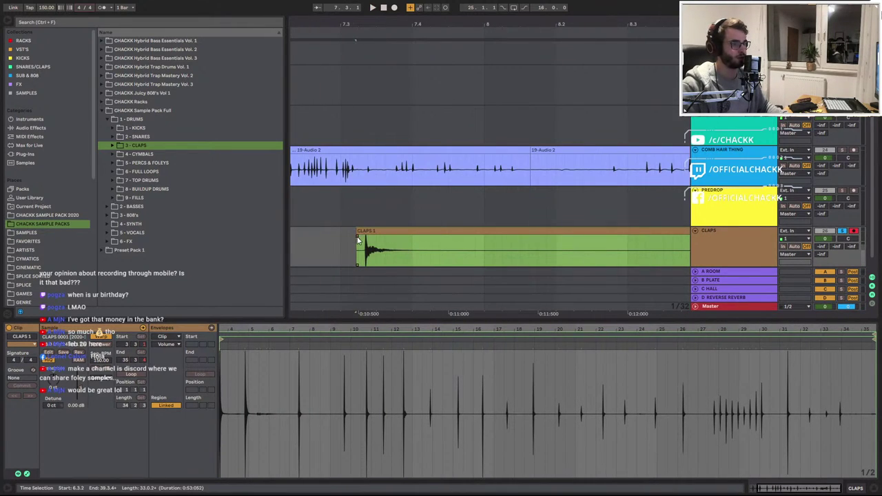
Split the second clap off the CLAPS 1 recording at 7.4.1
click(412, 253)
key(ctrl+e)
click(406, 242)
click(491, 243)
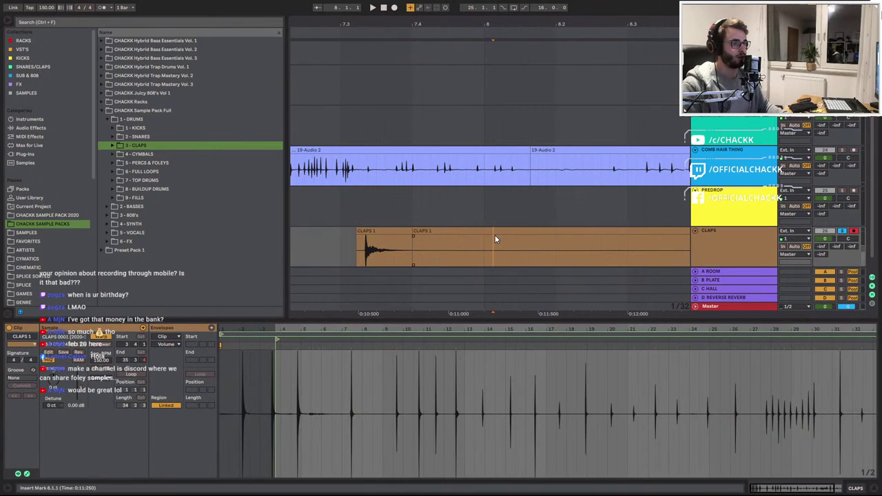
Isolate the third clap as a short slice ending near bar 9 and trim the remaining CLAPS 1 recording's start to about 11.2
key(minus)
scroll(481, 241, down, 3)
key(space)
drag(471, 232, 638, 243)
click(525, 253)
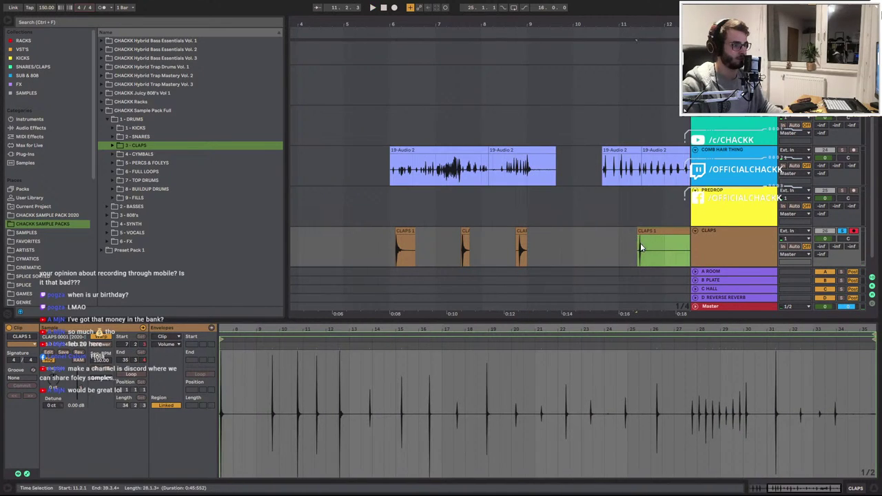
Split the fourth clap off the CLAPS 1 recording, move it back to about 9.3, and set the slice's end to 9.3.3
click(646, 254)
key(ctrl+e)
drag(640, 231, 552, 232)
click(648, 233)
key(space)
drag(550, 25, 519, 103)
key(space)
drag(555, 231, 570, 231)
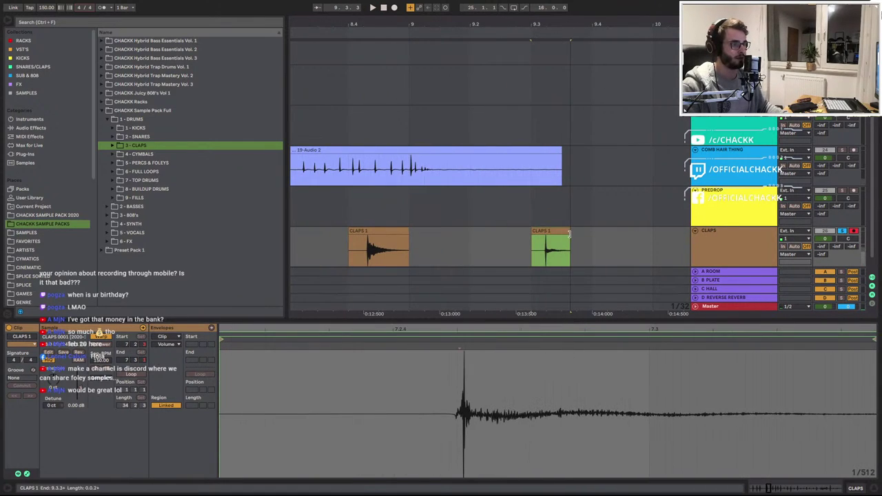
Move the fifth clap slice to about bar 10, and isolate the sixth clap without its lead-in at about 13.2
drag(576, 23, 331, 10)
drag(452, 232, 353, 234)
click(676, 243)
click(683, 255)
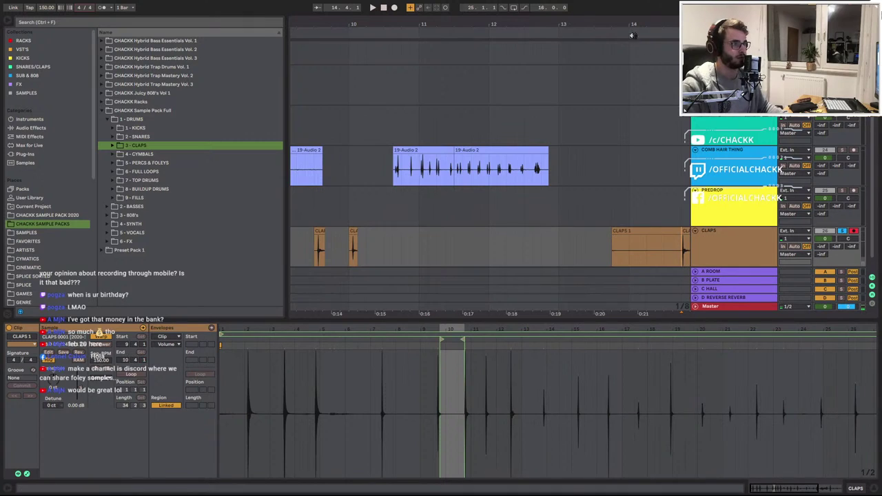
scroll(507, 254, right, 5)
click(488, 233)
key(Delete)
drag(500, 233, 418, 244)
Audition the seventh clap and split the CLAPS 1 recording at 15.3.2 and again just after the hit
key(space)
click(550, 251)
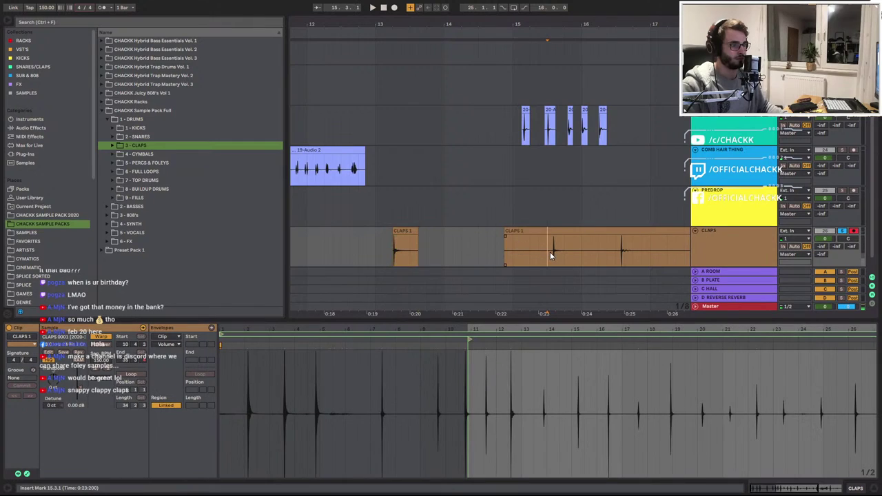
key(space)
key(space)
scroll(545, 253, up, 3)
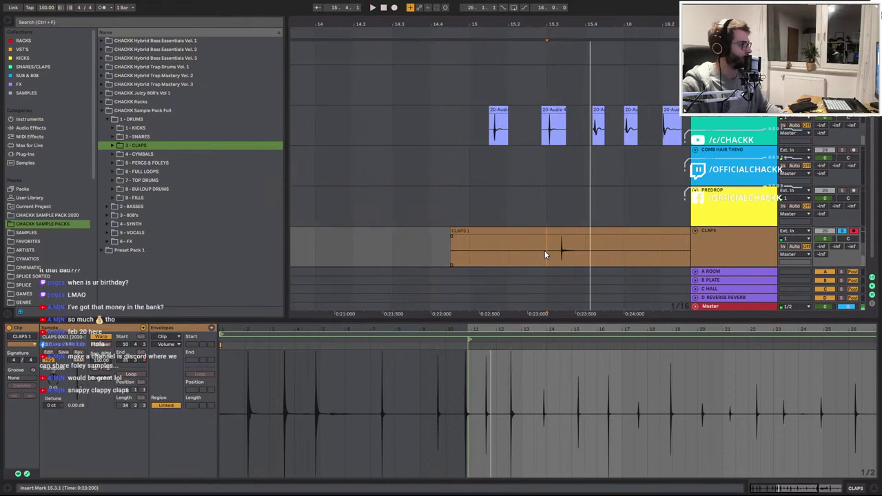
key(space)
key(space)
click(562, 256)
key(ctrl+e)
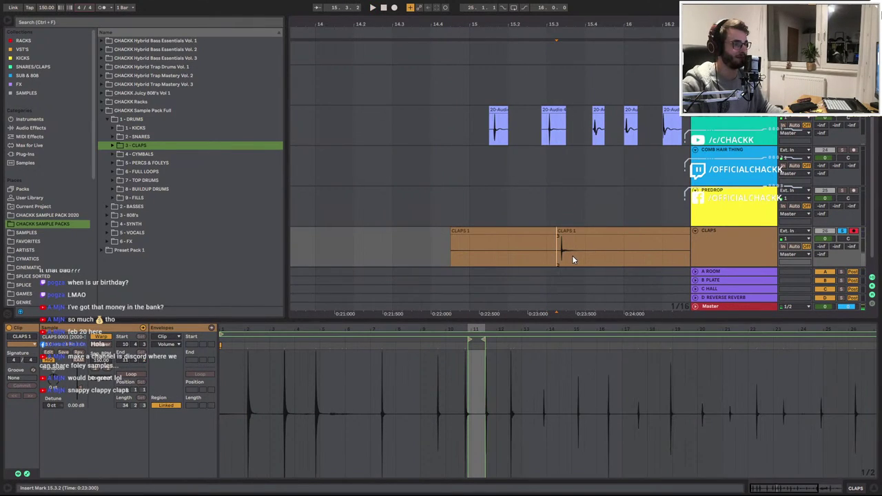
click(583, 256)
key(ctrl+e)
Delete the lead-in before the seventh clap, move the slice back to about 14.3, and play it
click(547, 233)
key(Delete)
click(565, 237)
drag(564, 235, 401, 241)
key(space)
key(space)
key(space)
key(space)
key(space)
key(space)
Play on through the remaining CLAPS 1 recording and split it on both sides of the next clap
click(630, 231)
key(space)
drag(560, 22, 335, 16)
key(space)
key(space)
key(space)
click(418, 253)
click(412, 255)
key(space)
key(space)
key(space)
key(space)
shift+click(430, 255)
key(ctrl+e)
Delete the lead-in before the newly split clap, move the slice to 15.3.1, and play it
click(397, 231)
key(Delete)
drag(421, 232, 335, 233)
key(space)
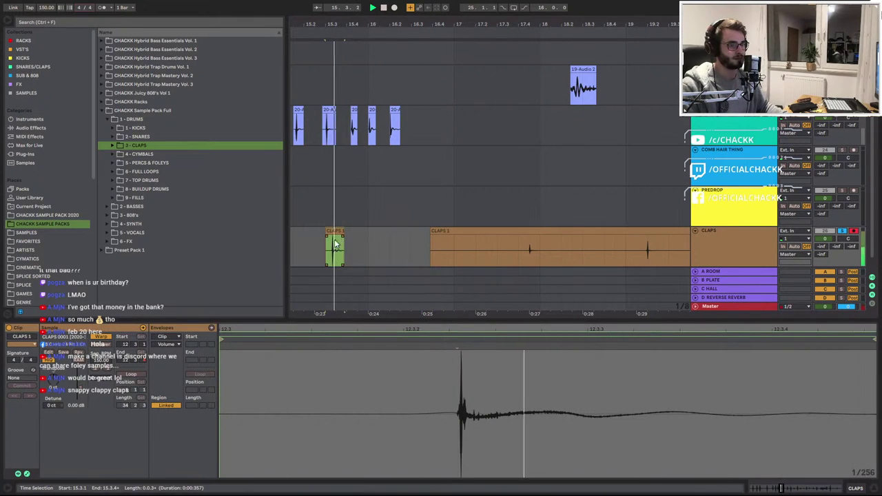
Audition the quiet clap near 17.4.3 and raise the CLAPS 1 clip gain to 6.38 dB
click(530, 256)
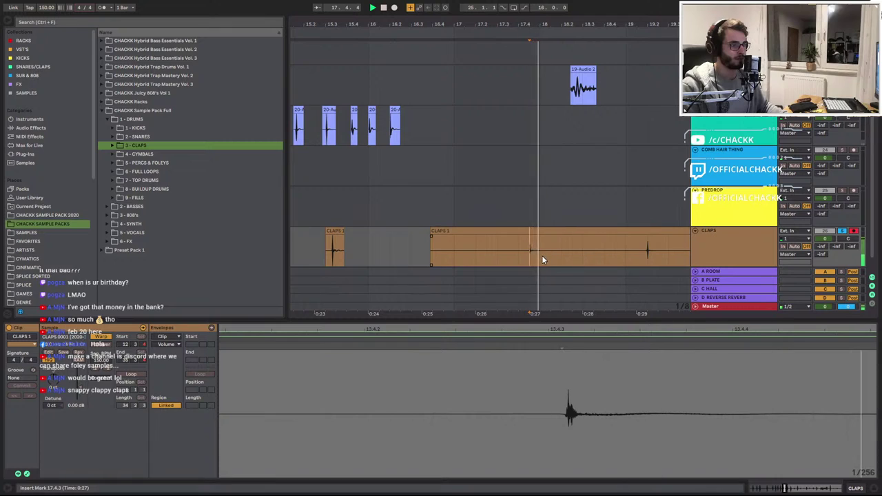
key(space)
key(space)
key(space)
key(space)
key(space)
key(space)
key(space)
key(space)
drag(80, 390, 81, 379)
Split out the quiet clap near 17.4, delete its lead-in, and place the slice at about 16.3
drag(532, 256, 427, 248)
key(ctrl+e)
click(521, 232)
key(Delete)
Audition the hit near 19.2.1, split it out, delete its lead-in, and move the slice back to about 17.3
click(645, 257)
key(space)
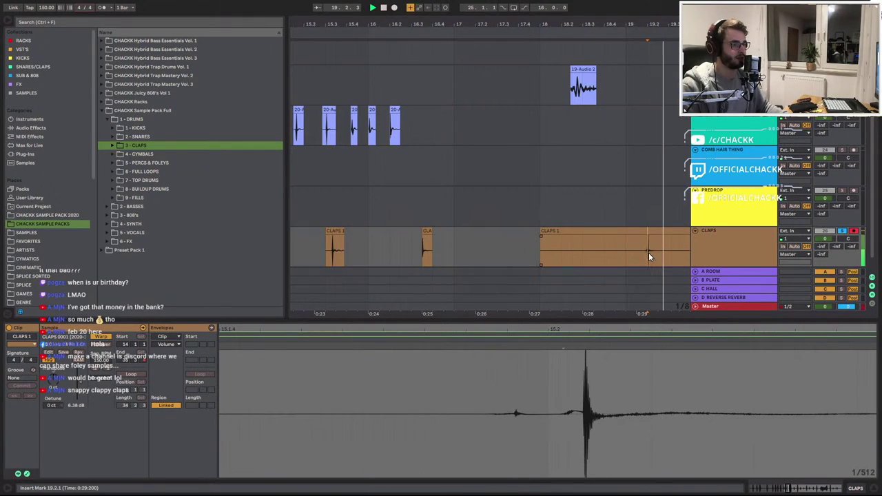
click(643, 257)
drag(642, 256, 514, 235)
key(ctrl+e)
click(629, 231)
key(Delete)
click(642, 233)
Insert a new audio track named SNAPS below CLAPS and move the slice near 17.3 onto it
click(723, 247)
key(ctrl+t)
key(ctrl+r)
text(SNA)
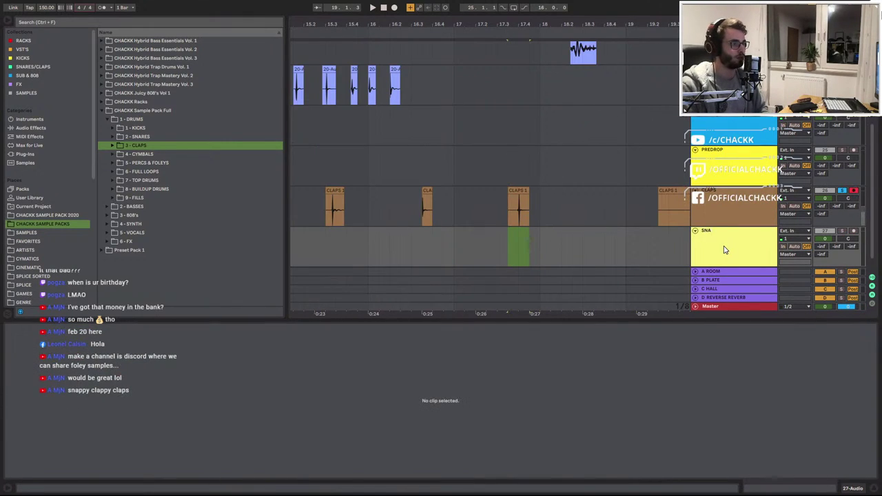
drag(517, 207, 516, 233)
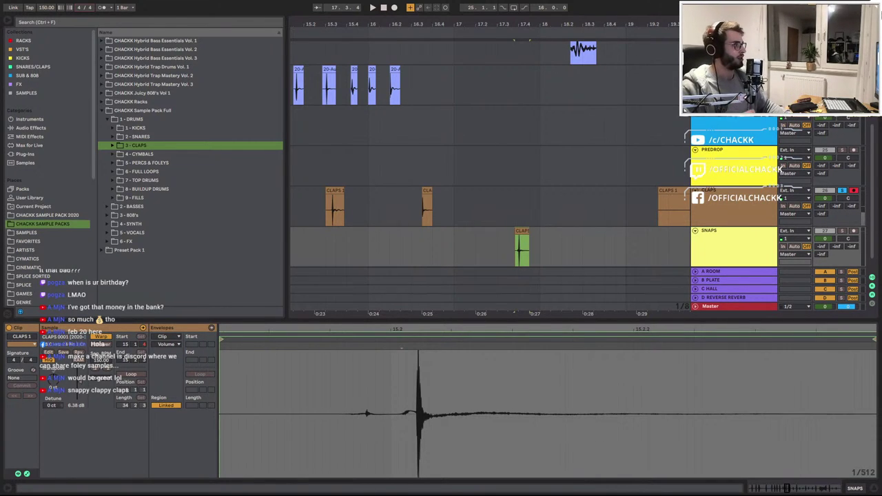
Play the remaining CLAPS 1 recording from its start and split it around the next hit at 20.2.4 and 20.3.2
scroll(694, 206, down, 1)
click(676, 182)
key(space)
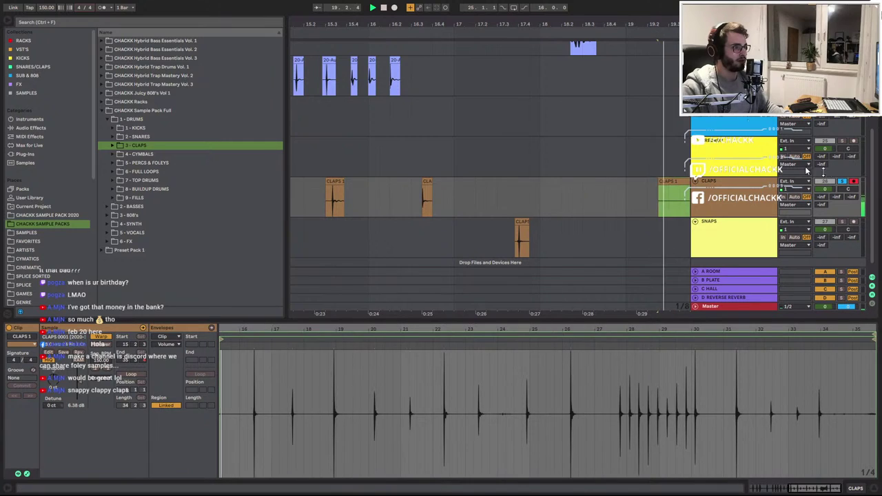
drag(658, 25, 486, 22)
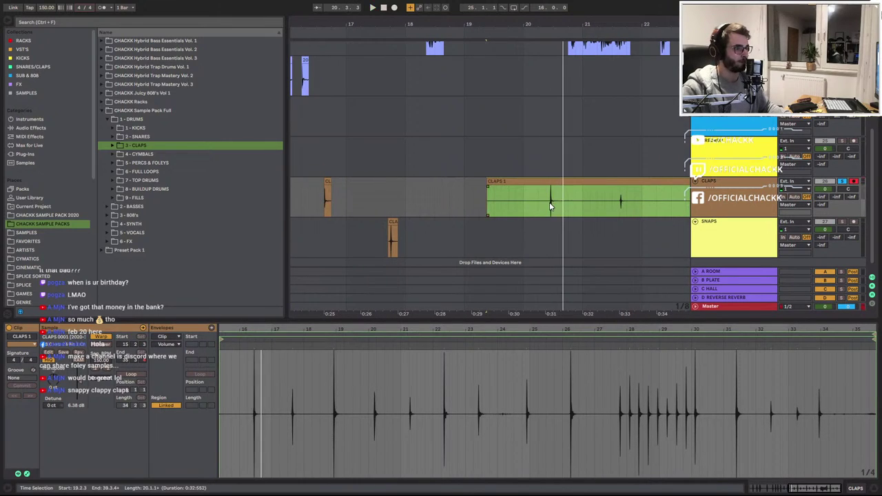
click(551, 204)
click(547, 206)
scroll(548, 206, up, 4)
click(564, 207)
key(ctrl+e)
click(601, 205)
key(ctrl+e)
Delete the lead-in before the hit at 20.2.4, move the slice to 19.4.4, and play it back
click(542, 182)
key(Delete)
click(597, 181)
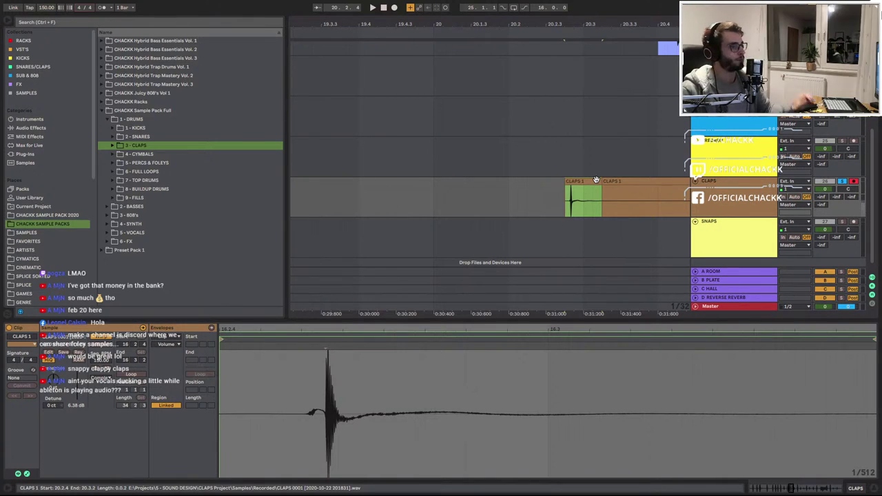
drag(594, 180, 456, 188)
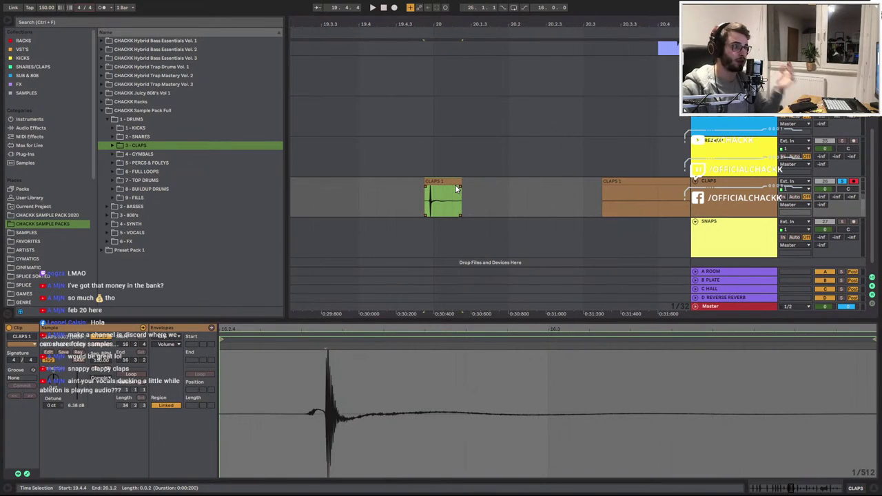
key(space)
key(space)
key(space)
key(space)
key(space)
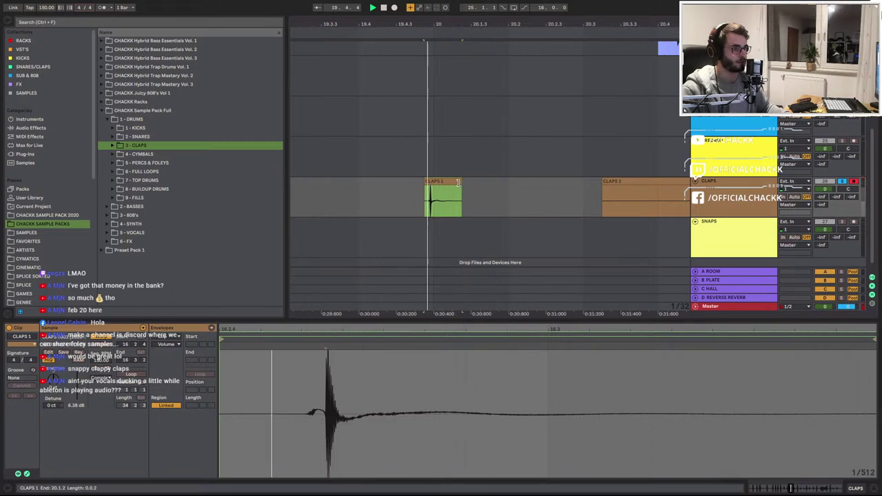
Audition the next hit near 21.3.3, split it out, delete its lead-in, and move the slice to about 20.2
click(636, 182)
key(space)
drag(625, 23, 426, 23)
click(533, 202)
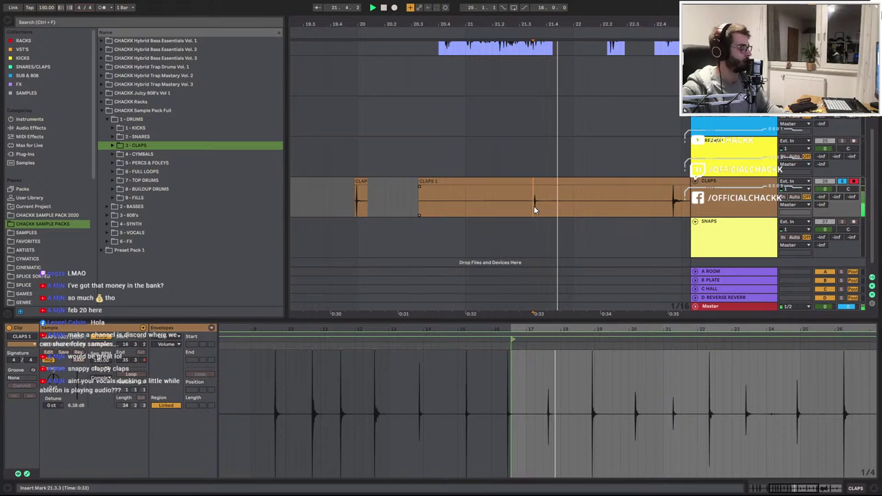
key(space)
drag(535, 198, 408, 183)
key(ctrl+e)
click(508, 181)
key(Delete)
Play the slice near 20.2 repeatedly and raise its clip gain
key(space)
key(space)
key(space)
key(space)
key(space)
key(space)
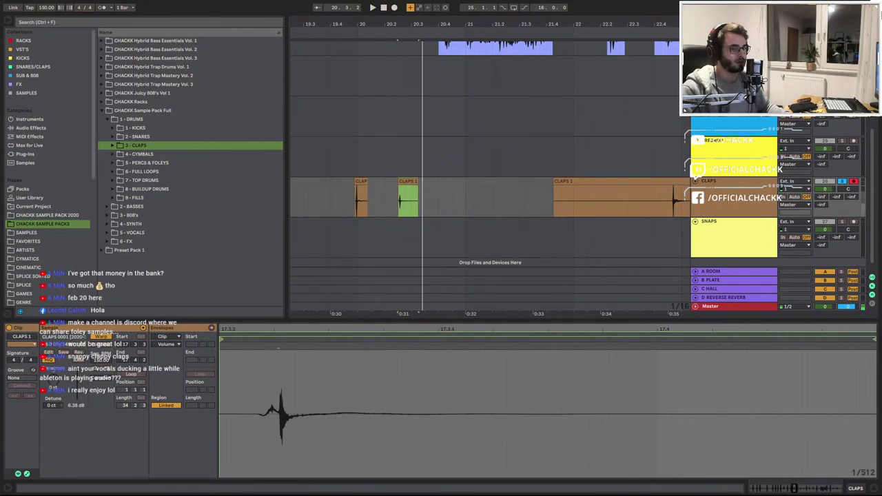
key(space)
drag(73, 387, 73, 376)
key(space)
key(space)
key(space)
key(space)
Audition and split out the next loud clap, delete its lead-in, and place the slice at 21.4.4
click(481, 198)
click(653, 185)
click(668, 204)
key(space)
key(space)
mouse_move(669, 204)
mouse_down()
mouse_move(451, 198)
mouse_move(474, 206)
mouse_move(362, 191)
mouse_up()
key(space)
key(ctrl+e)
click(431, 184)
key(Delete)
Move the start marker of the slice at 21.4.4 up to its transient and extend the slice's end to 22.2.1
drag(224, 339, 338, 345)
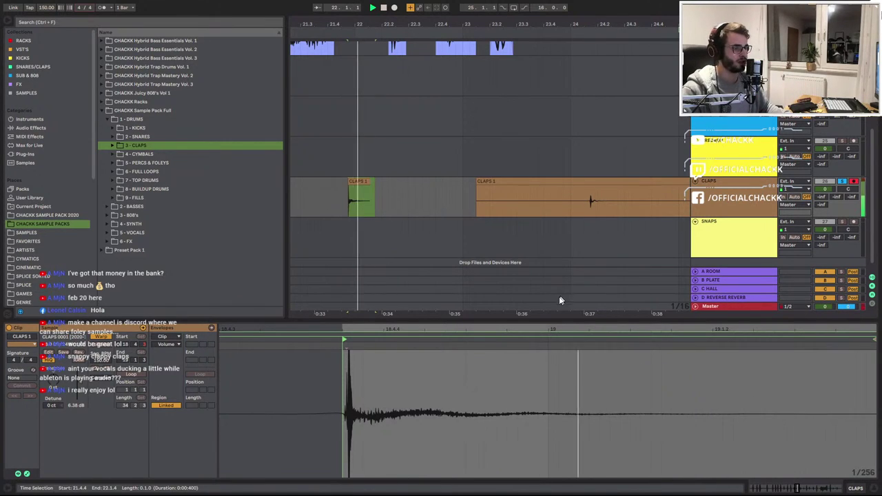
mouse_move(375, 185)
mouse_down()
mouse_move(399, 185)
mouse_move(383, 185)
mouse_up()
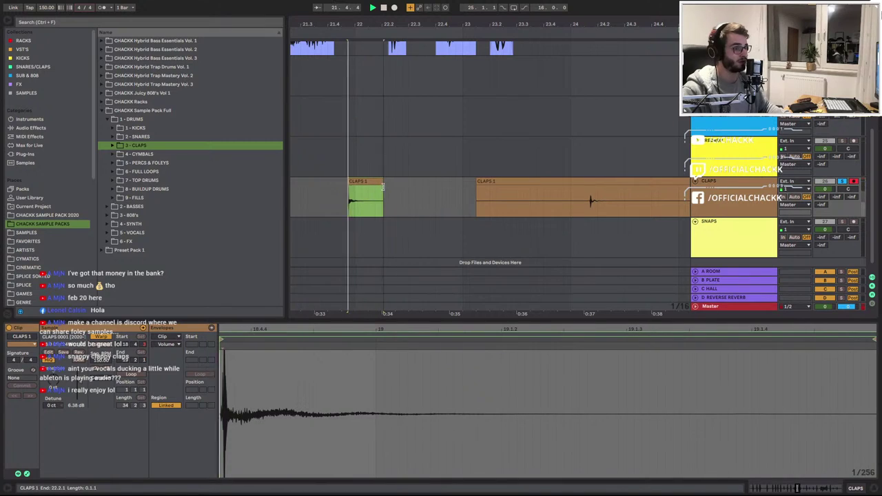
Split the following clap off the CLAPS 1 recording and place the slice at 23.1.1 without its lead-in
click(480, 183)
mouse_move(480, 184)
mouse_down()
mouse_move(578, 186)
mouse_move(590, 199)
mouse_move(531, 185)
mouse_move(479, 187)
mouse_up()
click(621, 206)
key(ctrl+e)
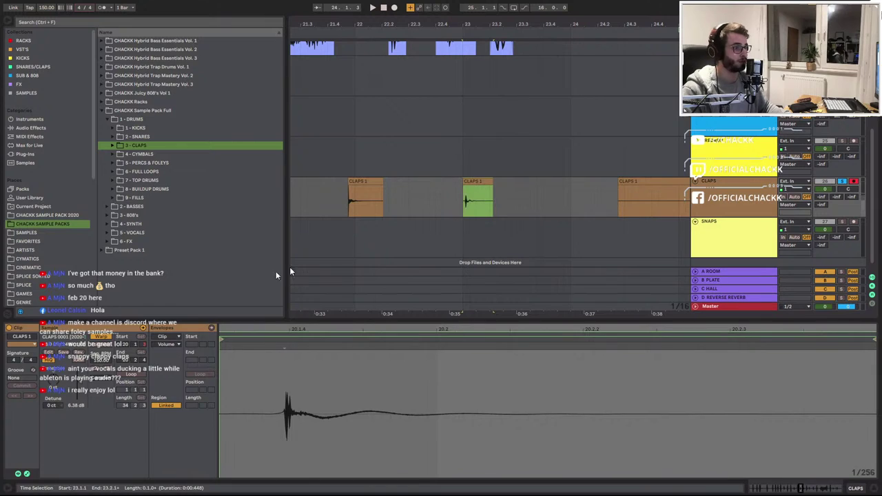
Tighten the start marker of the slice at 23.1.1 to its transient, set its end to 23.2.1, and play it
mouse_move(221, 341)
mouse_down()
mouse_move(293, 349)
mouse_move(282, 350)
mouse_up()
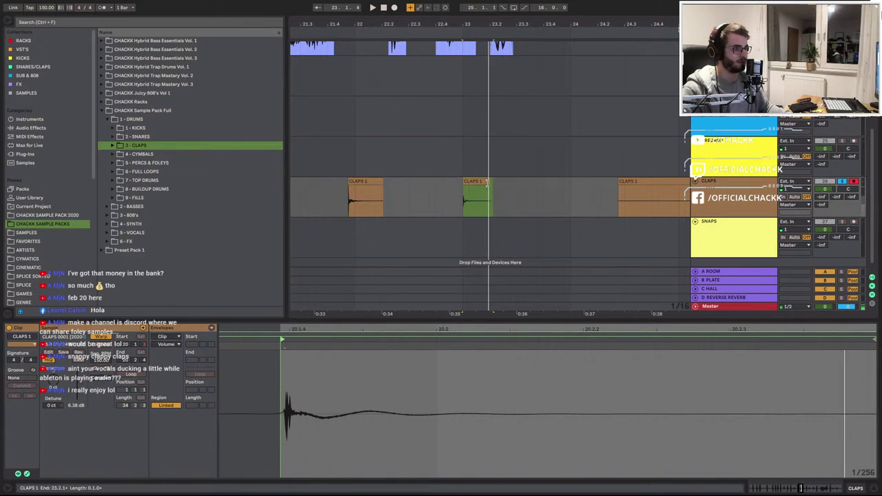
drag(488, 184, 490, 183)
drag(225, 343, 282, 342)
key(space)
key(space)
key(space)
key(space)
Audition the next claps, split the loud one near 26.2 out of the CLAPS 1 recording, and place it without its lead-in
drag(620, 25, 414, 23)
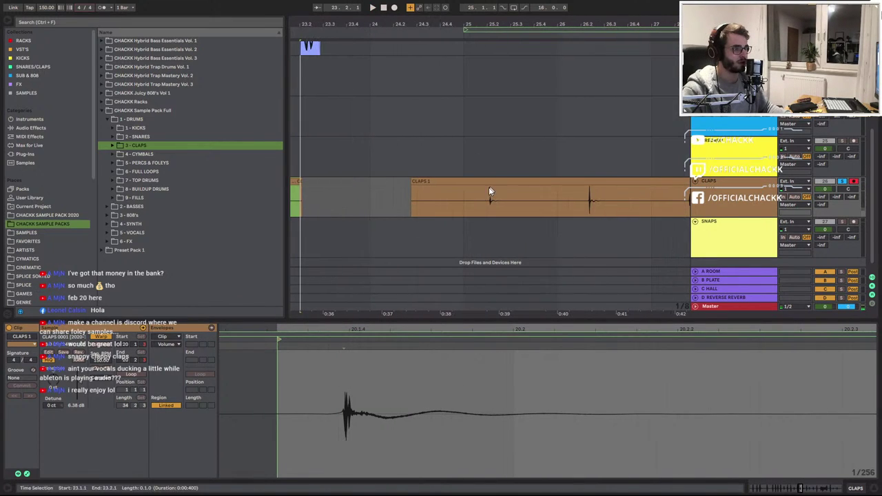
click(490, 199)
click(586, 210)
key(space)
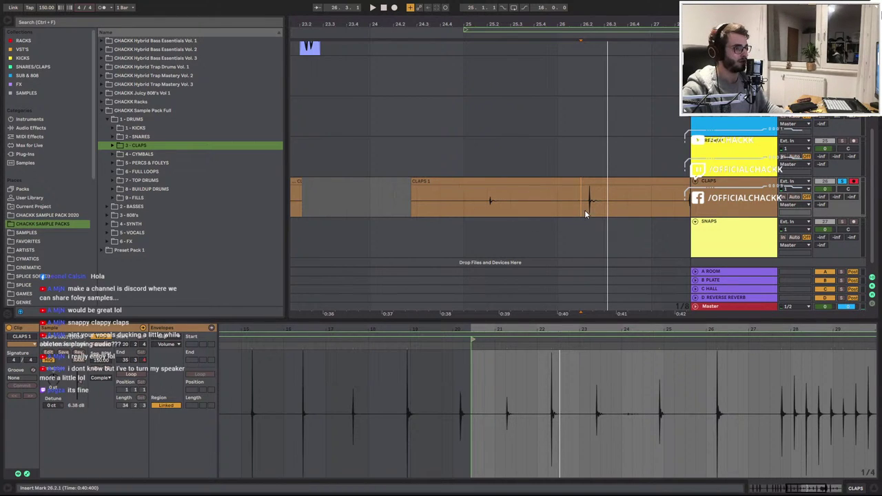
drag(585, 203, 381, 198)
key(ctrl+e)
click(560, 183)
key(Delete)
Move the start marker of the newly placed clap slice up to its transient and play the slice
mouse_move(224, 339)
mouse_down()
mouse_move(459, 339)
mouse_move(447, 339)
mouse_up()
key(space)
click(373, 182)
key(space)
key(space)
Audition the following clap, split it out of the CLAPS 1 recording, and delete its lead-in
drag(464, 25, 250, 19)
click(420, 207)
key(ctrl+e)
key(space)
key(space)
key(space)
key(space)
click(435, 201)
key(ctrl+e)
click(404, 183)
key(Delete)
Move the remaining single-clap slice back between bars 25 and 26, raise its gain to 13.8 dB, and play it
click(431, 182)
mouse_move(431, 182)
mouse_down()
mouse_move(373, 188)
mouse_move(298, 219)
mouse_up()
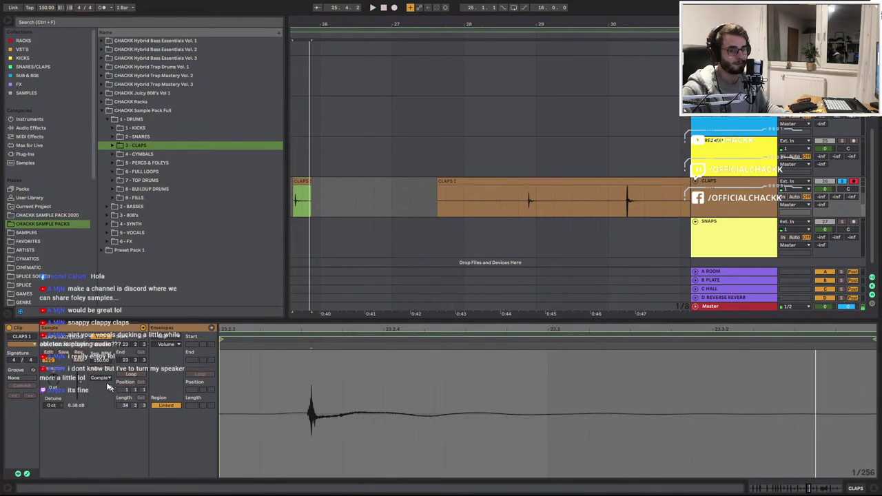
key(space)
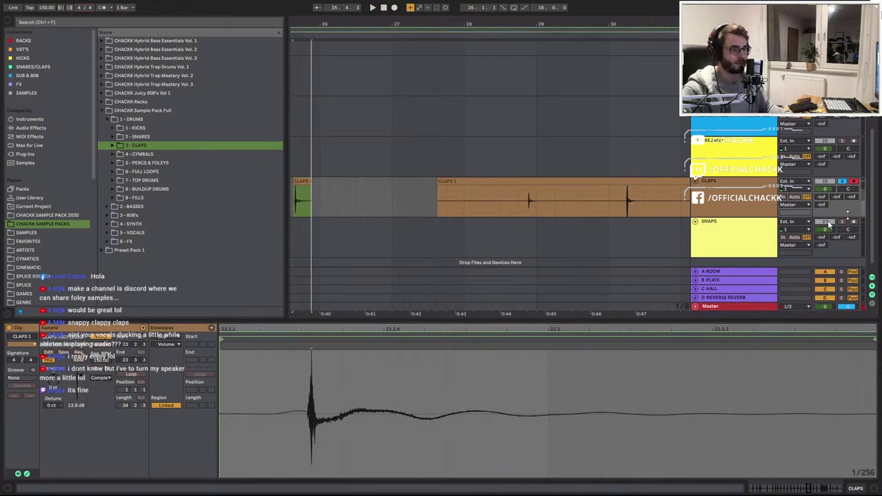
key(space)
Split out the quiet clap near the end of bar 28, move it beside the previous slice, and audition it with adjusted gain
click(528, 207)
key(ctrl+e)
click(540, 204)
key(ctrl+e)
drag(532, 183, 343, 202)
key(space)
drag(78, 385, 78, 378)
key(space)
key(space)
key(space)
Delete the quiet clap slice and the leftover piece of the recording before 29.1.1
drag(339, 198, 347, 197)
key(Delete)
click(445, 184)
key(Delete)
click(568, 182)
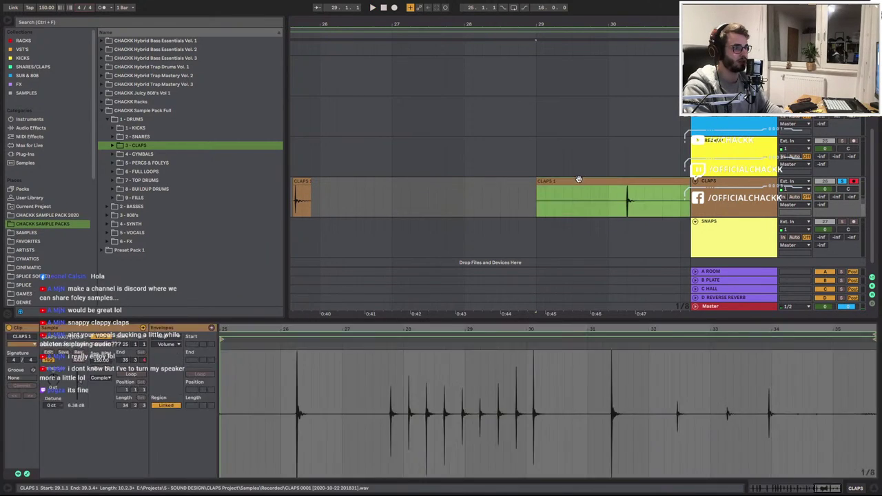
key(Delete)
key(ctrl+z)
Split the loud clap after bar 30 out of the recording and place its slice at 26.2.3 without the lead-in
key(space)
key(space)
drag(538, 184, 360, 183)
click(638, 202)
click(642, 199)
key(ctrl+e)
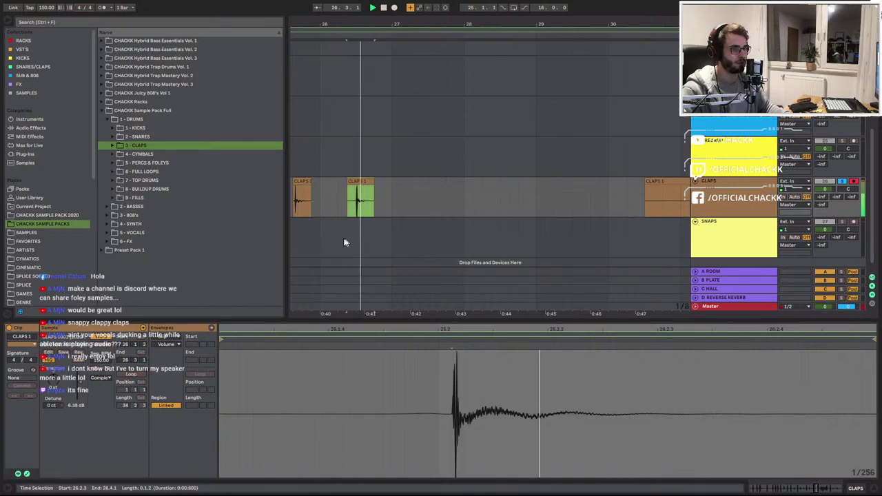
Move the start marker of the slice at 26.2.3 up to its transient and play the slice
drag(222, 340, 456, 354)
key(space)
key(space)
key(space)
key(space)
Split the next short clap off the recording, place it at 30.2.3, delete its lead-in, and play it
drag(642, 24, 311, 24)
drag(403, 207, 310, 183)
key(ctrl+e)
click(390, 182)
key(Delete)
key(space)
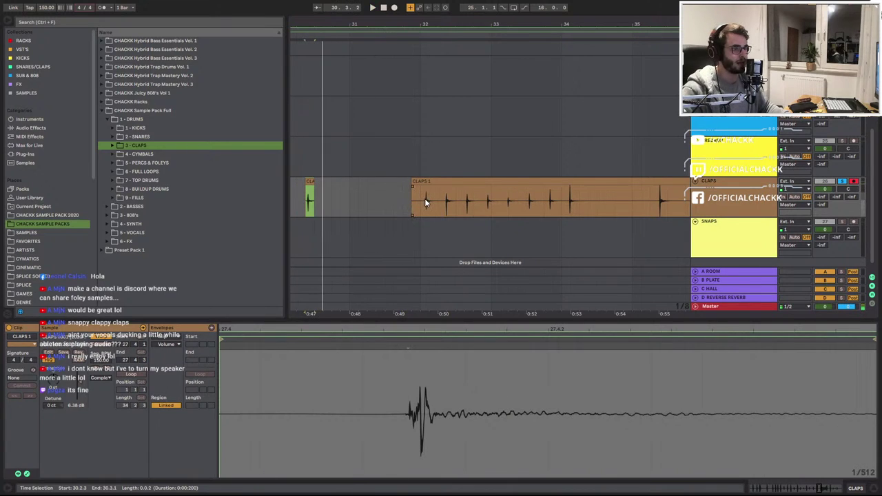
Audition and split out the following clap, place it at 30.3.3, and delete the leftover piece before 32.2.1
click(427, 204)
key(space)
drag(438, 205, 331, 186)
key(ctrl+e)
click(417, 182)
key(Delete)
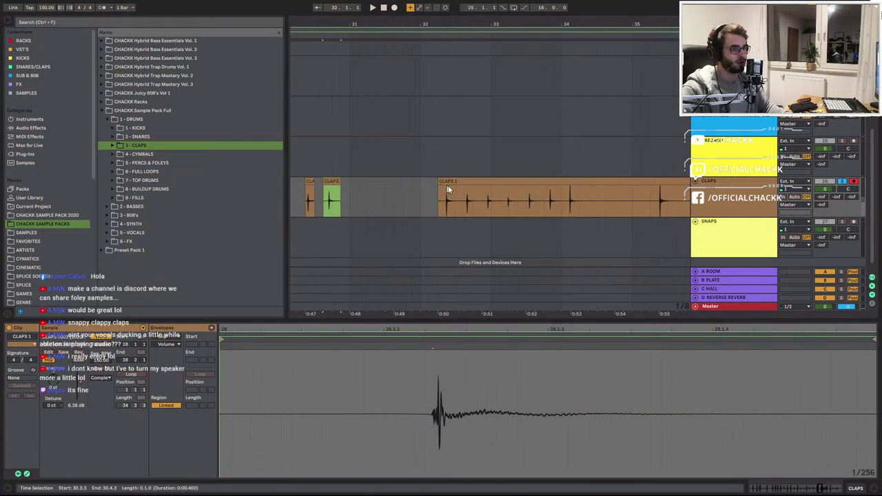
Audition the run of claps from 32.2.1 and place the third one as a separate slice at 31.2.1
click(446, 184)
key(space)
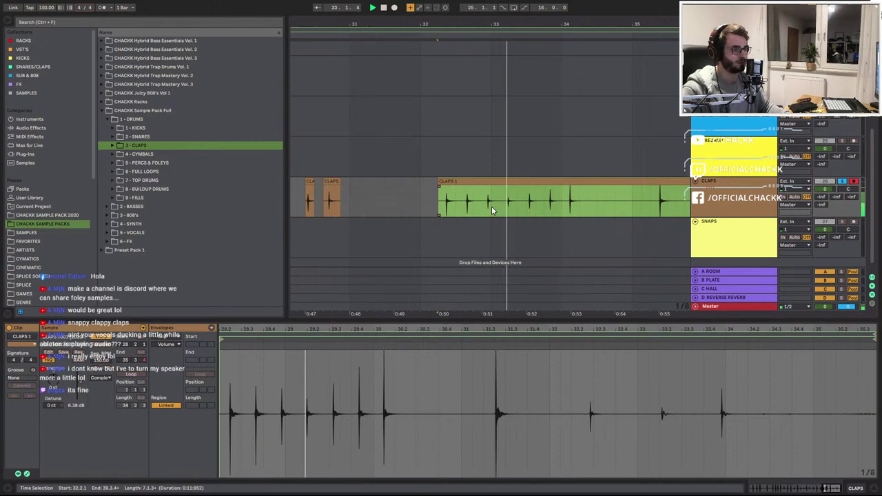
click(484, 206)
drag(498, 207, 375, 191)
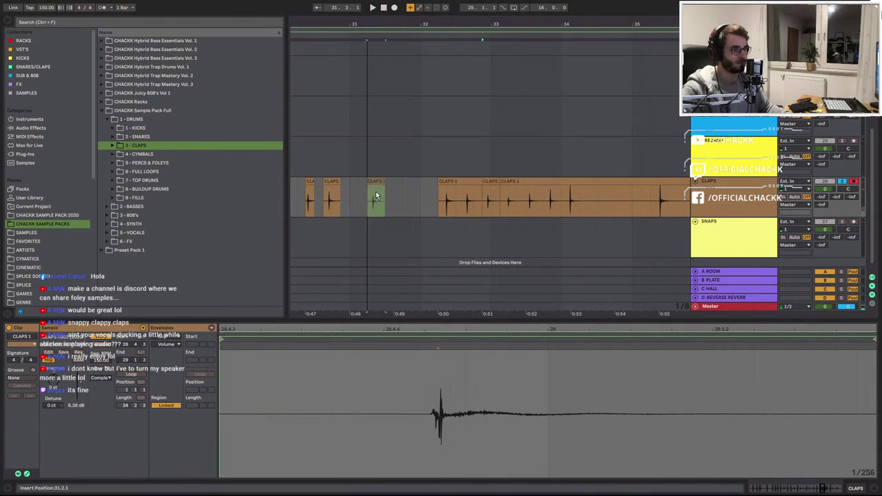
Audition the claps from 33.1.3, split out the second one, and place it just after the slice at 31.2.1
click(510, 183)
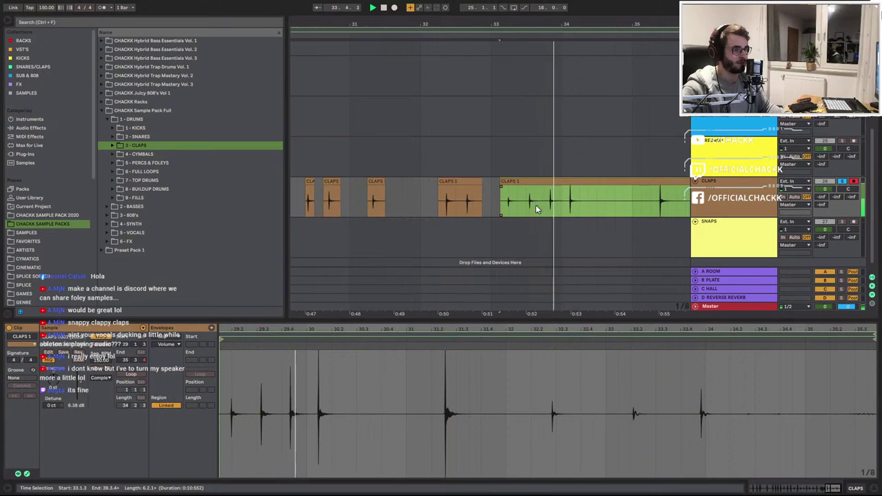
click(526, 204)
drag(536, 205, 408, 192)
key(space)
key(space)
Audition the remaining claps, split out the one after 35.2.1, and delete the section from 33.3.3 to 35.2.1
click(550, 203)
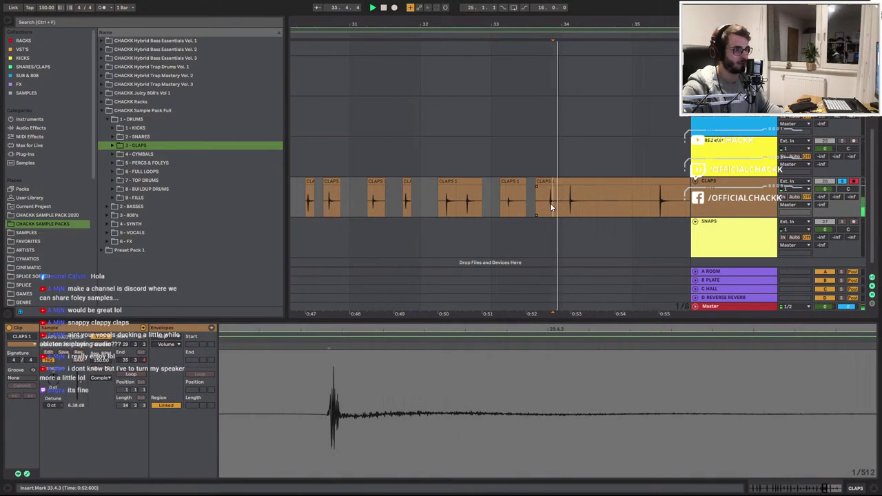
click(650, 208)
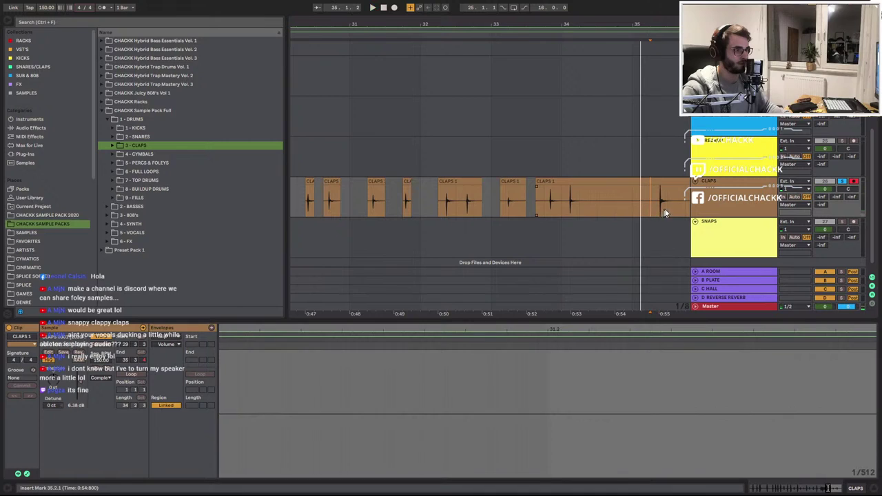
key(space)
drag(674, 209, 650, 204)
key(ctrl+e)
click(562, 182)
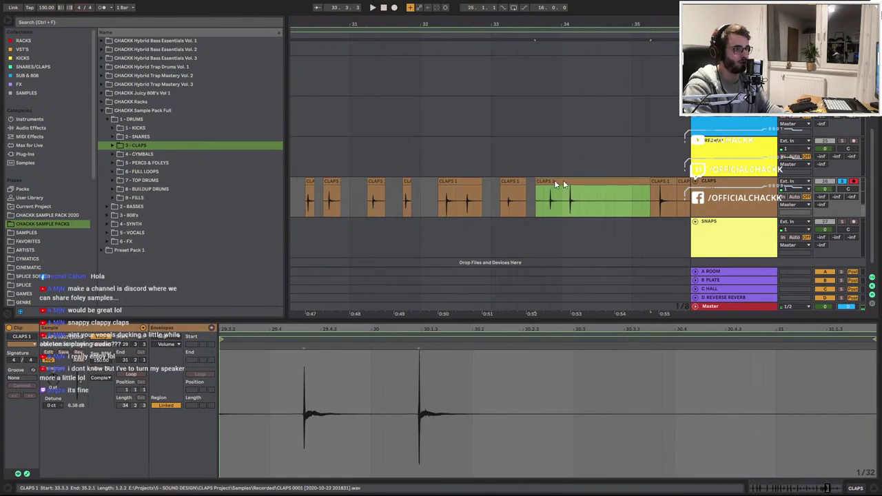
key(Delete)
Delete the leftover slices at 33.1.3 and 32.2.1, then move the loud clap from 35.2.1 to the start of bar 32 and play it
click(519, 182)
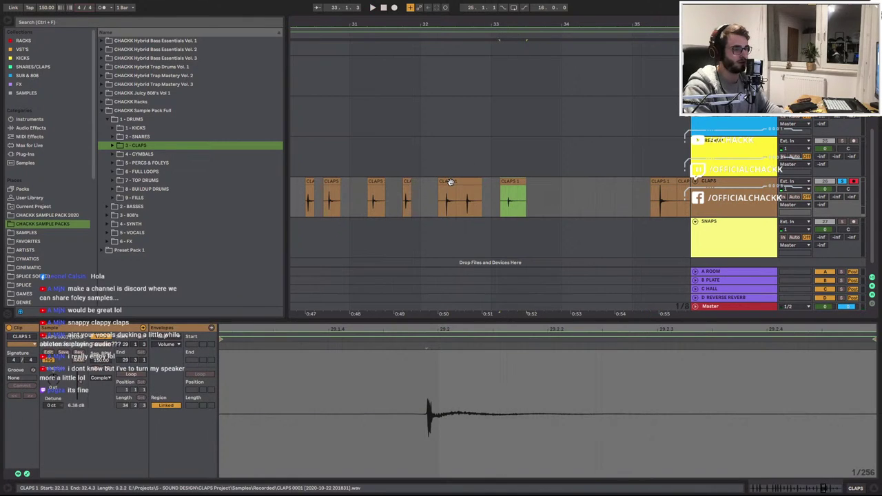
key(Delete)
click(450, 182)
key(Delete)
drag(661, 183, 441, 188)
key(space)
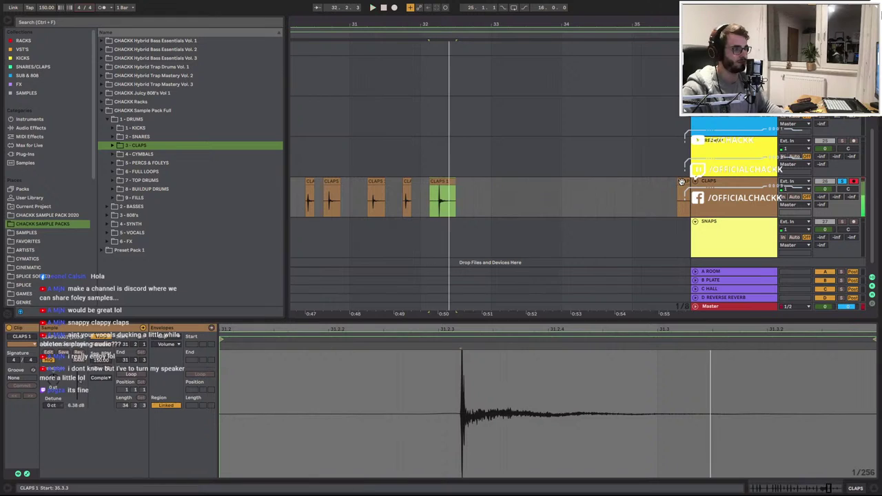
Audition the last claps of the CLAPS 1 recording from 35.3.3 to 39.3.4 and delete that remainder
click(682, 183)
key(space)
key(space)
drag(626, 24, 231, 22)
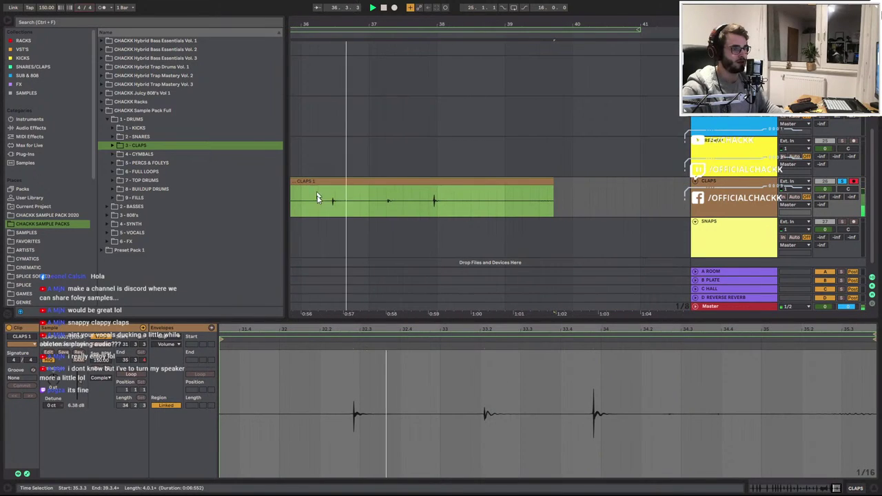
click(390, 205)
click(433, 200)
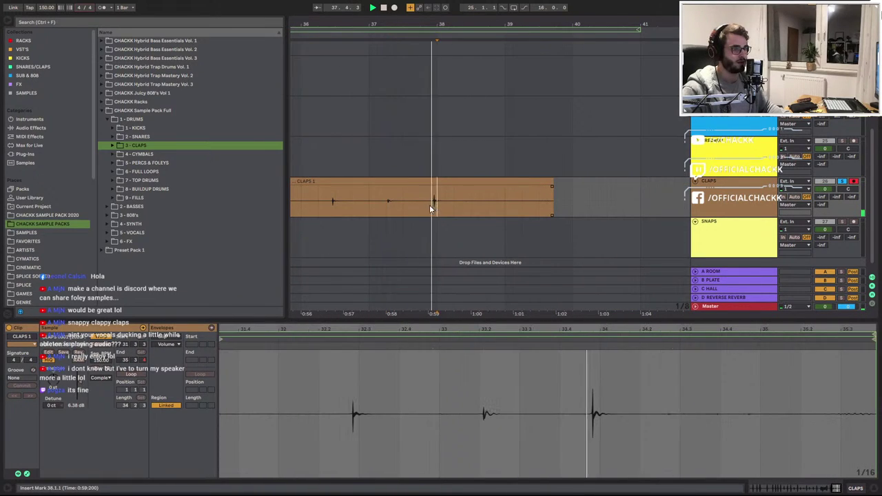
click(505, 180)
key(space)
key(Delete)
Return to the first clap slice at bar 6 and audition it
drag(477, 26, 510, 22)
key(x)
drag(305, 22, 510, 23)
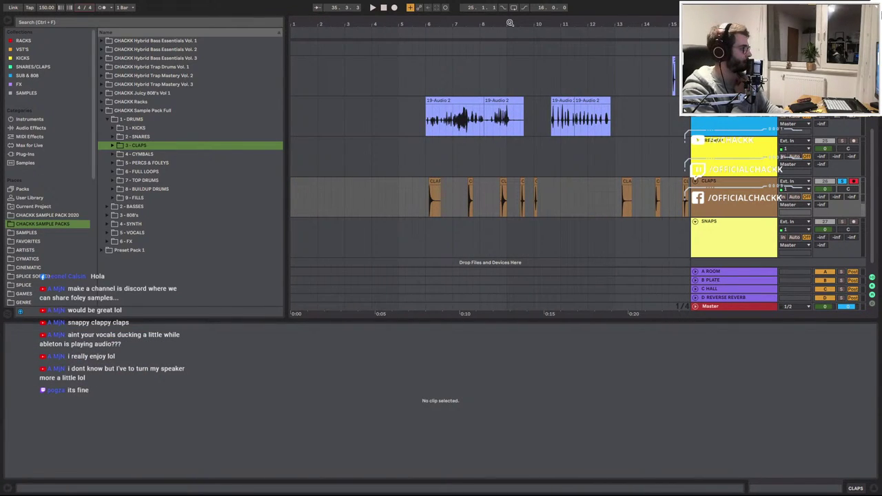
click(436, 182)
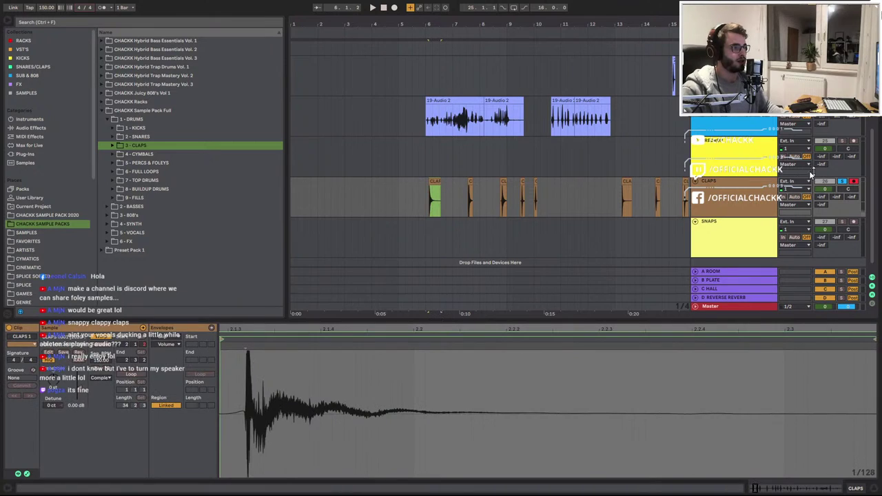
key(space)
key(space)
key(space)
Play the first clap slice again and add an EQ Eight to the CLAPS track
key(shift+Tab)
click(744, 261)
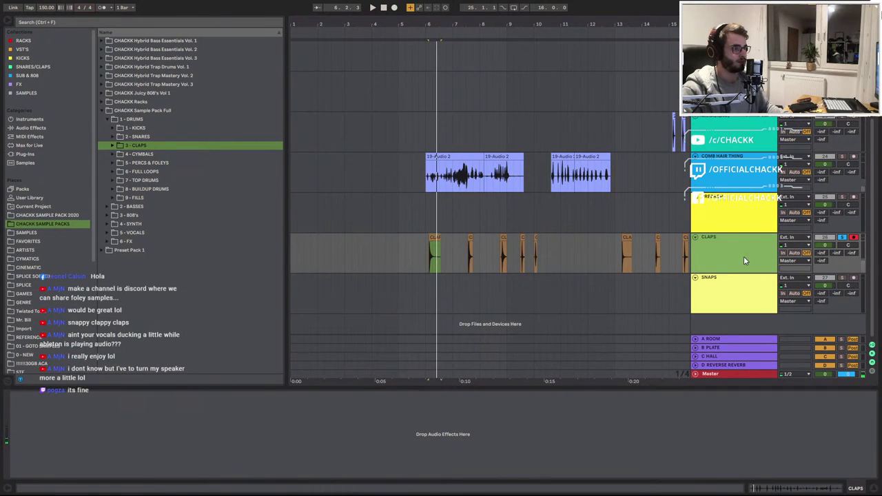
scroll(748, 236, up, 5)
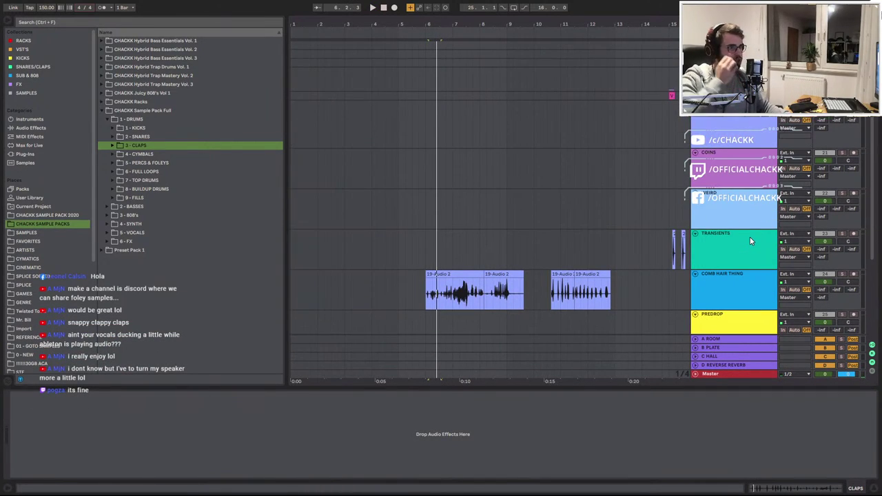
scroll(745, 215, down, 5)
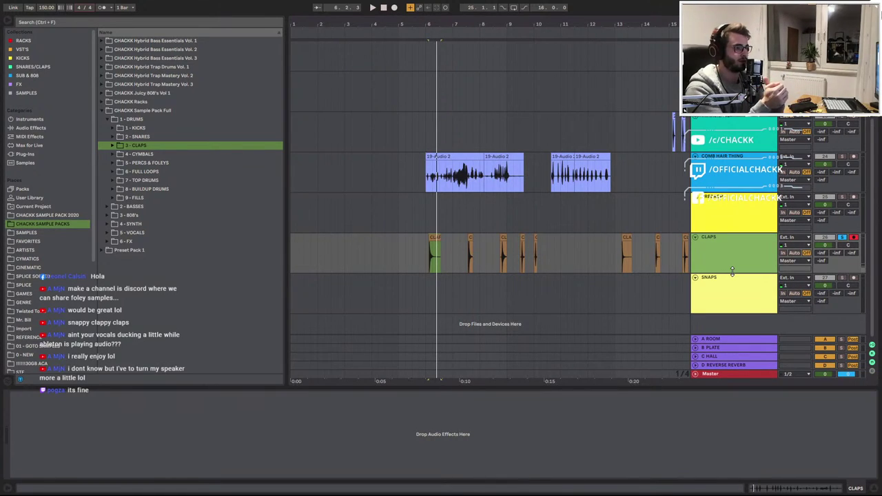
key(space)
key(space)
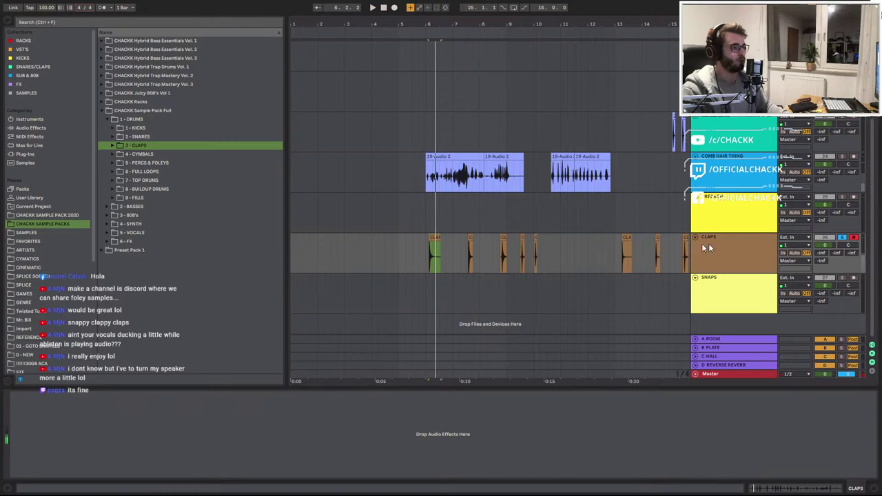
key(ctrl+f)
text(eq)
double_click(124, 41)
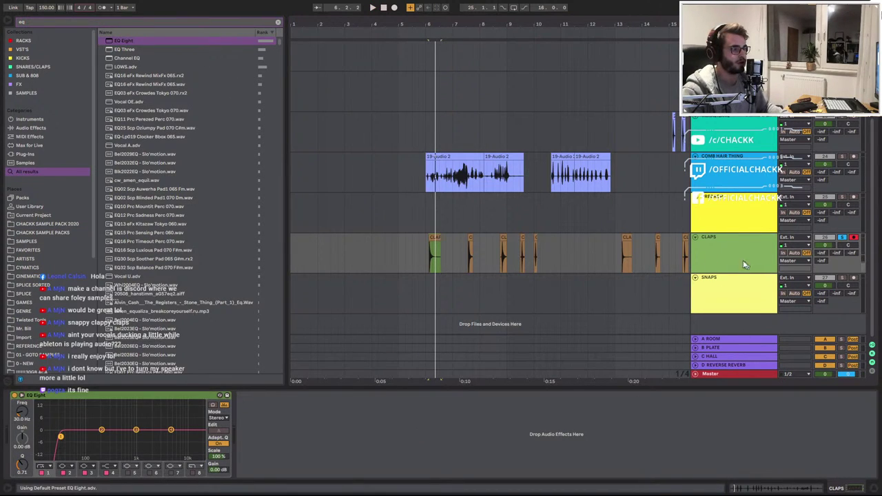
Insert a new audio track below CLAPS and move the EQ Eight and the first clap slice onto it
key(ctrl+t)
drag(137, 396, 251, 362)
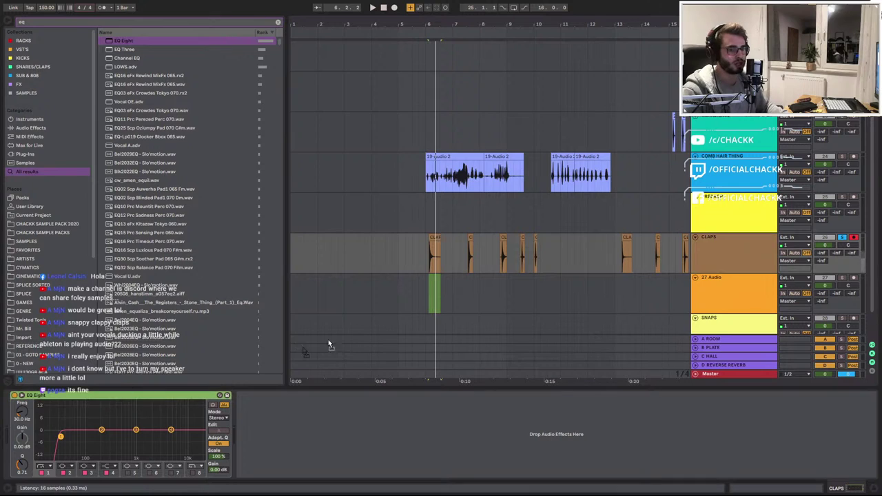
scroll(430, 297, up, 5)
drag(466, 235, 457, 290)
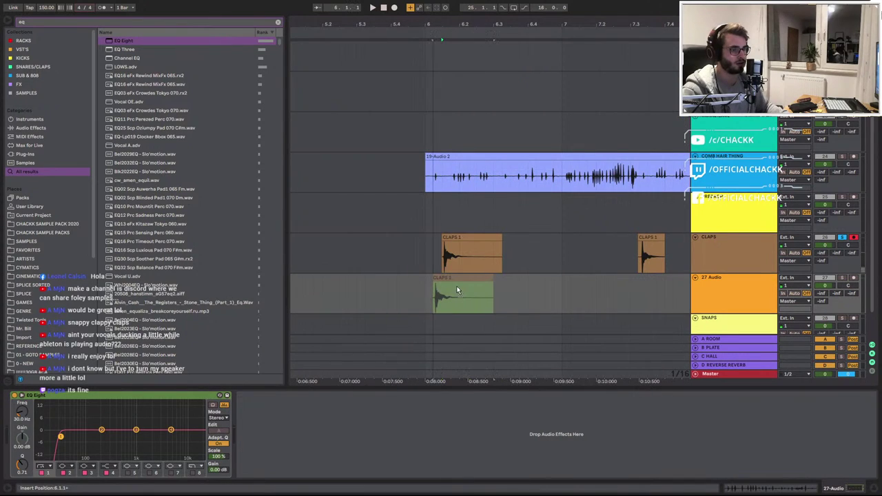
Move the clap slice's start marker up to its transient and solo the new 27 CLAPS 1 track
double_click(445, 277)
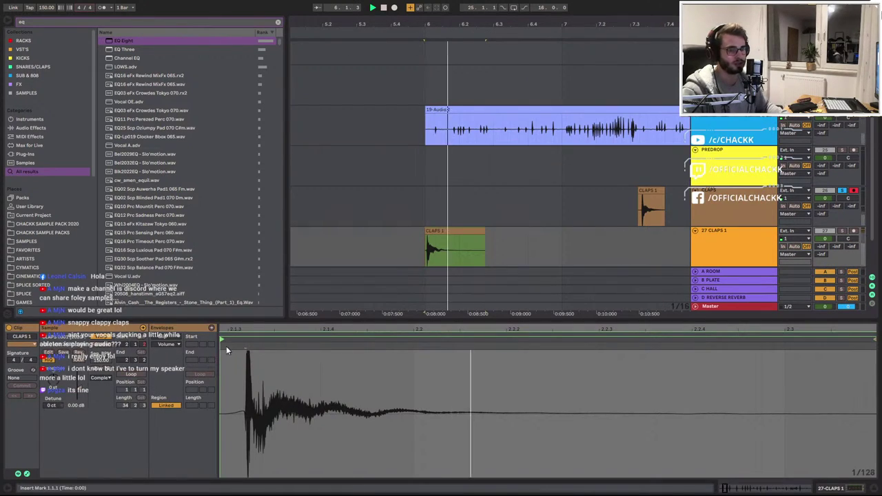
drag(219, 342, 240, 341)
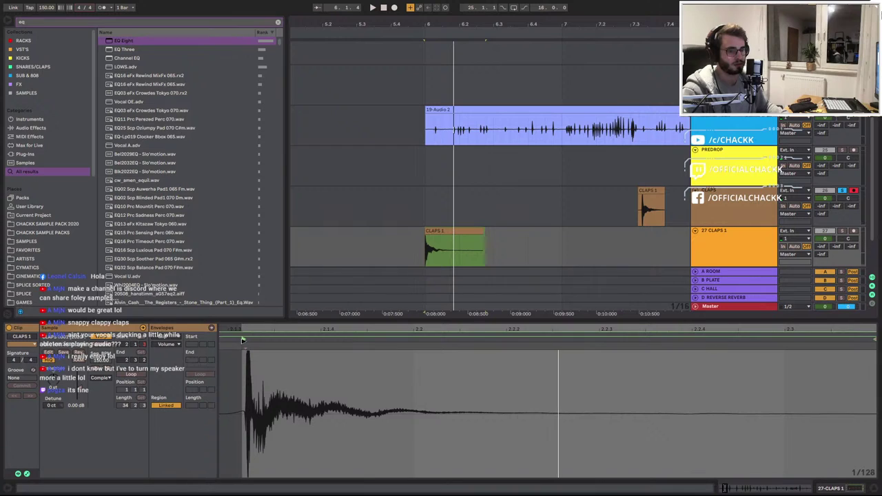
click(458, 232)
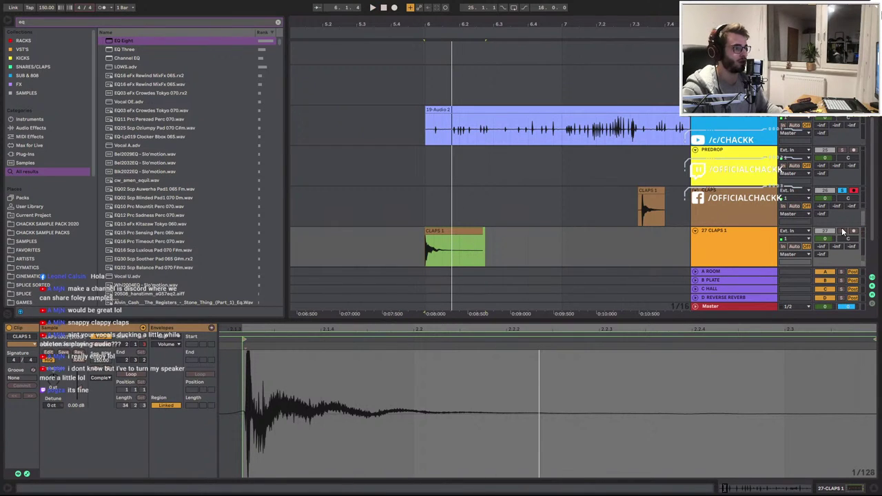
click(841, 230)
Shorten the clap slice on the 27 CLAPS 1 track to end at 6.1.4 and play it
click(434, 230)
drag(486, 237, 444, 241)
key(space)
key(space)
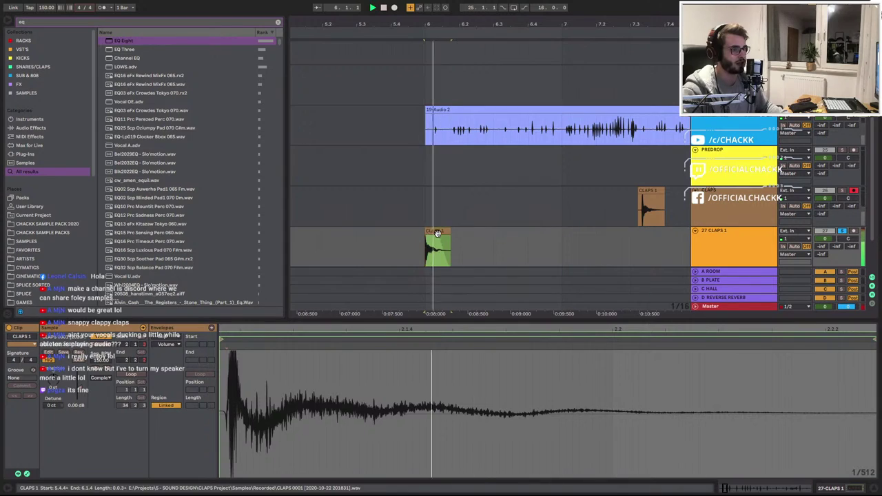
key(space)
key(space)
Shape the clap in EQ Eight with a higher low cut, a midrange boost, and band 4 at 7.11 kHz and 3.84 dB
key(shift+Tab)
key(space)
key(space)
drag(76, 434, 172, 424)
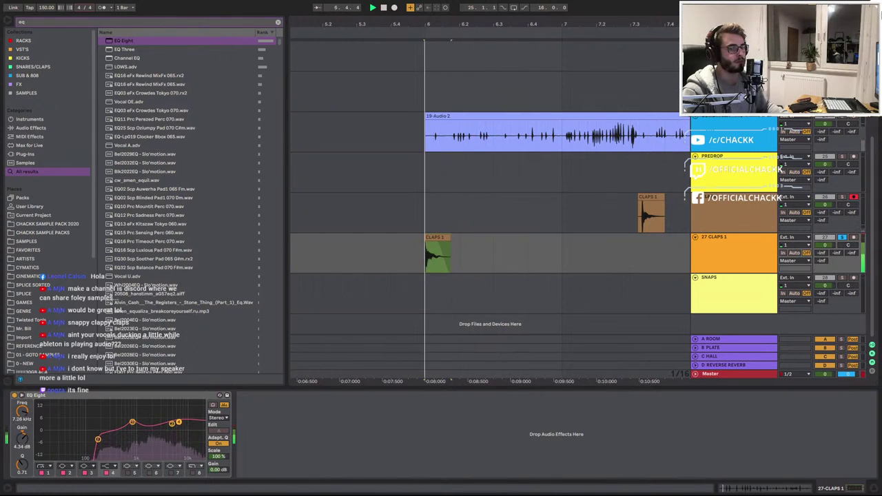
key(space)
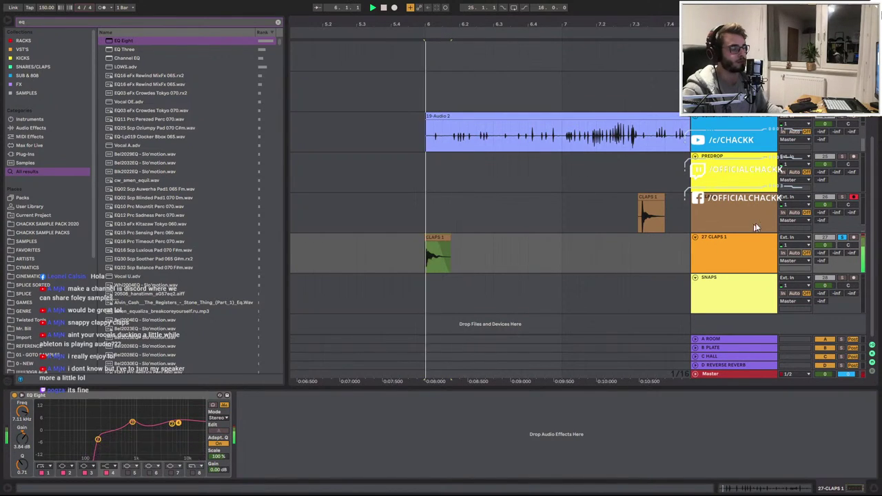
key(space)
key(ctrl+f)
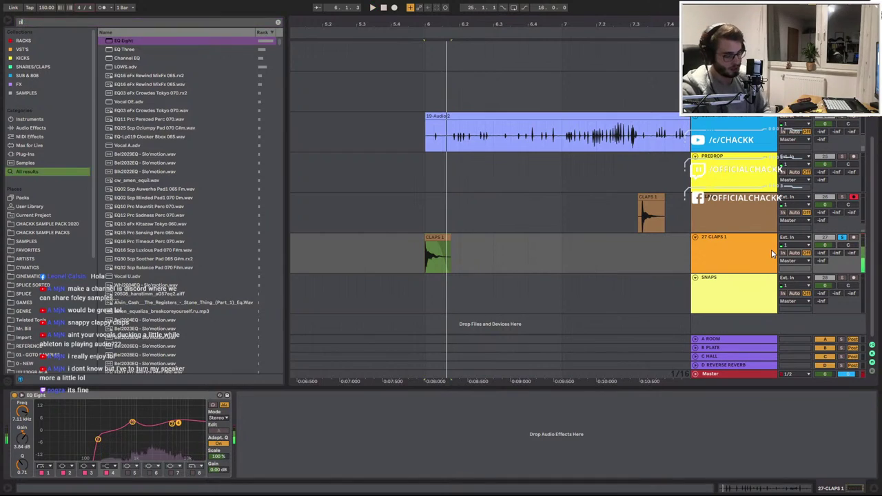
text(pro)
key(ctrl+f)
text(gate)
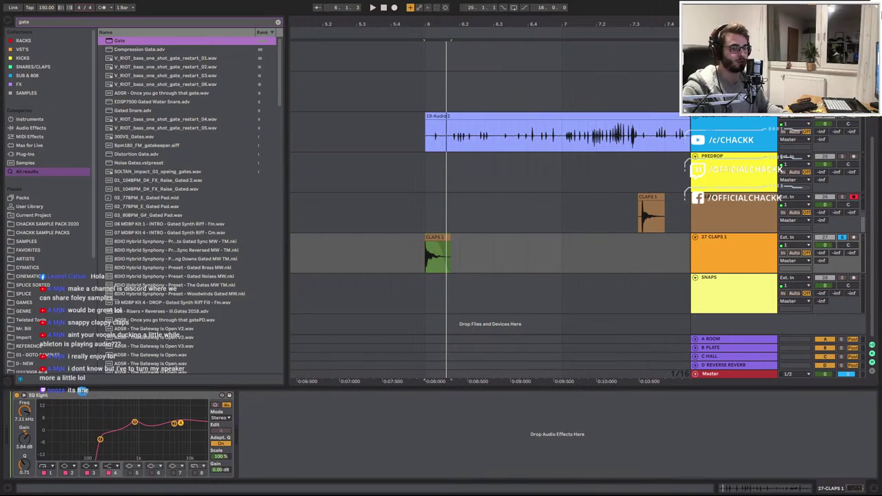
drag(79, 390, 80, 398)
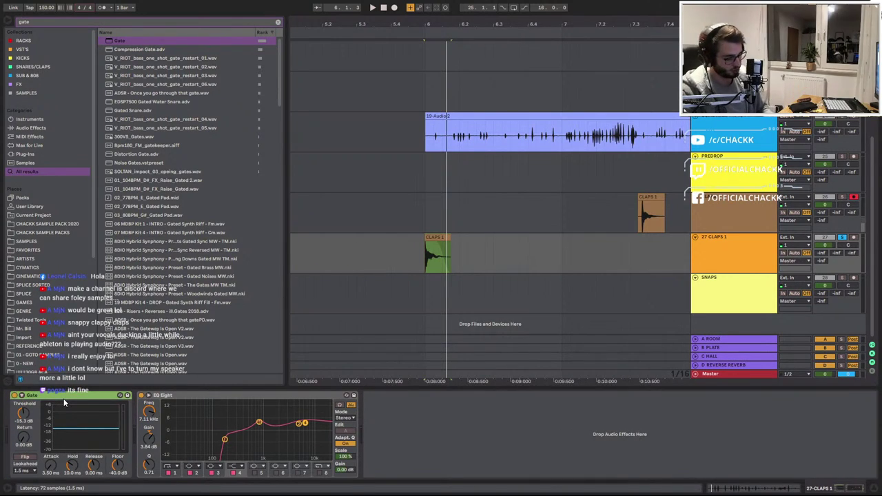
key(Delete)
Find the kHs Gate plug-in, insert it before EQ Eight on the 27 CLAPS 1 track, and lower its threshold during playback
key(ctrl+f)
text(khs gate)
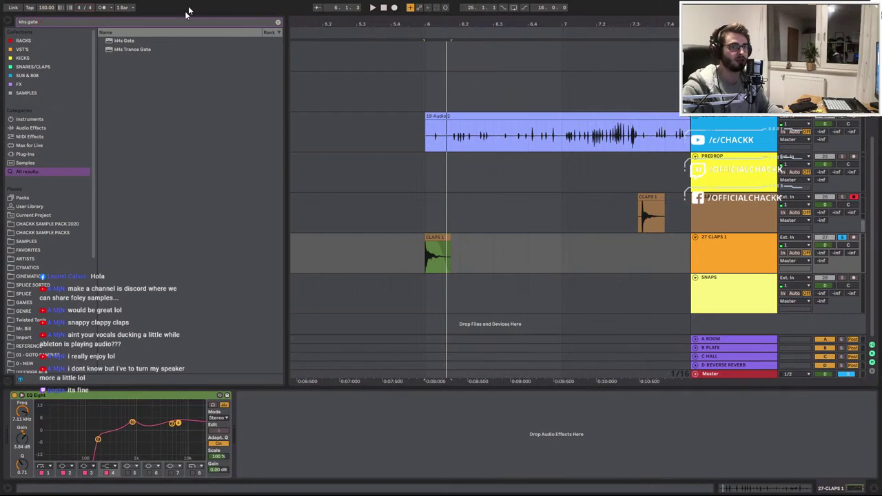
drag(123, 42, 27, 427)
key(space)
drag(507, 228, 506, 250)
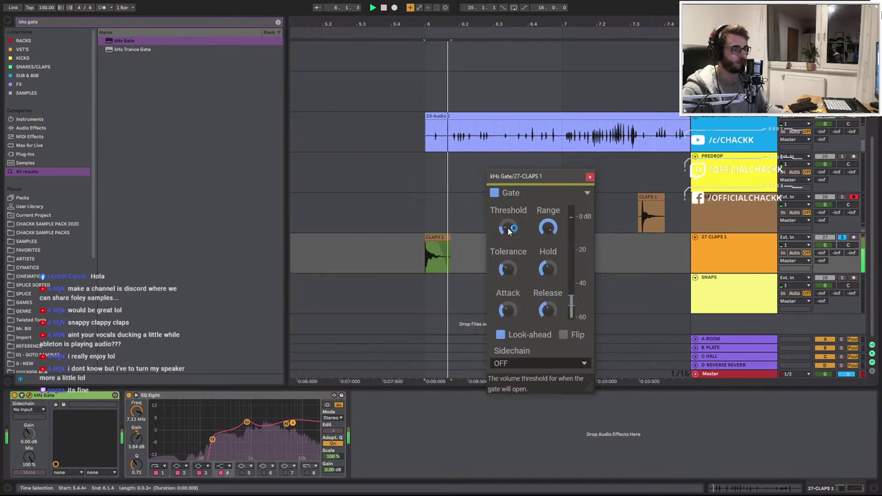
click(590, 177)
Search the browser for "pro l vst" and insert FabFilter Pro-L 2 after EQ Eight on the clap track
click(40, 23)
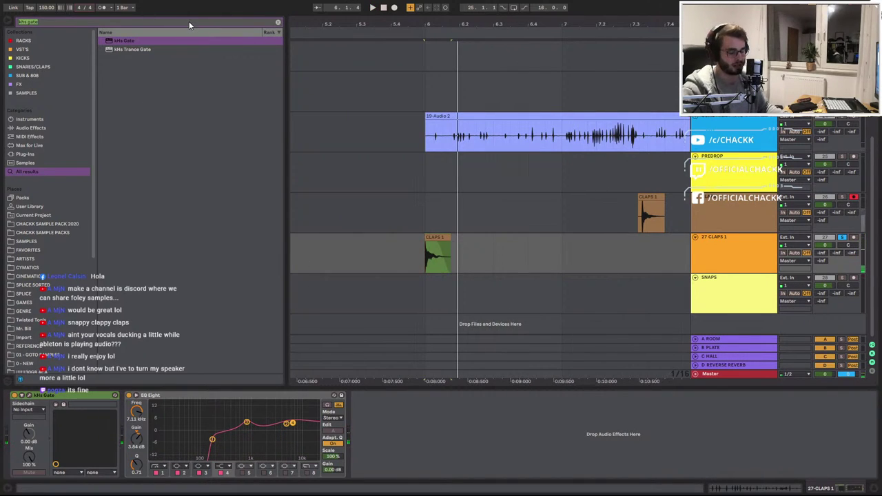
text(pro l)
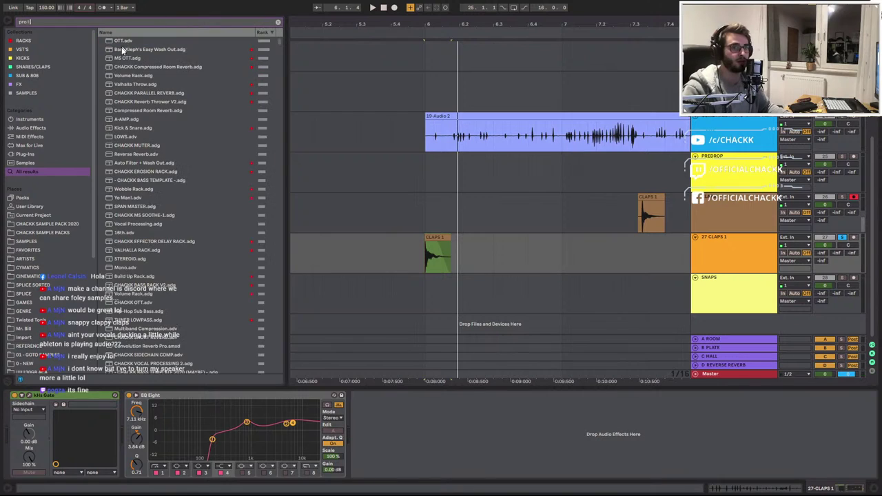
text( v)
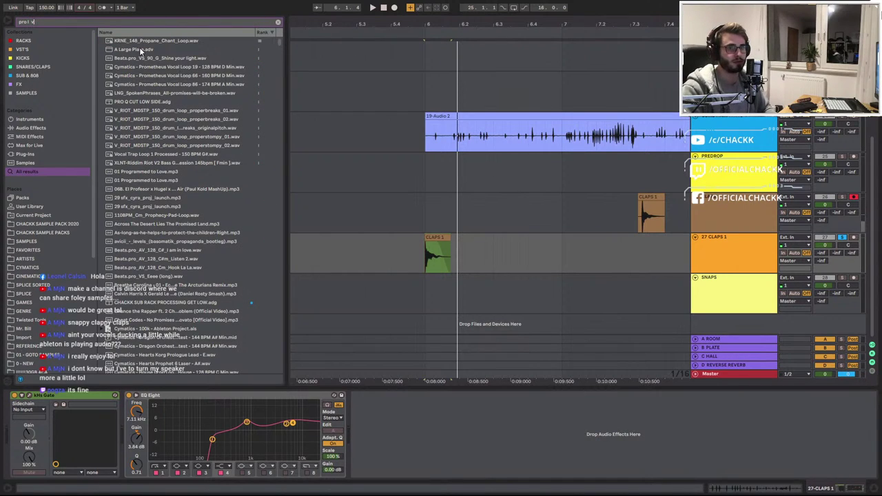
text(st)
drag(122, 60, 305, 217)
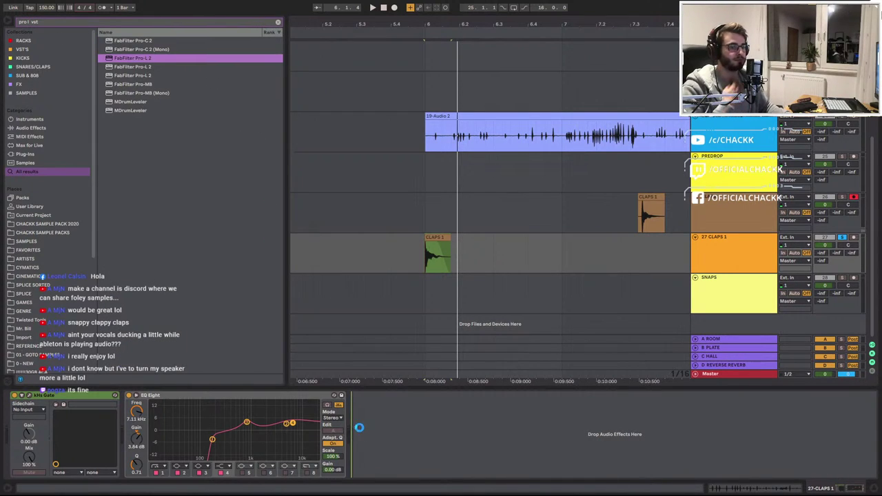
drag(359, 430, 383, 412)
Try the Safe limiting style in Pro-L 2 with a gain of +7.8 dB while the clap plays
click(519, 377)
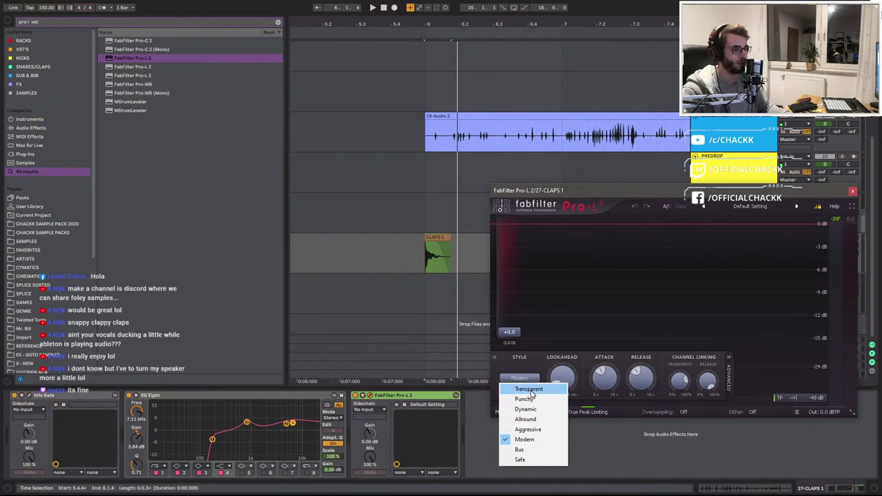
click(528, 459)
key(space)
drag(510, 331, 510, 304)
Extend the start of the clap slice slightly earlier than bar 6 and play it repeatedly
drag(425, 242, 422, 241)
key(space)
key(space)
key(space)
key(space)
key(space)
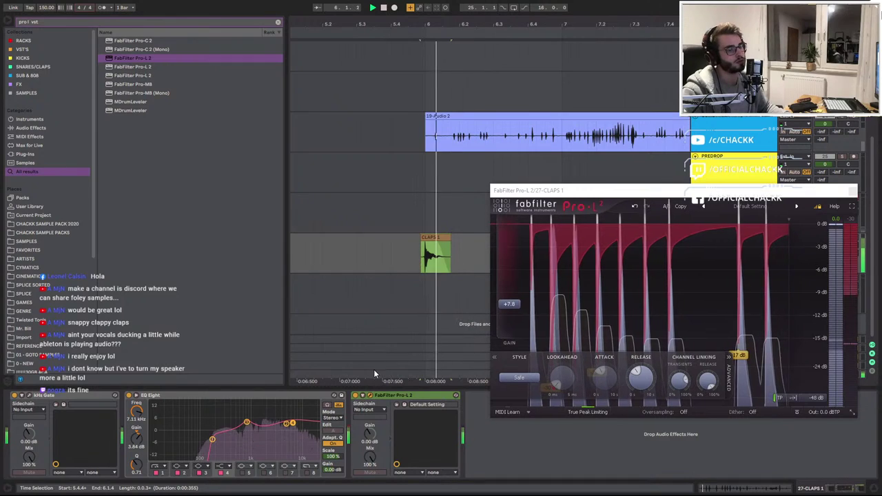
Try the Punchy style in Pro-L 2 with the gain at +5.5 dB
click(521, 378)
click(530, 398)
mouse_move(510, 303)
mouse_down()
mouse_move(512, 267)
mouse_move(521, 311)
mouse_up()
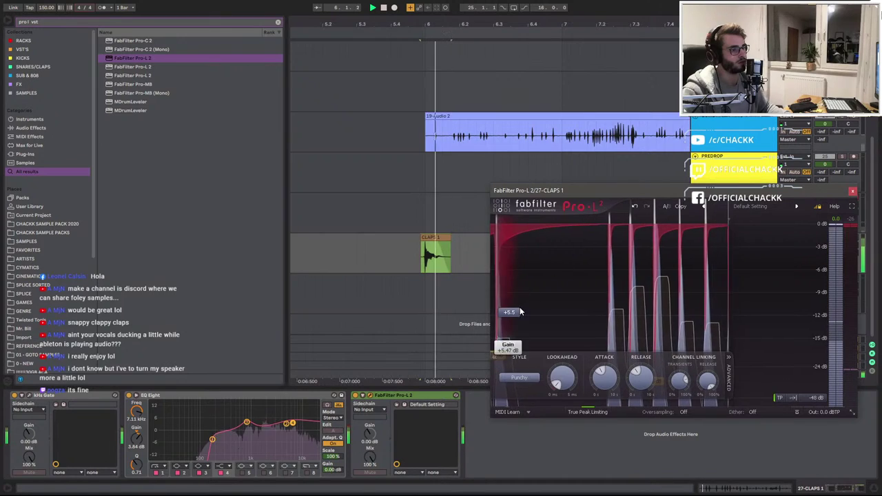
Try Pro-L 2's Punchy Loudness preset from the Moderate group with the gain at +8.6 dB
click(750, 206)
mouse_move(744, 250)
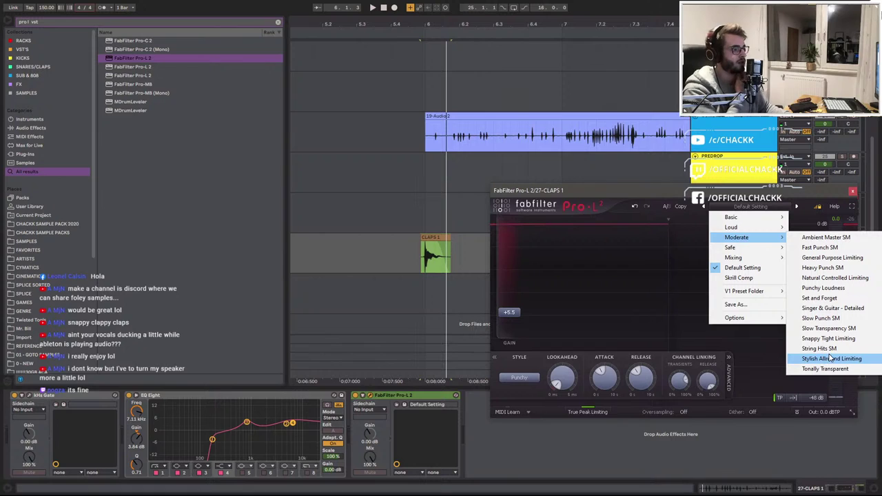
click(835, 293)
key(space)
mouse_move(509, 311)
mouse_down()
mouse_move(513, 274)
mouse_move(513, 300)
mouse_up()
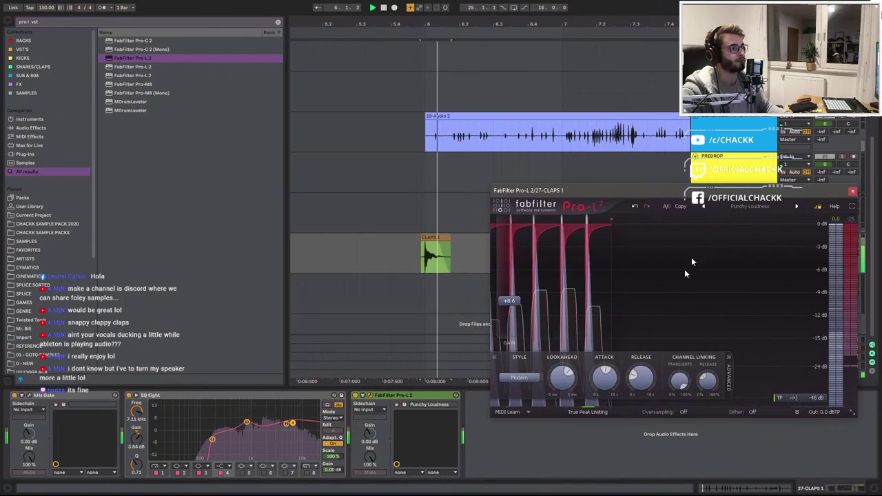
Load Pro-L 2's Default Setting preset, with the attack at about 1939 ms and the gain at +12.7 dB
click(750, 207)
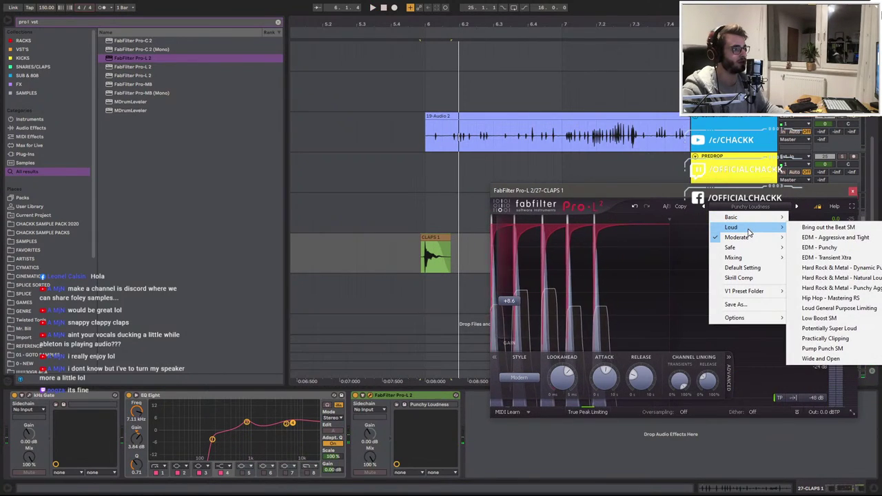
click(756, 270)
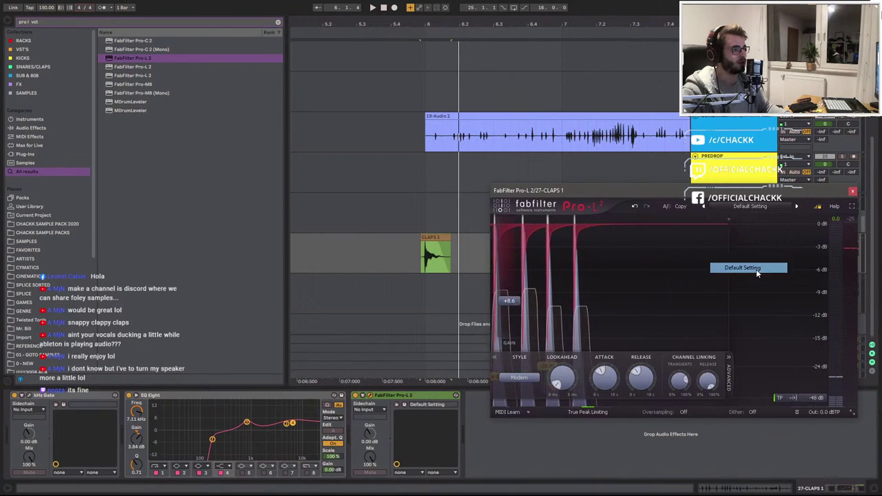
drag(603, 370, 615, 336)
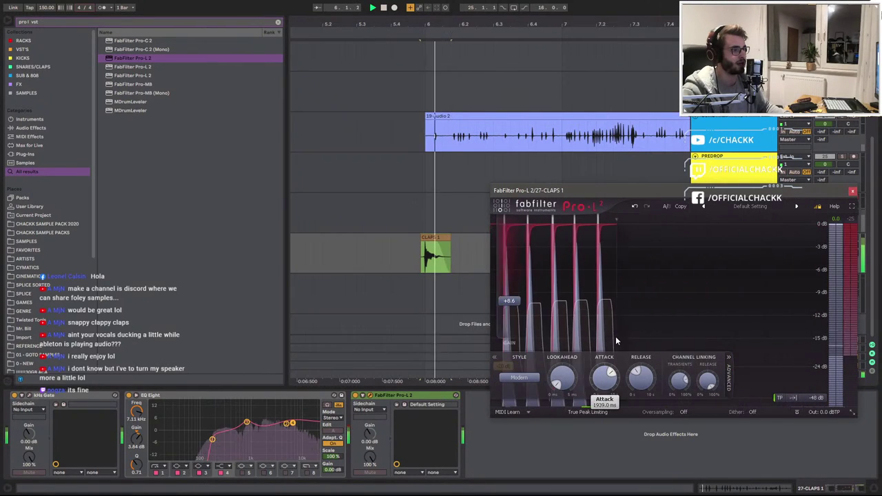
key(space)
drag(499, 281, 509, 286)
Start the clap slice's fade-out earlier and move EQ Eight band 2 to 3.91 kHz and 0.37 dB
click(444, 260)
key(space)
drag(443, 257, 432, 243)
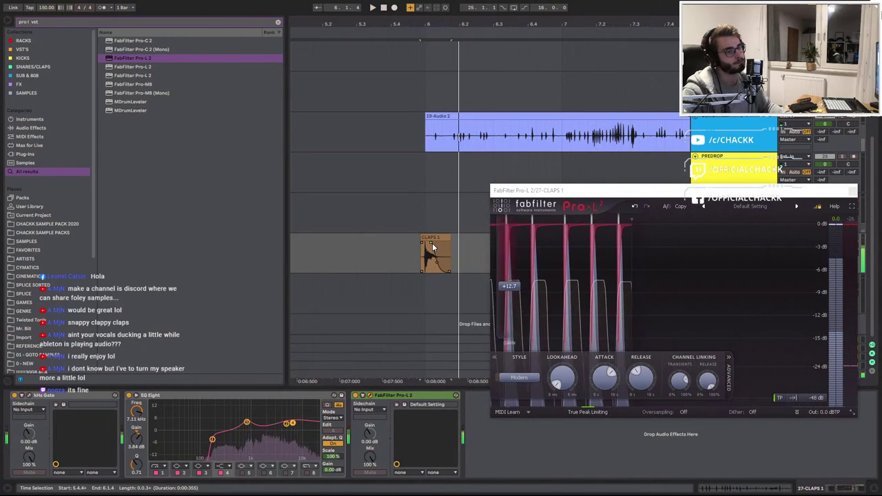
key(space)
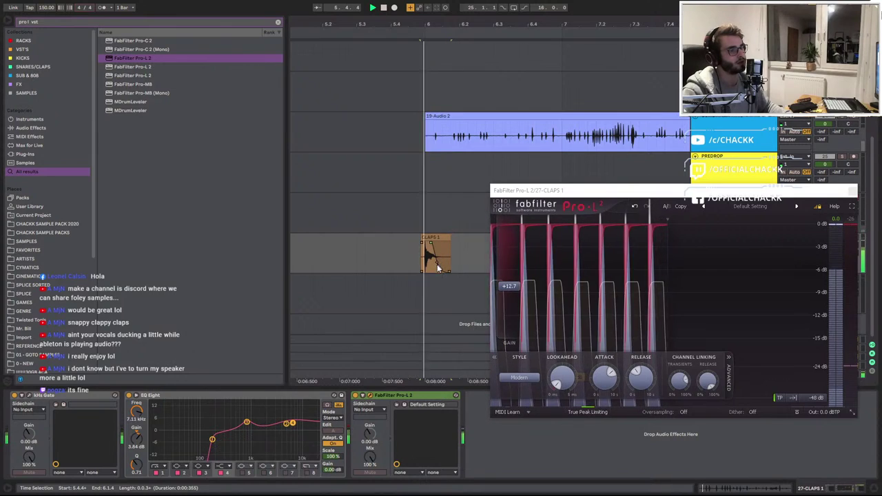
mouse_move(292, 426)
mouse_down()
mouse_move(270, 451)
mouse_move(281, 409)
mouse_move(273, 417)
mouse_move(229, 412)
mouse_move(286, 423)
mouse_move(280, 438)
mouse_move(286, 427)
mouse_move(280, 429)
mouse_up()
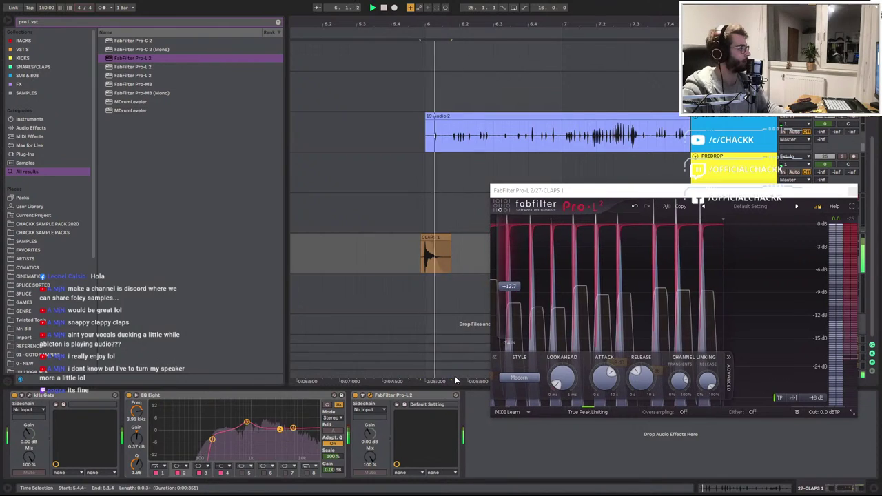
key(space)
Trim the clap slice's start to just before its transient and play the slice
scroll(431, 256, up, 5)
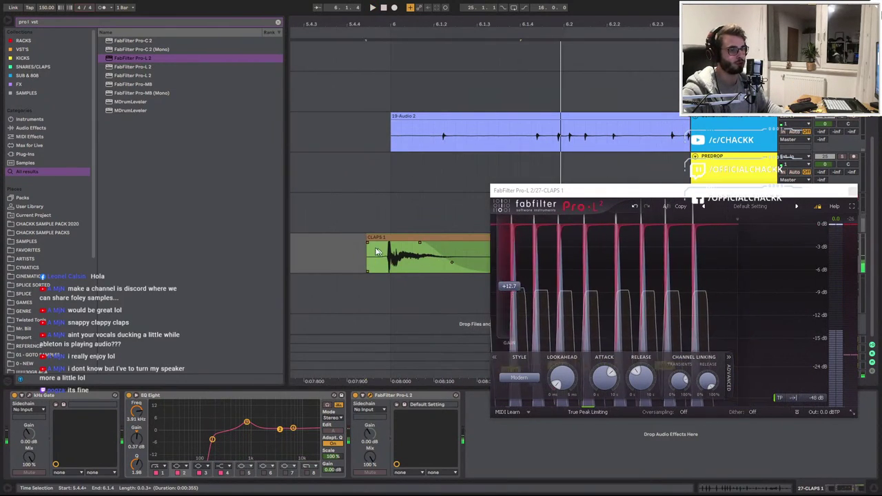
drag(367, 254, 387, 251)
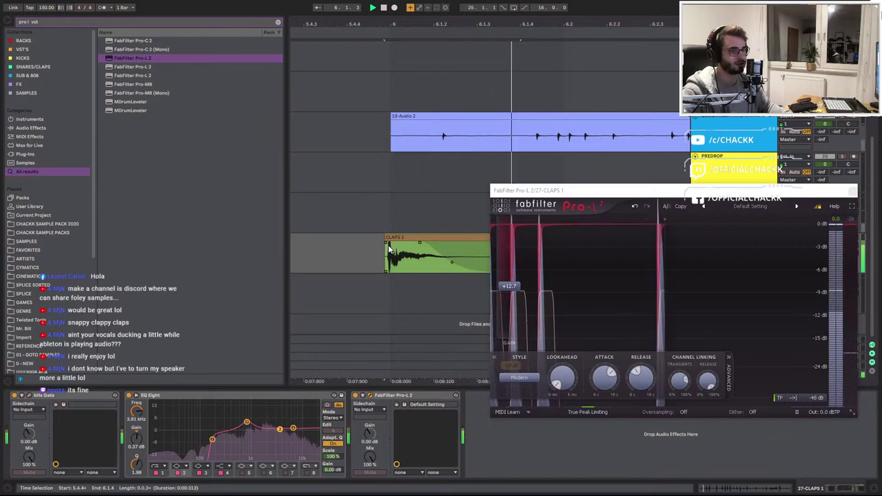
click(388, 245)
key(space)
key(space)
key(space)
click(402, 236)
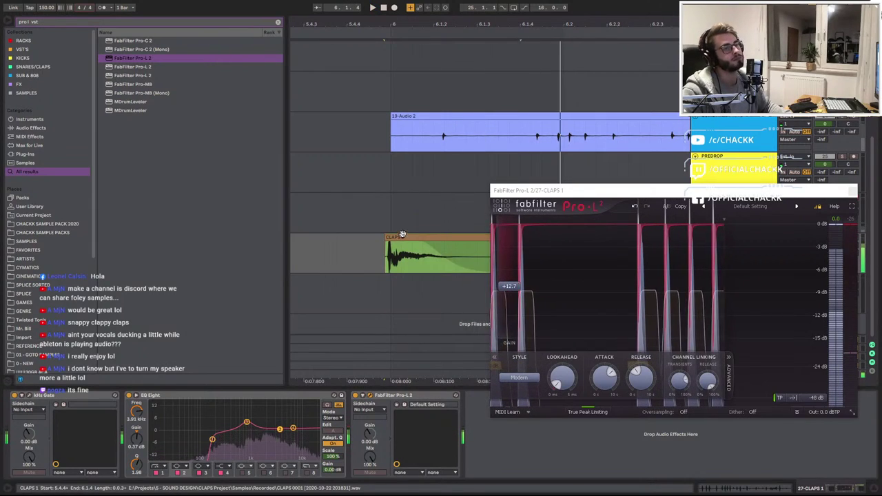
key(ctrl+shift+r)
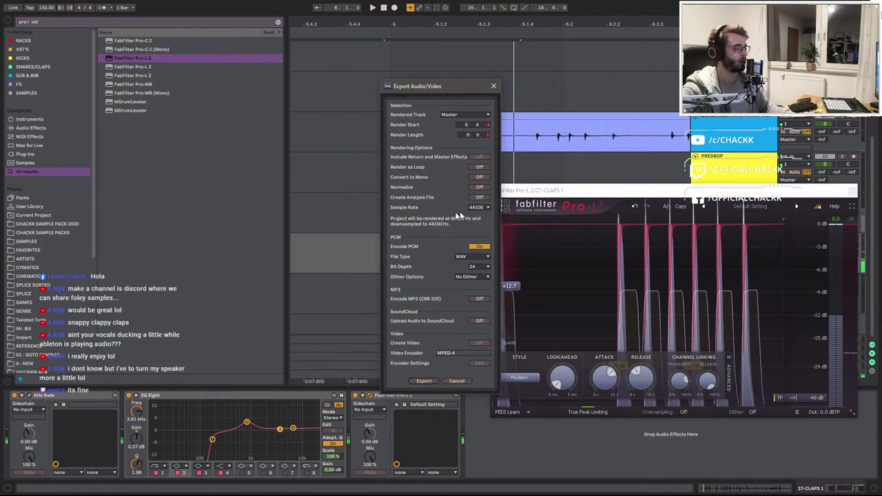
click(457, 381)
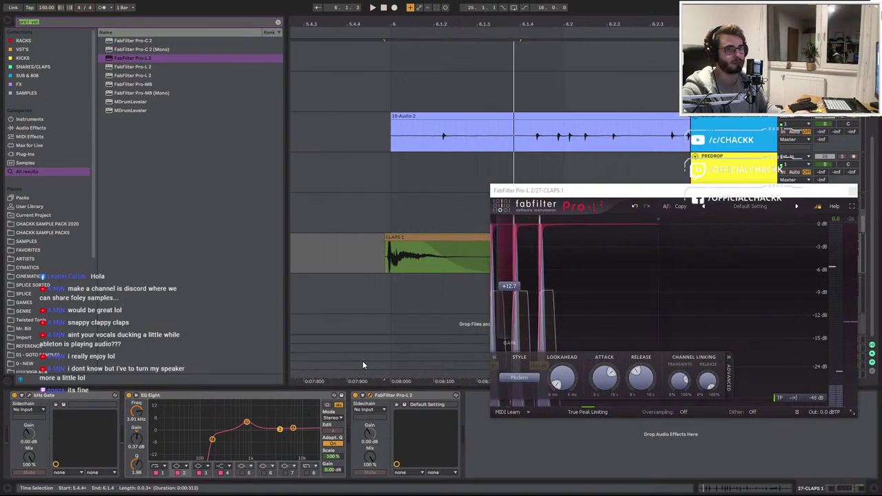
key(ctrl+f)
text(pr)
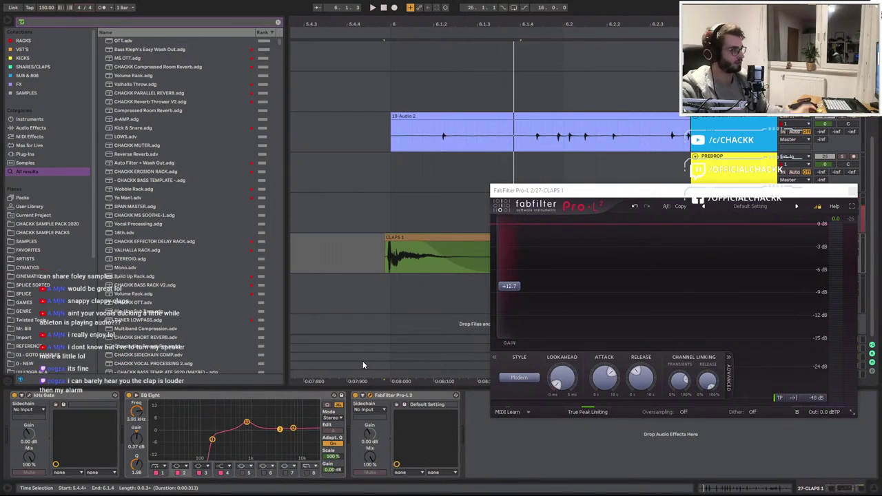
Play the trimmed clap slice through the effect chain
click(411, 237)
key(space)
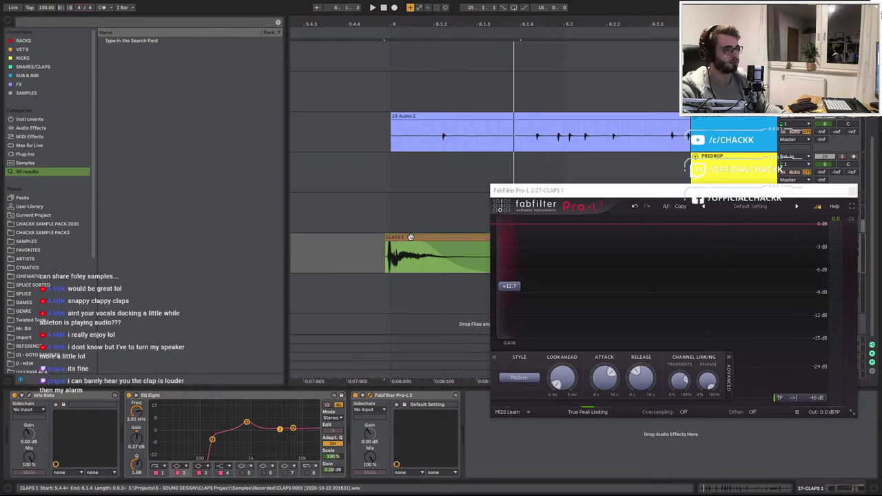
key(space)
Insert Convolution Reverb Pro between EQ Eight and Pro-L 2, and move the Pro-L 2 window clear of the device chain
click(227, 84)
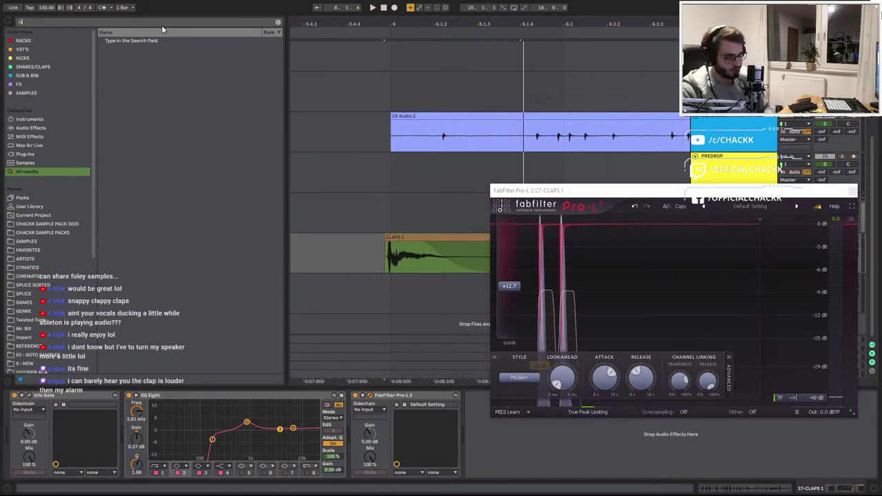
text(convolution)
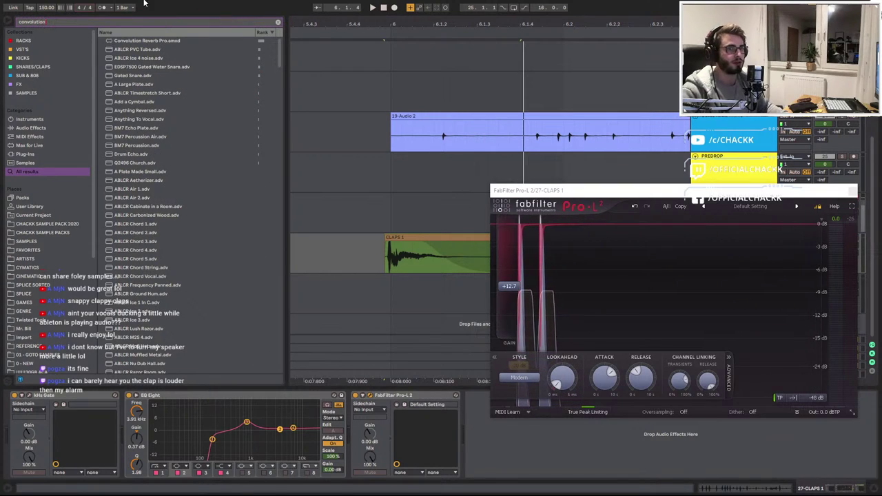
key(Down)
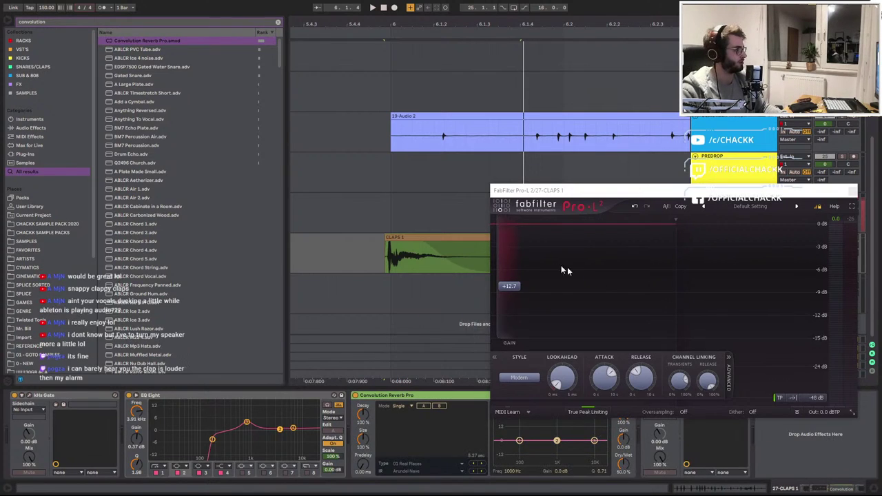
click(414, 464)
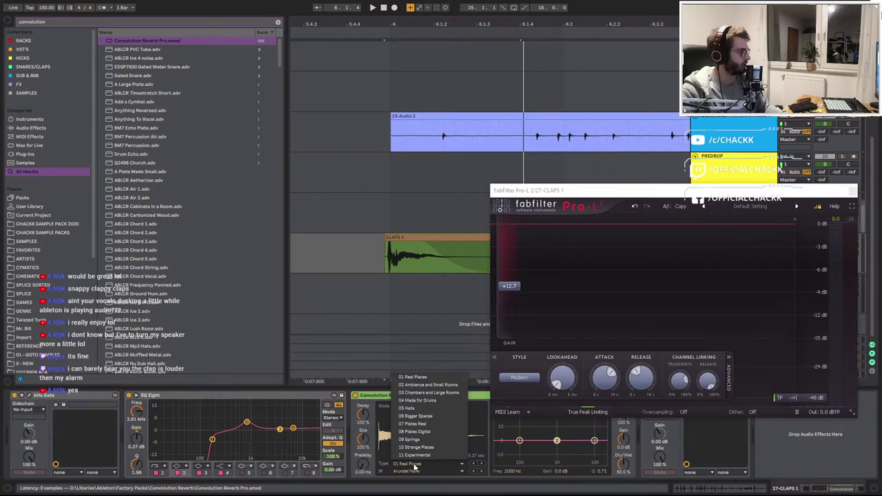
click(368, 402)
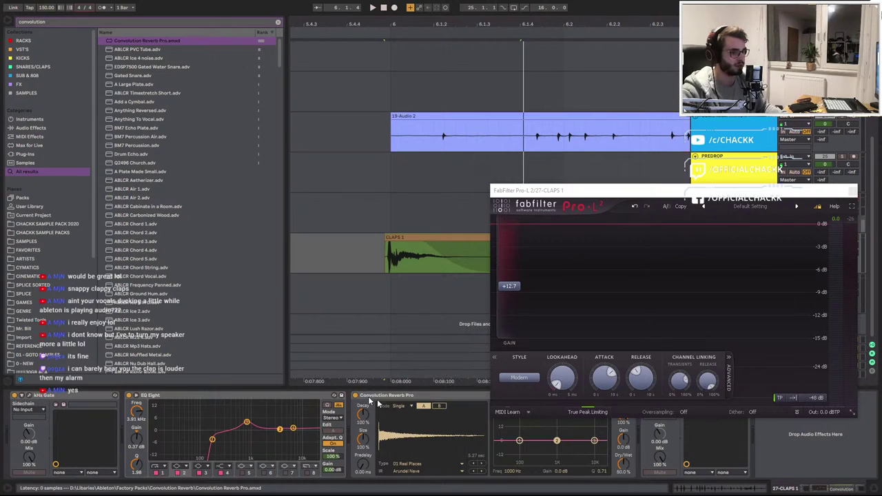
drag(581, 196, 487, 103)
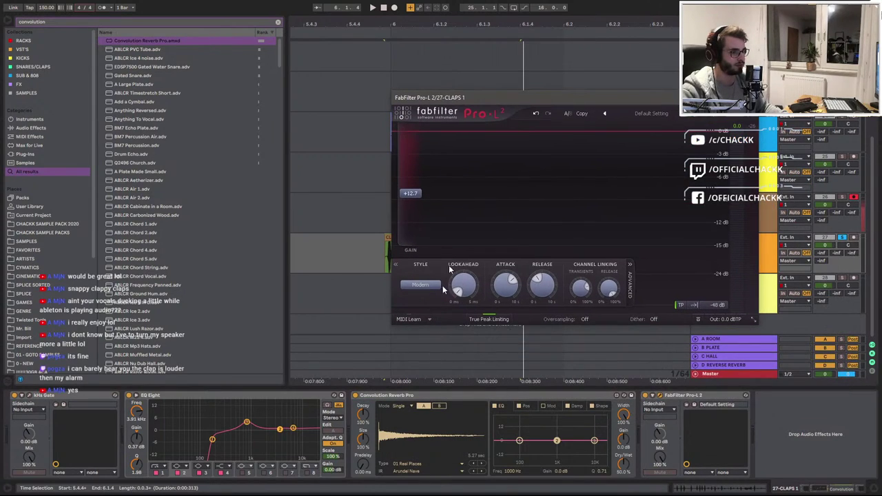
Try a Convolution Reverb Pro size of 50% while playing the clap
drag(366, 442, 366, 483)
key(space)
drag(366, 441, 364, 452)
key(space)
Reset the Convolution Reverb Pro size to 100% and lower its decay to about 28%
double_click(363, 443)
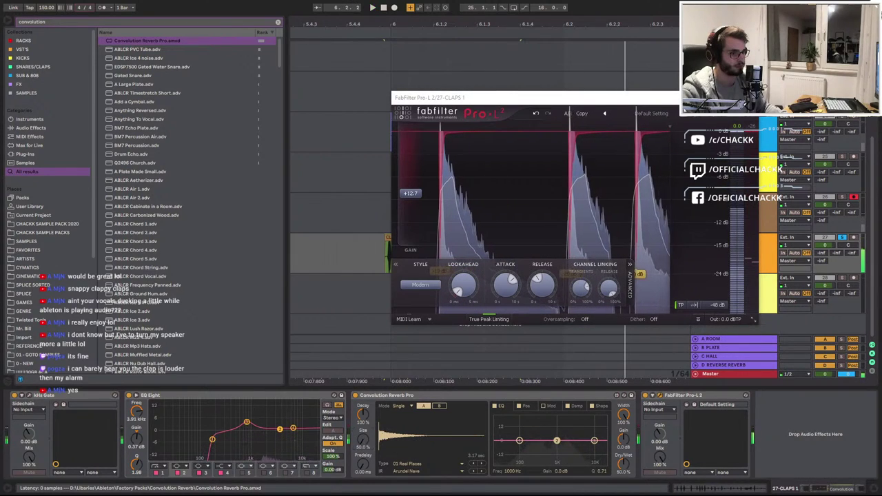
drag(359, 416, 360, 458)
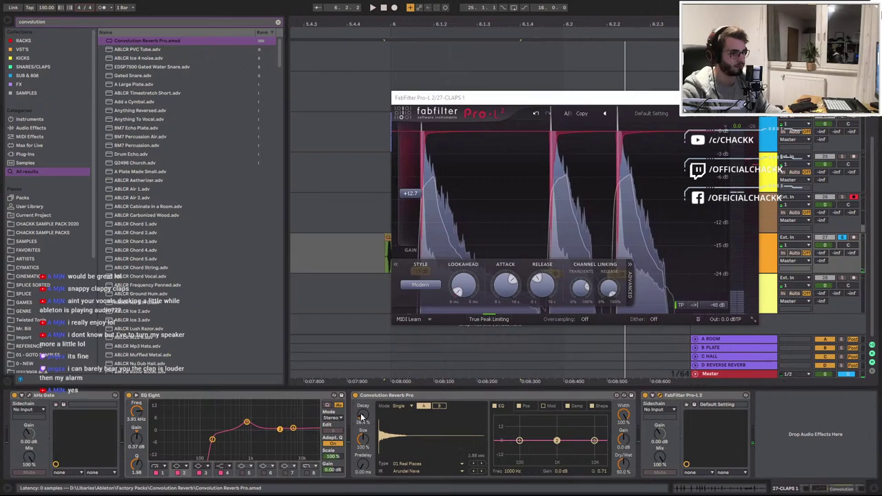
Play the clap and lower the Convolution Reverb Pro dry/wet mix to 18.5%
key(space)
key(space)
drag(622, 467, 622, 487)
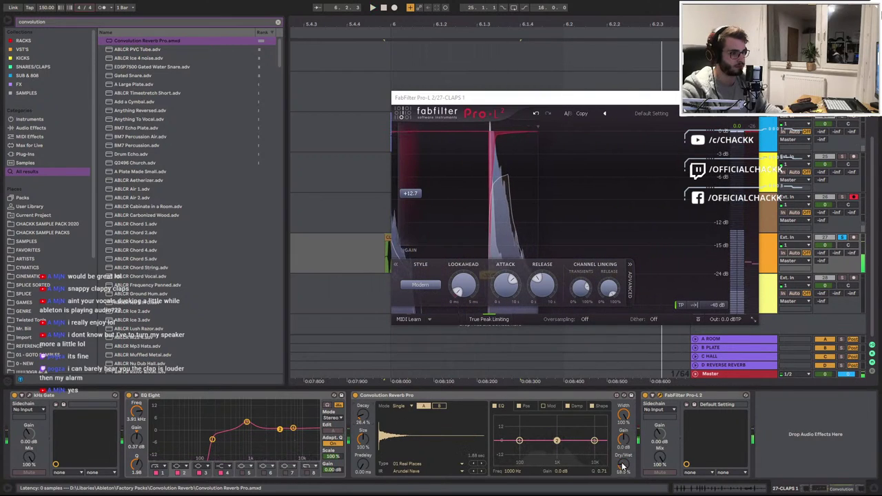
Choose the 04 Made for Drums type and the BM7 Snare Chamber impulse response, and play the clap through it
click(424, 463)
click(422, 401)
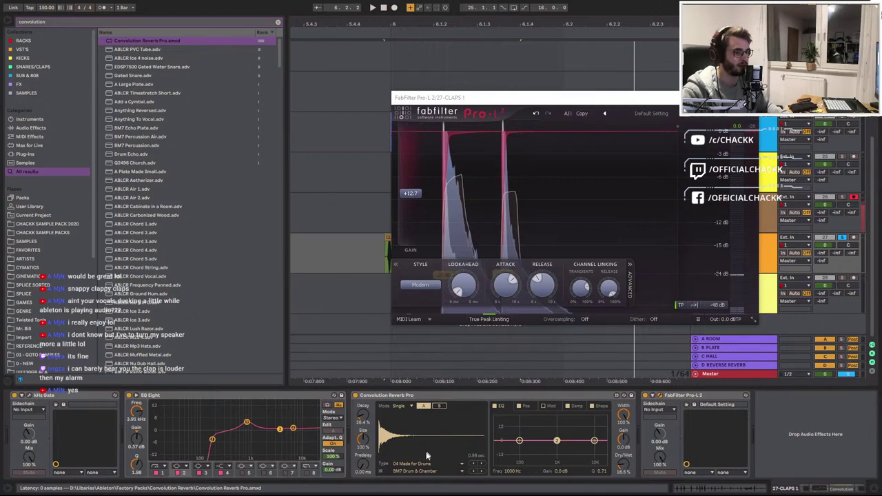
click(417, 470)
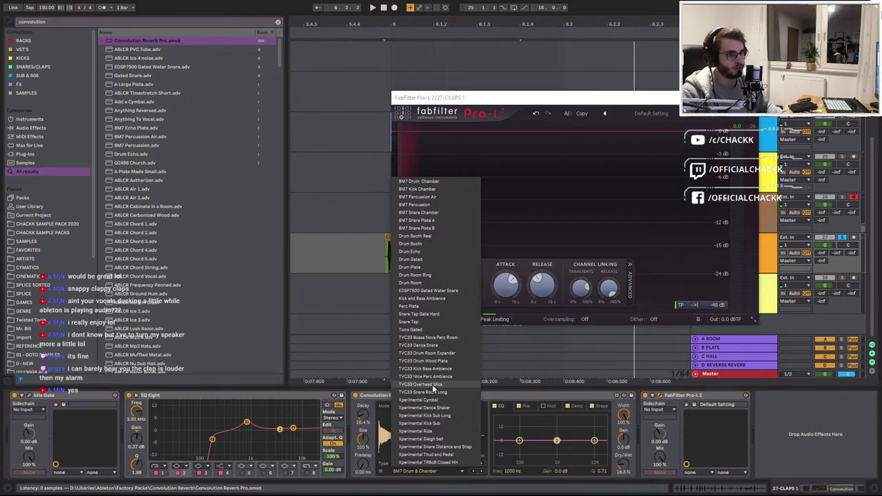
click(435, 213)
key(space)
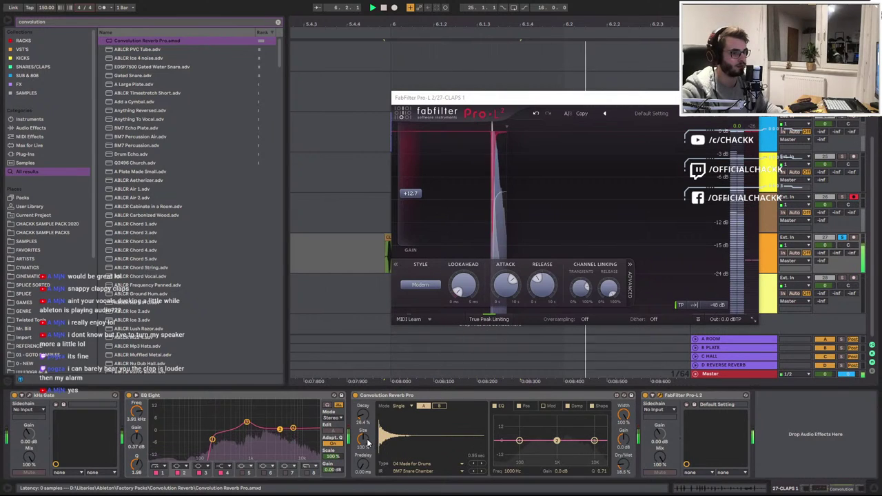
Set the reverb to size 89.2%, dry/wet 3.94% and decay about 8.7% while playing the clap
drag(362, 415, 362, 372)
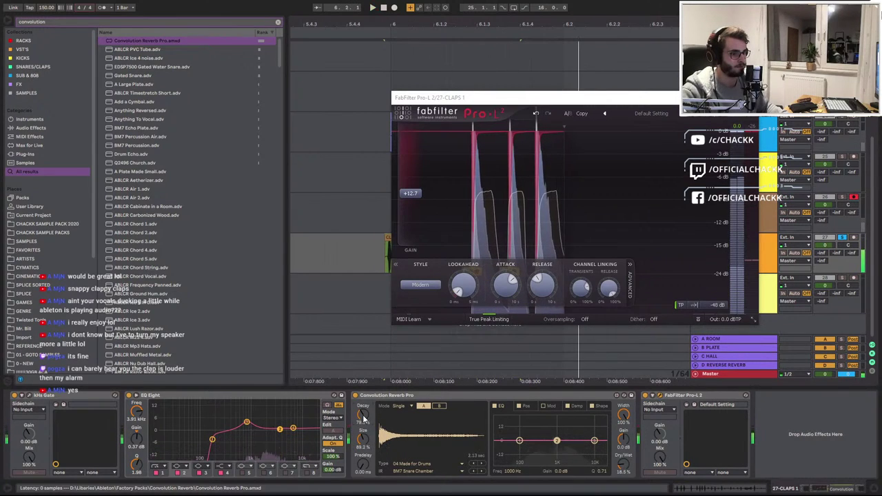
drag(628, 465, 628, 493)
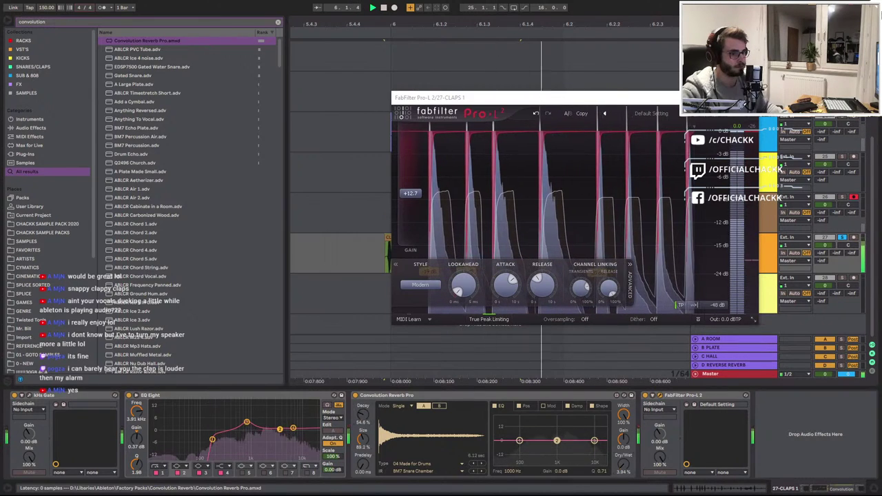
drag(366, 420, 363, 420)
key(space)
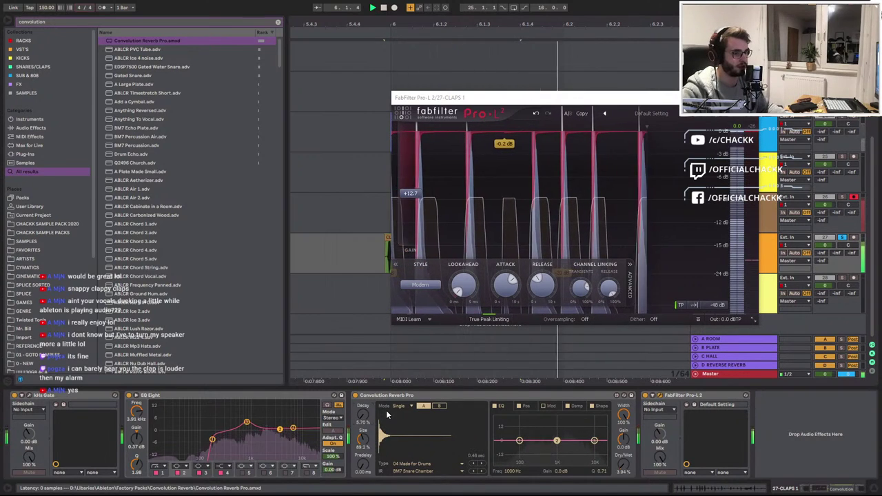
Switch the impulse response to BM7 Snare Plate B and compare the clap with the reverb bypassed and active
click(481, 472)
click(481, 472)
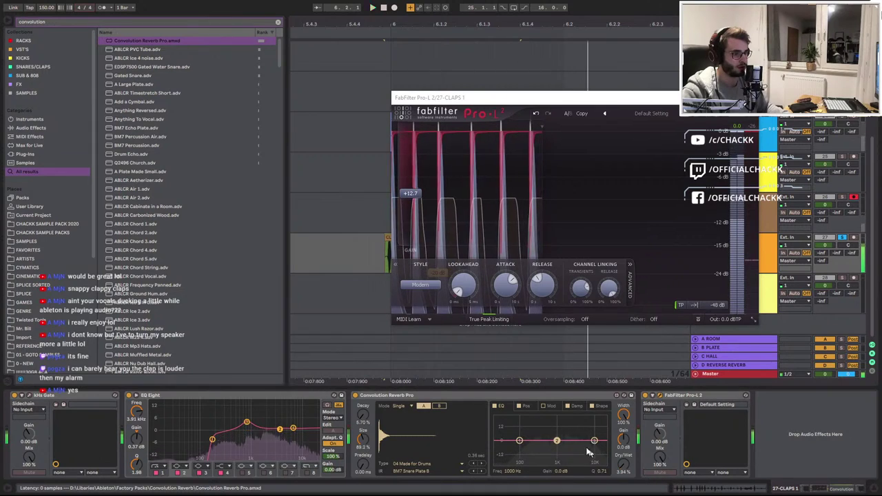
click(355, 395)
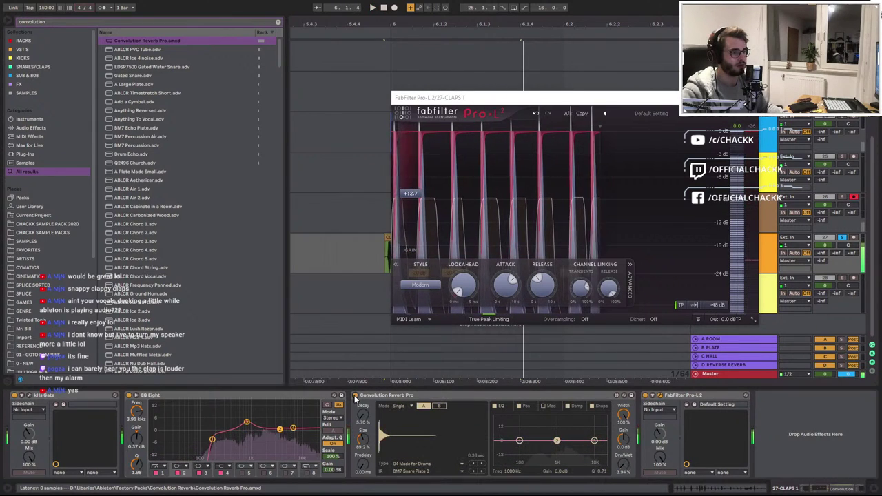
click(355, 396)
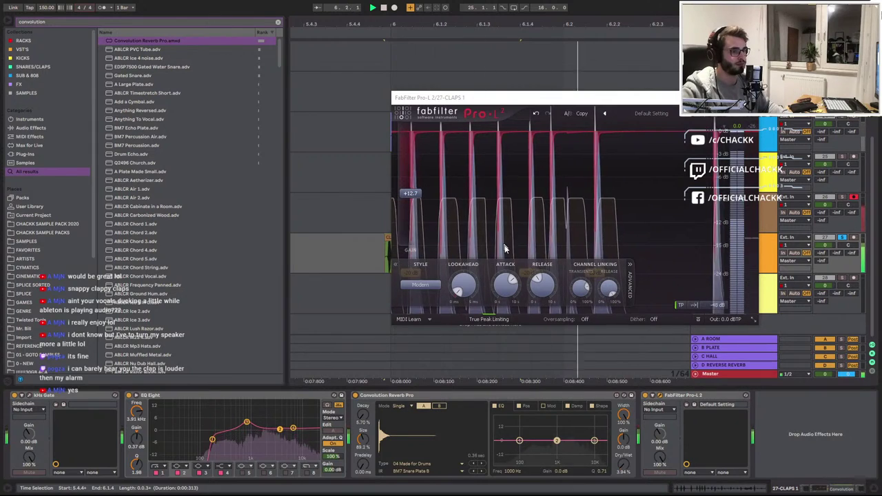
Try the Drum Booth Real impulse response with a higher decay, and return to BM7 Snare Plate B
click(482, 473)
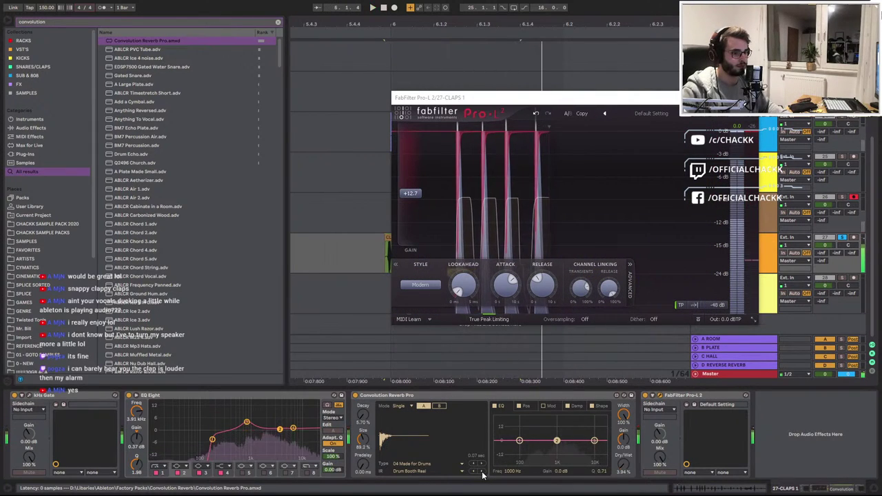
mouse_move(363, 419)
mouse_down()
mouse_move(363, 406)
mouse_move(361, 419)
mouse_up()
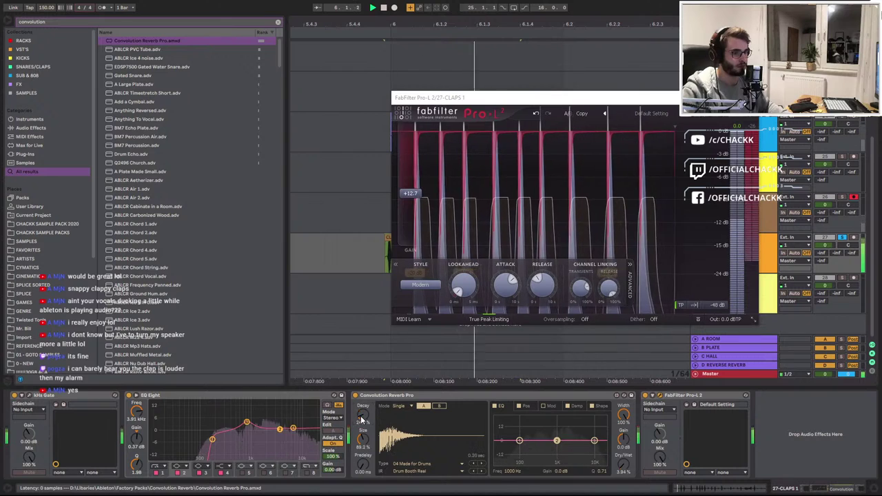
click(475, 473)
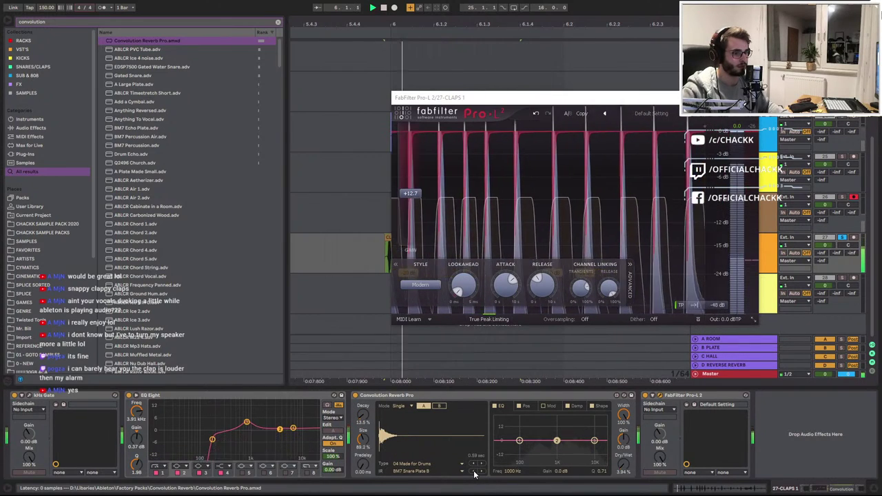
Change the impulse response to BM7 Snare Plate A and reduce the decay to about 10% while repeatedly playing the clap
key(space)
key(space)
key(space)
key(space)
key(space)
key(space)
key(space)
drag(361, 418, 362, 419)
key(space)
key(space)
key(space)
key(space)
key(space)
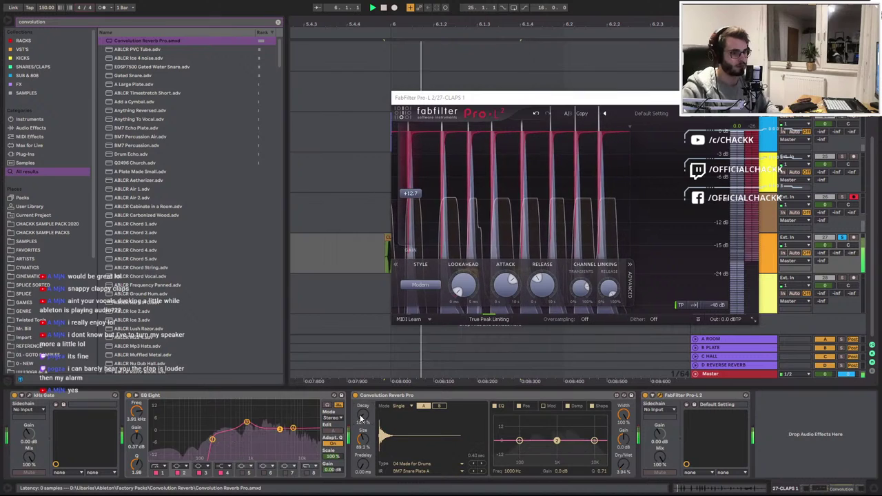
Compare BM7 Snare Plate A with its neighbouring impulse response on the repeatedly played clap
key(space)
click(481, 472)
key(space)
key(space)
key(space)
key(space)
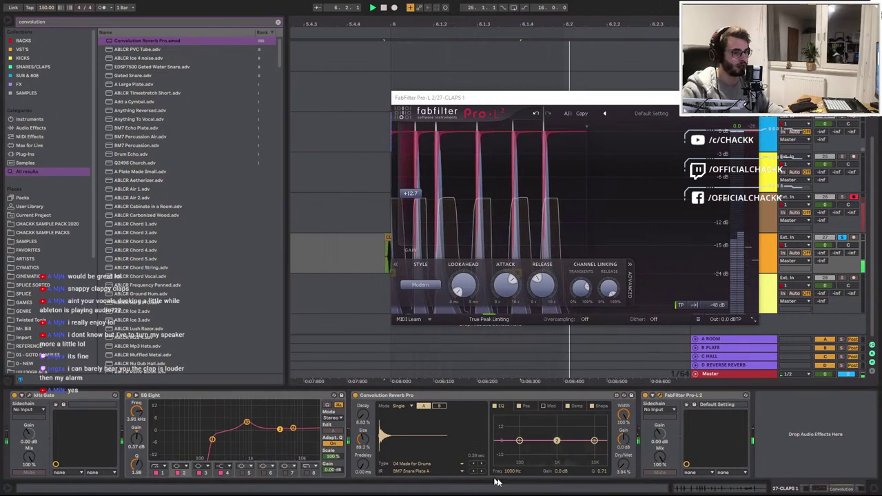
click(475, 471)
key(space)
key(space)
key(space)
key(space)
Set the Convolution Reverb Pro decay to 7.27% and play the clap repeatedly to check it
drag(368, 418, 368, 422)
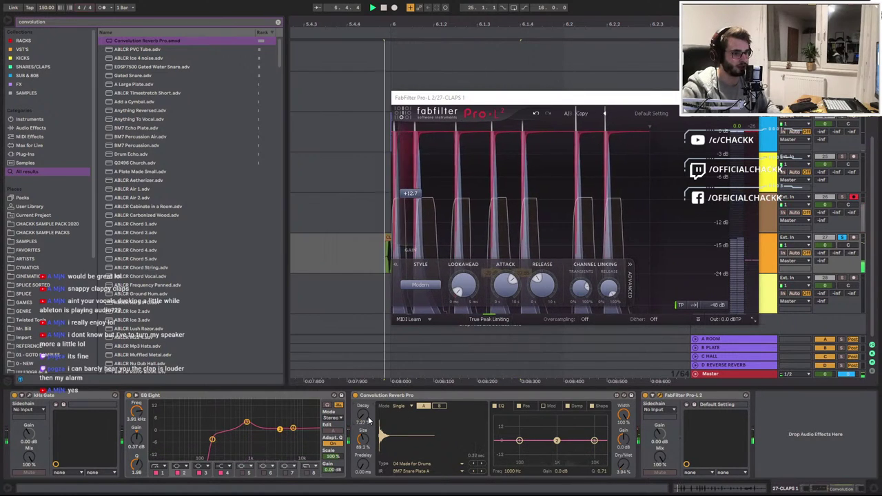
key(space)
key(space)
key(space)
key(space)
key(space)
key(space)
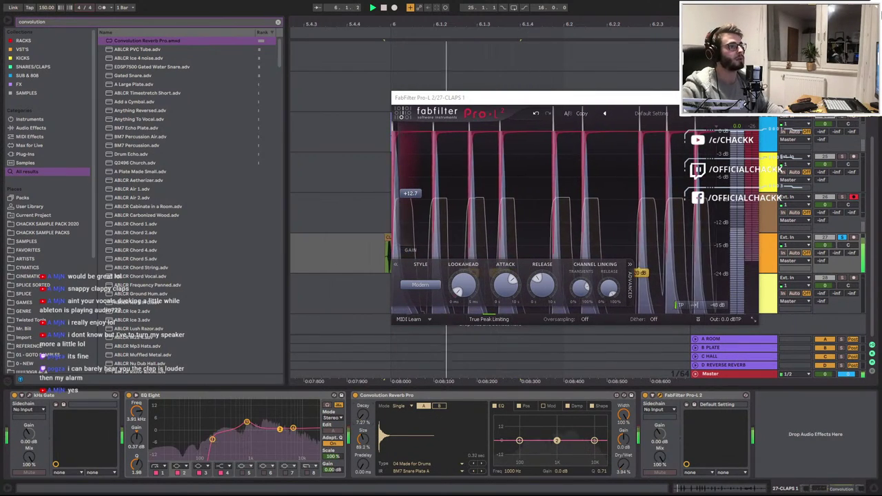
Close the Pro-L 2 window and export the processed clap as CHACKK_clap_organic_01.wav, a 24-bit WAV at 44100 Hz
click(750, 98)
key(ctrl+shift+r)
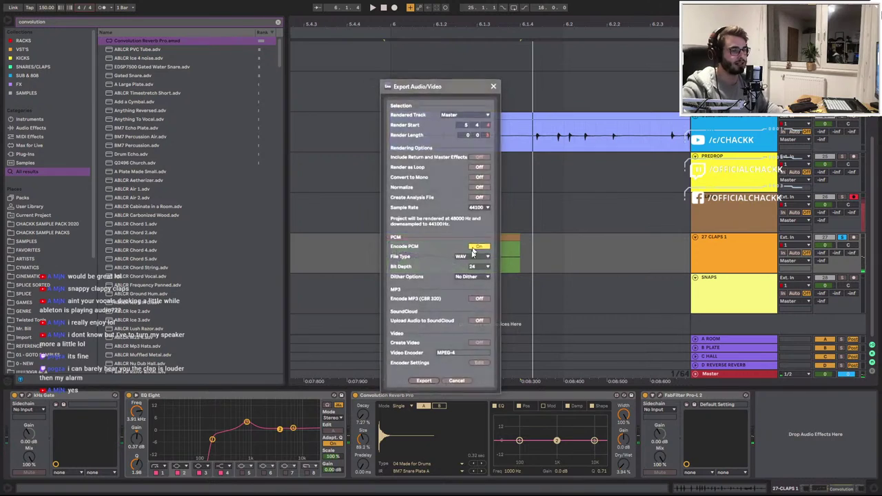
click(421, 381)
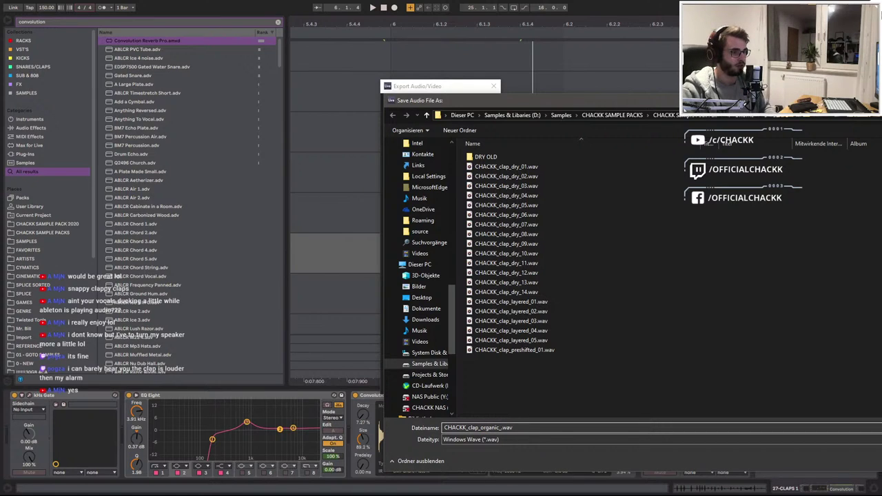
key(Return)
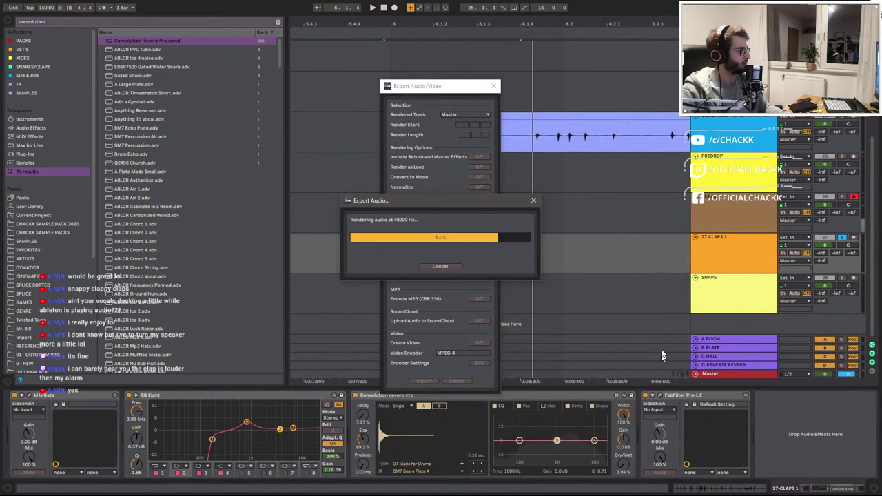
Play the next clap slice at 6.4.1 on the 27 CLAPS 1 track and add a long fade-out to it
drag(506, 25, 324, 3)
drag(535, 196, 421, 244)
scroll(408, 257, up, 5)
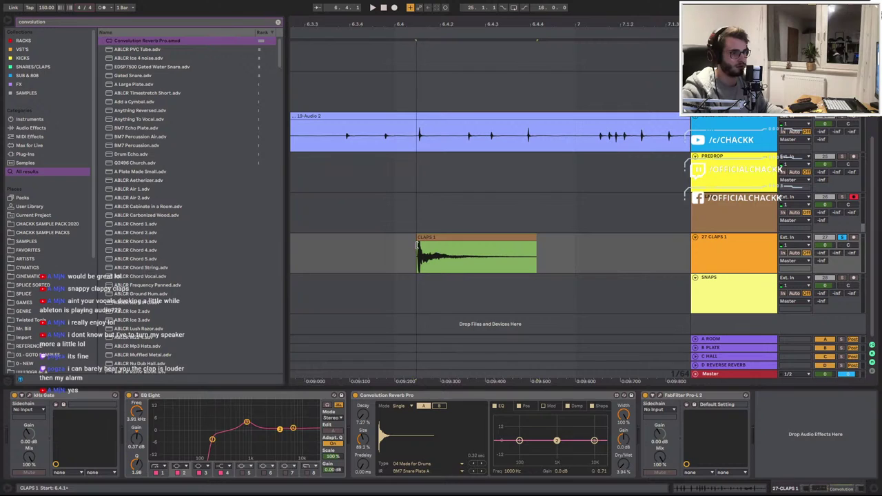
key(space)
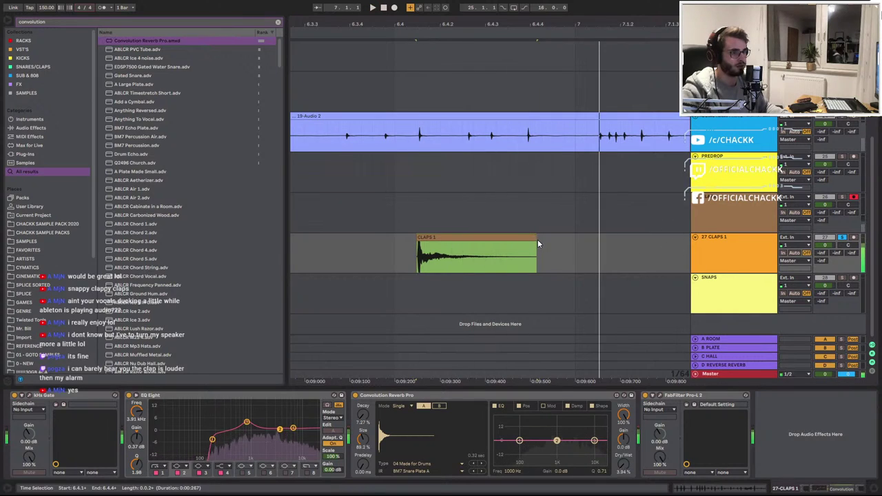
drag(536, 243, 453, 251)
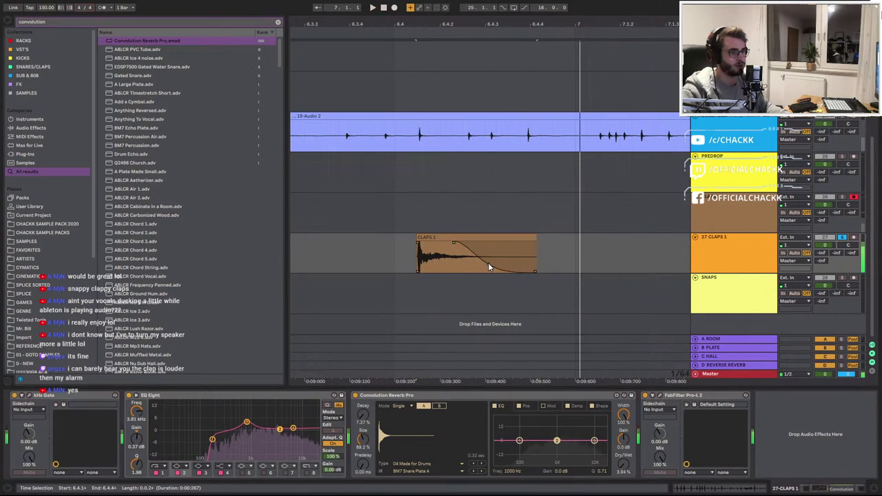
Raise the EQ Eight low cut, set band 3 to 861 Hz at 2.85 dB, and compare the clap with the reverb bypassed
drag(243, 433, 242, 434)
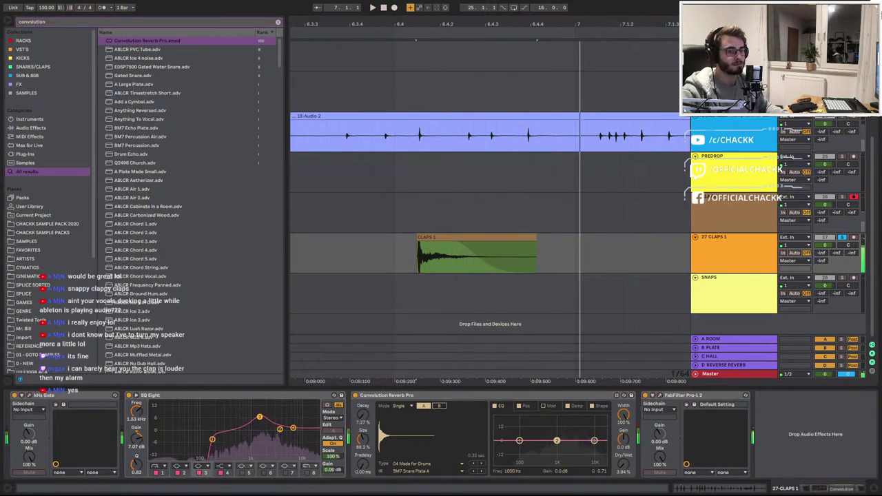
drag(217, 441, 255, 417)
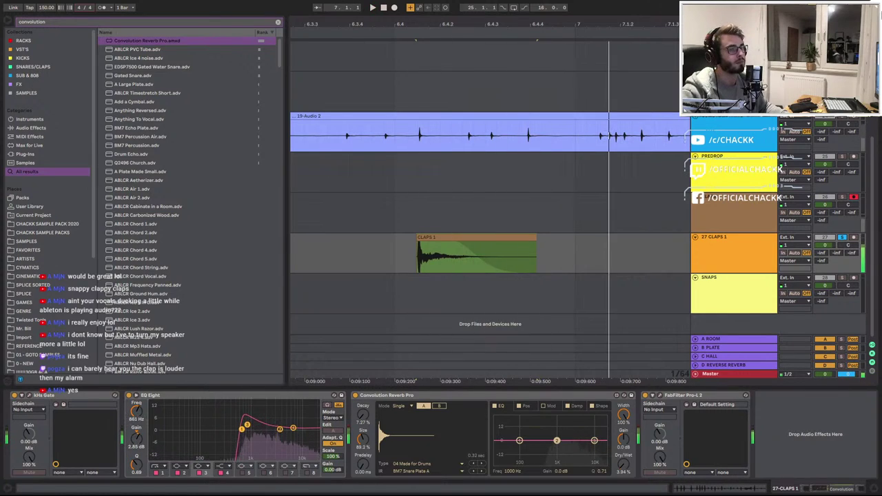
click(355, 396)
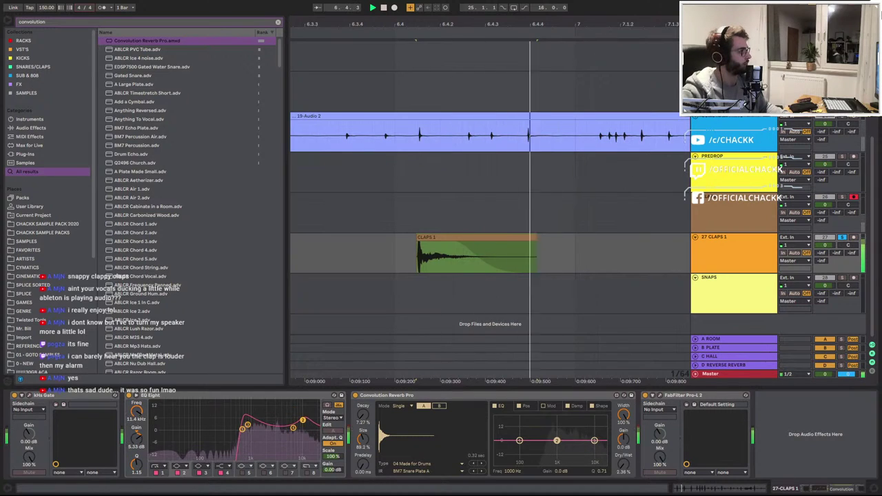
Adjust the upper EQ Eight bands, with band 2 at 13.5 kHz and 4.83 dB and band 6 at 6.67 kHz and 0.12 dB
drag(306, 423, 308, 415)
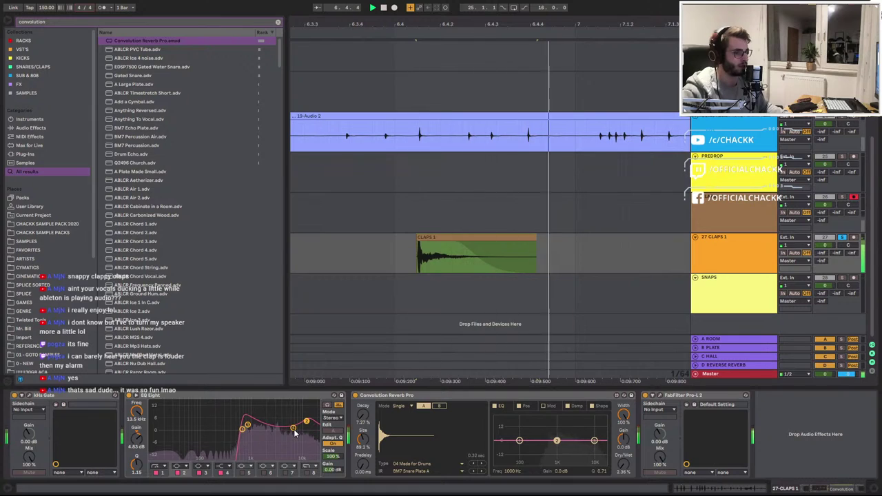
mouse_move(293, 429)
mouse_down()
mouse_move(271, 442)
mouse_move(291, 433)
mouse_move(291, 424)
mouse_up()
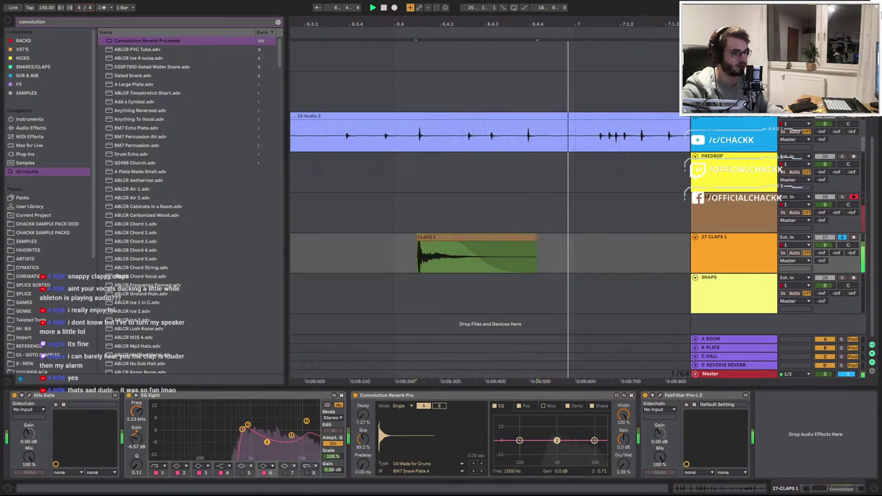
drag(292, 451, 287, 427)
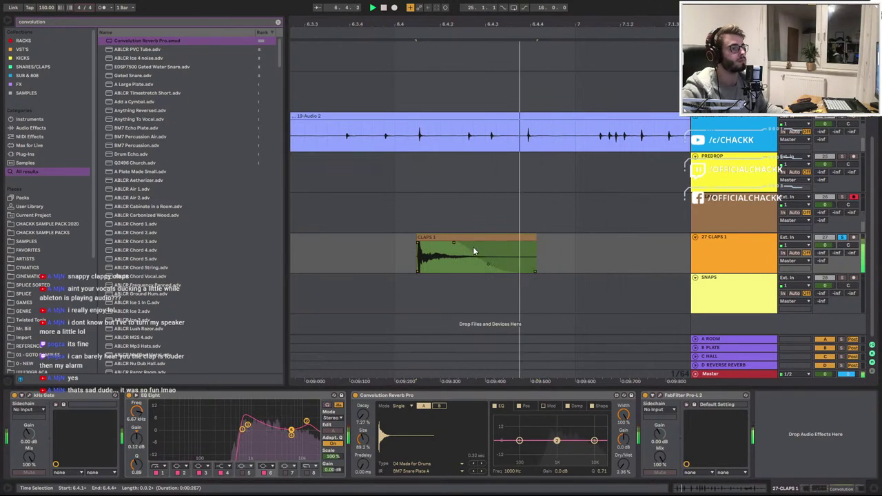
Export the processed clap at 6.4.1 as the next numbered CHACKK_clap_organic WAV file
key(ctrl+shift+r)
click(424, 381)
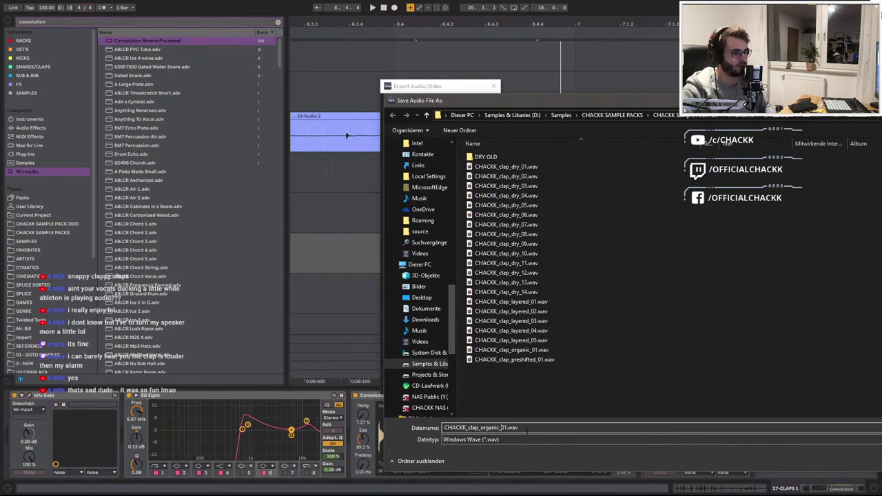
key(Return)
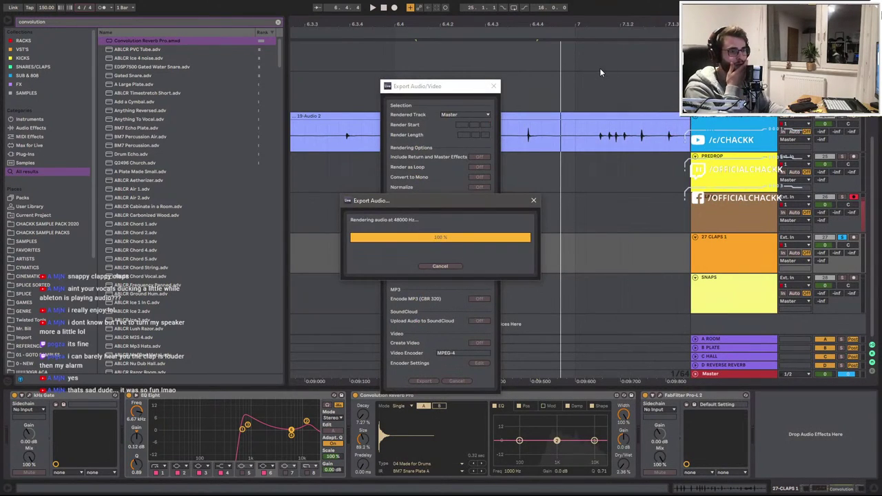
Trim the clap slice at 7.3.1 to start at its transient and end at 7.3.3, with a fade-out over its tail
drag(513, 24, 417, 3)
drag(572, 196, 463, 220)
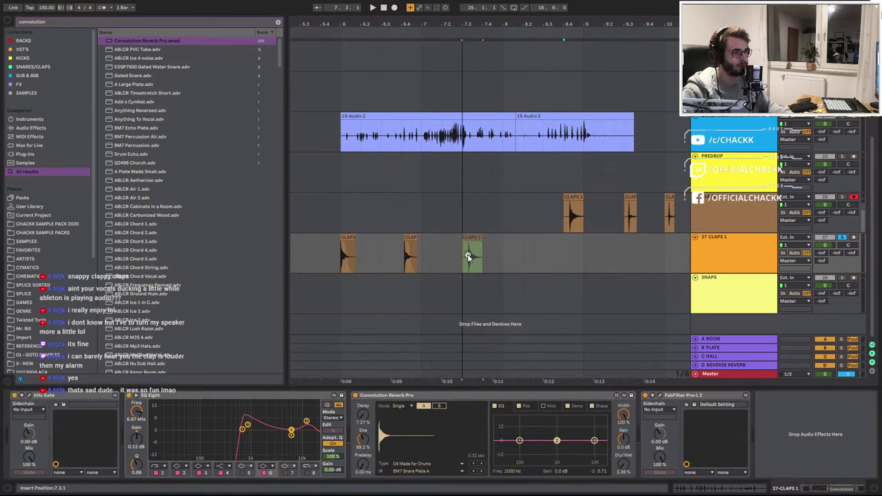
scroll(482, 257, up, 5)
double_click(405, 243)
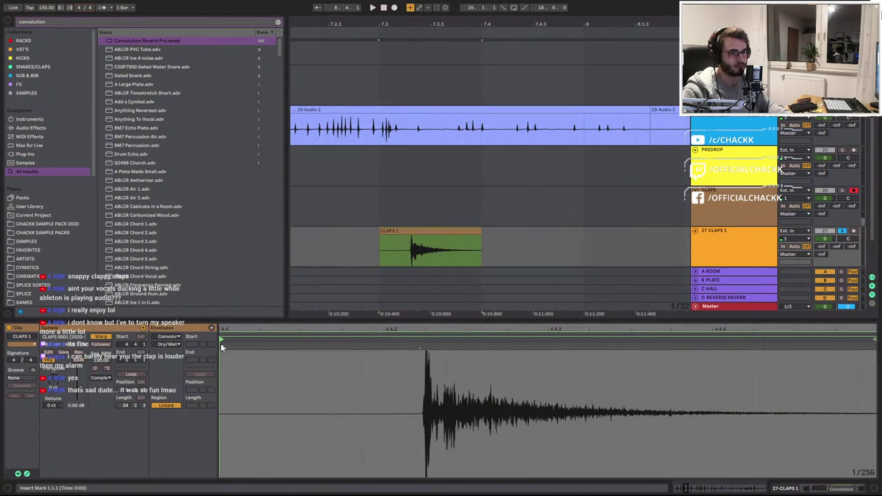
mouse_move(220, 338)
mouse_down()
mouse_move(365, 345)
mouse_move(423, 360)
mouse_up()
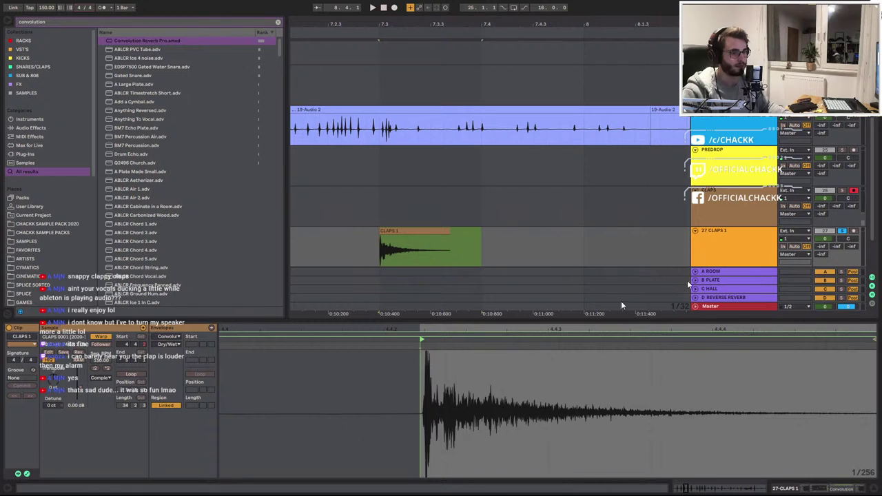
drag(481, 234, 413, 236)
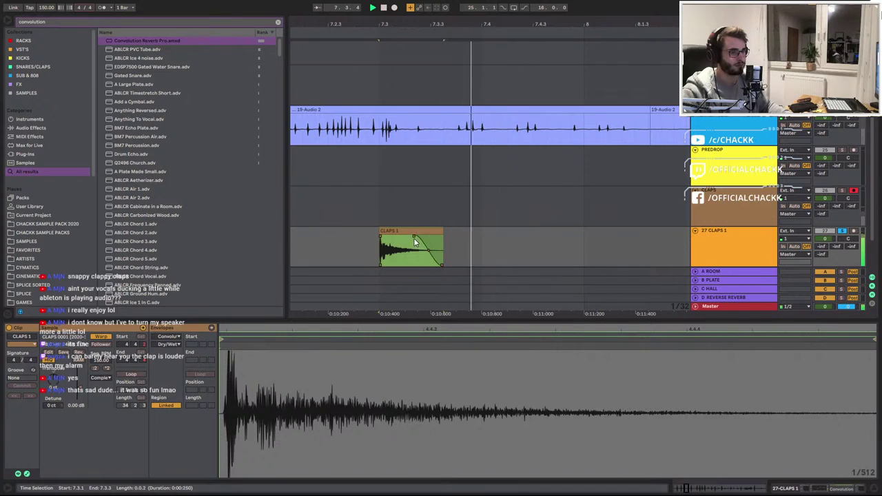
Set EQ Eight band 3 to 612 Hz at 2.36 dB, band 6 to 3.16 kHz at -5.33 dB, and band 2 to 17.8 kHz at 7.81 dB
click(712, 249)
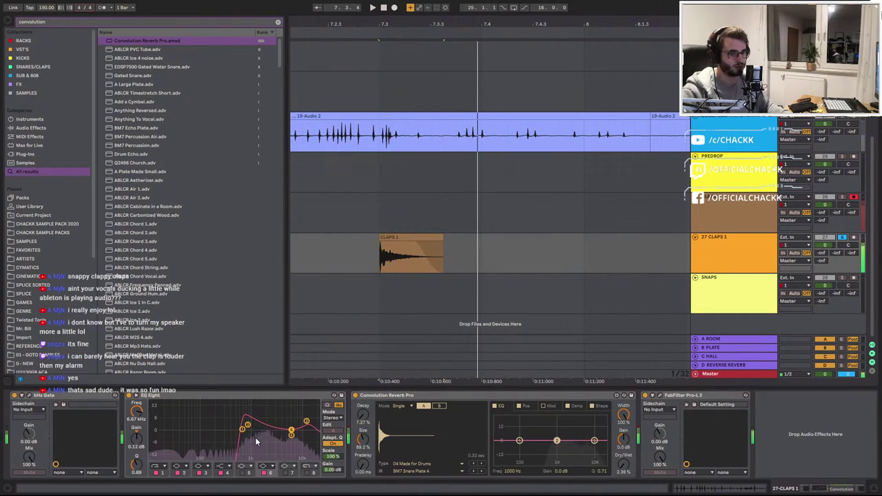
mouse_move(247, 425)
mouse_down()
mouse_move(235, 425)
mouse_move(243, 425)
mouse_up()
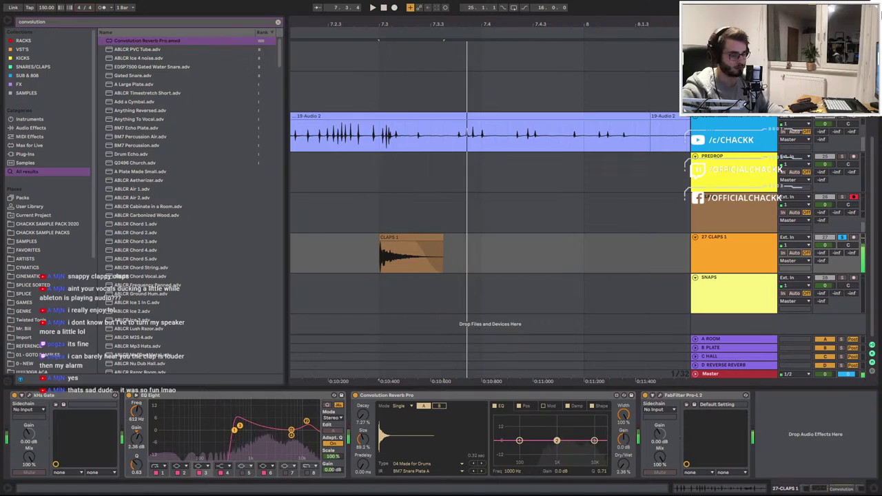
mouse_move(275, 439)
mouse_down()
mouse_move(304, 433)
mouse_move(283, 431)
mouse_move(291, 428)
mouse_move(274, 441)
mouse_move(313, 417)
mouse_move(275, 441)
mouse_up()
key(space)
key(space)
key(space)
key(space)
key(space)
key(space)
key(space)
key(space)
key(space)
key(space)
key(space)
key(space)
key(space)
key(space)
key(space)
key(space)
key(space)
key(space)
key(space)
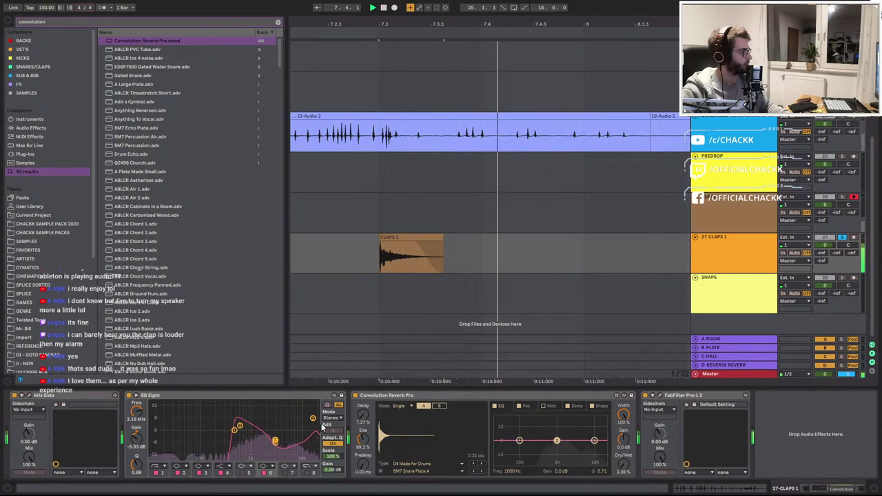
click(314, 418)
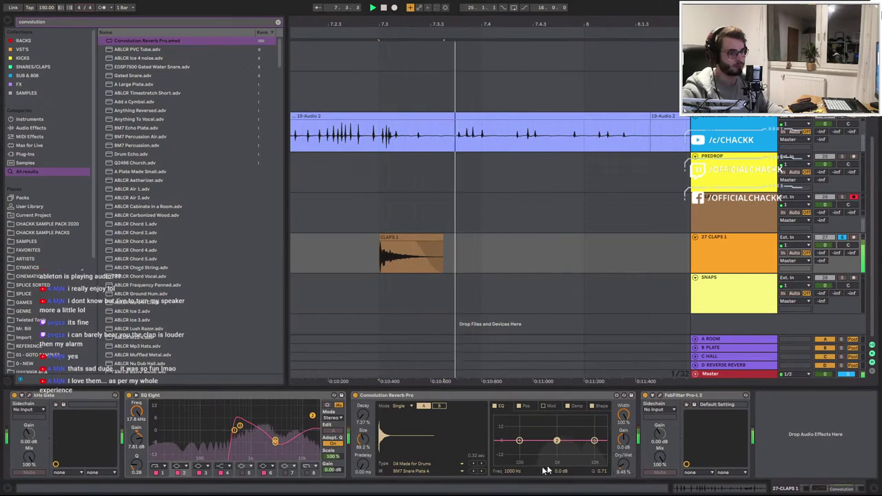
Change the convolution reverb's impulse response to Drum Booth, with 73.1% decay and 16.5% dry/wet, while auditioning the clap
click(480, 471)
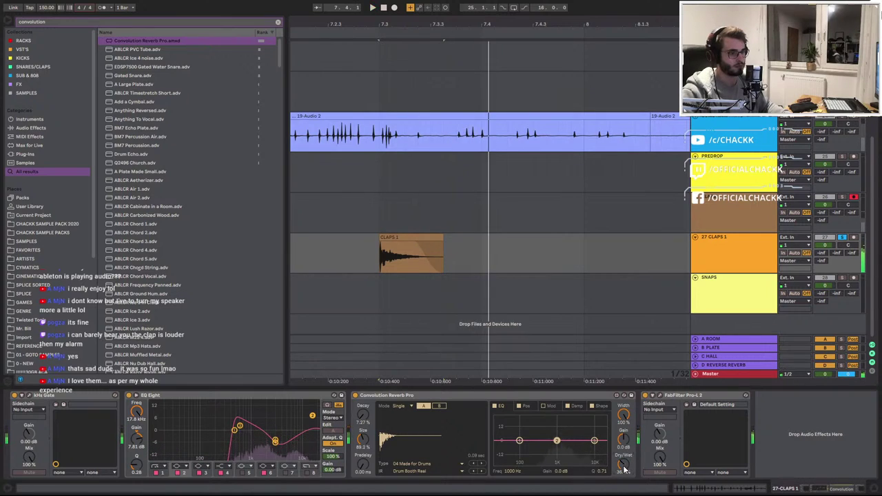
drag(363, 416, 363, 430)
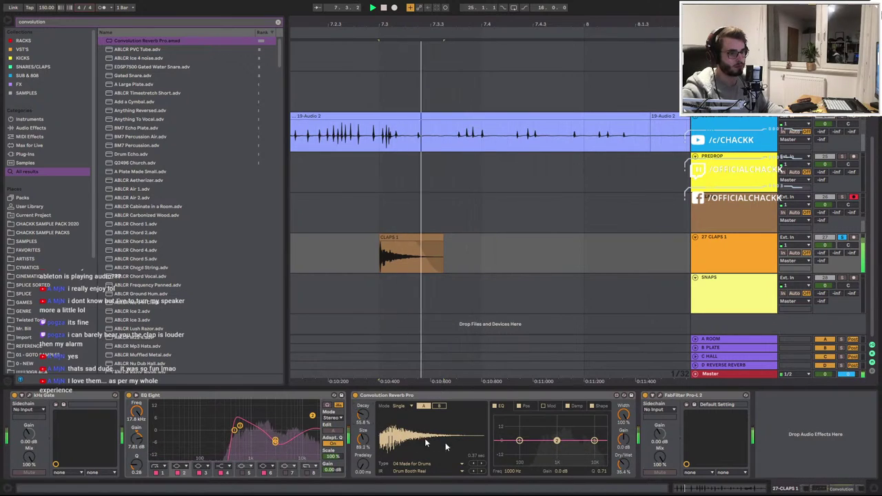
click(480, 471)
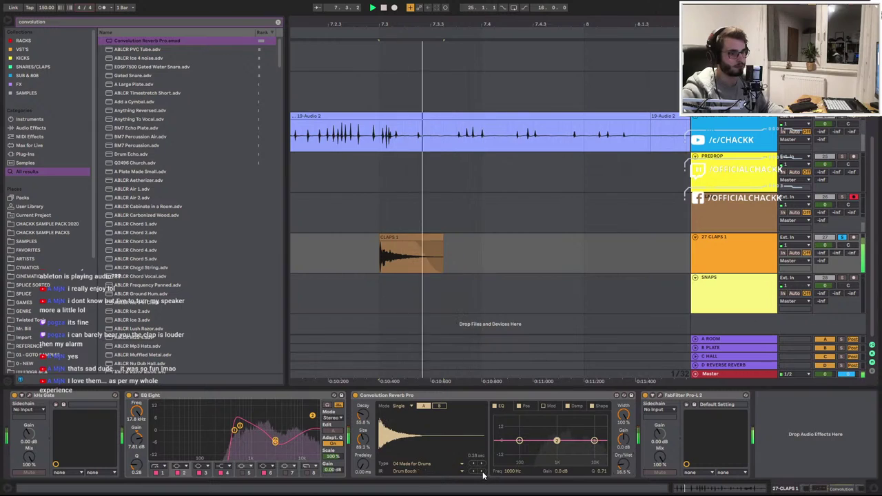
key(space)
key(space)
drag(363, 420, 363, 410)
key(space)
key(space)
key(space)
key(space)
key(space)
key(space)
key(space)
key(space)
key(space)
Audition the clap at 7.3.1 and fine-tune its transient against the clip start
click(402, 236)
key(space)
key(space)
scroll(382, 263, up, 2)
key(space)
key(space)
key(space)
scroll(383, 265, up, 2)
key(ctrl+shift+r)
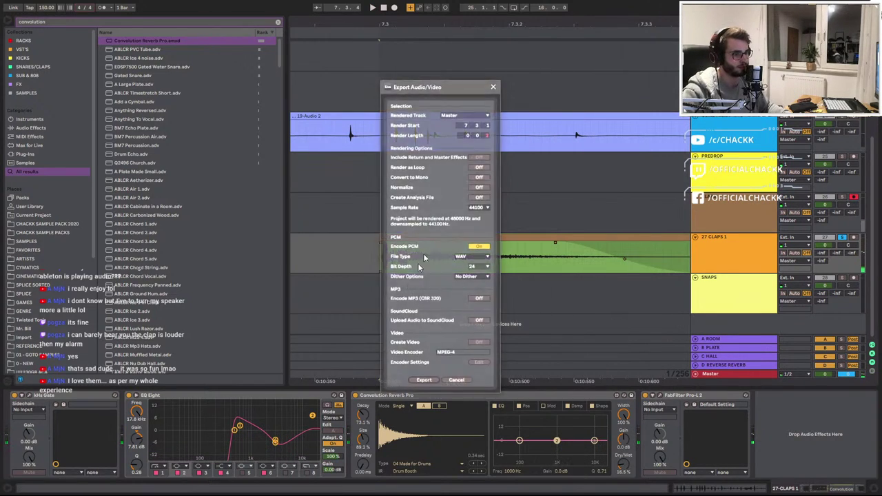
click(456, 382)
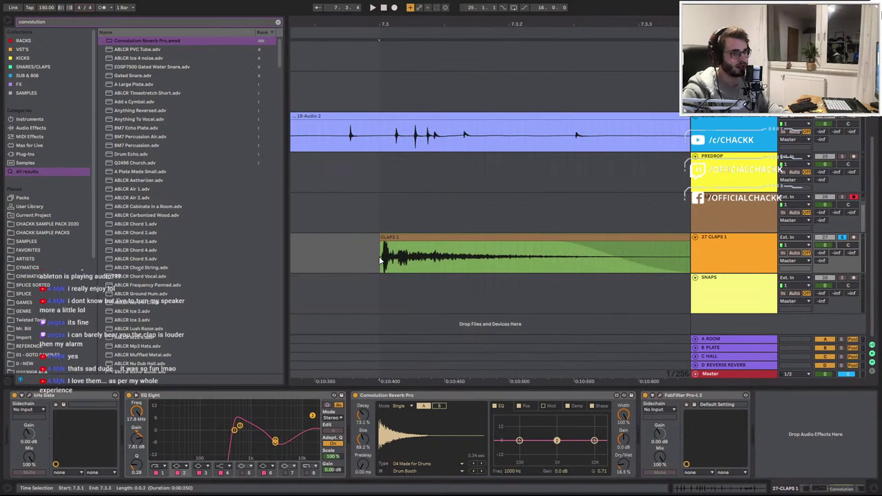
scroll(386, 248, up, 5)
drag(393, 257, 383, 258)
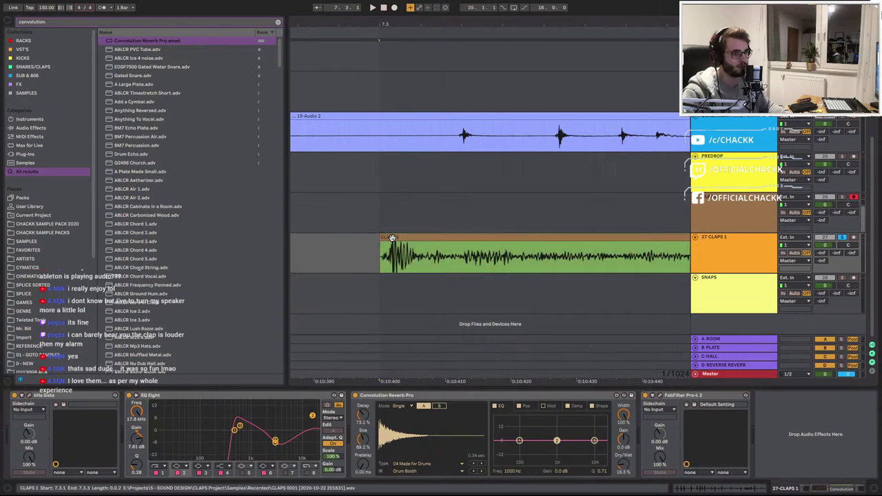
Export the processed clap at 7.3.1 as CHACKK_clap_organic_03.wav
key(ctrl+shift+r)
click(423, 380)
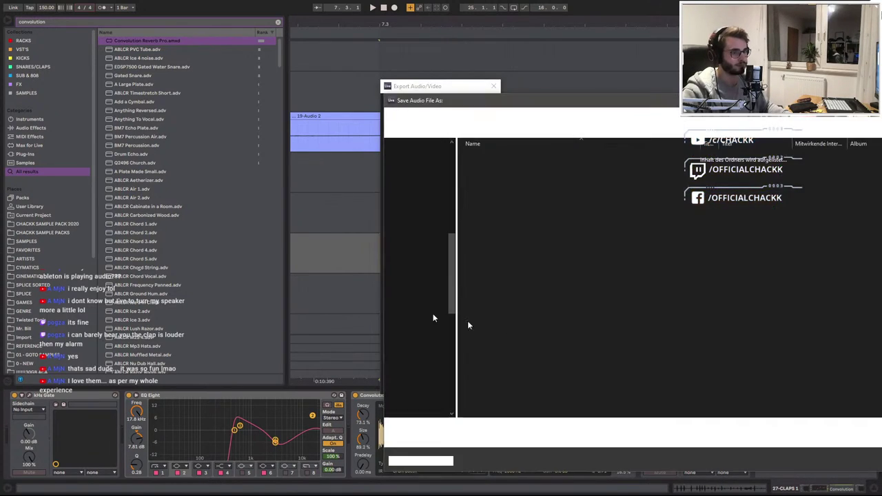
text(3.wav)
key(Return)
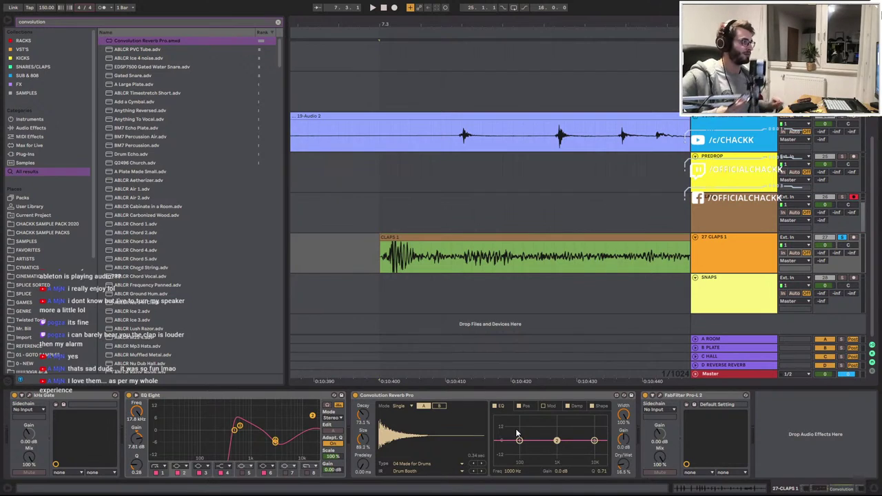
Move the next clap clip from the CLAPS track onto 27 CLAPS 1 at about 8.3.3 and play it
scroll(544, 99, down, 10)
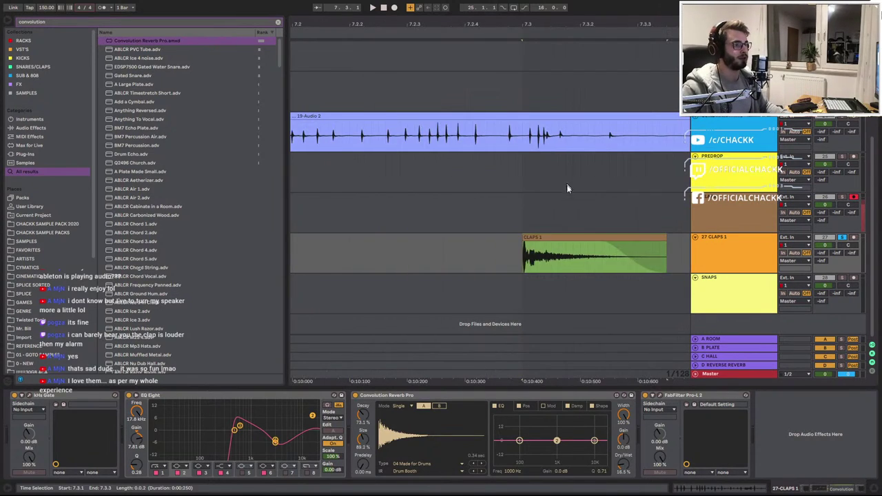
scroll(612, 24, right, 6)
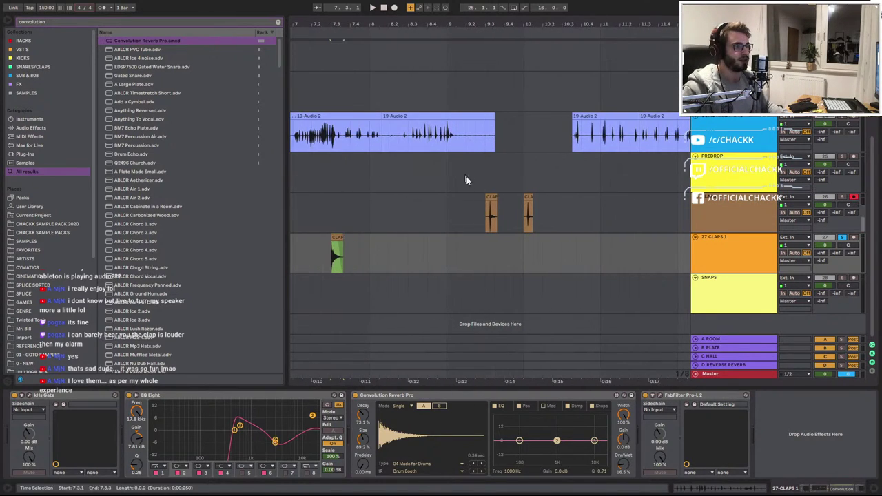
click(426, 253)
drag(425, 254, 426, 255)
key(space)
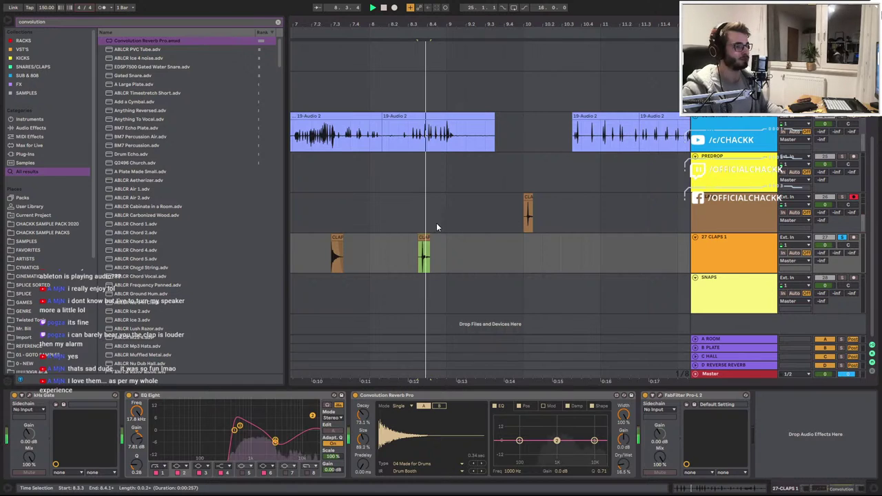
Trim the moved clap's start to its transient and add a long fade-out beginning shortly after the attack
scroll(428, 242, up, 8)
key(space)
key(space)
mouse_move(319, 252)
mouse_down()
mouse_move(377, 249)
mouse_move(367, 246)
mouse_up()
key(space)
drag(457, 246, 409, 242)
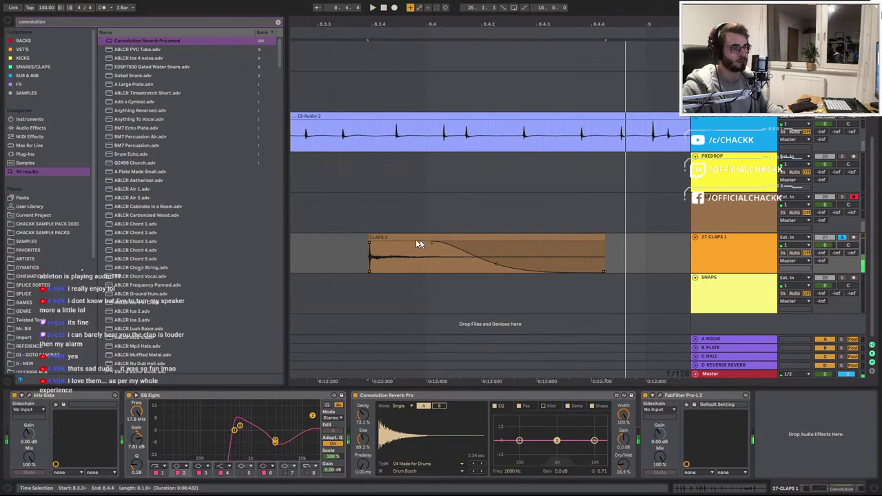
key(space)
key(space)
click(384, 237)
key(space)
key(space)
key(space)
key(space)
key(space)
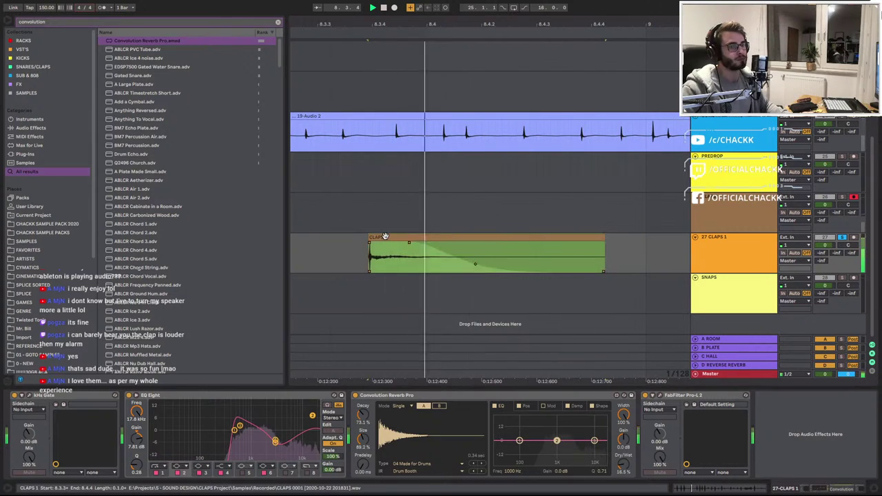
Set EQ Eight band 4 to 3.91 kHz at 0.67 dB and shift band 2's high boost lower in frequency while auditioning
key(space)
key(space)
key(space)
key(space)
drag(275, 442, 280, 428)
key(space)
key(space)
key(space)
key(space)
key(space)
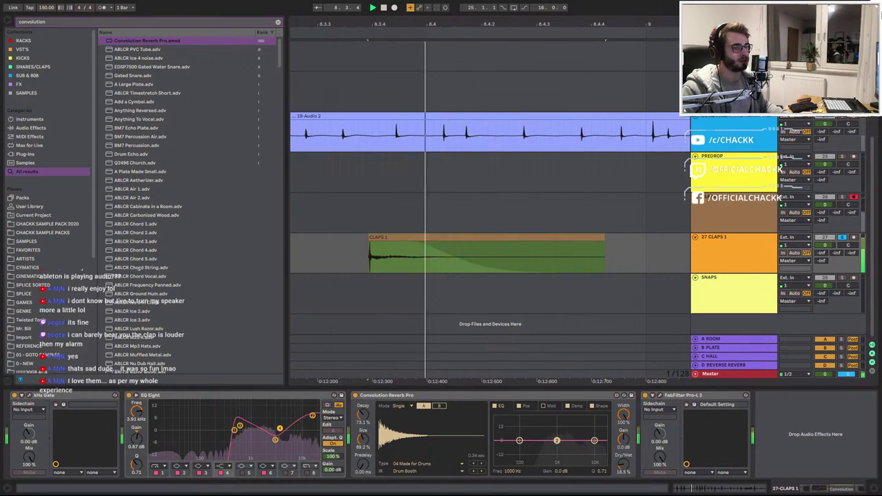
key(space)
key(space)
key(space)
key(space)
key(space)
key(space)
key(space)
key(space)
drag(313, 415, 304, 415)
key(space)
key(space)
key(space)
key(space)
key(space)
key(space)
key(space)
key(space)
Give EQ Eight band 1 a gentler low-cut slope and set it to 667 Hz with a Q of 1.43
click(235, 430)
key(space)
mouse_move(242, 428)
mouse_down()
mouse_move(244, 422)
mouse_move(240, 428)
mouse_up()
click(161, 467)
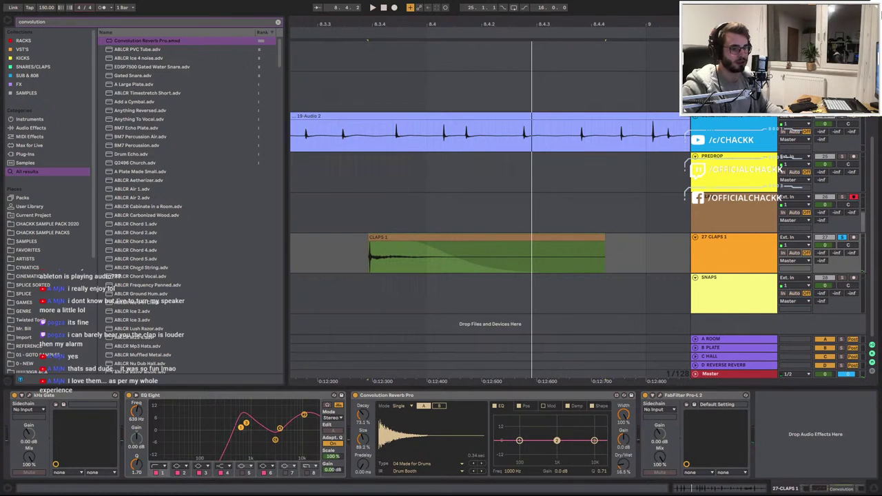
mouse_move(239, 428)
mouse_down()
mouse_move(245, 423)
mouse_move(222, 424)
mouse_move(245, 427)
mouse_up()
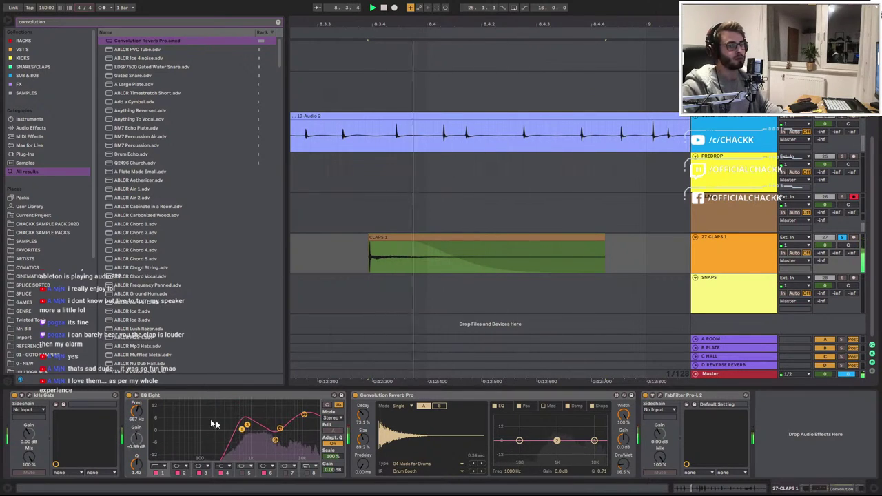
Compare the clap with EQ Eight bypassed, then boost band 2 to 15 dB at 8.43 kHz
click(129, 397)
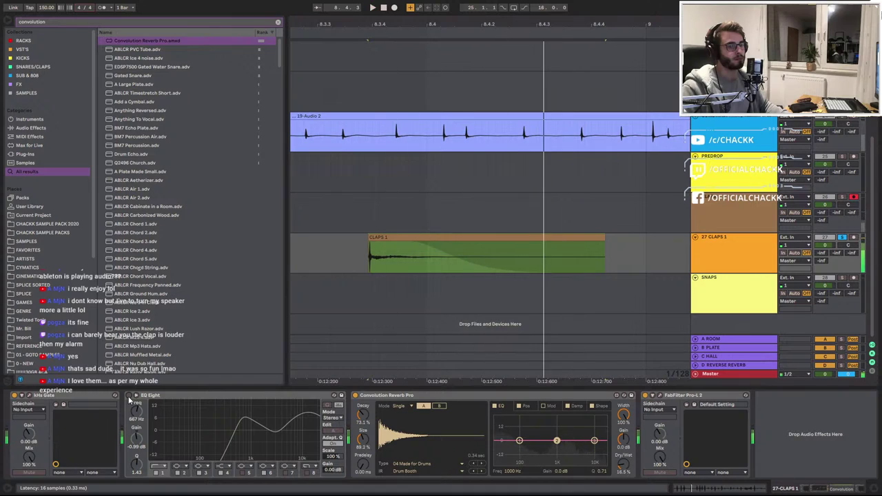
click(129, 397)
drag(281, 431, 297, 402)
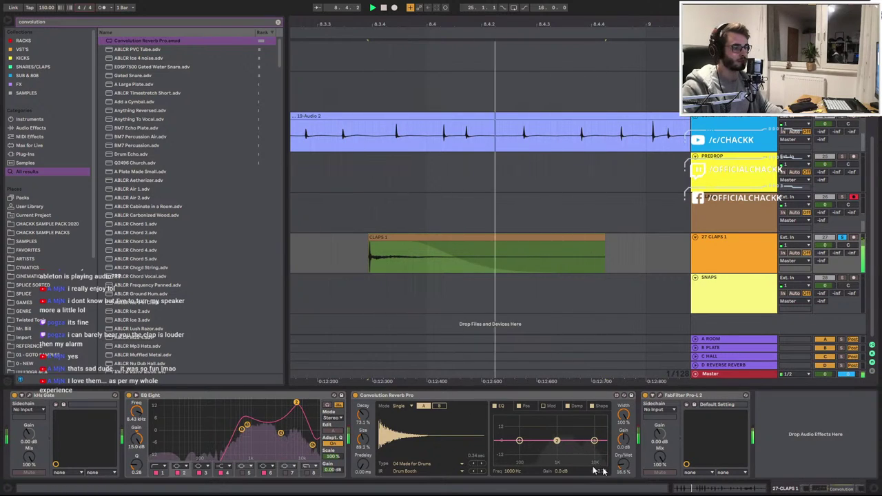
Browse the drum impulse responses to Snare Tap Gate Hard and set the reverb to 24.5% decay and 8.66% dry/wet
click(481, 472)
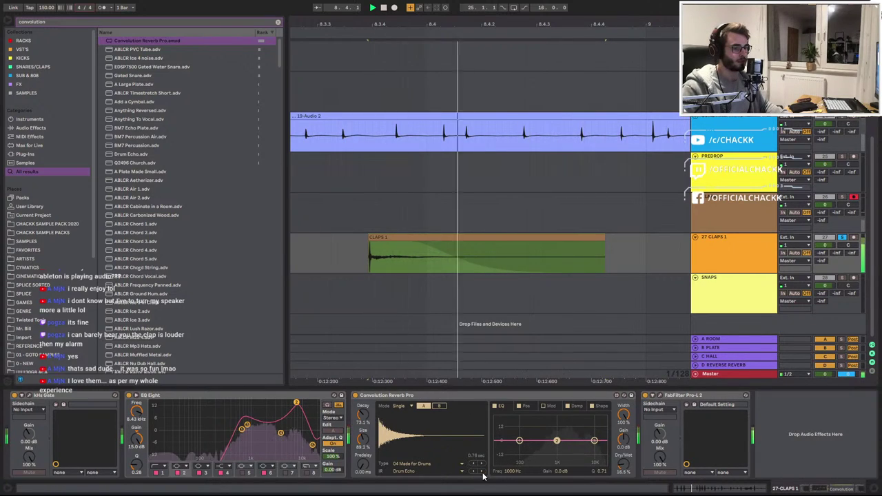
click(482, 471)
click(481, 472)
click(481, 472)
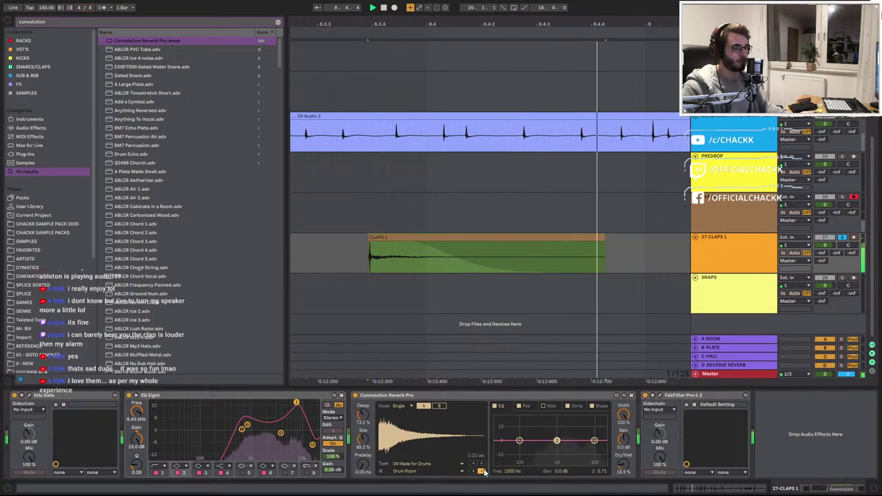
click(481, 472)
click(481, 471)
click(481, 472)
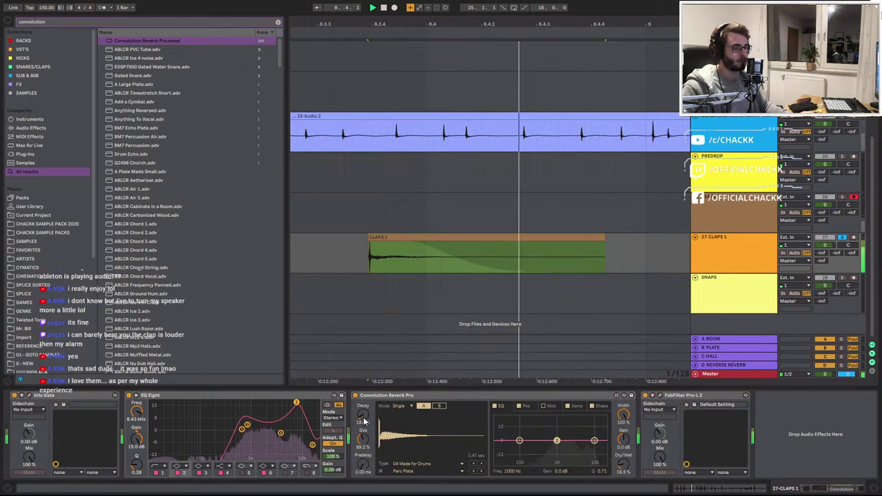
mouse_move(364, 422)
mouse_down()
mouse_move(364, 434)
mouse_move(364, 405)
mouse_up()
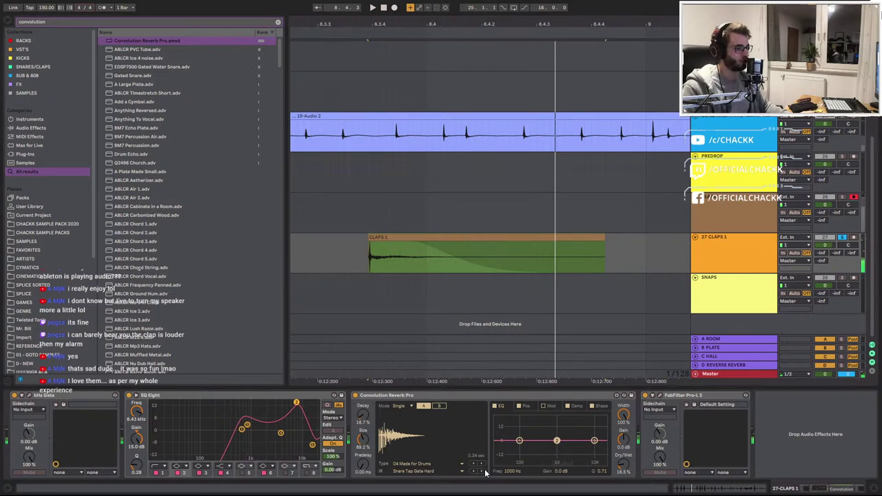
drag(365, 418, 371, 424)
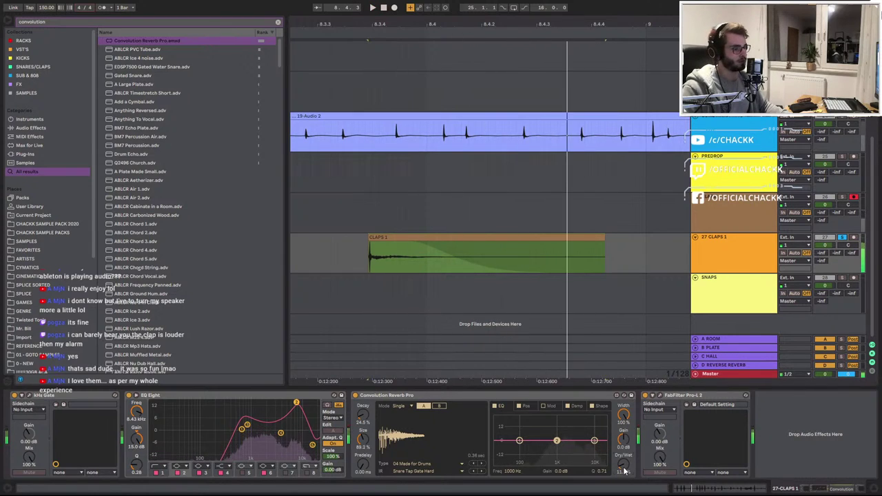
Export the processed clap near 8.3.4 as CHACKK_clap_organic_04.wav
key(ctrl+shift+r)
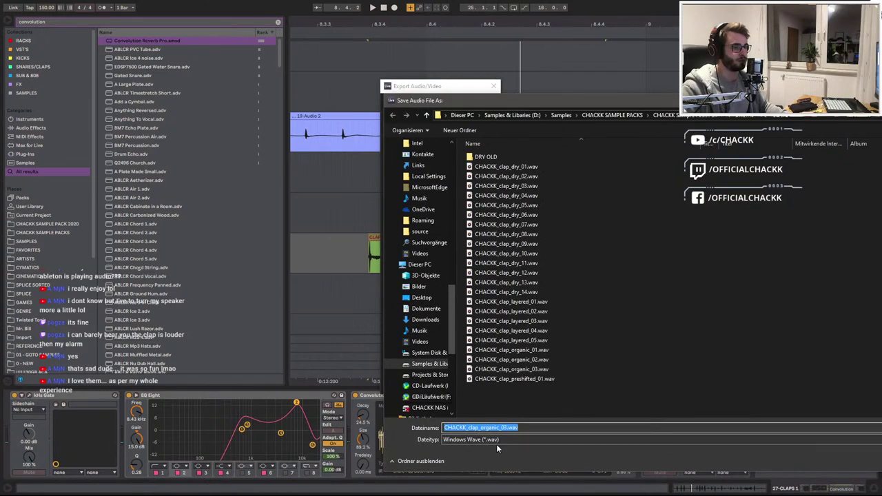
click(501, 428)
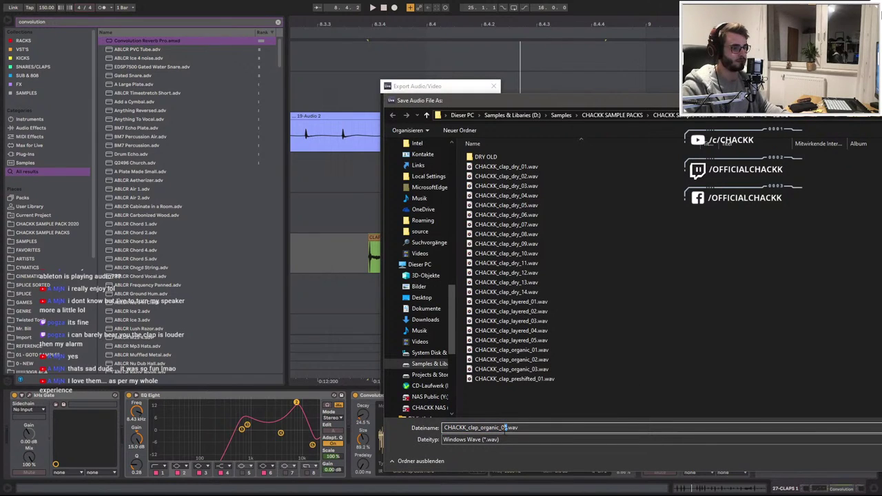
text(4)
key(Return)
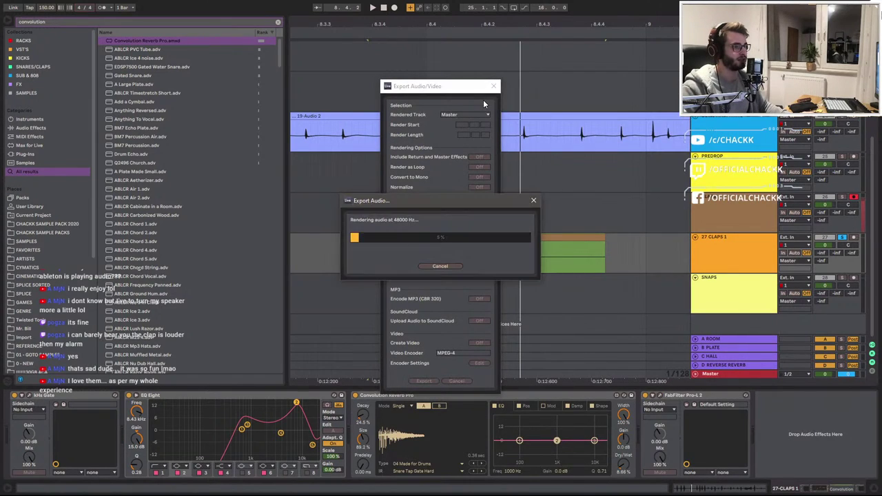
Solo the CLAPS track and audition its clap clip at 10.1.1
drag(566, 21, 398, 26)
key(plus)
key(plus)
key(plus)
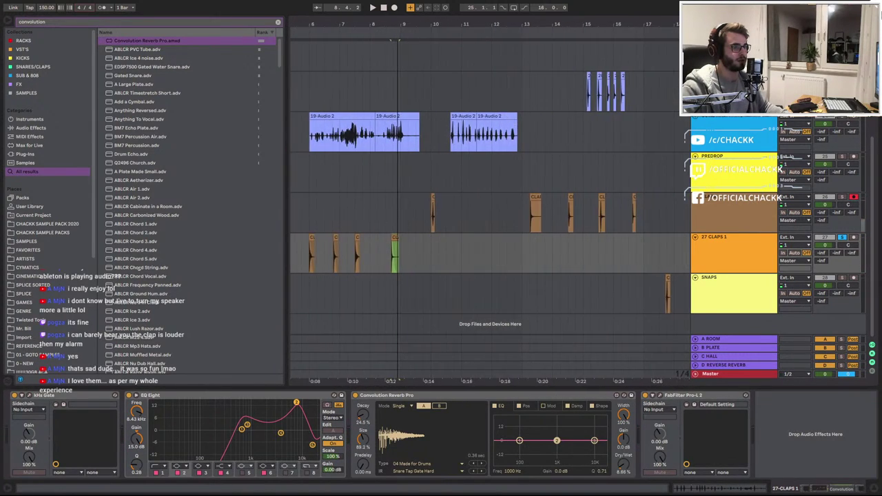
click(404, 200)
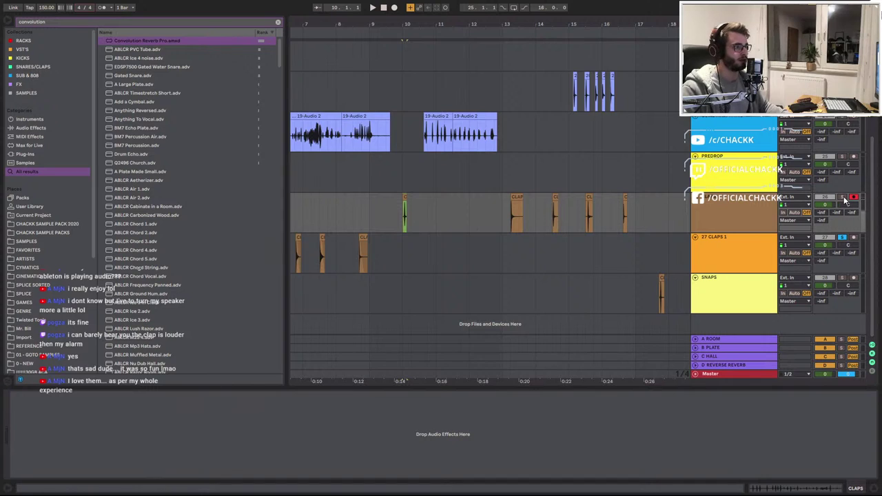
key(space)
scroll(439, 204, down, 5)
scroll(334, 221, up, 5)
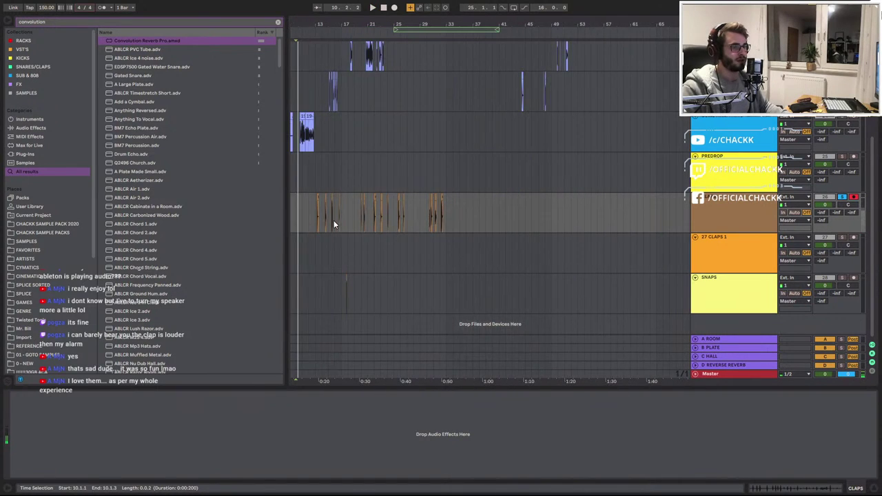
Move the clap clip at 10.1.1 from the CLAPS track down onto 27 CLAPS 1, slightly before bar 10
drag(342, 23, 586, 22)
scroll(462, 204, up, 3)
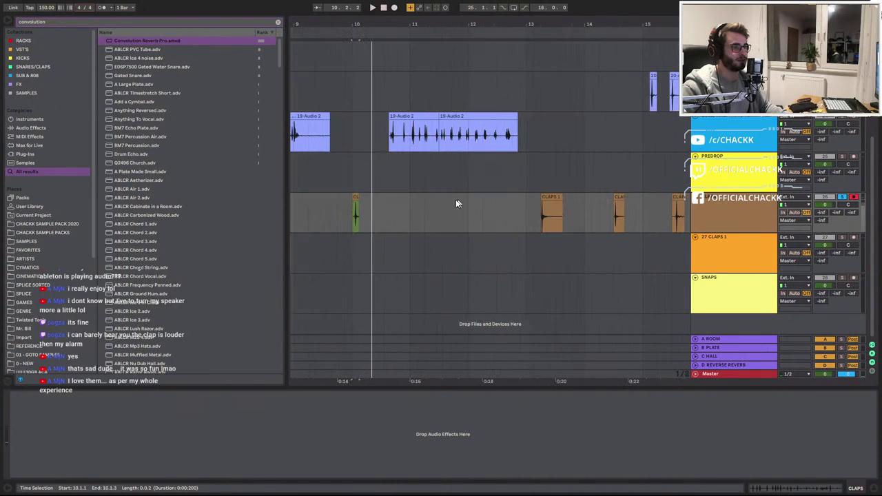
drag(359, 200, 351, 240)
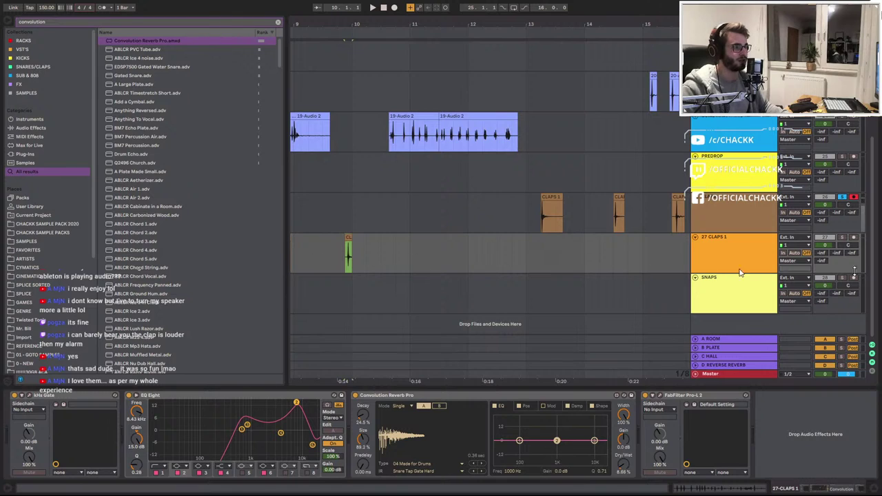
Solo the 27 CLAPS 1 track, audition the clap clip near bar 10 and give it a fade-out
click(844, 238)
key(space)
key(space)
scroll(339, 256, up, 4)
key(space)
key(space)
mouse_move(375, 237)
mouse_down()
mouse_move(485, 239)
mouse_move(450, 247)
mouse_up()
Reshape the clap's EQ Eight curve during playback, lowering the high boost and setting band 3 to about 1.09 kHz and 8.31 dB
key(space)
key(space)
key(space)
key(space)
key(space)
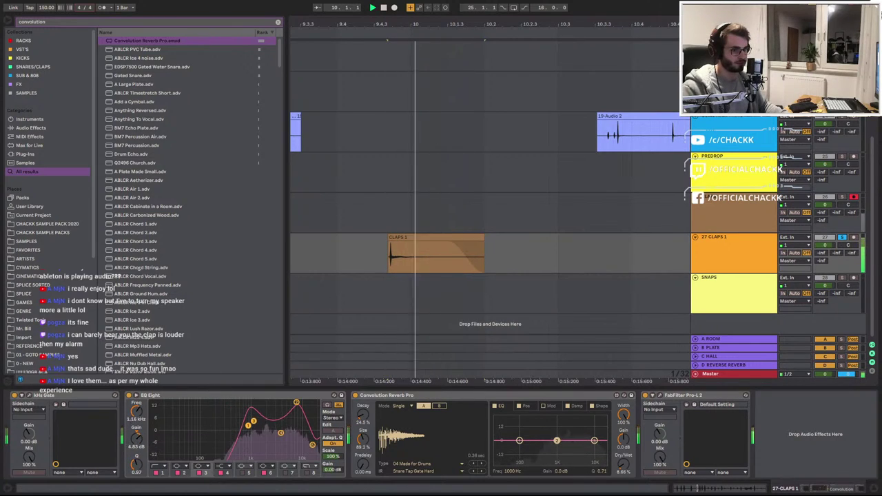
drag(297, 402, 295, 428)
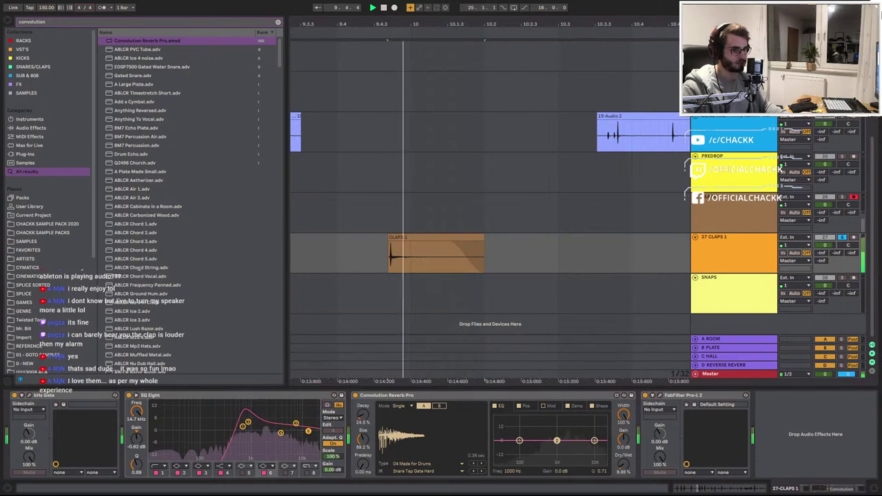
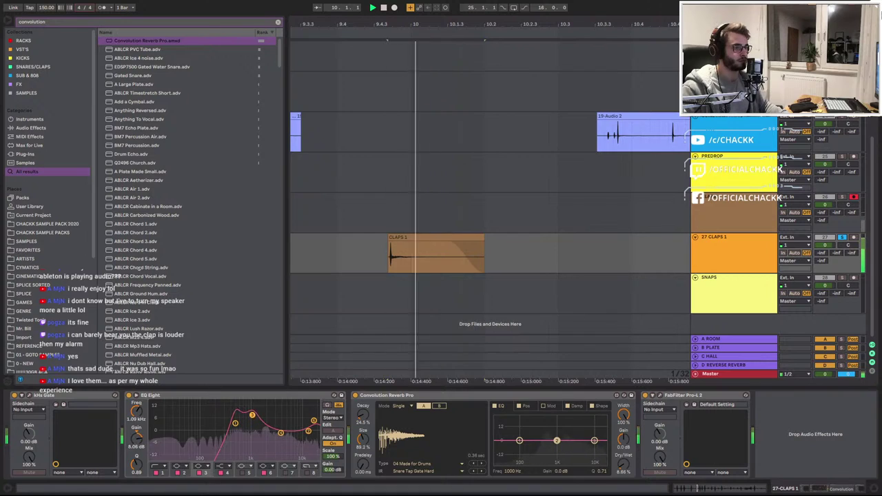
key(space)
Turn off warping for the clap clip near bar 10 and transpose it down 3 semitones
double_click(416, 237)
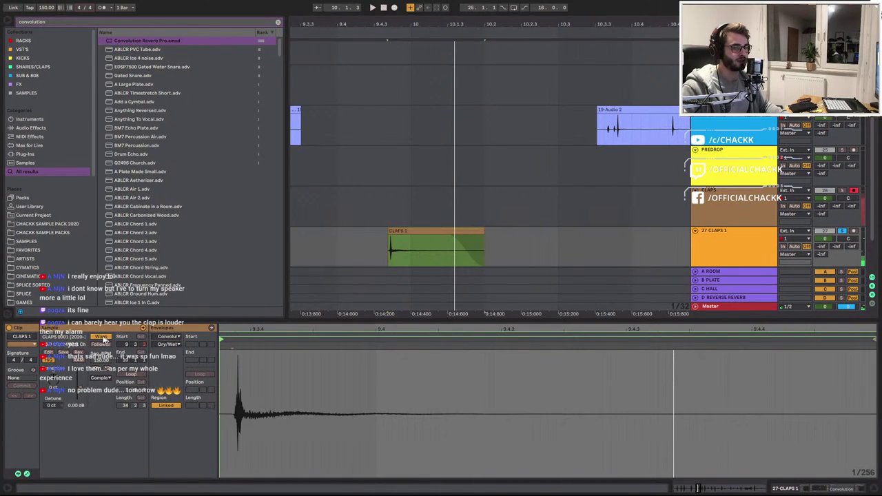
click(101, 336)
mouse_move(55, 382)
mouse_down()
mouse_move(55, 398)
mouse_move(55, 380)
mouse_up()
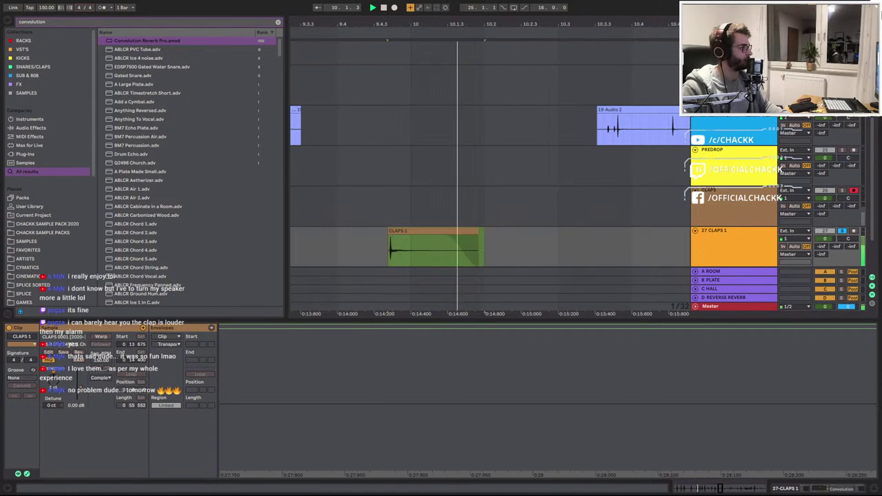
drag(53, 379, 53, 386)
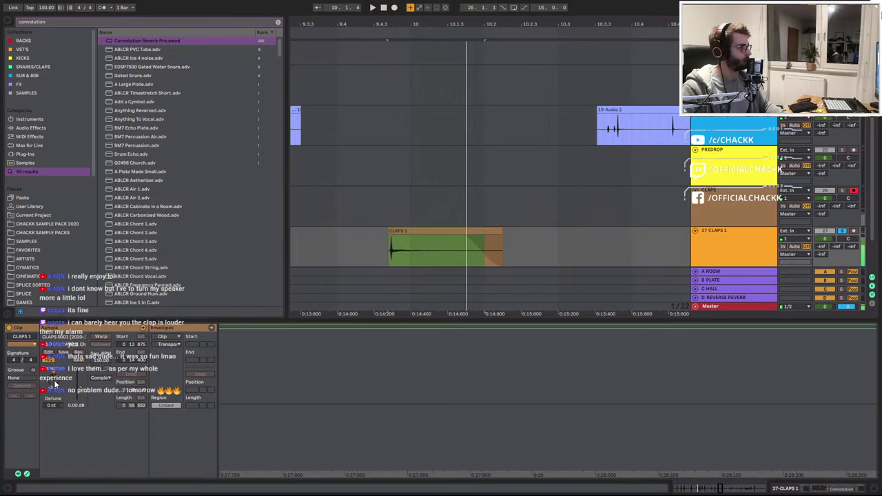
Shorten the pitched clap clip on 27 CLAPS 1 so it ends at 10.1.3
click(447, 241)
key(space)
drag(495, 239, 457, 239)
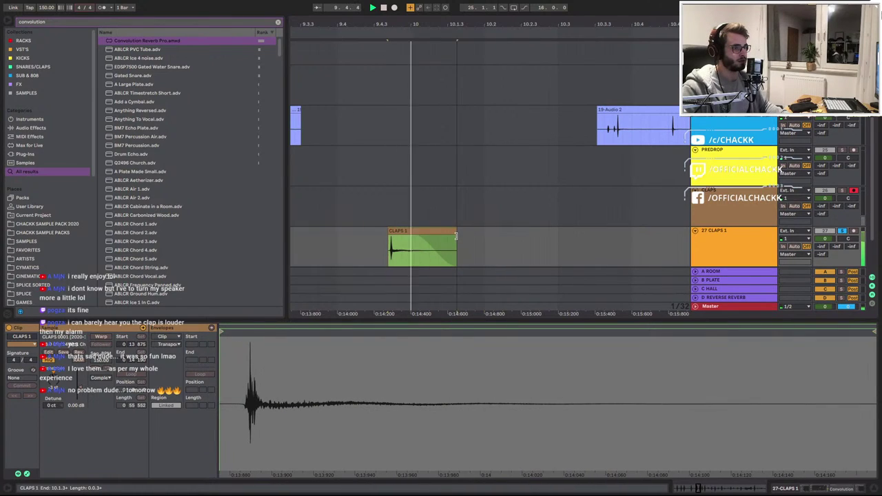
Search the browser for ott and insert OTT.adv between kHs Gate and EQ Eight on 27 CLAPS 1
click(724, 247)
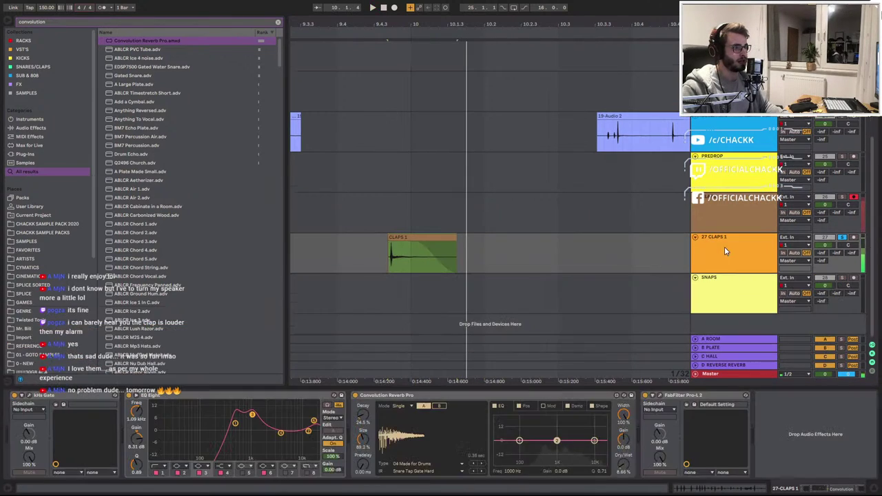
key(space)
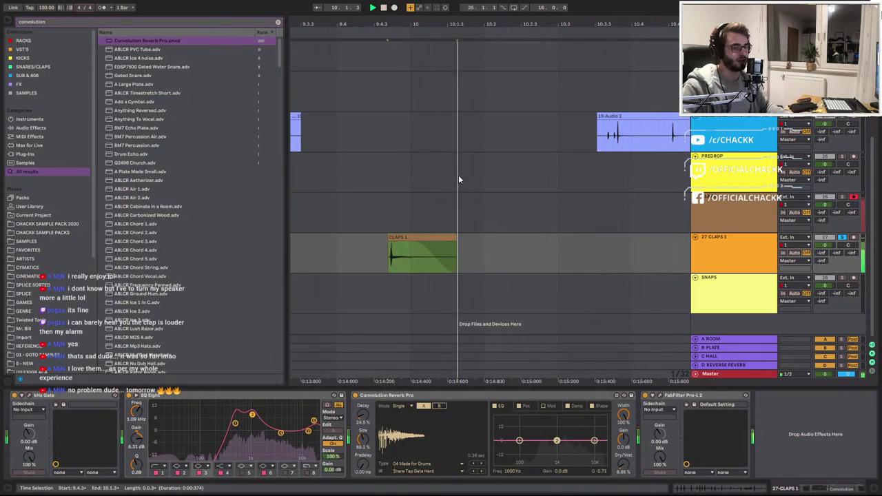
key(ctrl+f)
text(ott)
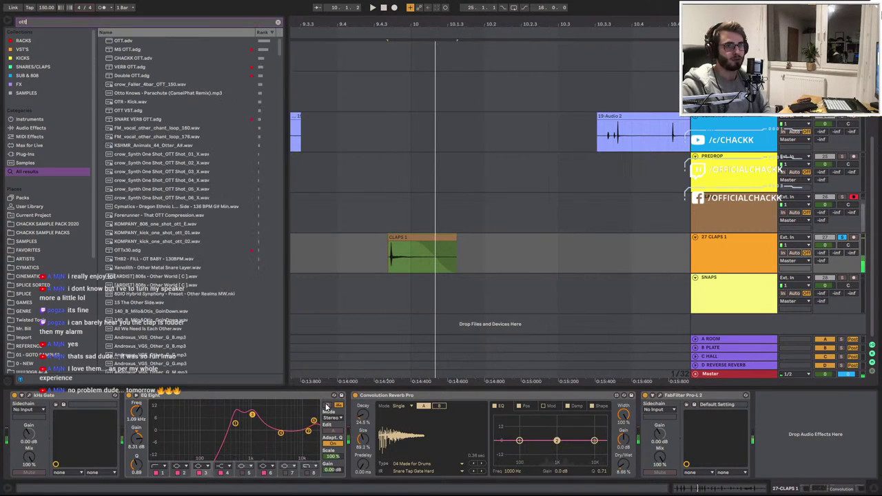
drag(118, 43, 162, 411)
Audition the clap, set OTT to 12.0 dB output, 10% time and 28% amount, and move it after EQ Eight
key(space)
key(space)
key(space)
key(space)
key(space)
key(space)
key(space)
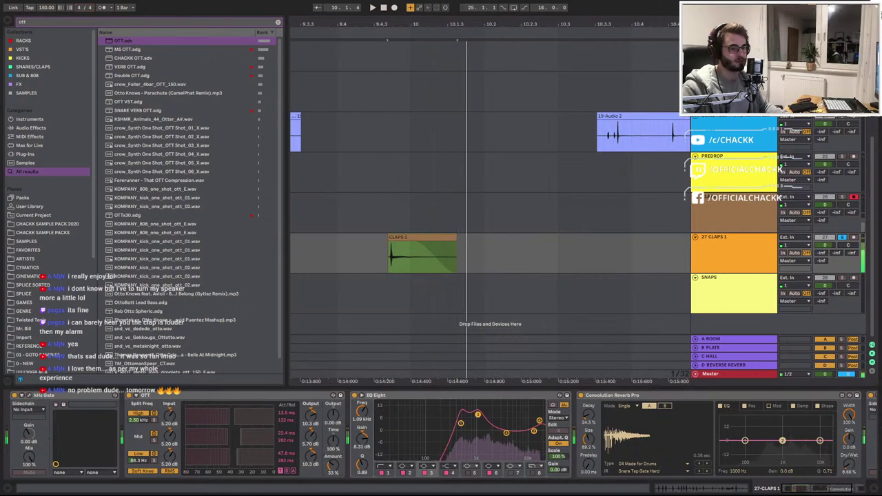
drag(333, 466, 332, 467)
drag(166, 395, 573, 414)
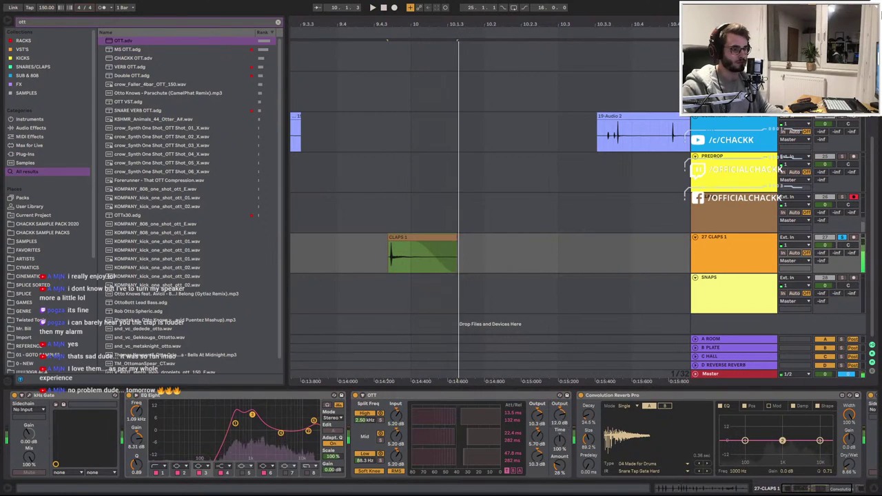
Set OTT's output to 16.9 dB and its amount to about 10%, comparing the clap with OTT bypassed
key(space)
key(space)
key(space)
key(space)
key(space)
key(space)
mouse_move(561, 447)
mouse_down()
mouse_move(561, 490)
mouse_move(560, 453)
mouse_up()
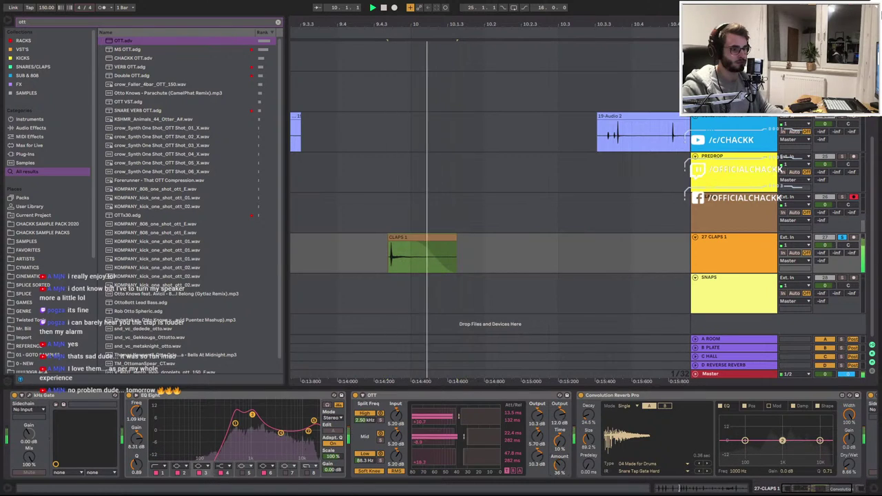
key(space)
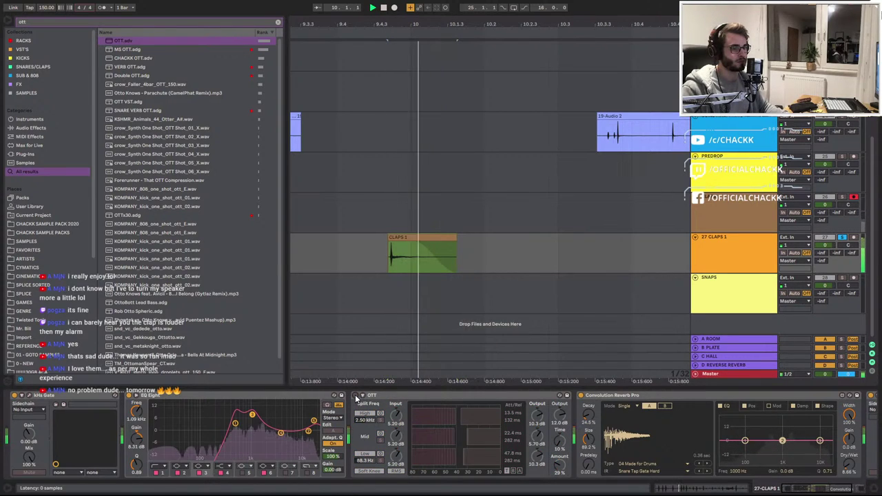
click(356, 397)
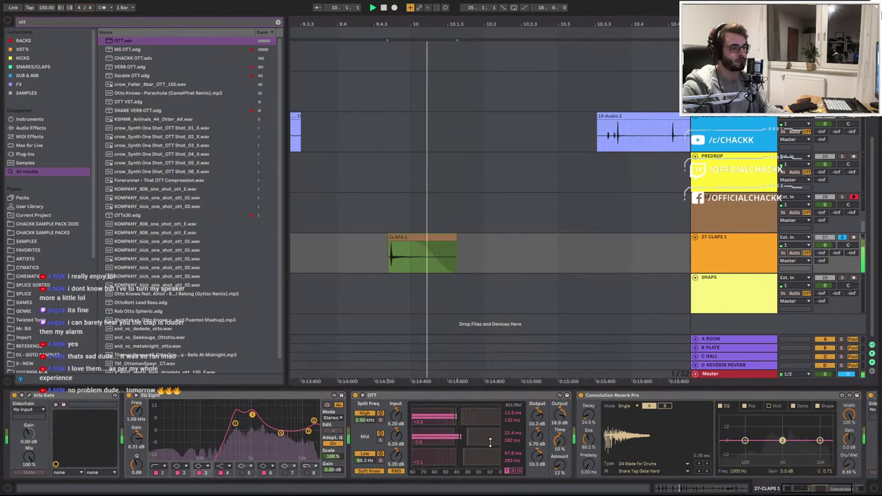
click(356, 397)
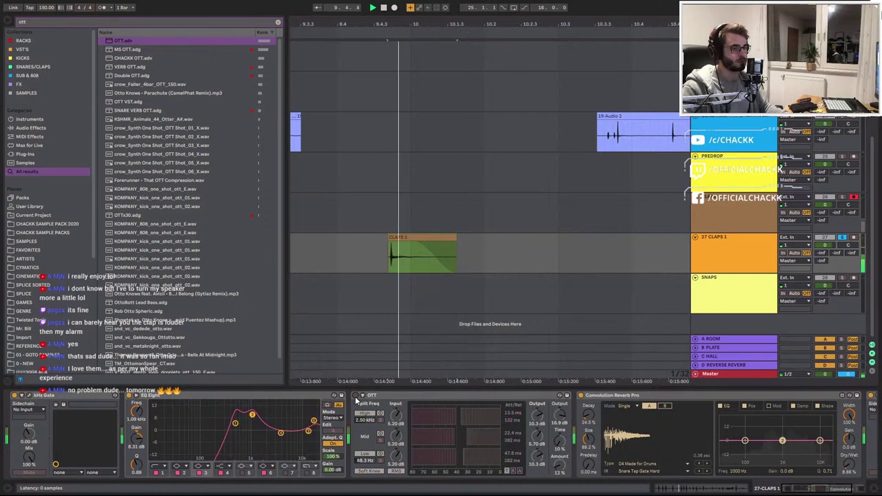
click(355, 396)
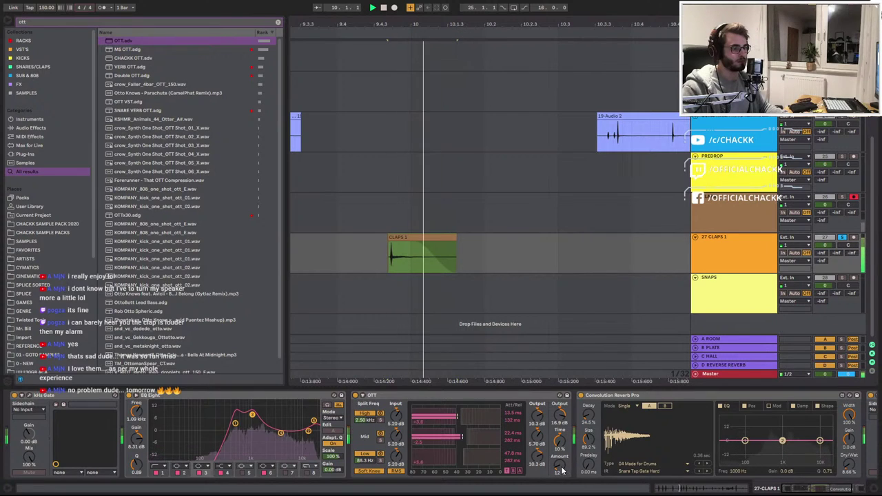
Change the reverb's impulse response to Snare Tap, with 12.0% decay and about 10% dry/wet
click(395, 266)
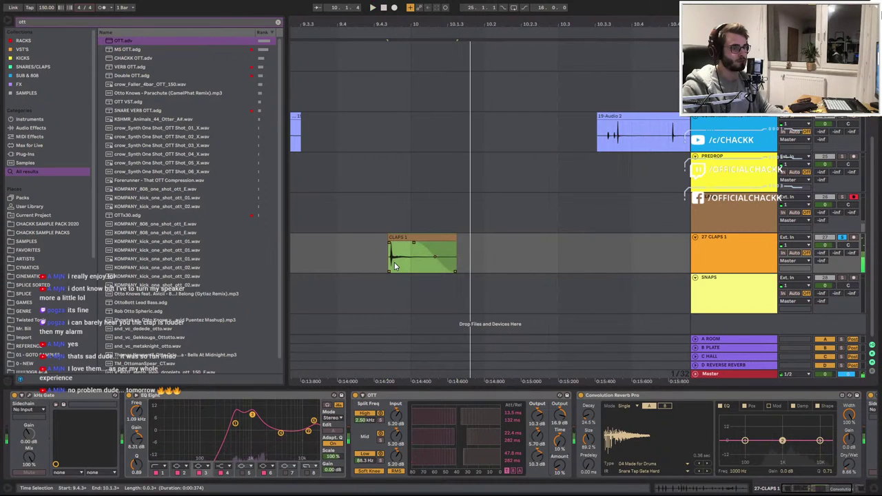
key(space)
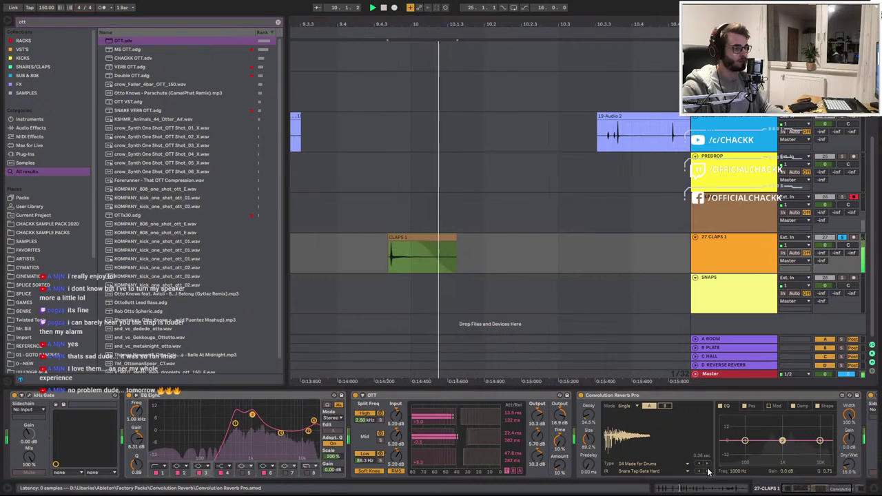
click(707, 473)
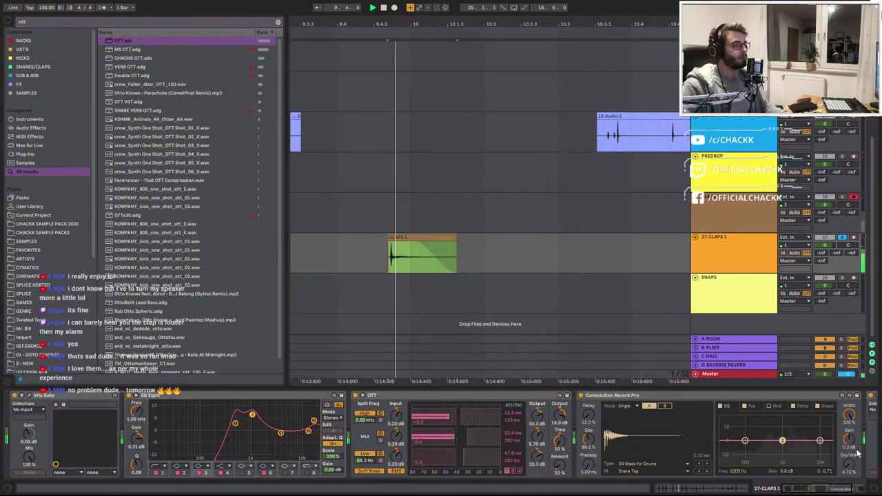
Adjust the clap clip's fade-out curve and shift its audio so the transient sits closer to the clip start
click(455, 261)
drag(435, 257, 417, 243)
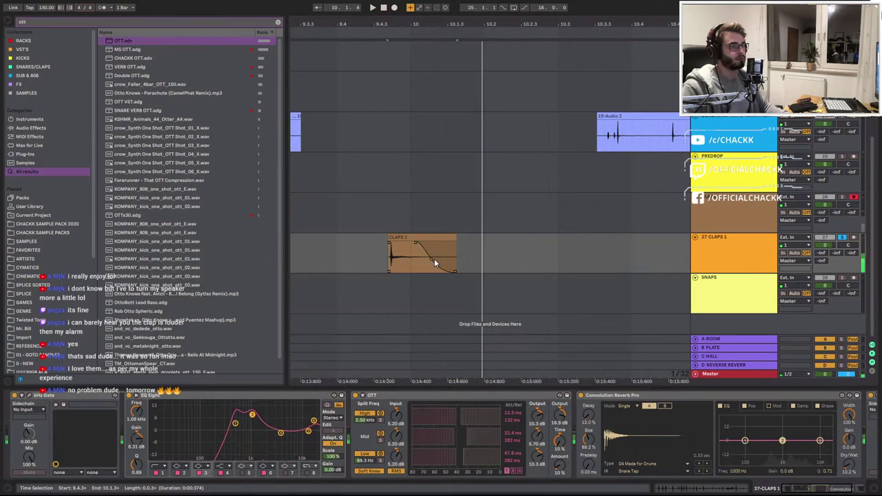
key(ctrl+shift+r)
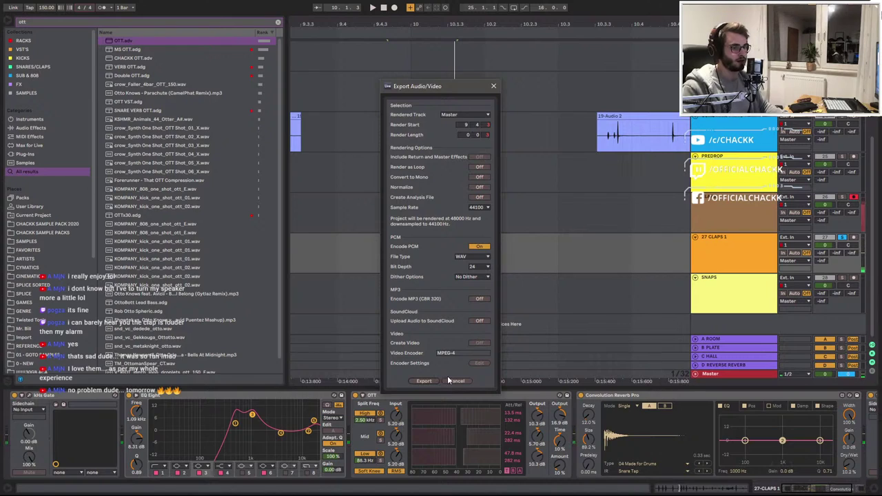
click(448, 381)
scroll(428, 265, up, 5)
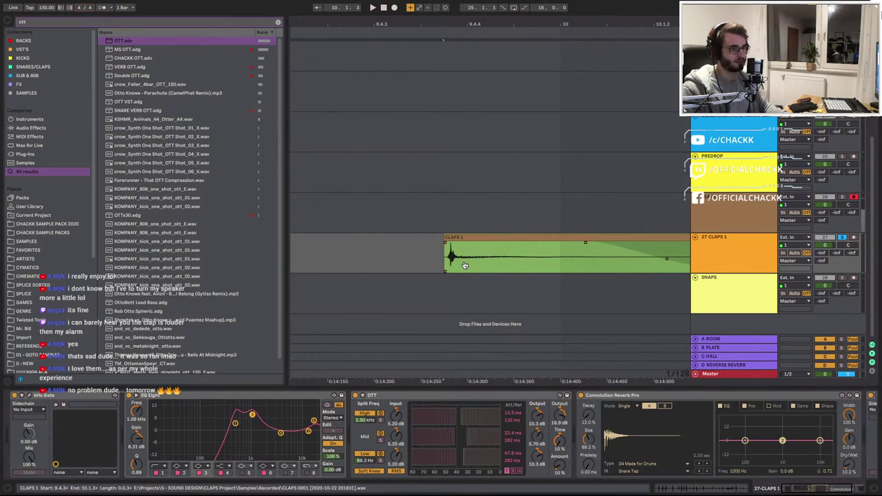
click(455, 252)
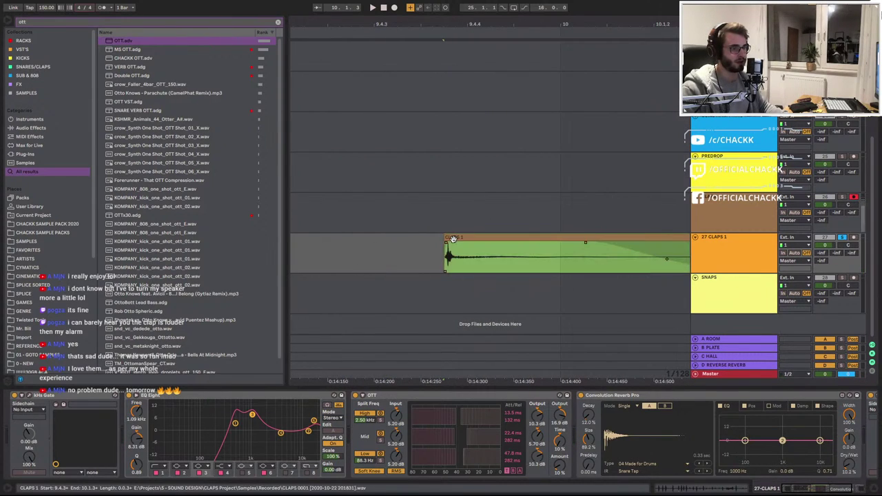
Export the processed clap from 9.4.3 as CHACKK_clap_organic_05.wav
key(ctrl+shift+r)
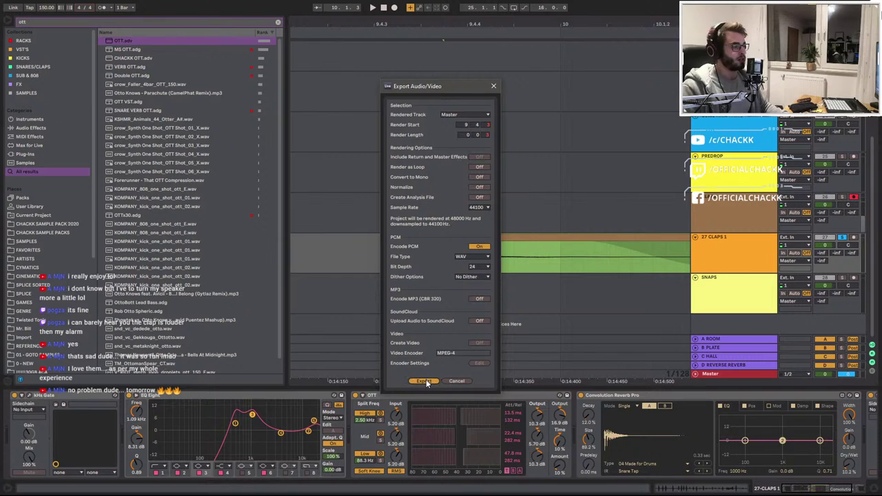
click(424, 381)
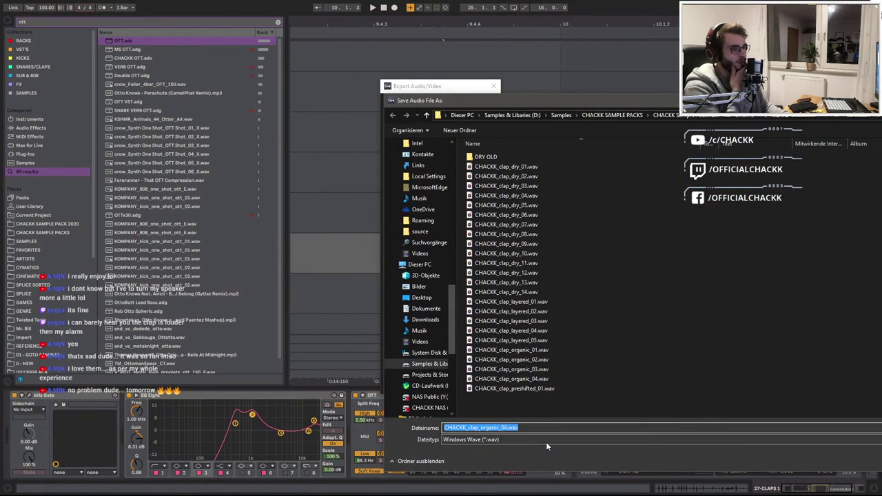
click(507, 428)
key(BackSpace)
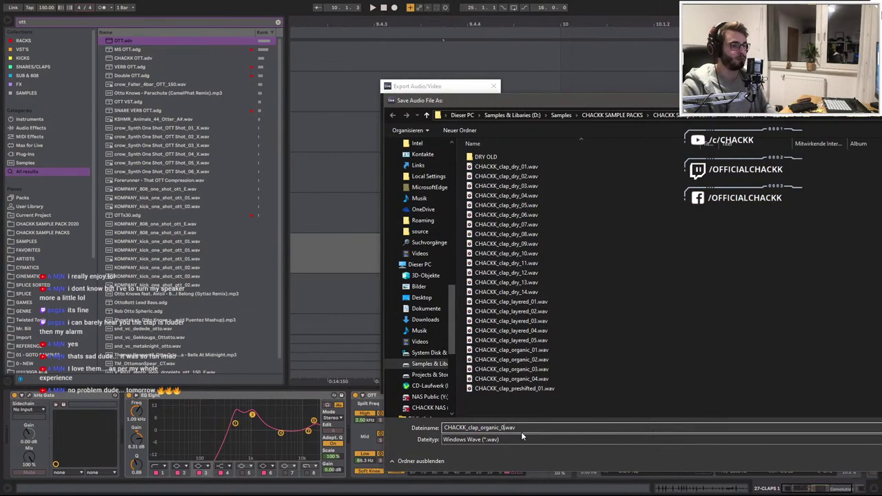
text(5)
key(Return)
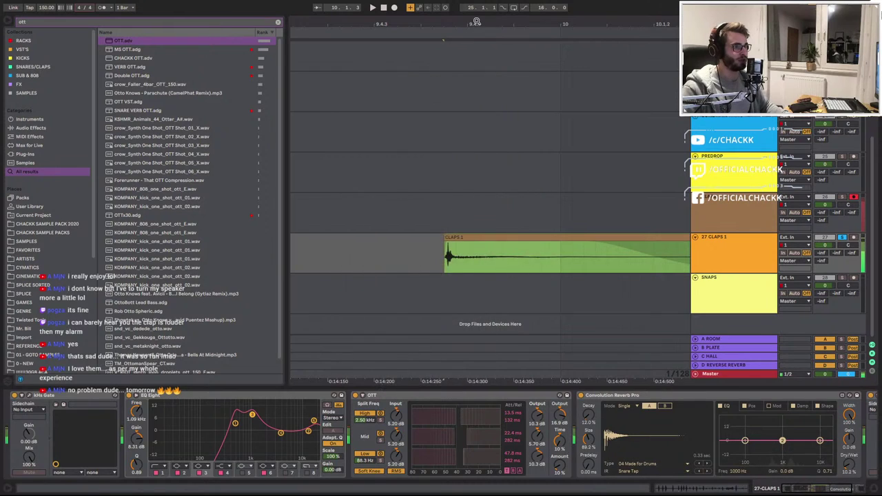
Locate the long 20-Audio 4 recording and play it from several points between bars 313 and 417
scroll(454, 76, down, 10)
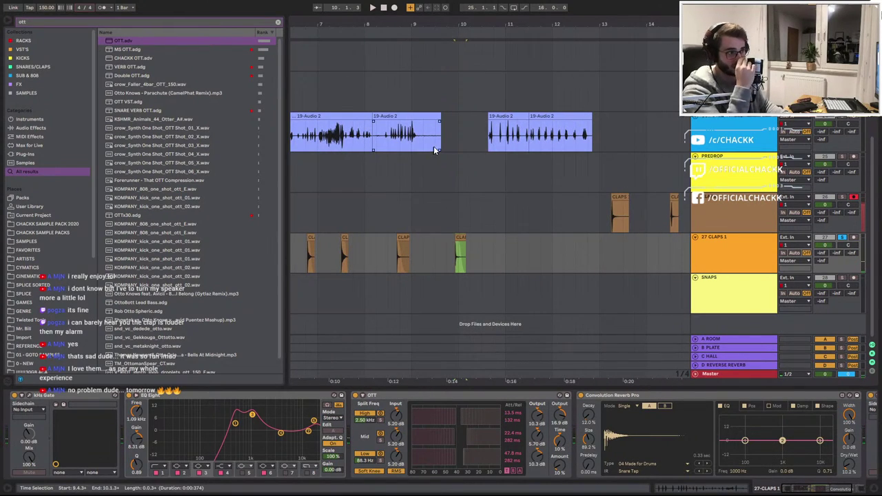
drag(399, 27, 401, 3)
scroll(510, 131, up, 8)
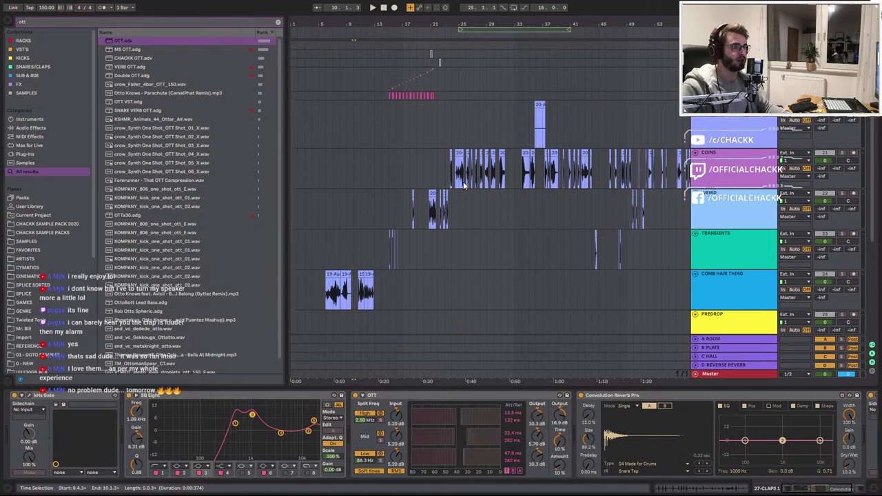
drag(547, 21, 546, 4)
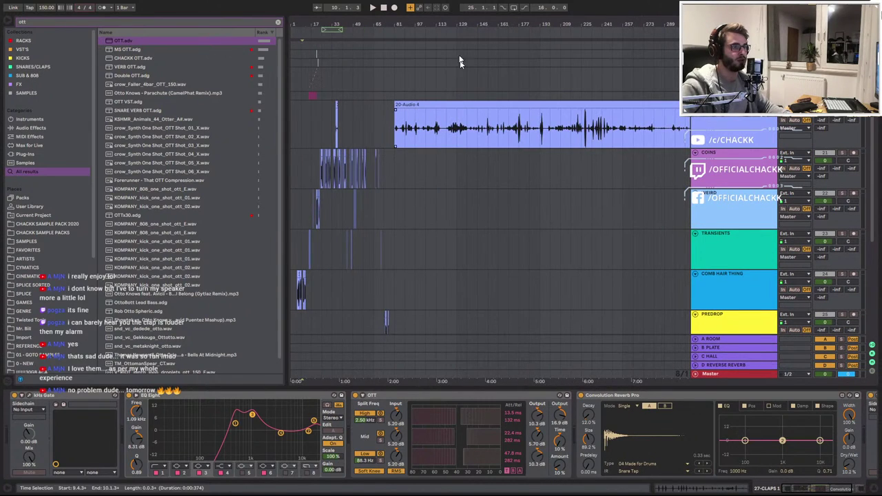
scroll(534, 44, down, 5)
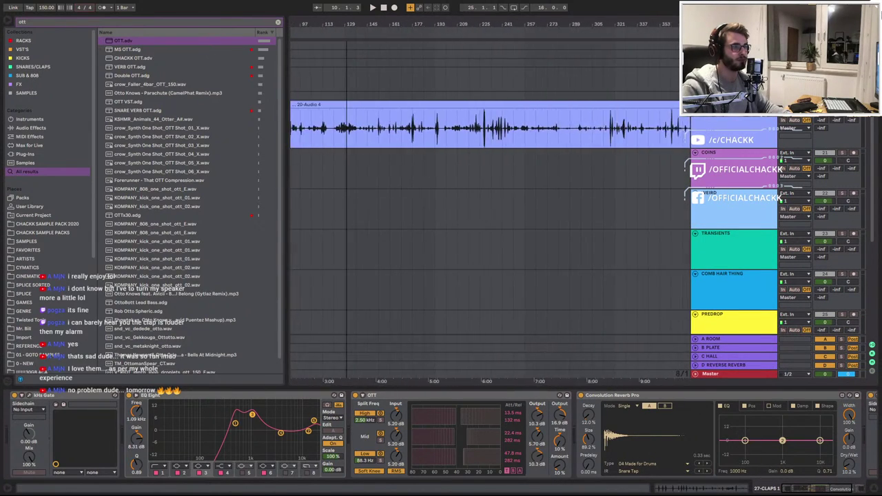
click(557, 138)
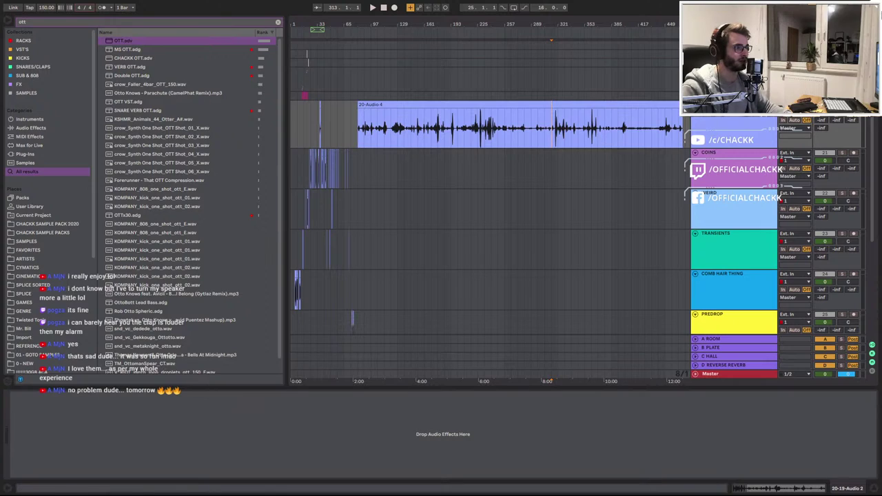
click(561, 134)
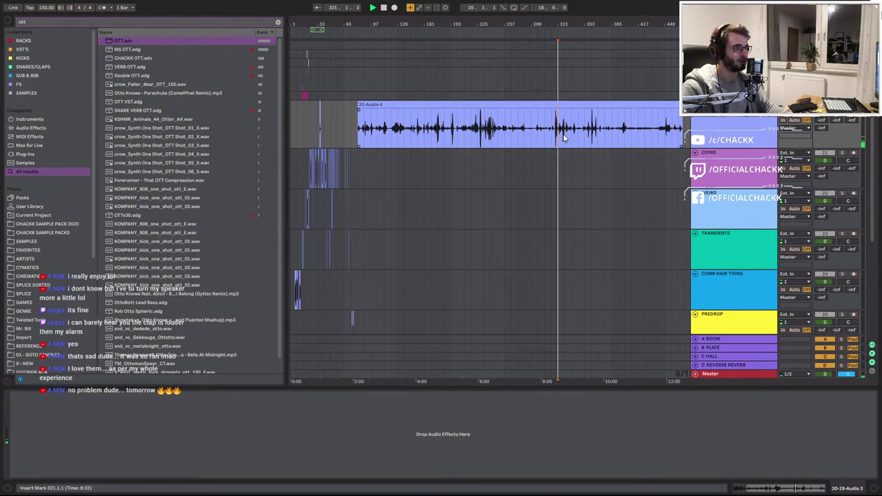
click(566, 134)
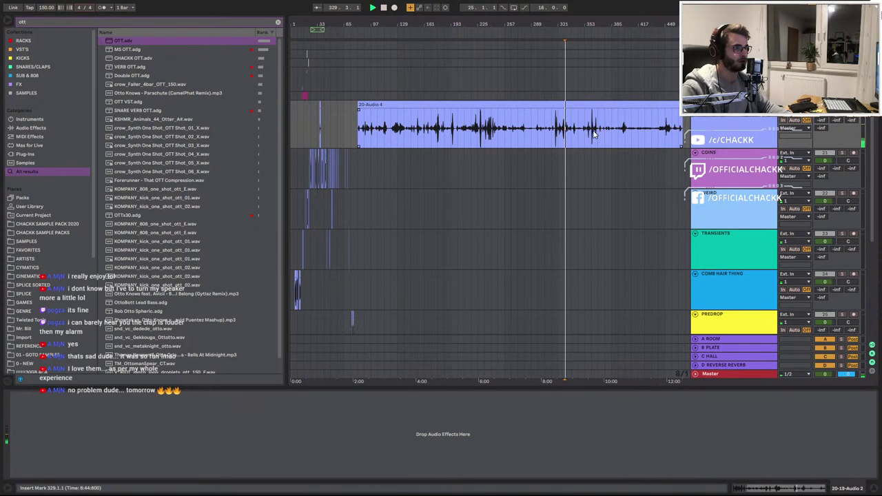
click(639, 135)
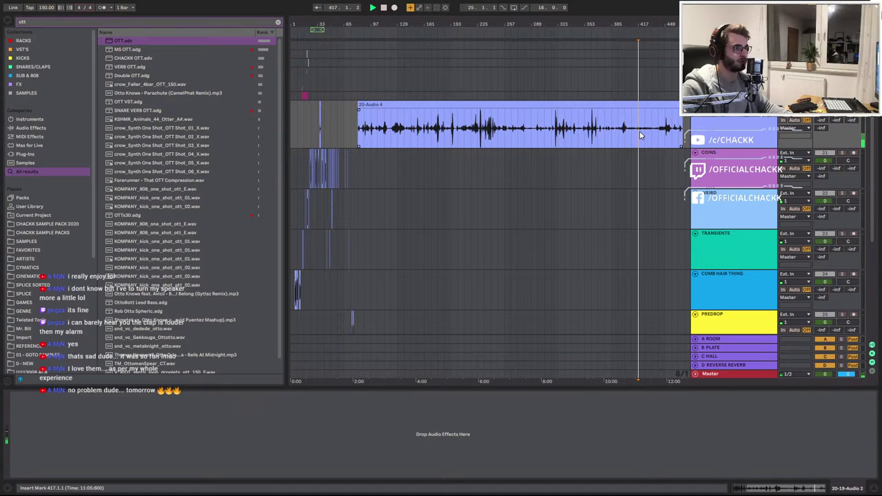
click(632, 134)
Split the 20-Audio 4 recording at 413.1.1 and raise the second part's clip gain to about 22.9 dB
scroll(638, 136, up, 5)
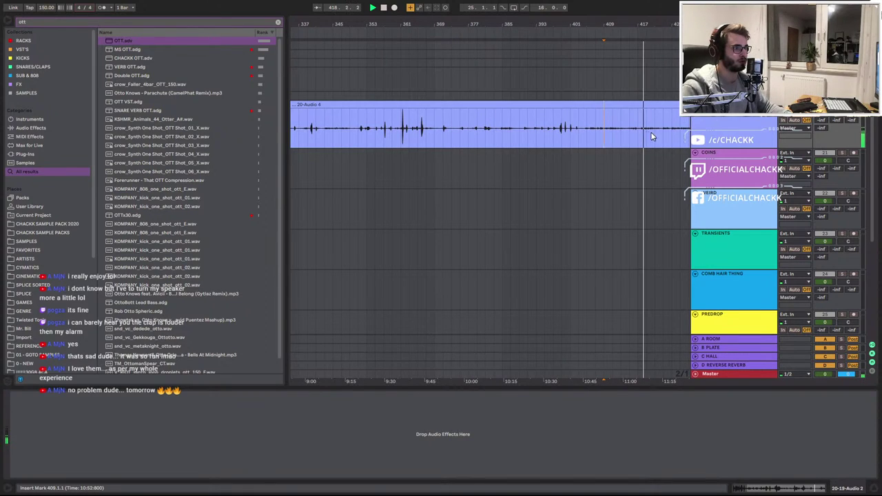
click(624, 133)
key(ctrl+e)
key(space)
double_click(640, 105)
key(space)
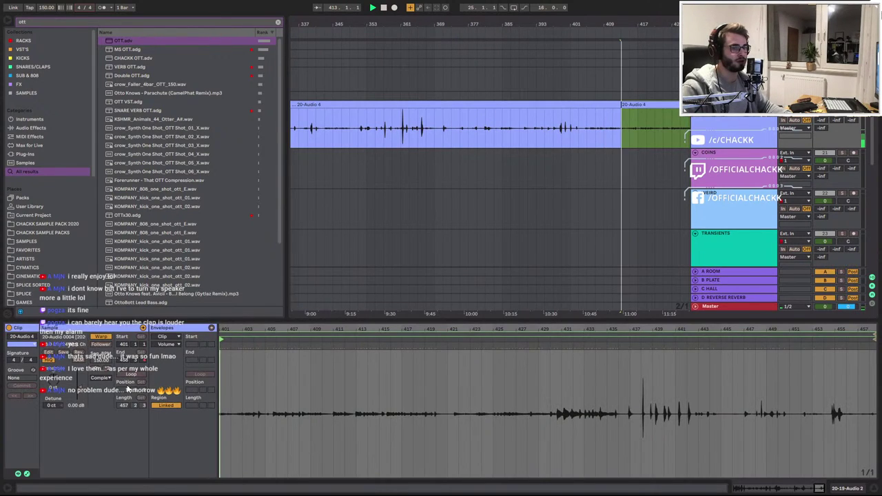
drag(84, 393, 84, 350)
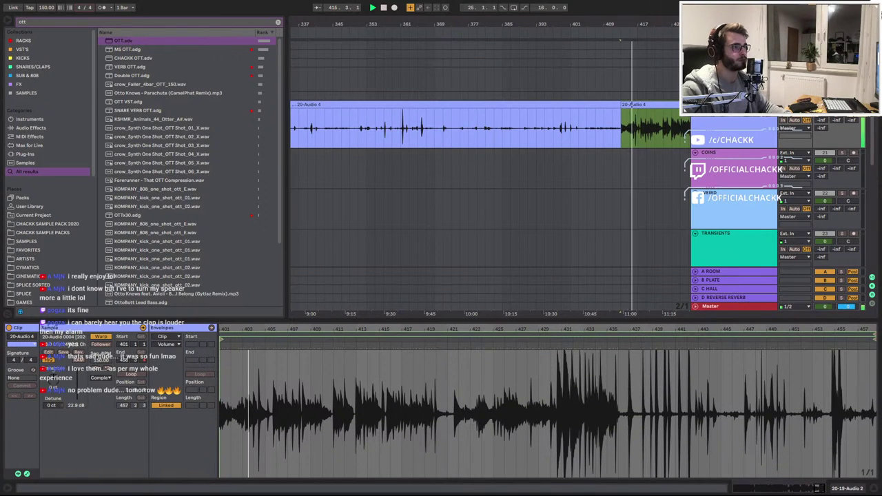
Listen to the amplified end section of the 20-Audio 4 recording
click(642, 132)
drag(624, 24, 628, 3)
scroll(628, 90, down, 5)
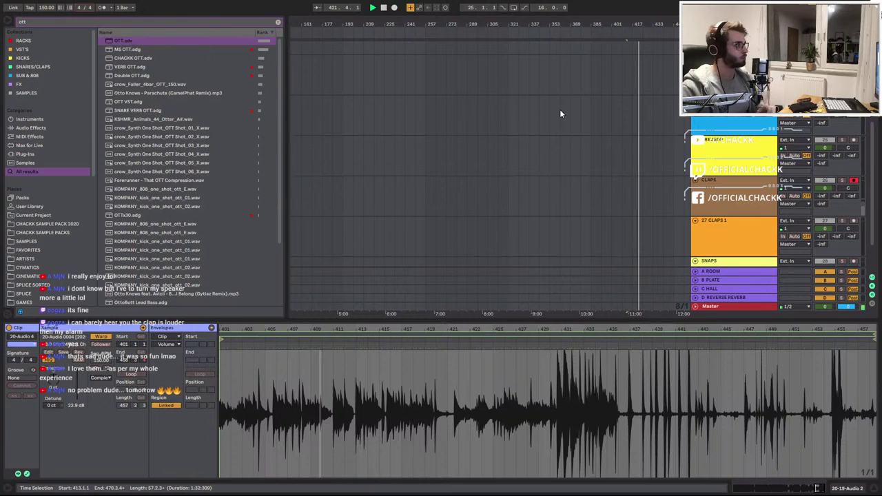
drag(603, 26, 614, 16)
scroll(630, 66, up, 5)
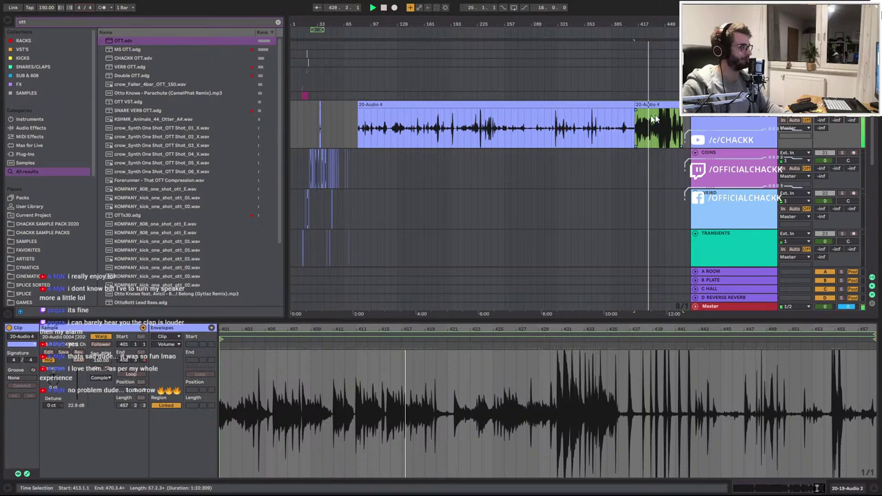
scroll(490, 206, down, 5)
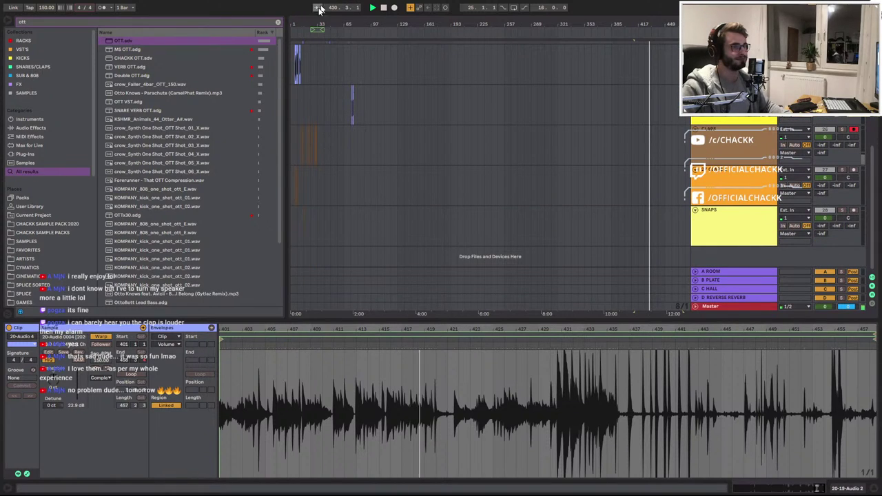
Solo the CLAPS track and audition its first clap at bar 13
drag(441, 25, 451, 100)
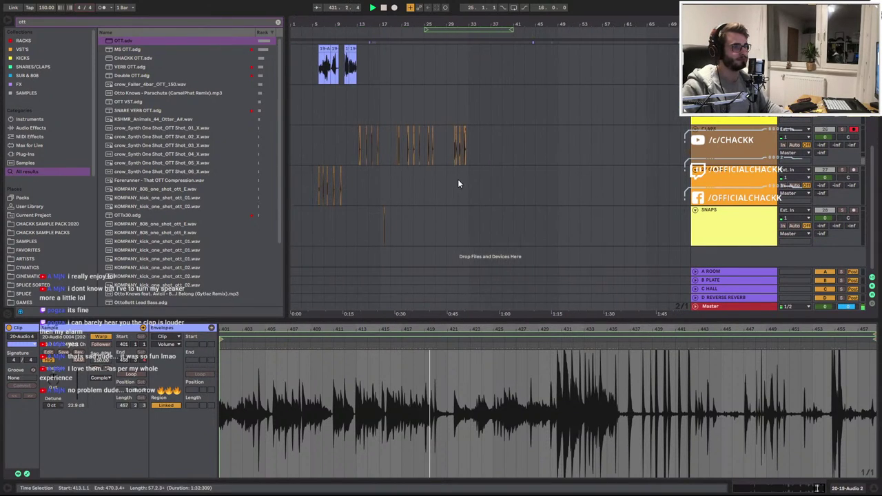
scroll(381, 173, up, 4)
click(394, 186)
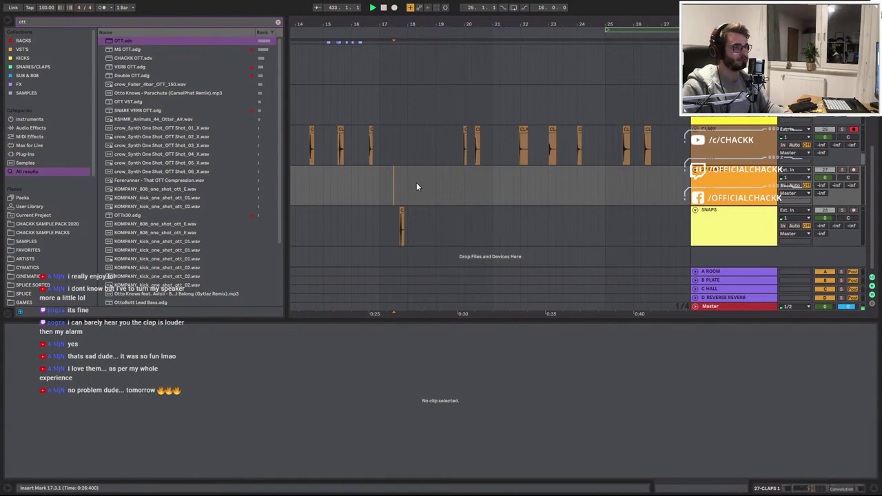
drag(372, 25, 617, 20)
click(461, 169)
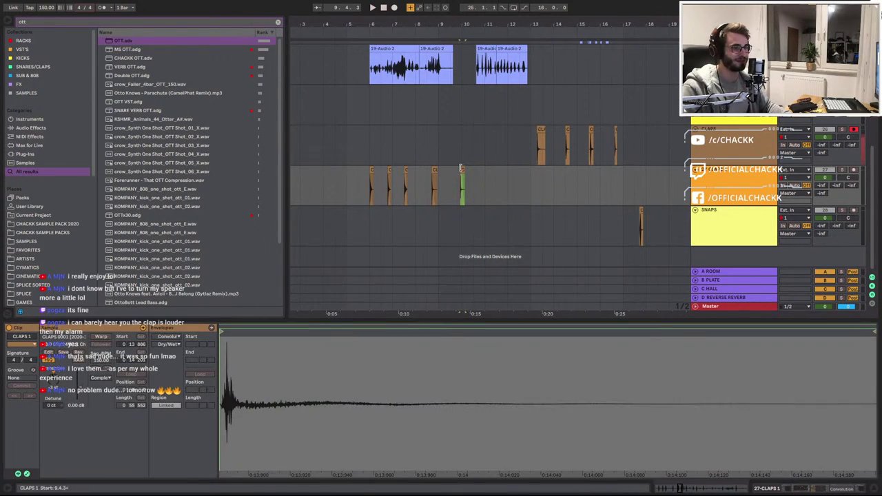
click(541, 135)
click(841, 130)
key(space)
click(541, 129)
key(space)
key(space)
key(space)
key(space)
key(space)
Move the clap at 13.1.1 onto the 27 CLAPS 1 track, solo that track and audition it with its effect chain shown
drag(541, 130, 534, 173)
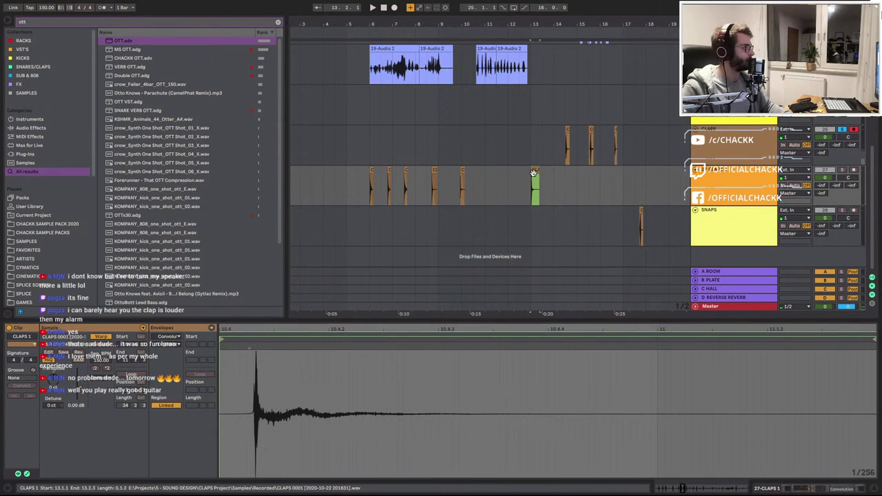
click(842, 171)
key(space)
key(space)
key(space)
double_click(730, 187)
key(space)
key(space)
key(space)
drag(218, 405, 285, 445)
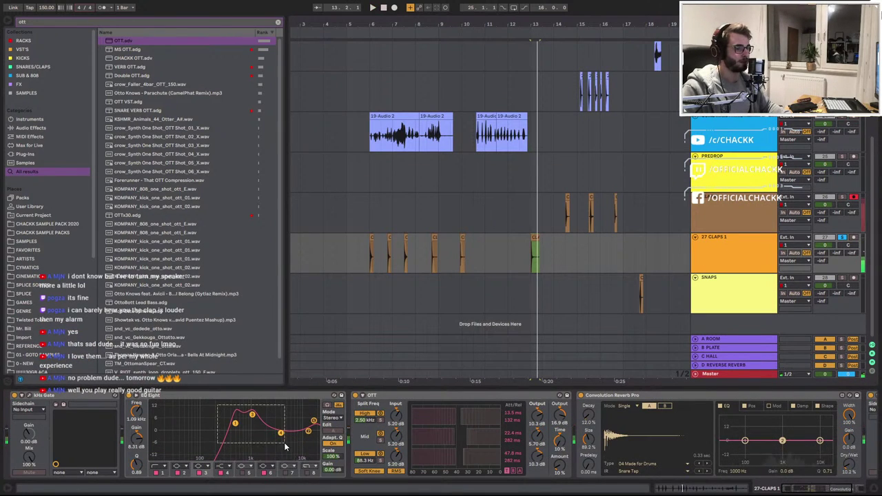
Set the convolution reverb's size to 160% and its decay to 52.7% while auditioning the clap
drag(585, 441, 585, 446)
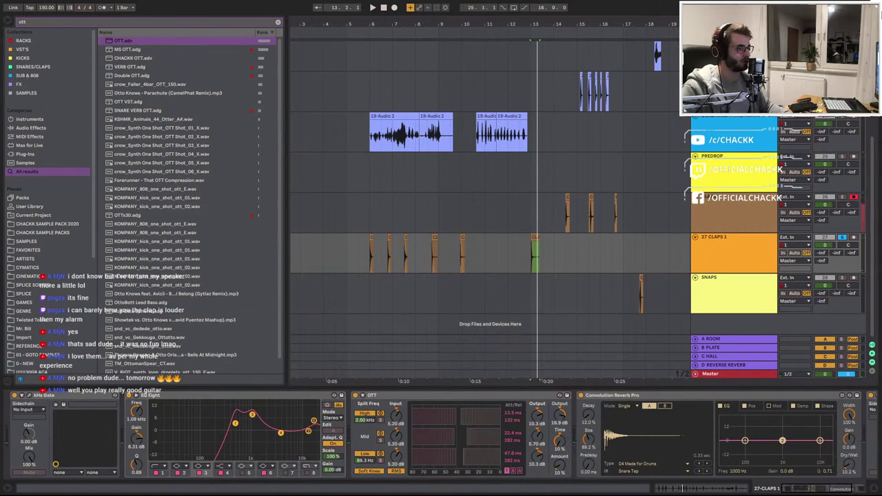
key(space)
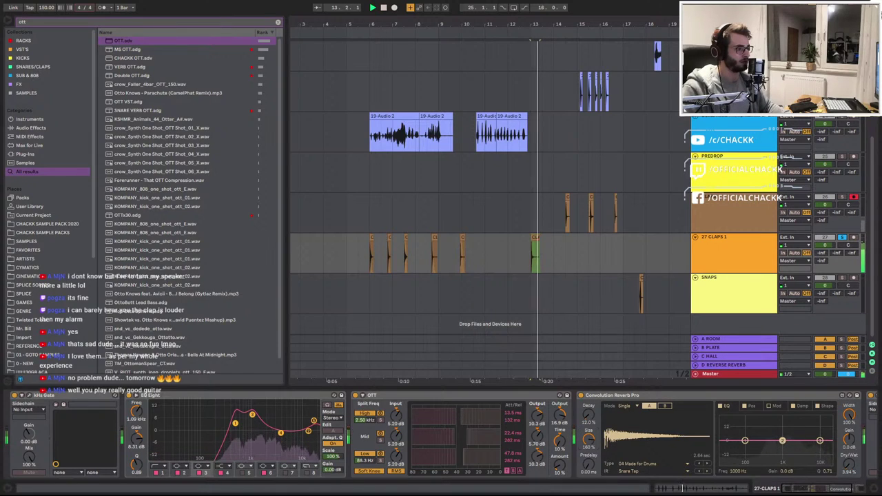
key(space)
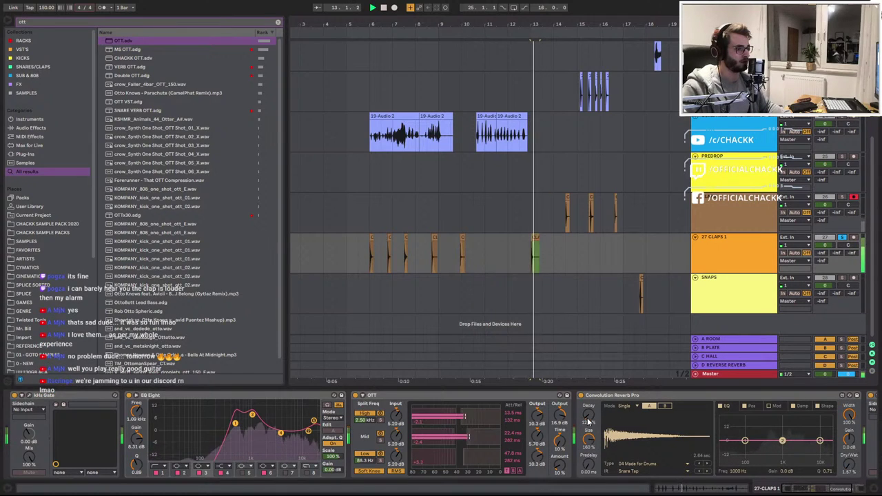
drag(589, 420, 588, 446)
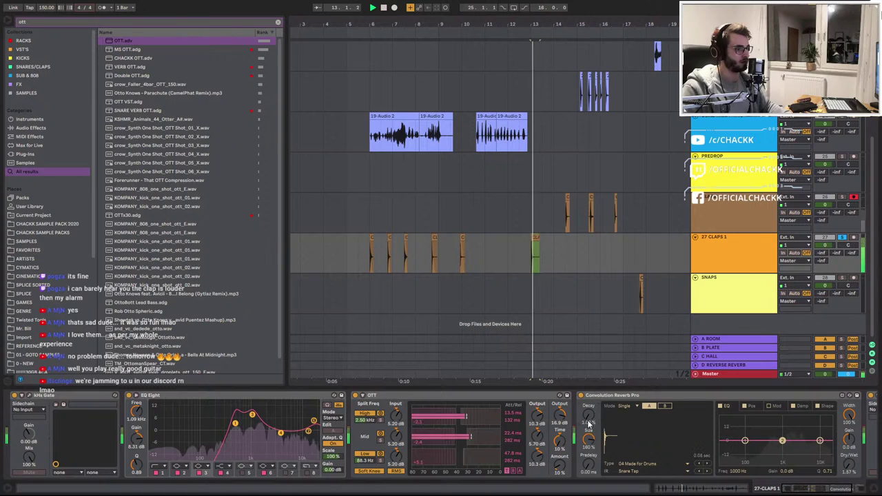
key(space)
key(space)
key(space)
key(space)
key(space)
drag(588, 420, 589, 400)
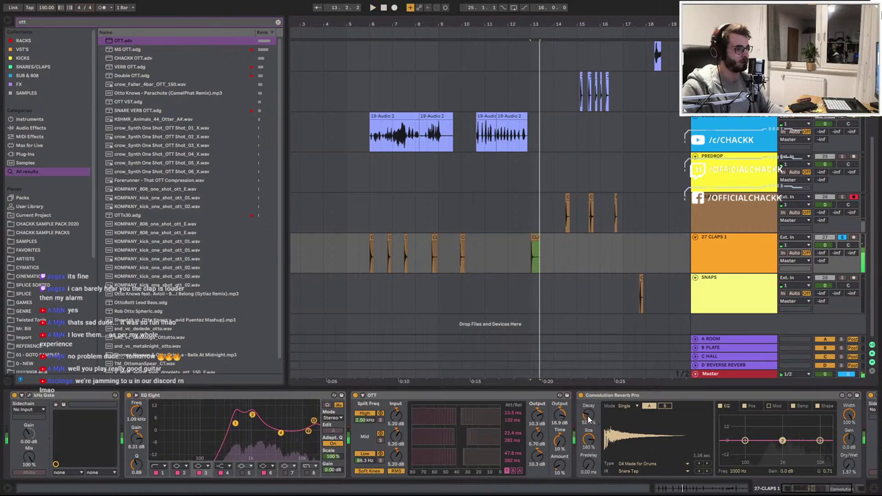
key(space)
key(space)
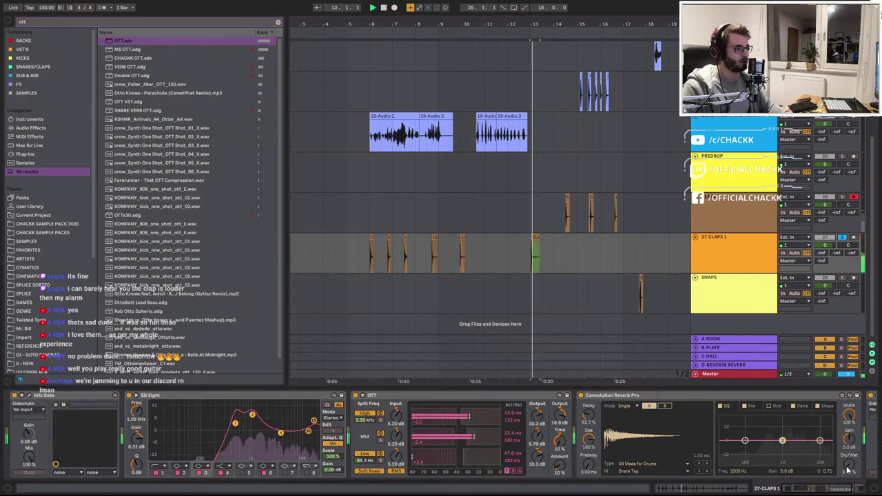
Change the reverb's impulse response to Toms Gated with 8.27% dry/wet and audition the clap
click(708, 473)
click(708, 473)
click(708, 472)
click(707, 473)
click(707, 471)
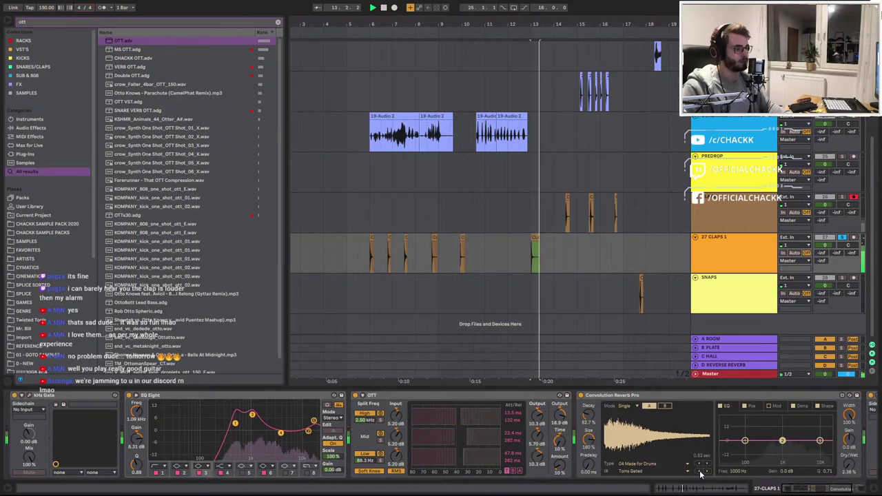
key(space)
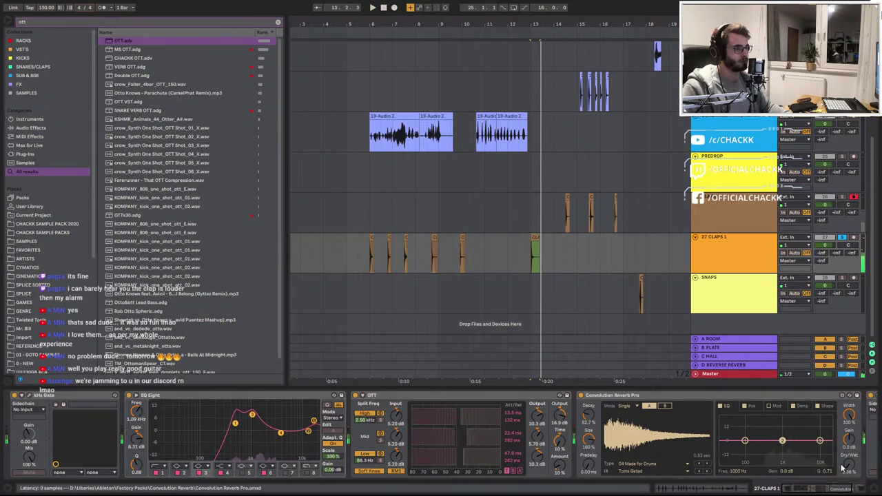
key(space)
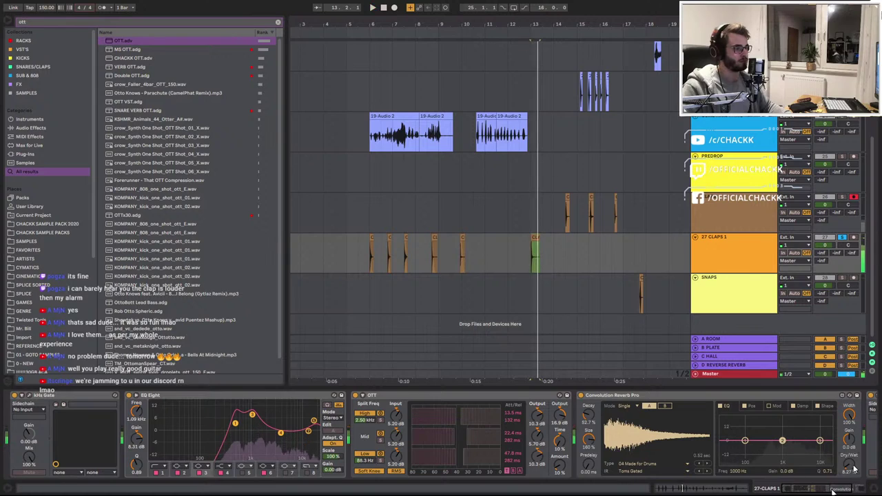
Change the reverb's impulse response to TVC33 Snare Room Long, with 10.4% decay, 81.6% size and 6.69% dry/wet
click(705, 472)
click(707, 472)
click(705, 472)
click(705, 473)
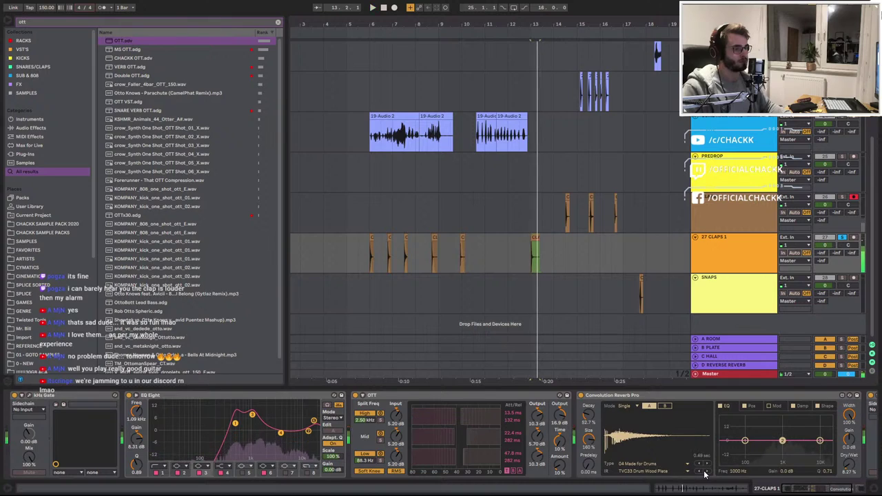
click(704, 473)
click(704, 473)
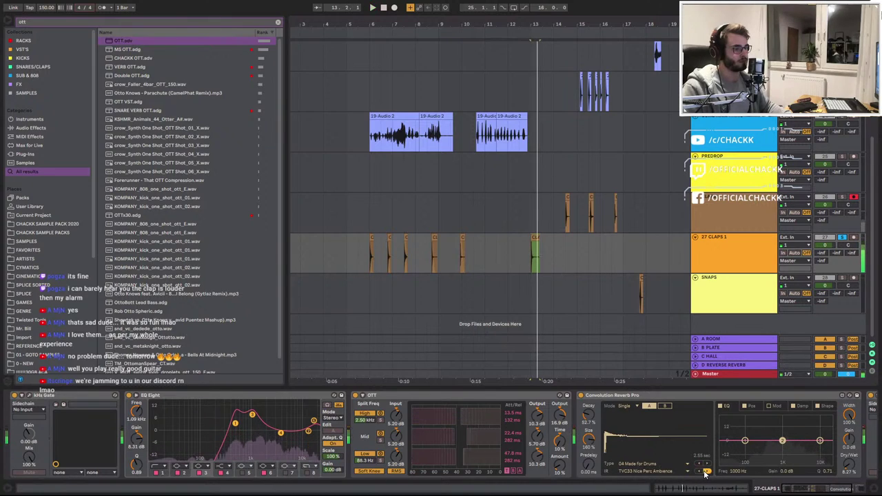
click(705, 473)
click(705, 473)
click(705, 474)
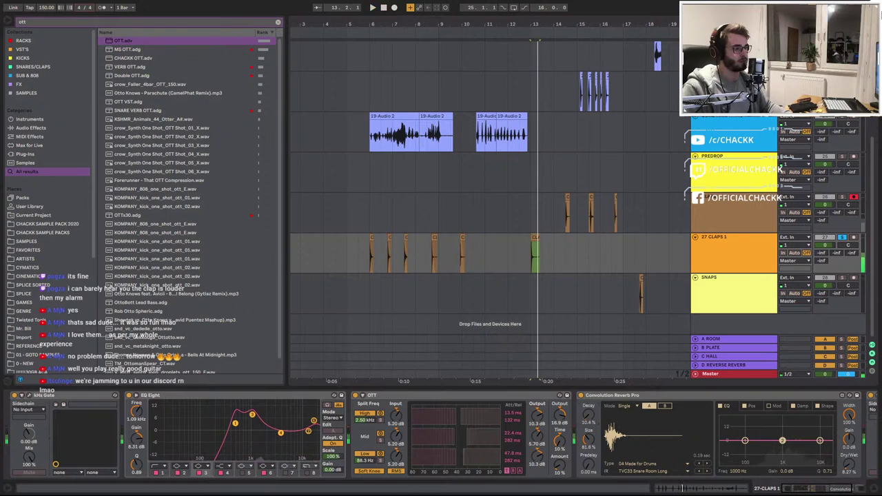
key(space)
key(space)
key(space)
Reshape the clap's EQ Eight curve by moving its boost bands and setting band 4's gain to about -1.4 dB
scroll(531, 258, up, 4)
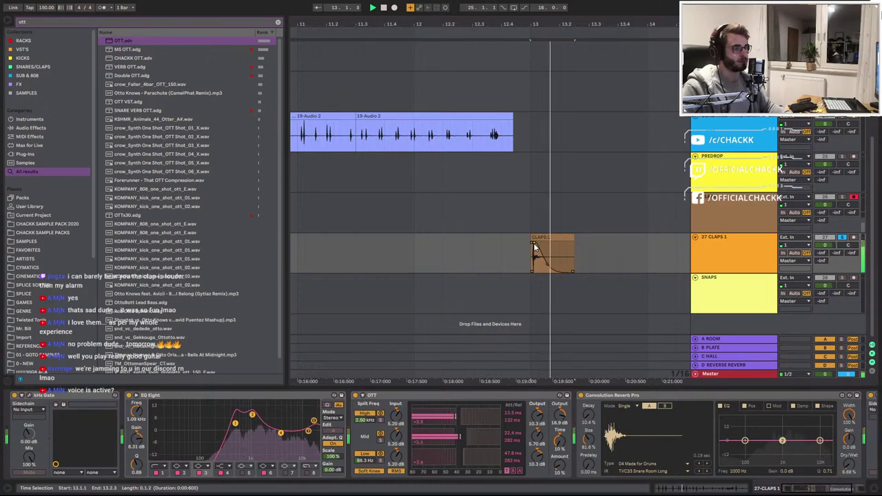
drag(252, 413, 251, 429)
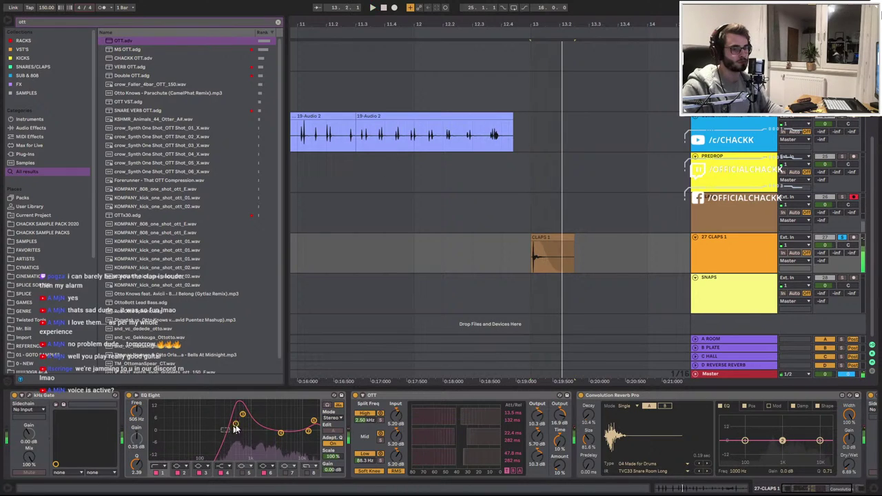
drag(242, 416, 250, 414)
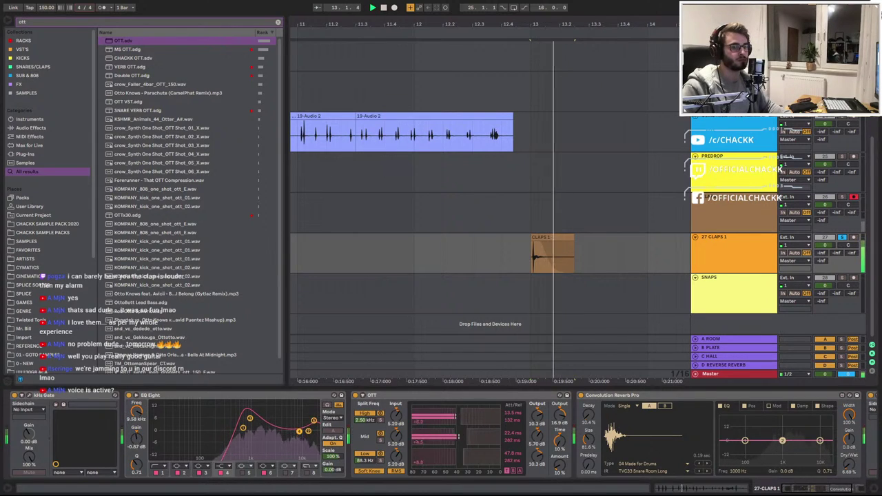
key(space)
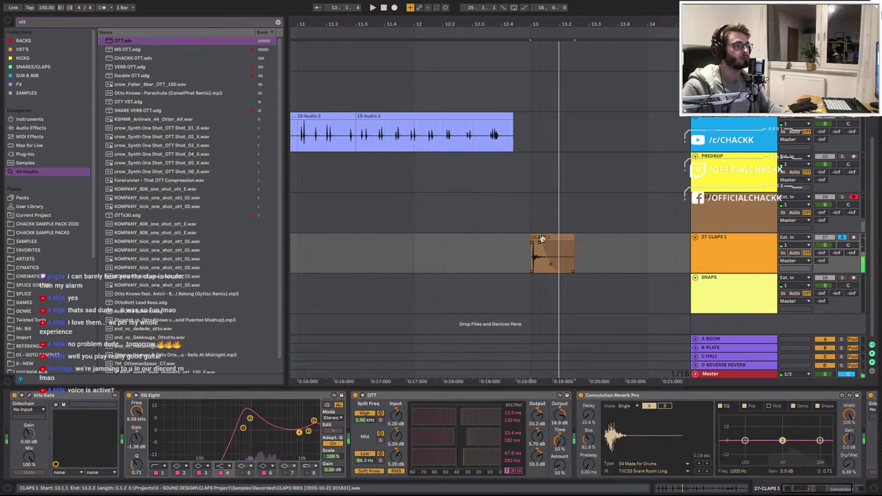
Export the clap at bar 13 on 27 CLAPS 1 as a WAV file, changing the file name's number to 6
scroll(540, 244, up, 4)
drag(512, 260, 503, 259)
key(ctrl+shift+r)
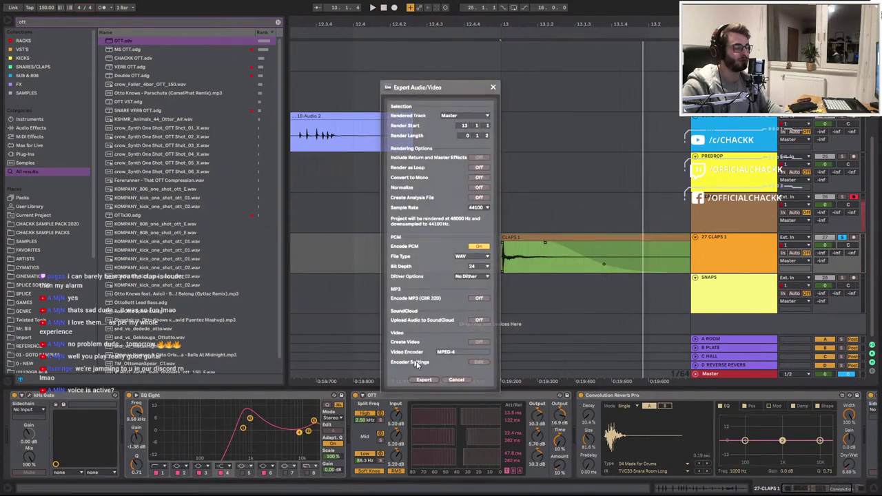
click(425, 378)
click(506, 428)
key(BackSpace)
text(6)
key(Return)
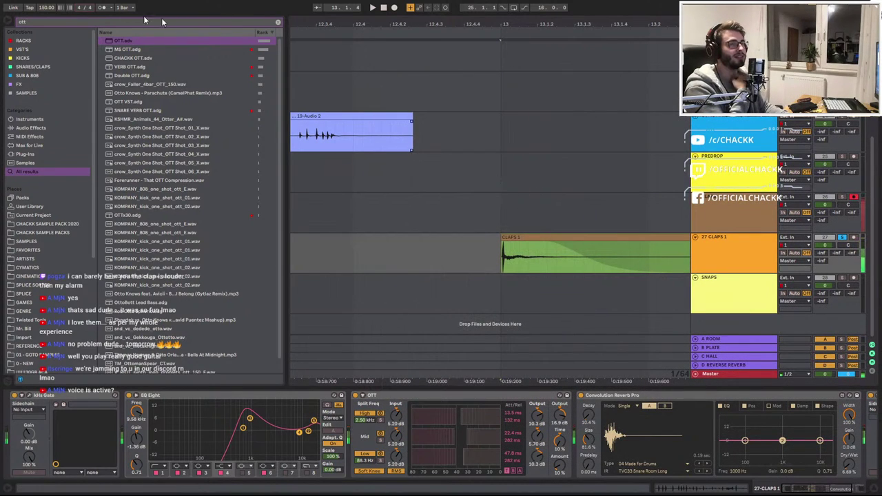
Clear the browser search and open the 3 - CLAPS folder of CHACKK Sample Pack Full in CHACKK SAMPLE PACKS
click(279, 23)
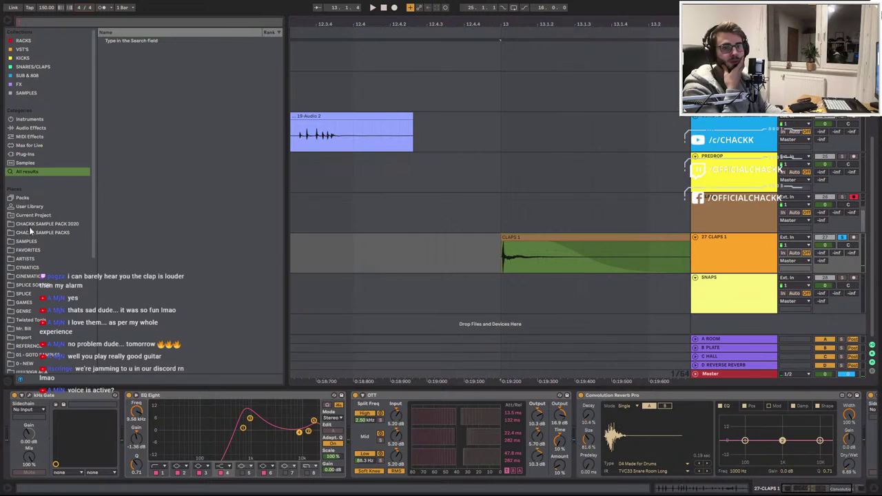
click(42, 233)
click(110, 146)
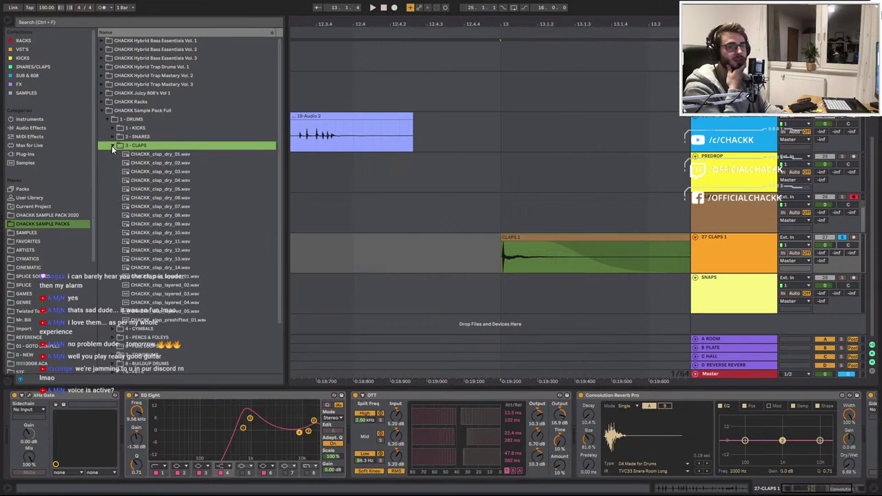
click(315, 141)
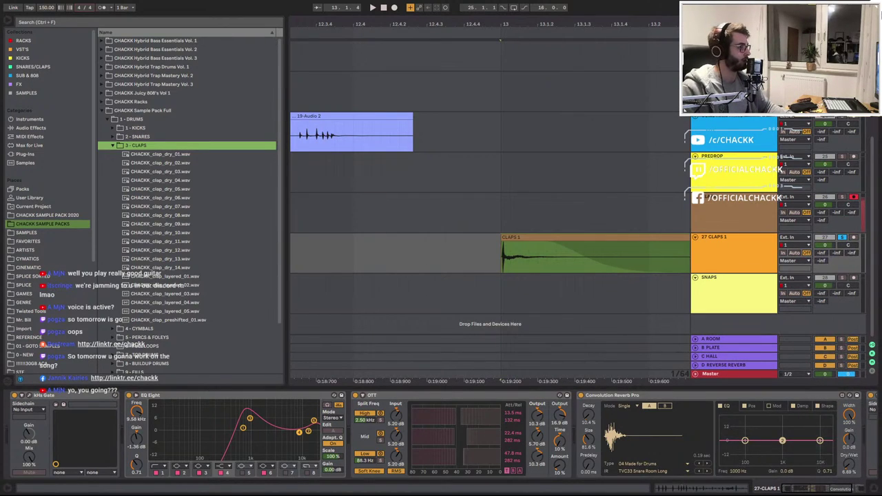
Play the processed clap at bar 13 on 27 CLAPS 1
drag(519, 24, 418, 26)
key(space)
key(space)
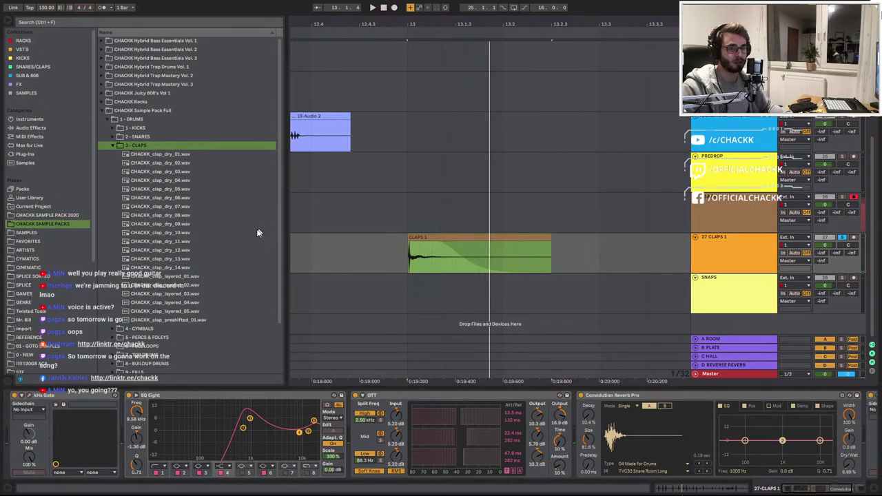
Look through the snares, claps and cymbals folders of CHACKK Sample Pack Full, collapsing the opened ones
scroll(238, 269, down, 3)
scroll(234, 274, up, 3)
click(130, 138)
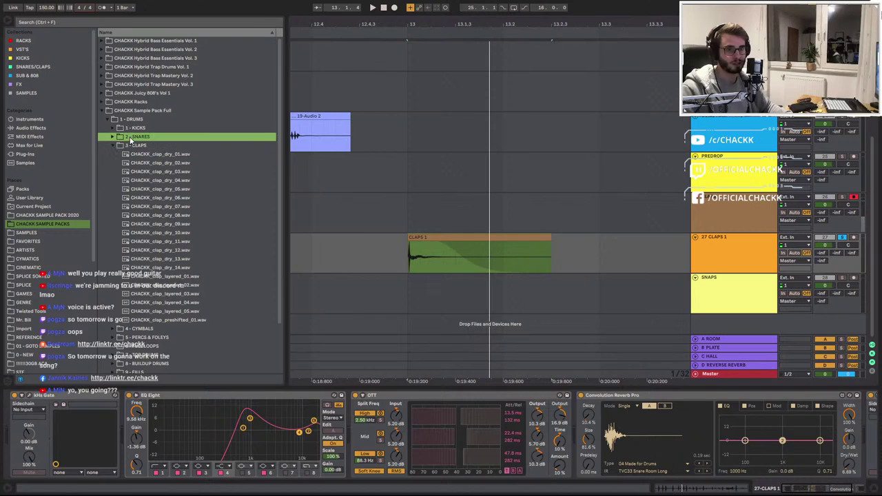
click(130, 145)
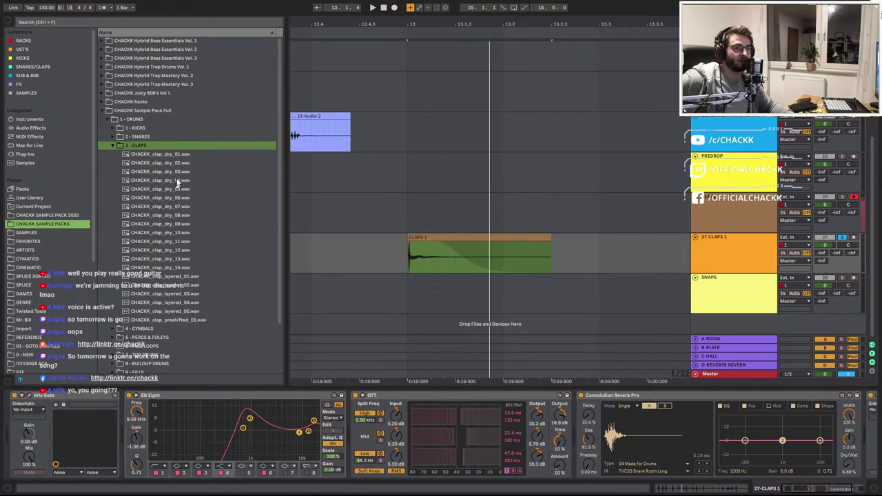
scroll(206, 324, down, 1)
click(113, 292)
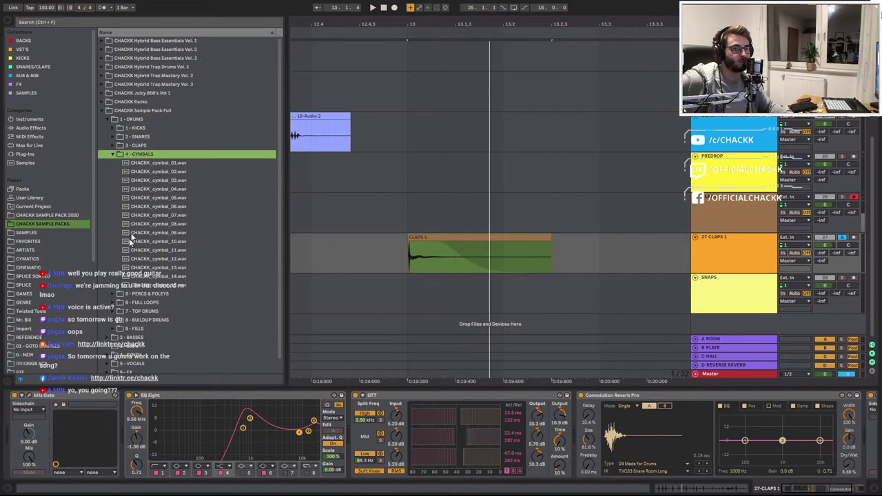
click(114, 146)
click(157, 173)
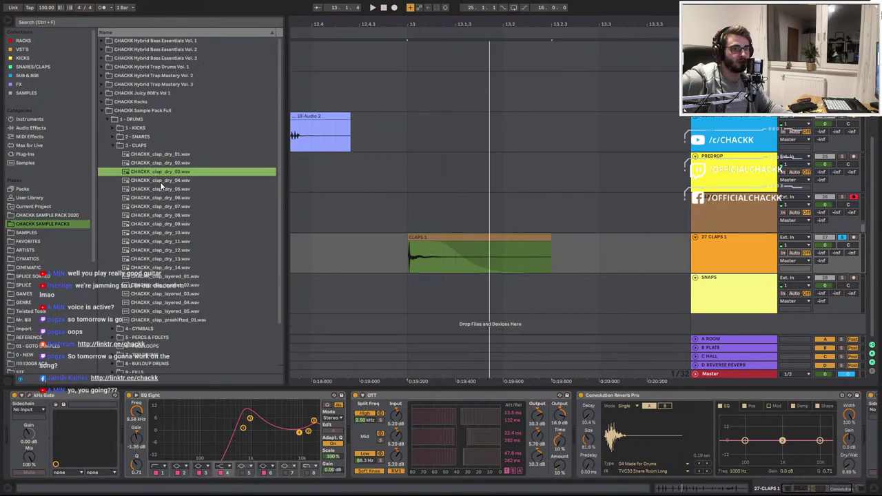
click(114, 146)
right_click(135, 110)
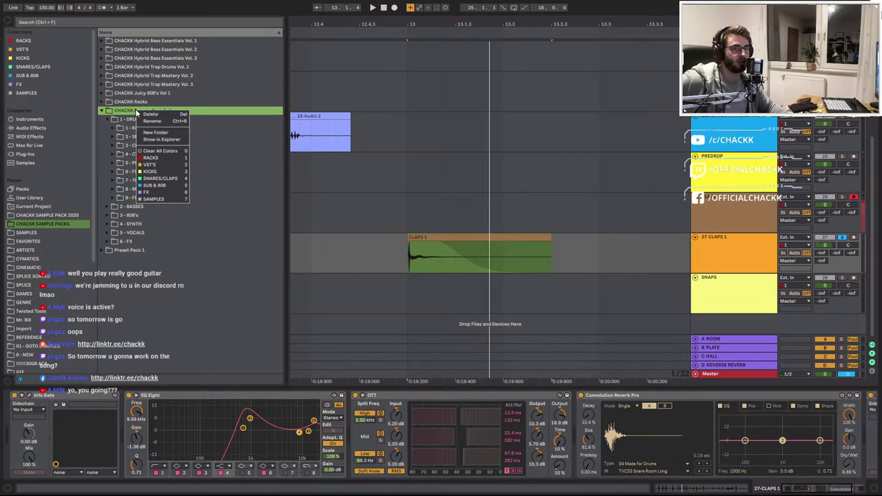
click(127, 156)
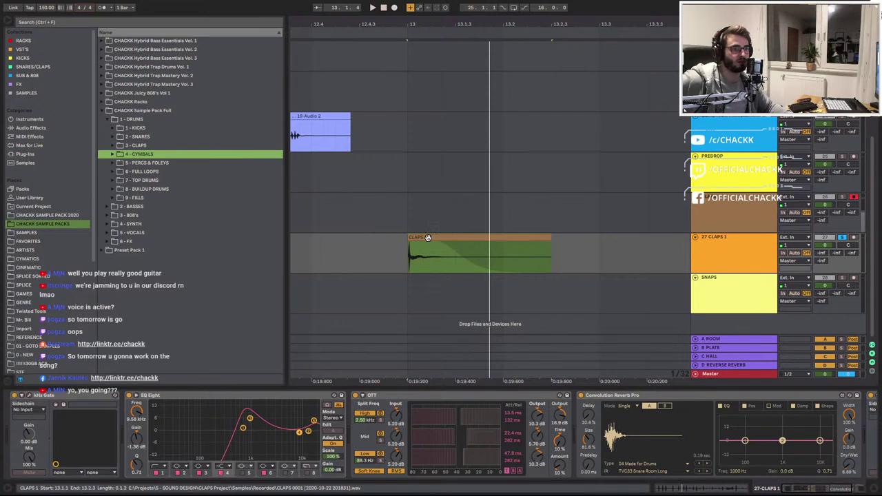
scroll(400, 269, down, 10)
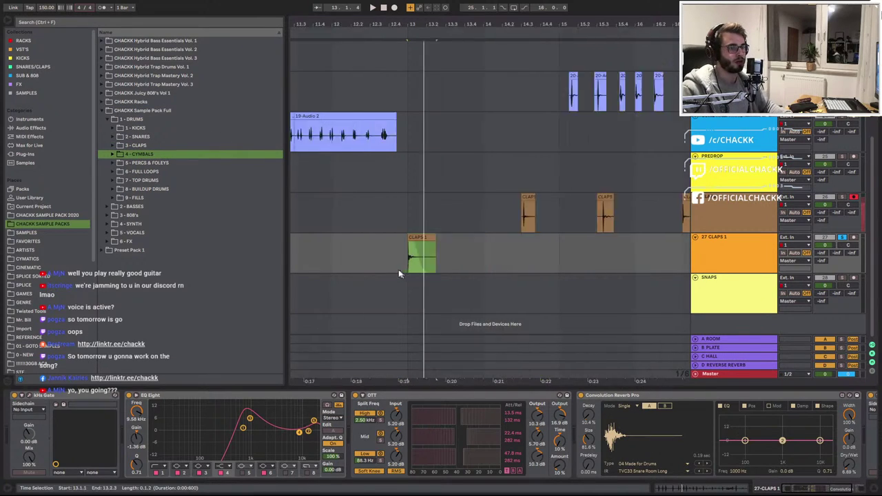
scroll(367, 145, up, 5)
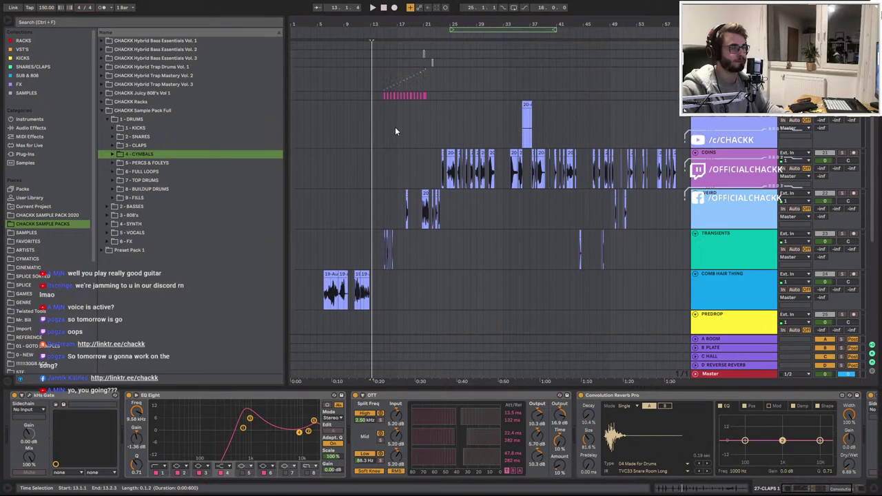
scroll(390, 94, up, 5)
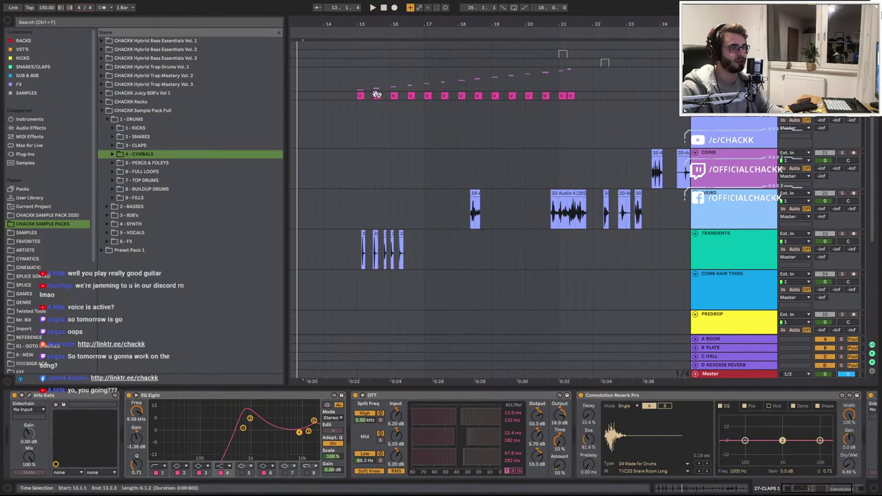
scroll(359, 94, down, 3)
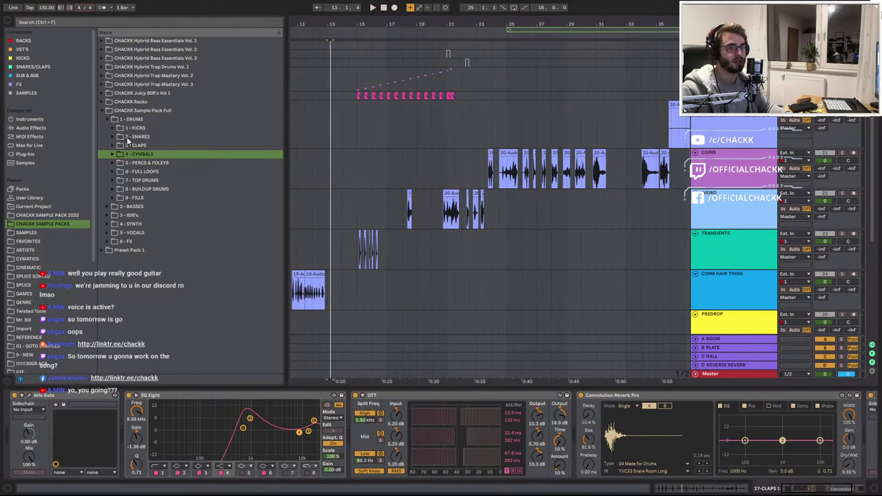
Expand the 3 - CLAPS folder and audition its dry claps from CHACKK_clap_dry_01.wav to CHACKK_clap_dry_14.wav
click(111, 145)
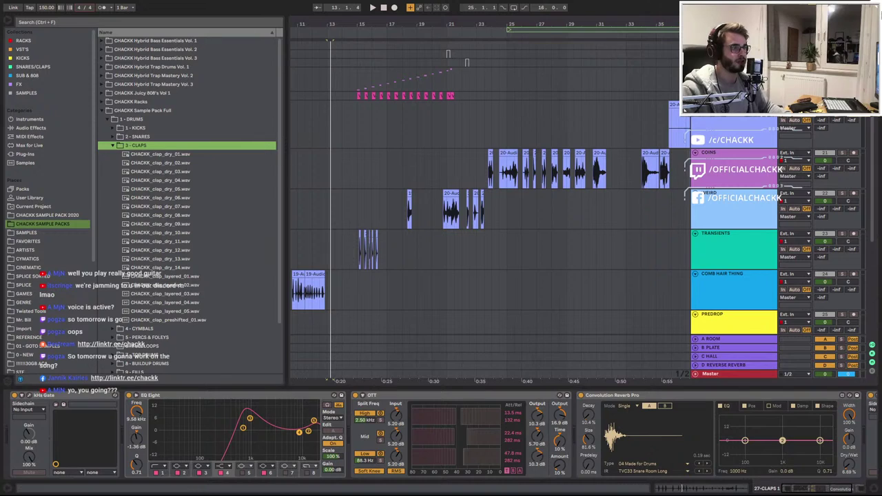
click(159, 155)
key(Down)
key(Down)
key(Down)
key(Down)
key(Down)
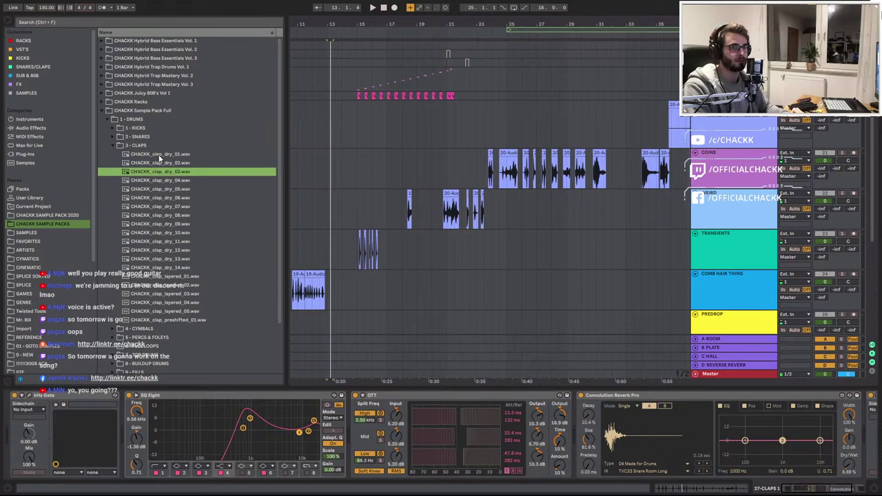
key(Down)
key(Down)
key(Down)
key(Down)
key(Down)
key(Down)
key(Down)
key(Down)
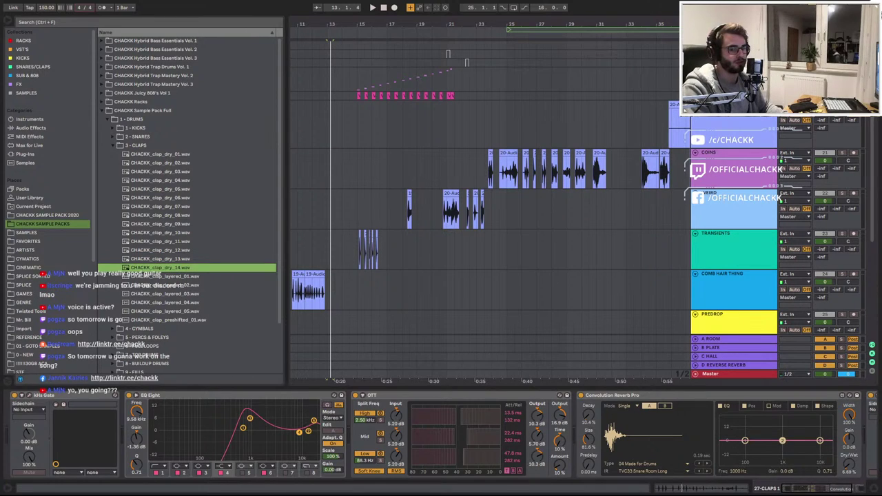
Play each clap clip on 27 CLAPS 1 in order from bar 6 and replay the one at bar 13
scroll(447, 230, down, 5)
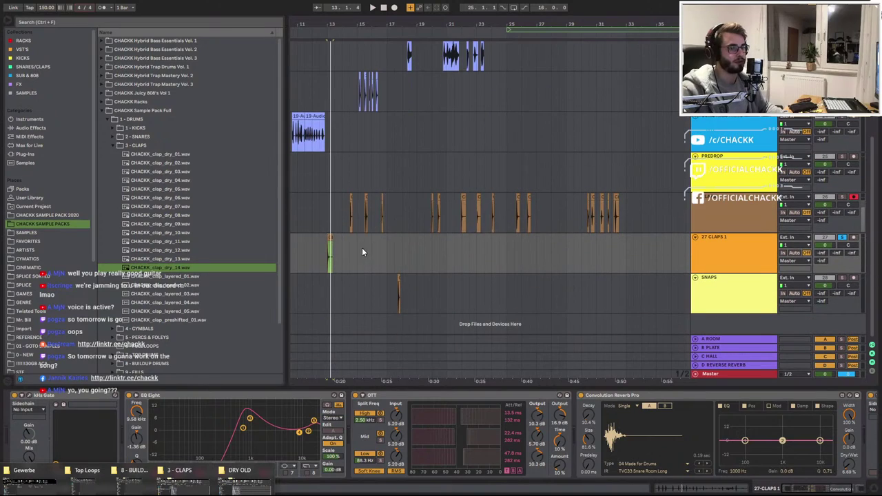
drag(322, 21, 465, 22)
click(366, 238)
scroll(373, 250, up, 3)
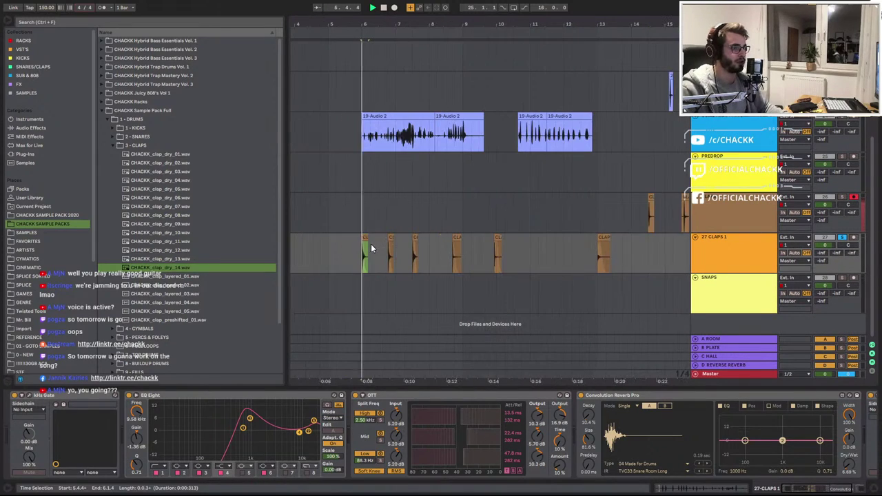
click(390, 239)
click(416, 245)
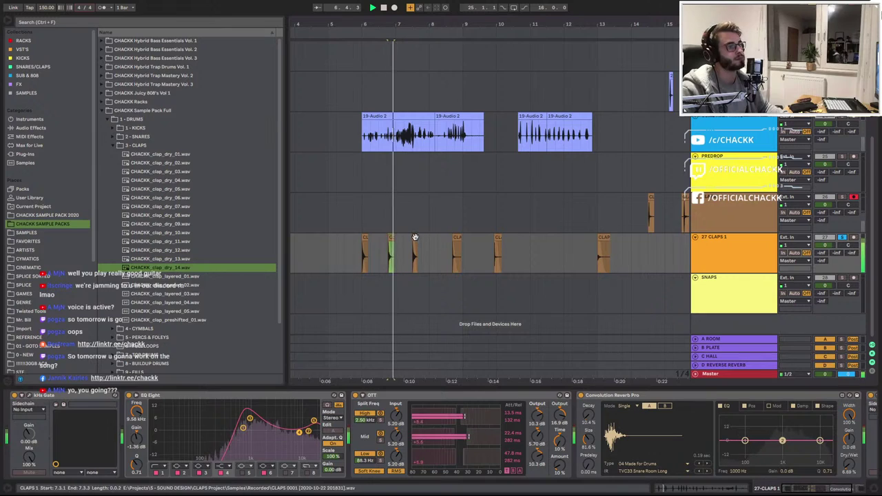
click(456, 245)
click(499, 243)
click(604, 245)
key(space)
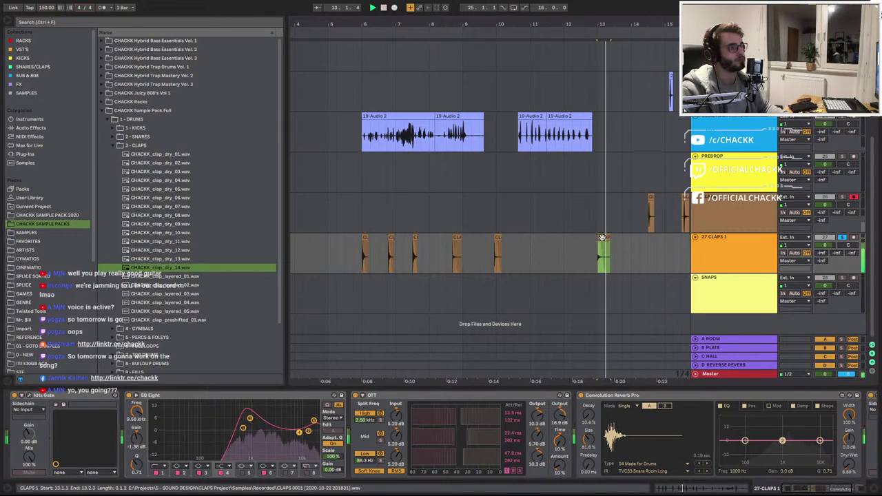
key(space)
key(space)
key(space)
drag(572, 26, 502, 7)
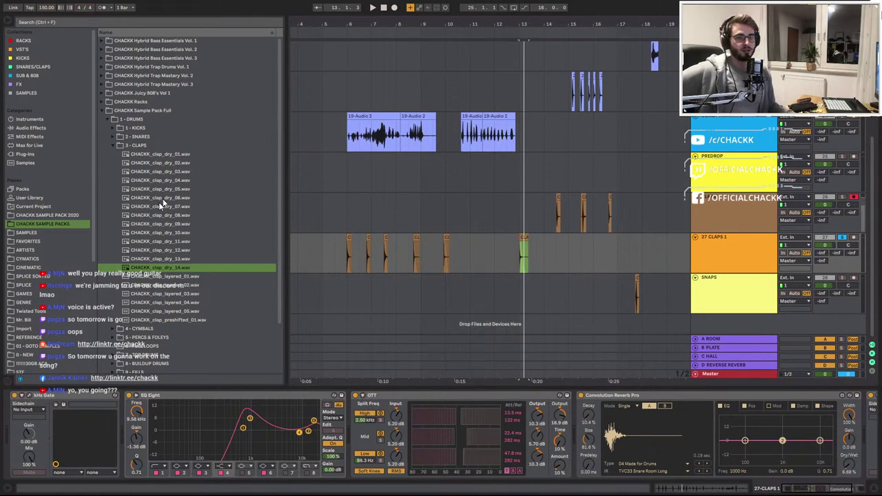
Preview CHACKK_clap_dry_01.wav and place CHACKK_clap_dry_02.wav on the SNAPS track at bar 6, under the first clap
click(163, 154)
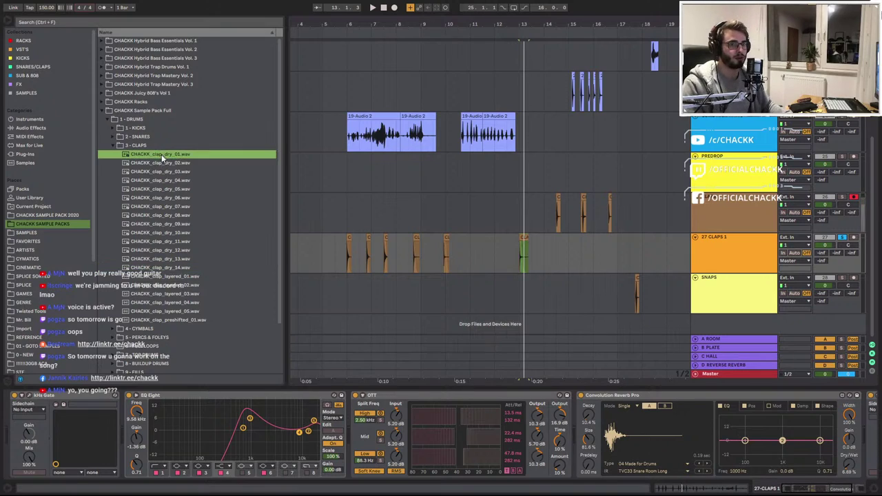
click(149, 162)
click(344, 295)
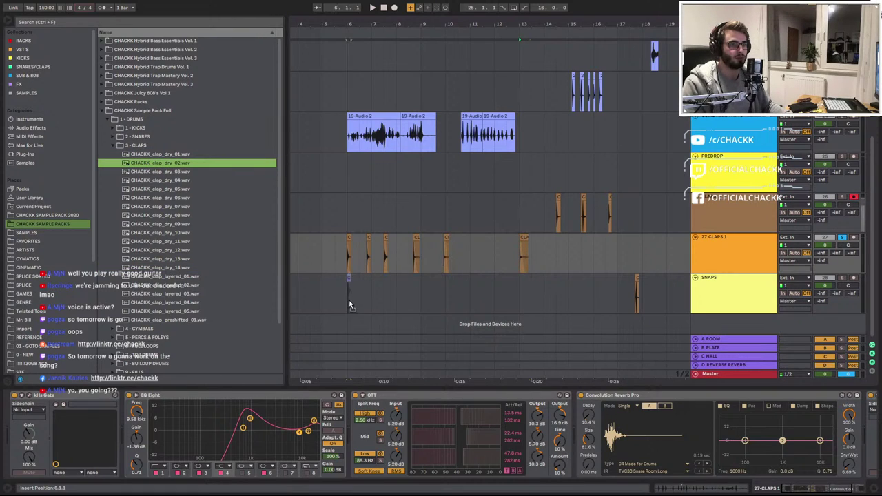
drag(343, 295, 346, 295)
Solo SNAPS alongside 27 CLAPS 1, play both claps layered together, and remove the placed sample from SNAPS
scroll(349, 295, up, 5)
ctrl+click(842, 278)
key(space)
key(space)
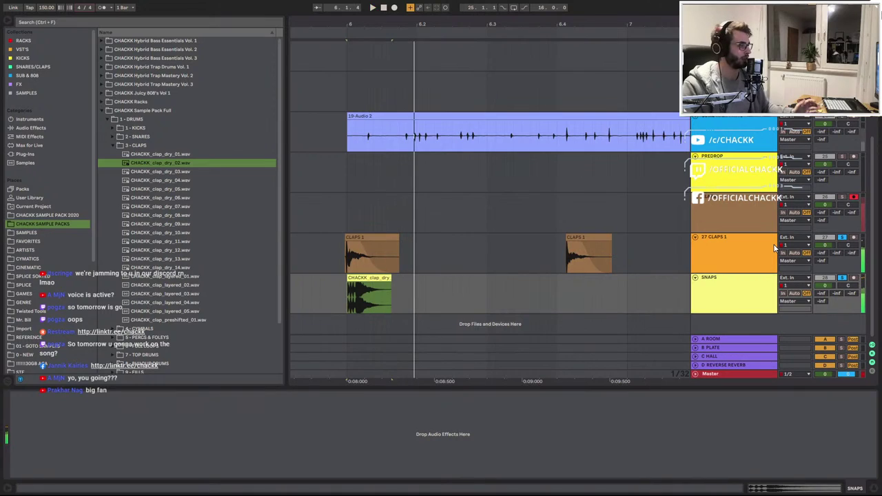
click(842, 277)
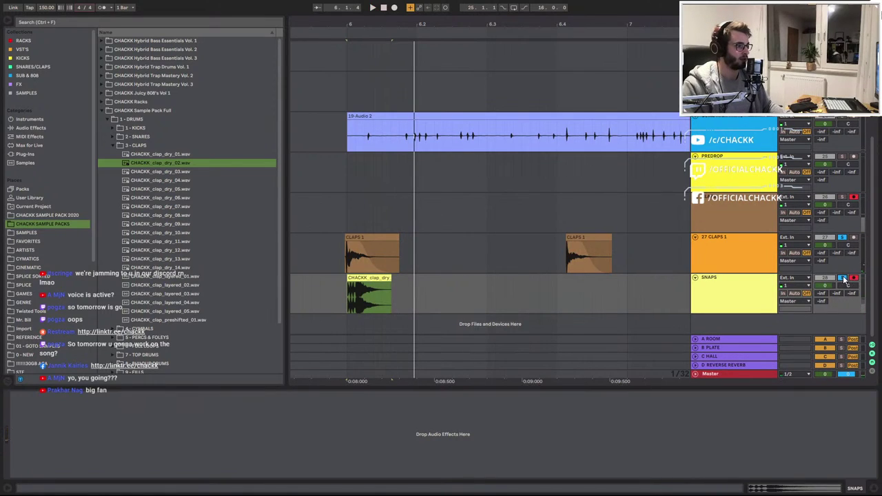
click(842, 278)
key(space)
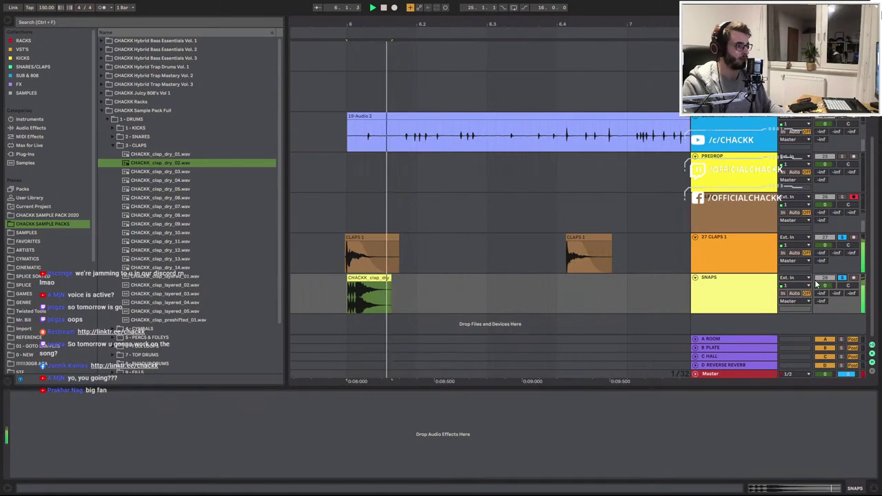
key(space)
key(space)
key(space)
click(379, 283)
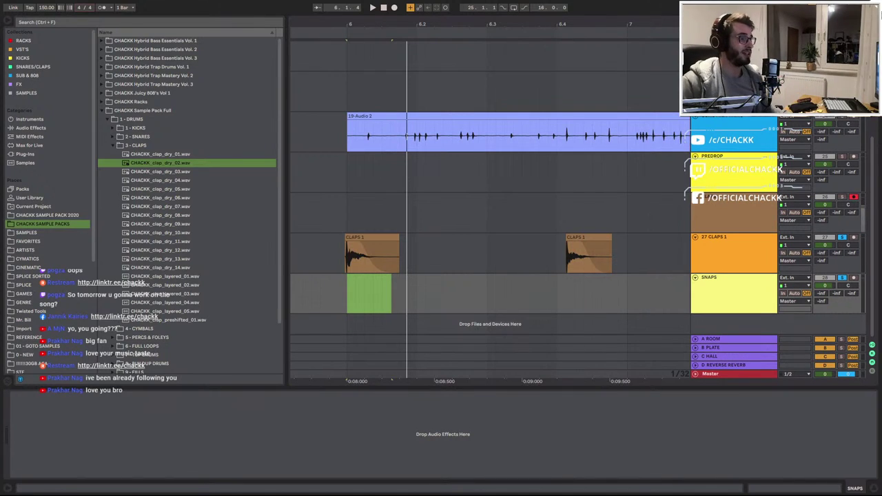
Solo the PREDROP track and play its recorded clip at bar 74
scroll(492, 162, down, 10)
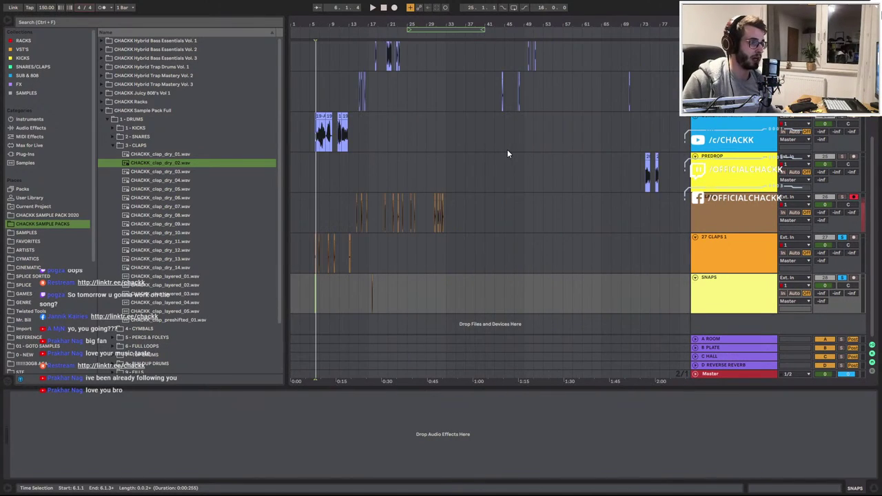
scroll(463, 140, right, 8)
scroll(337, 146, up, 4)
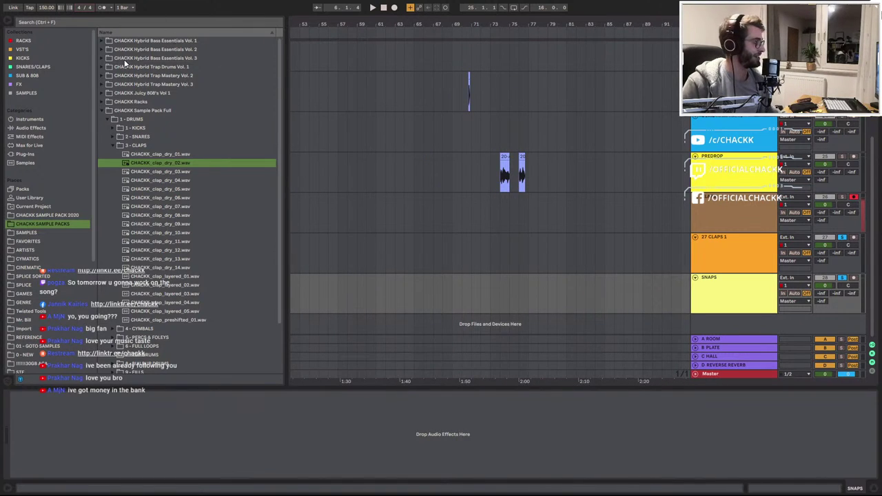
drag(310, 22, 260, 14)
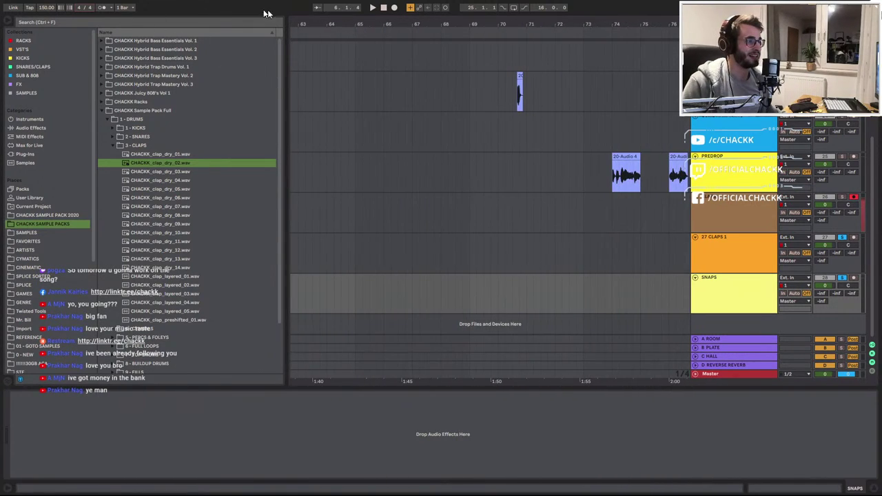
click(758, 158)
key(space)
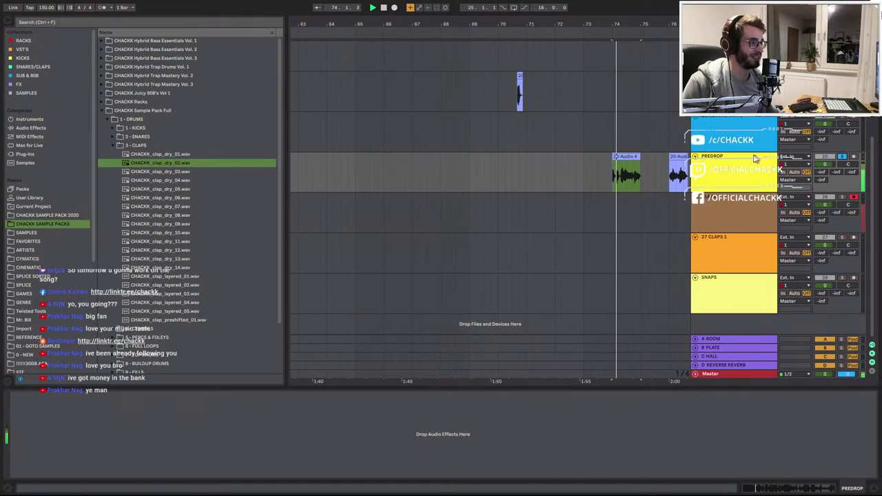
drag(636, 24, 448, 24)
key(space)
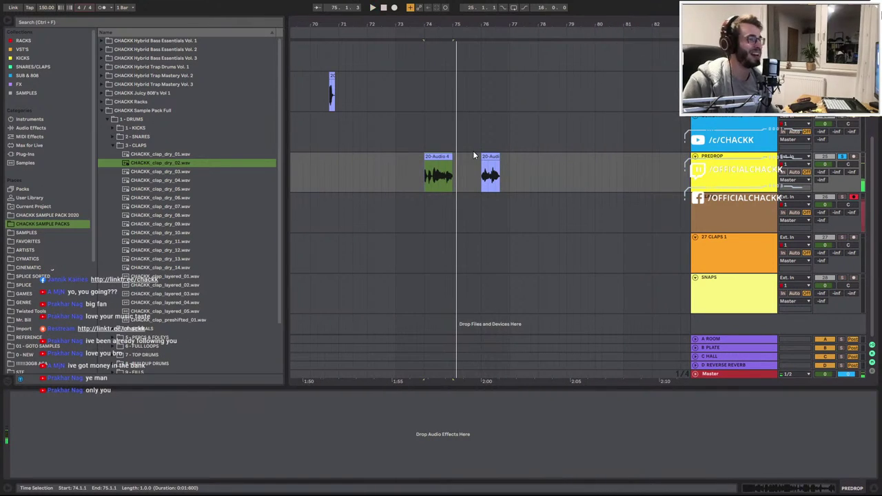
Replay the recorded clip at bar 74 on the soloed PREDROP track several times
key(space)
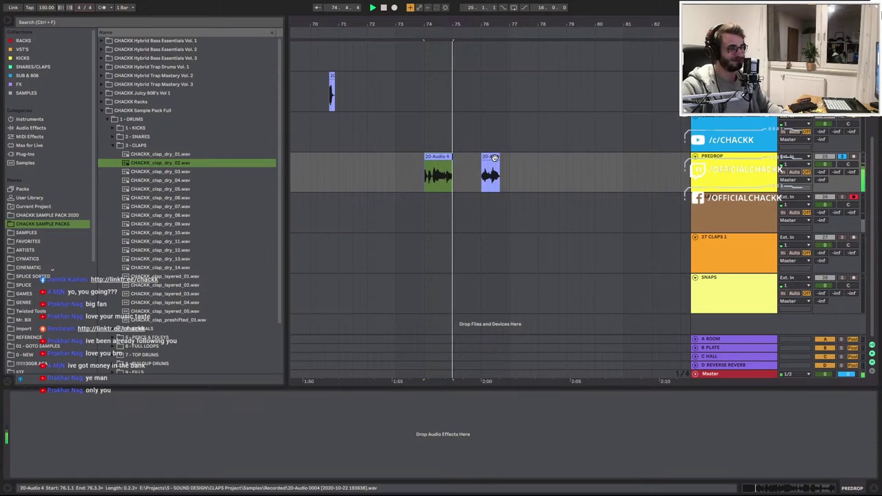
key(space)
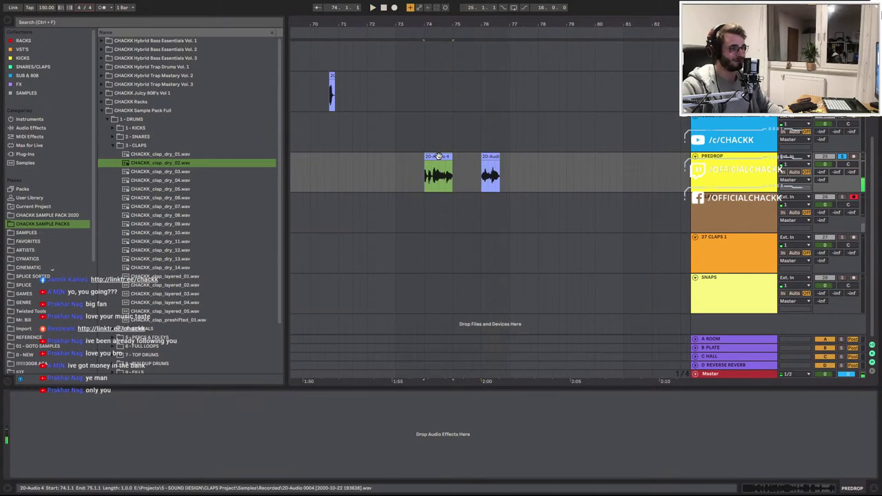
key(space)
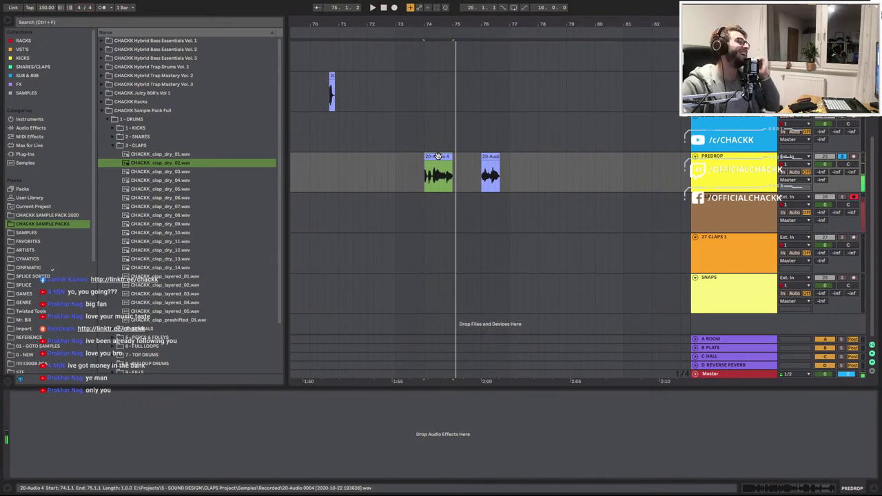
key(space)
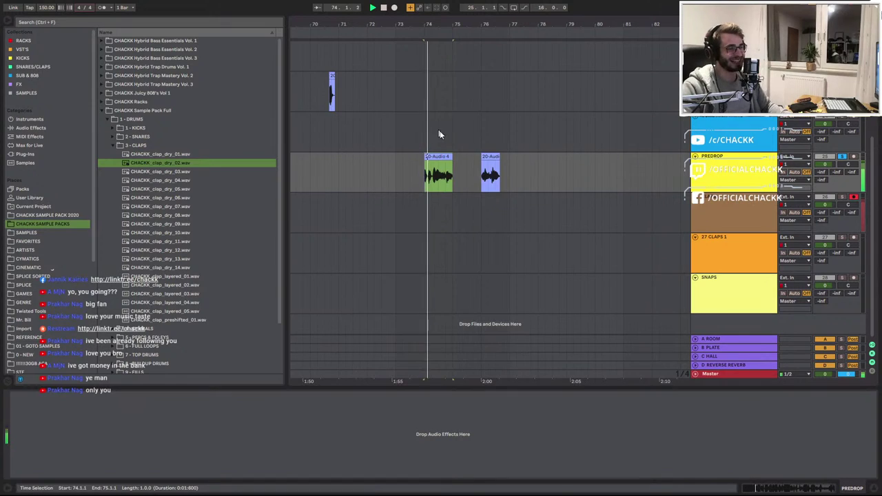
key(space)
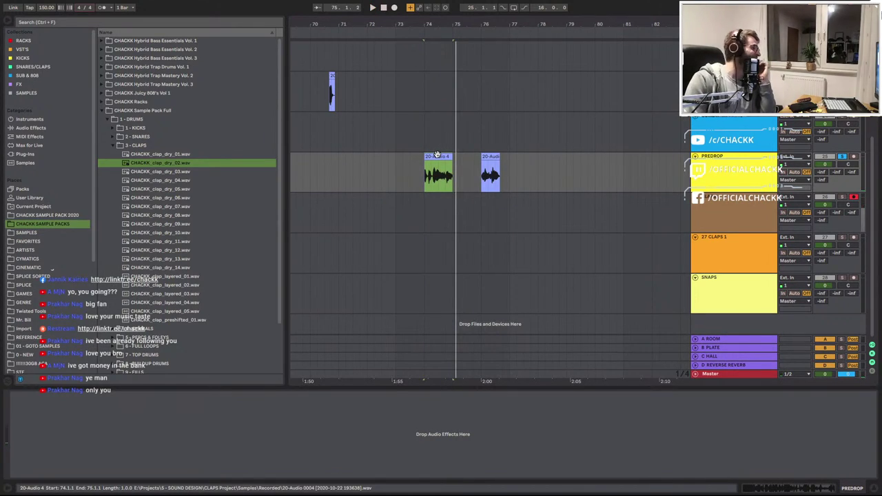
Set the playback position at the first clip on the CLAPS track, at 14.3.1, and save the project
drag(397, 25, 623, 4)
scroll(348, 215, up, 6)
scroll(385, 220, down, 4)
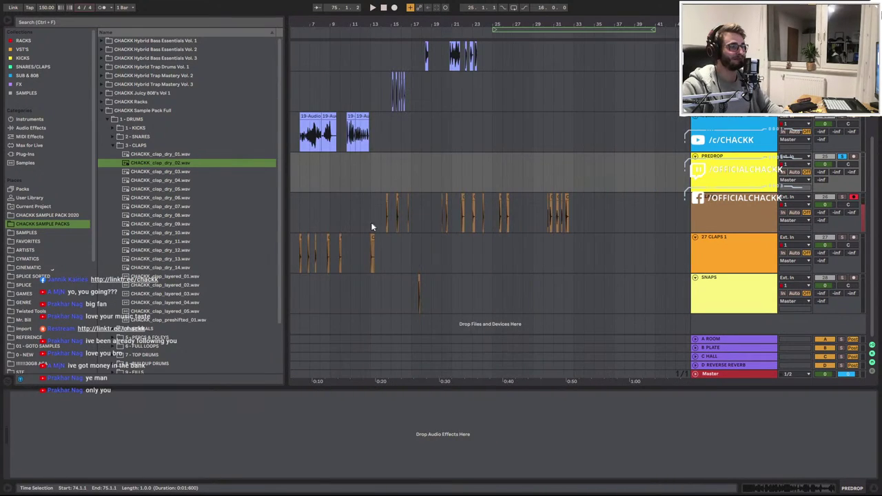
scroll(377, 224, up, 3)
click(501, 206)
key(ctrl+s)
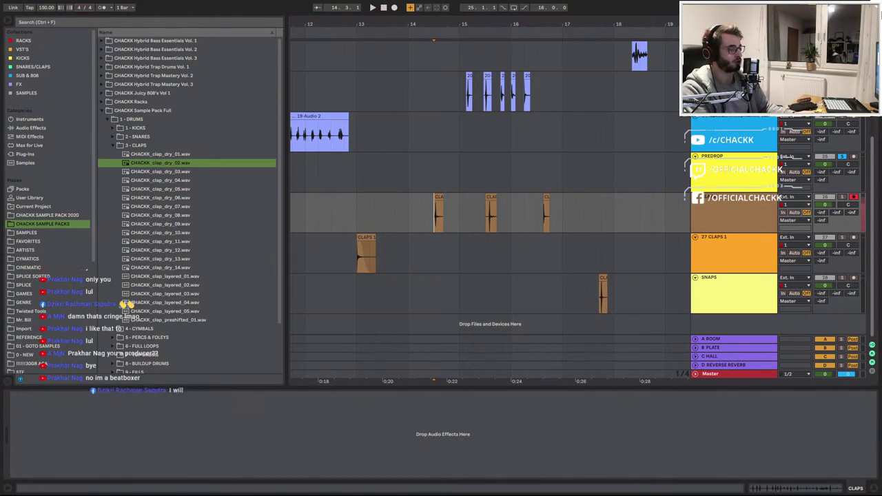
Collapse the 3 - CLAPS folder of CHACKK Sample Pack Full
click(115, 145)
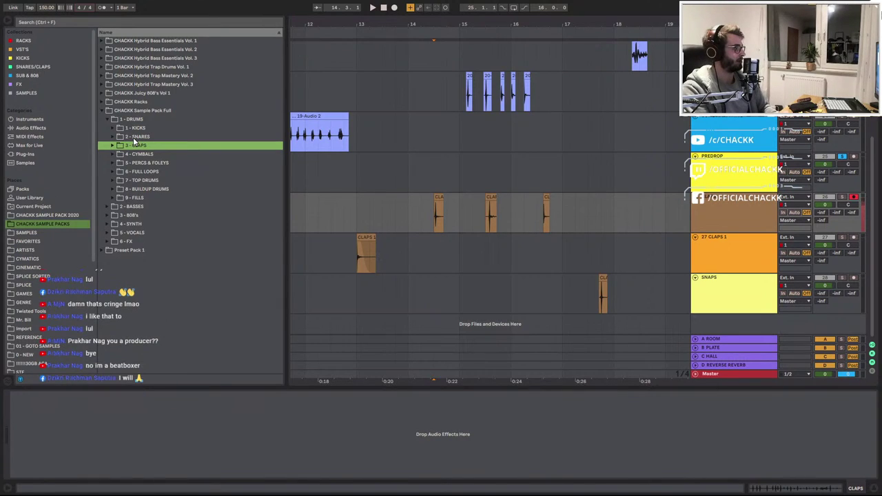